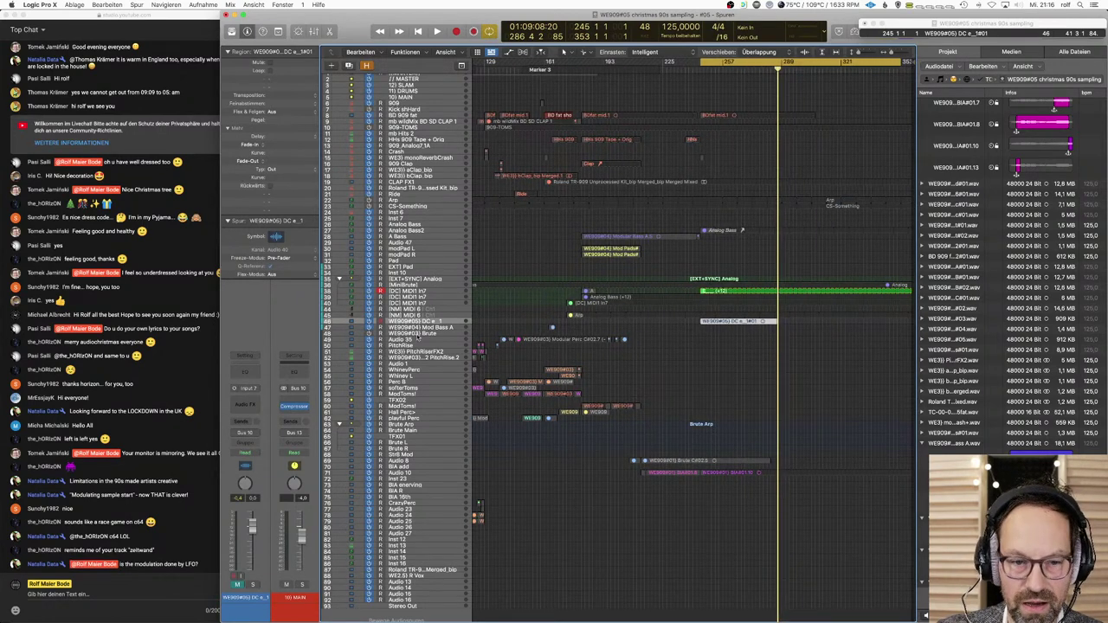
Step: Create eight new audio tracks with output Bus 10 (MAIN) directly below the WE909#03) Brute track
{"action": "left_click", "coordinate": [419, 334]}
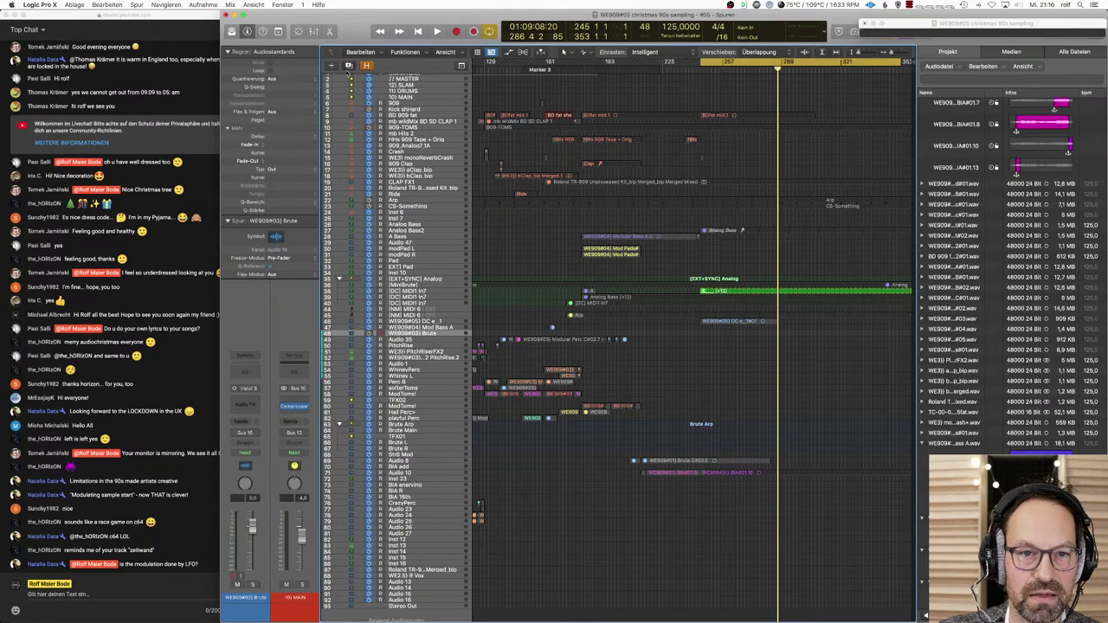
{"action": "key", "text": "super+d"}
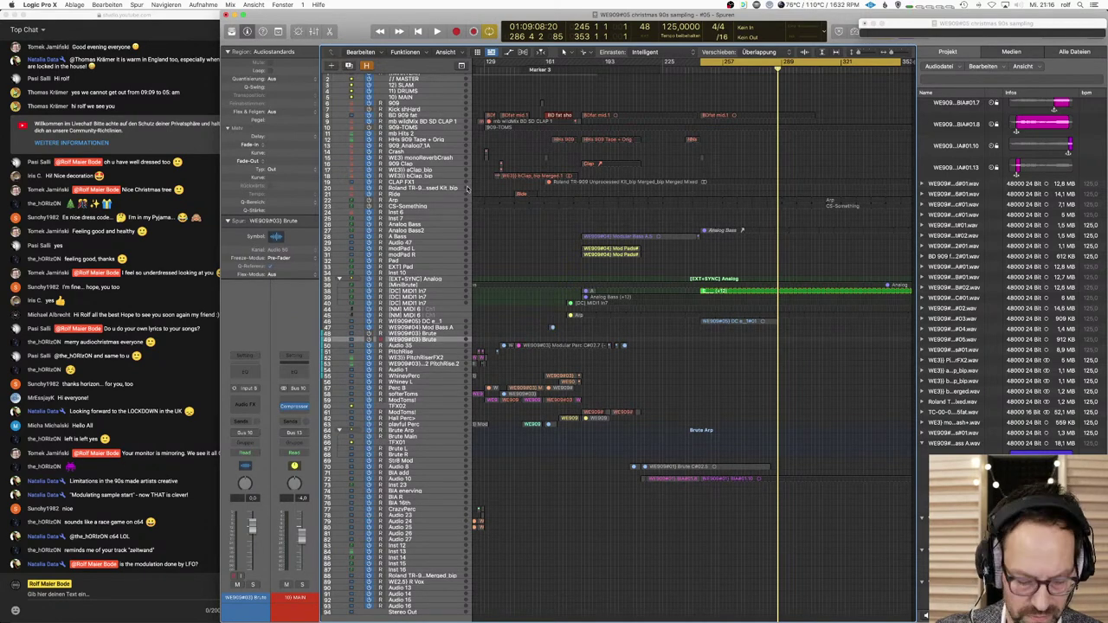
{"action": "key", "text": "super+z"}
{"action": "key", "text": "alt+super+n"}
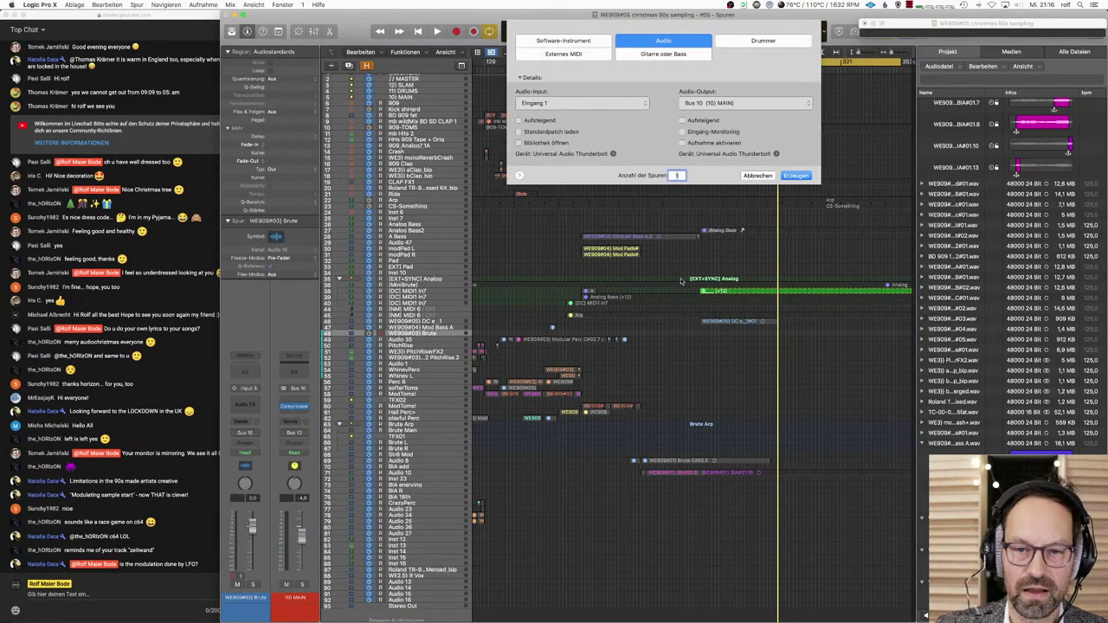
{"action": "left_click", "coordinate": [715, 106]}
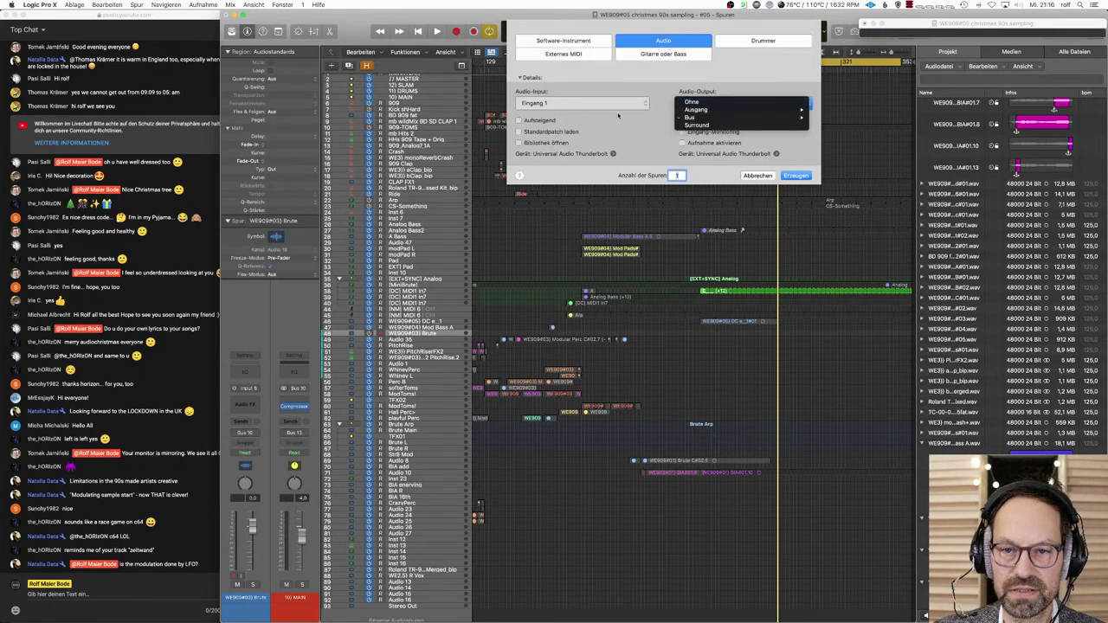
{"action": "left_click", "coordinate": [715, 105]}
{"action": "type", "text": "8"}
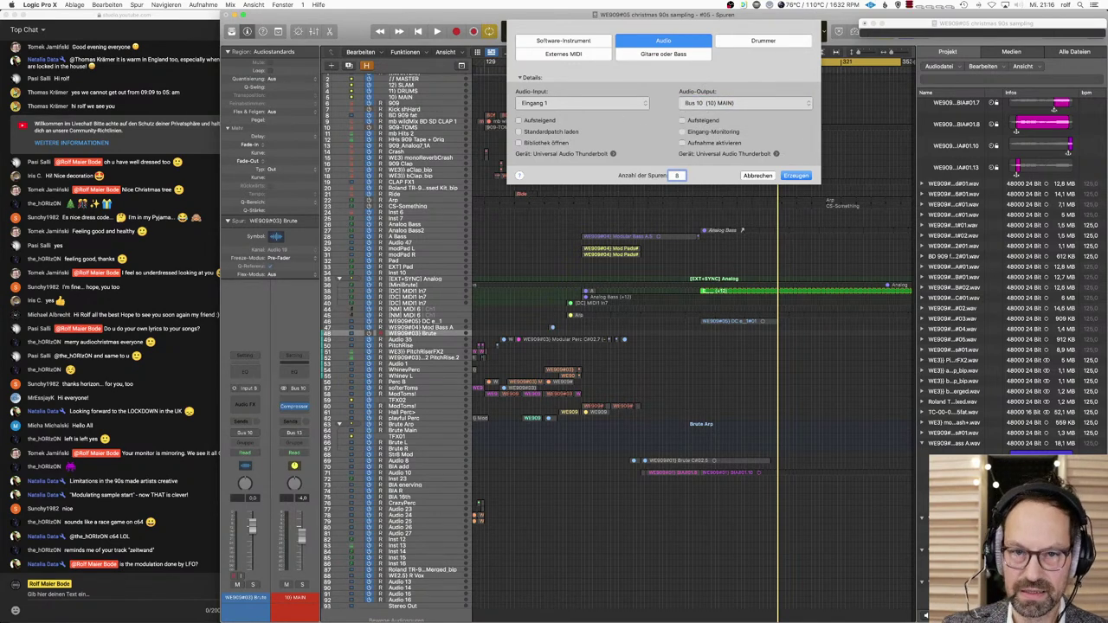
{"action": "key", "text": "Return"}
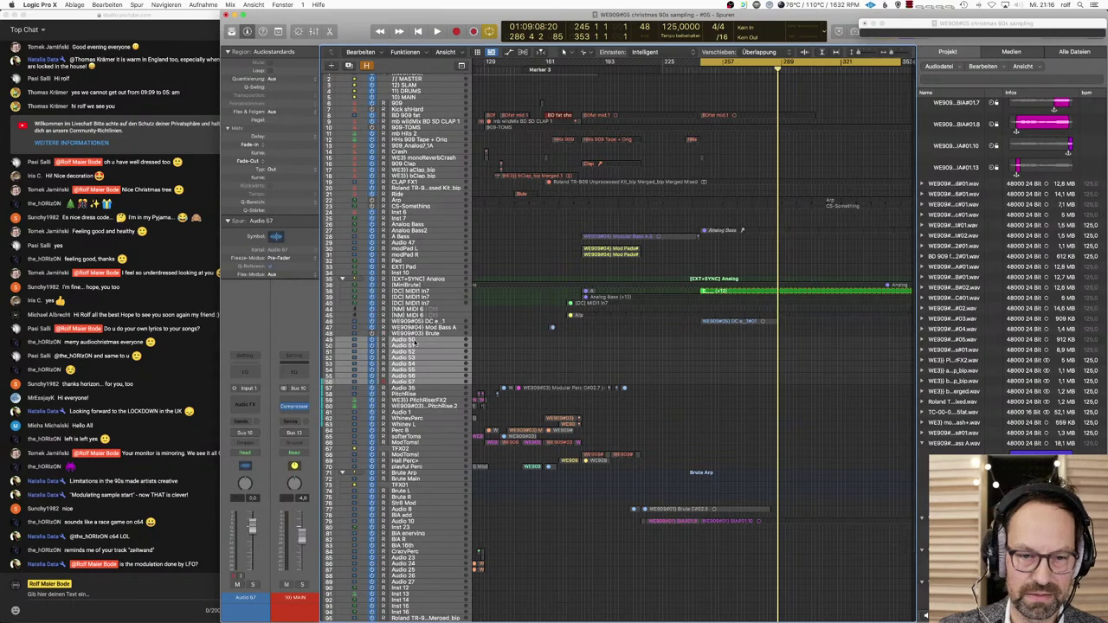
Step: Move the audio region at bar 245 from the WE909#05) DC e__1 track down to the Audio 50 track
{"action": "left_click_drag", "start_coordinate": [745, 323], "coordinate": [756, 357]}
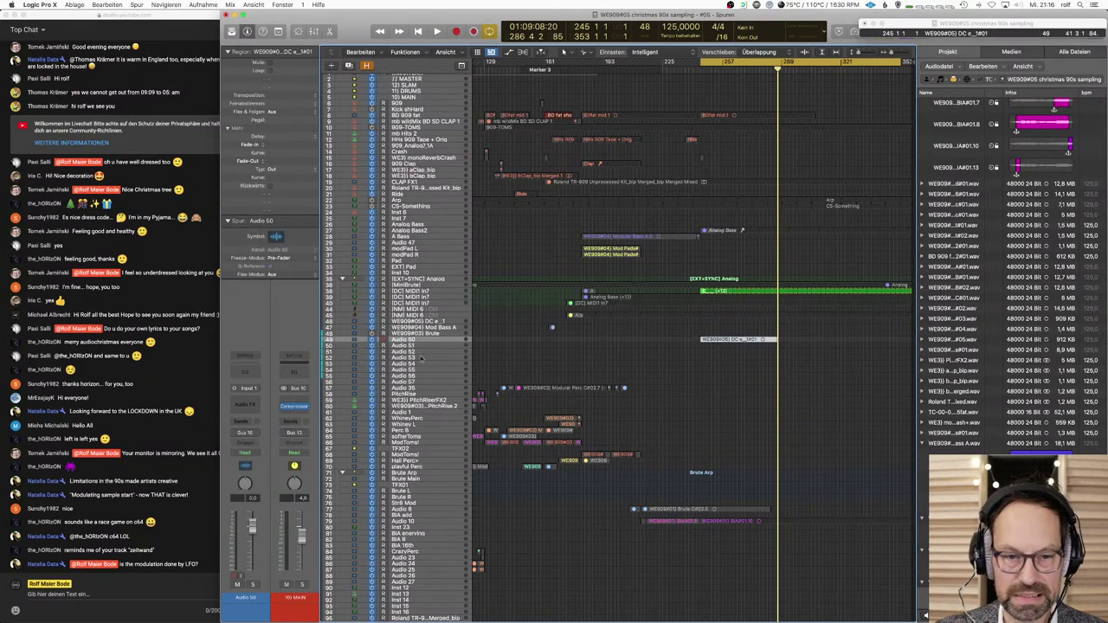
{"action": "left_click", "coordinate": [718, 348]}
{"action": "left_click", "coordinate": [720, 340]}
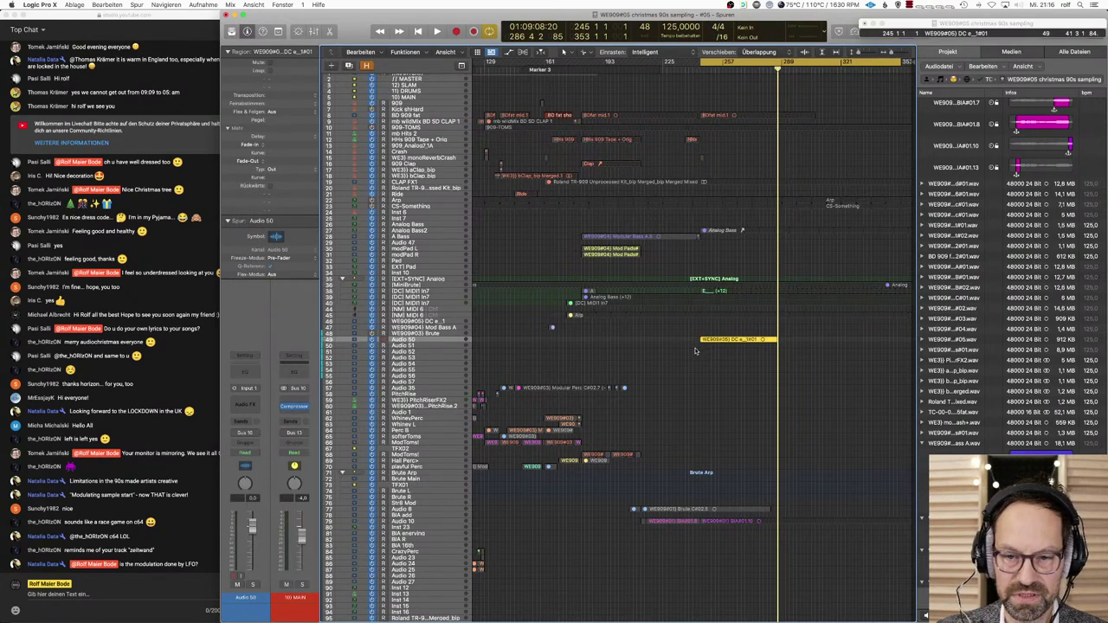
Step: Examine the waveform of the Audio 50 region up close, comparing the attacks and bodies of its individual notes, and listen to it
{"action": "key", "text": "z"}
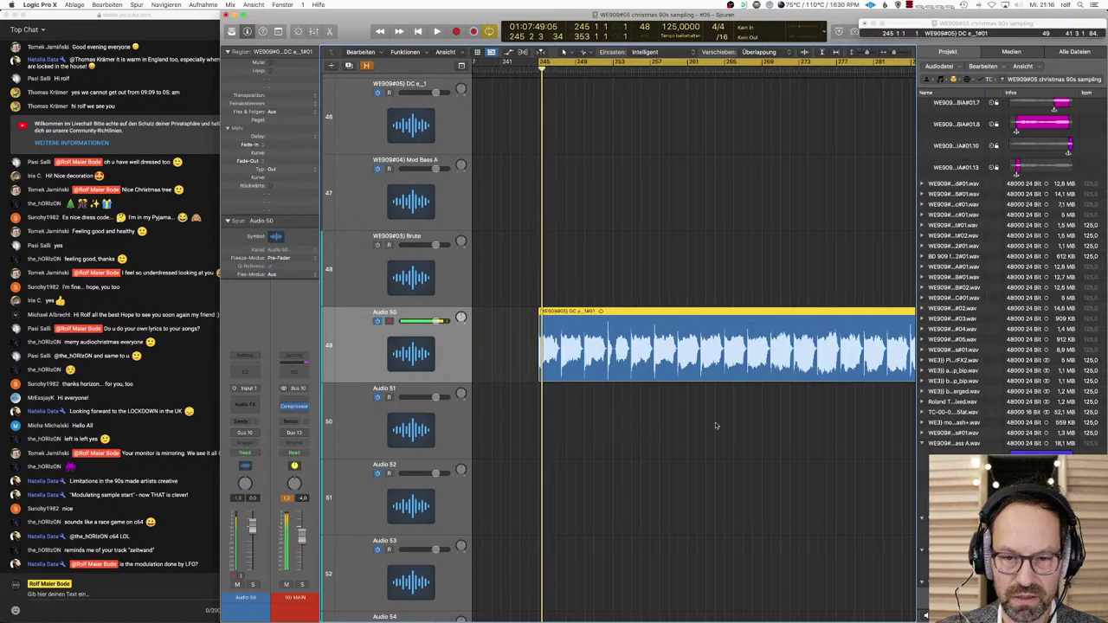
{"action": "key", "text": "z"}
{"action": "key", "text": "super+Right"}
{"action": "key", "text": "super+Right"}
{"action": "key", "text": "super+Right"}
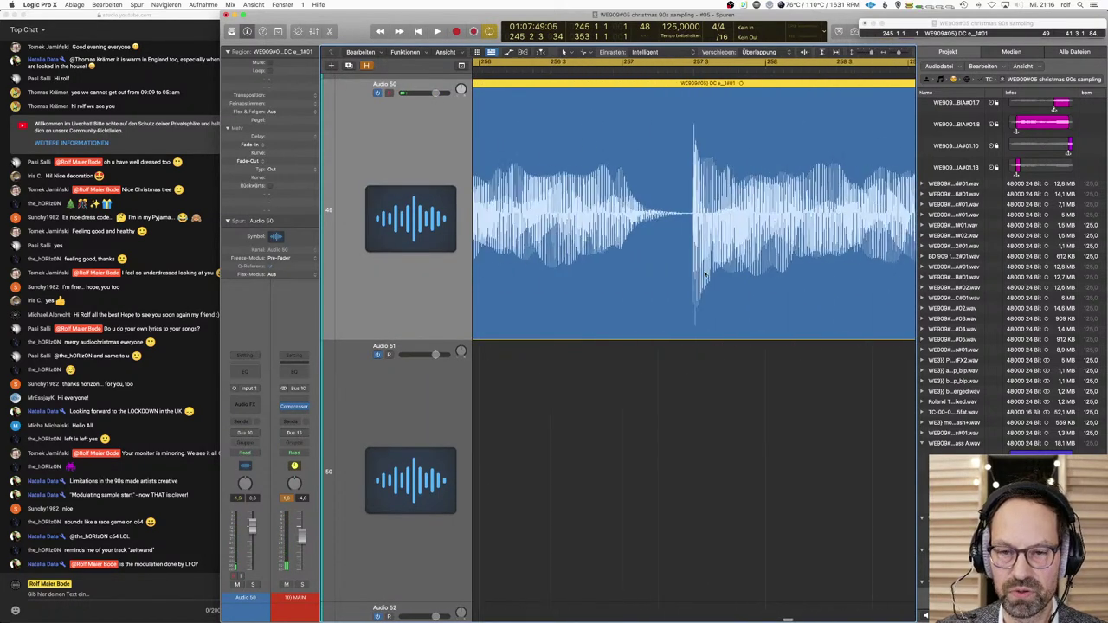
{"action": "key", "text": "z"}
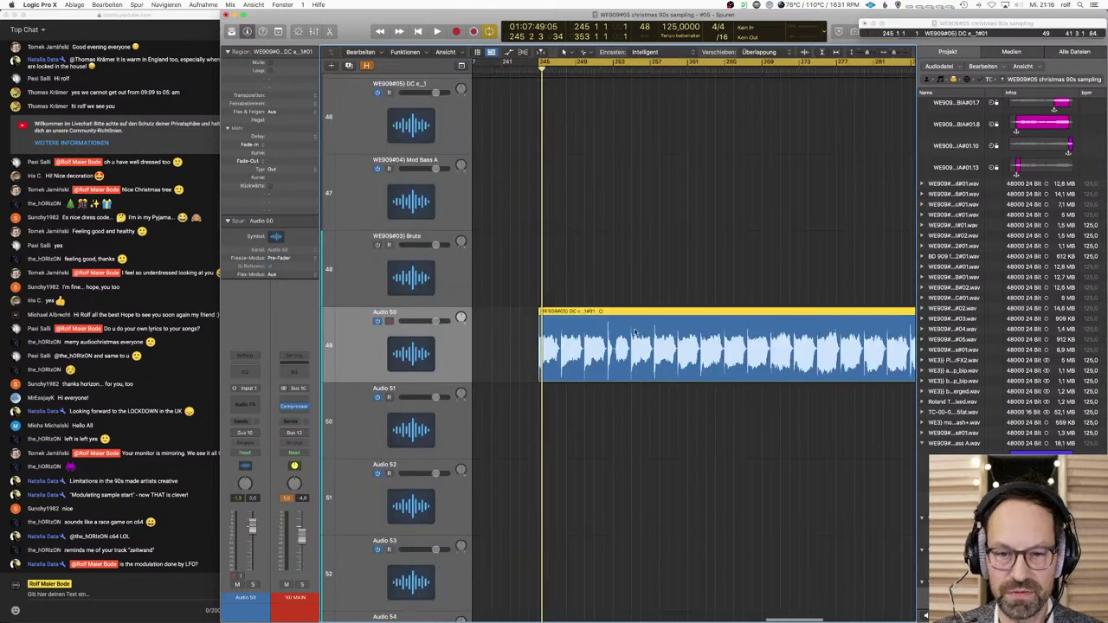
{"action": "left_click_drag", "start_coordinate": [675, 306], "coordinate": [814, 406]}
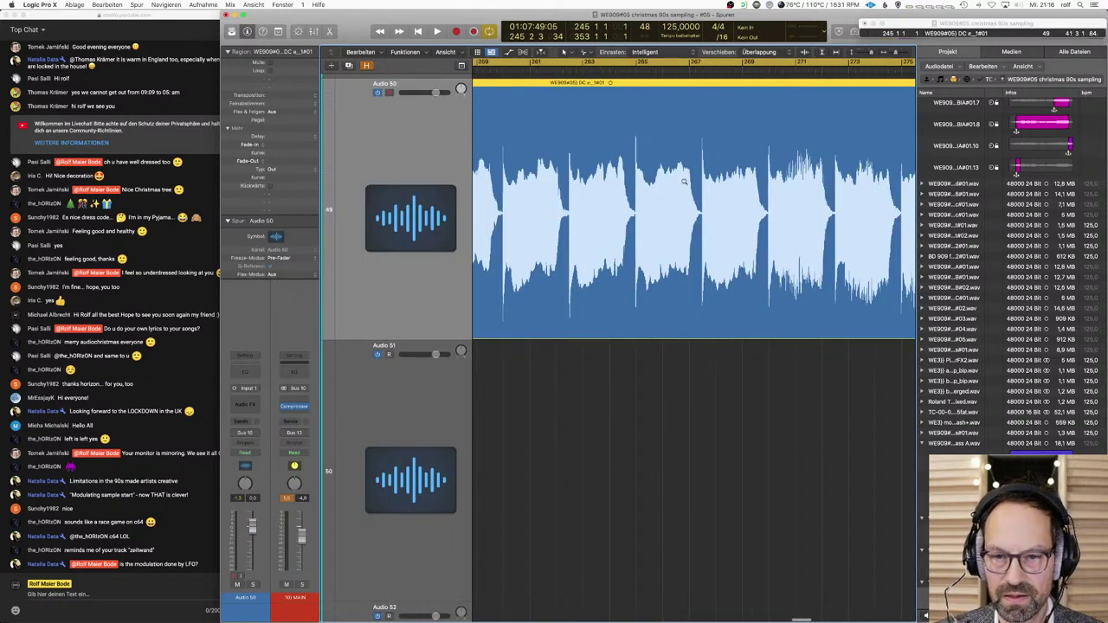
{"action": "left_click_drag", "start_coordinate": [684, 182], "coordinate": [767, 259]}
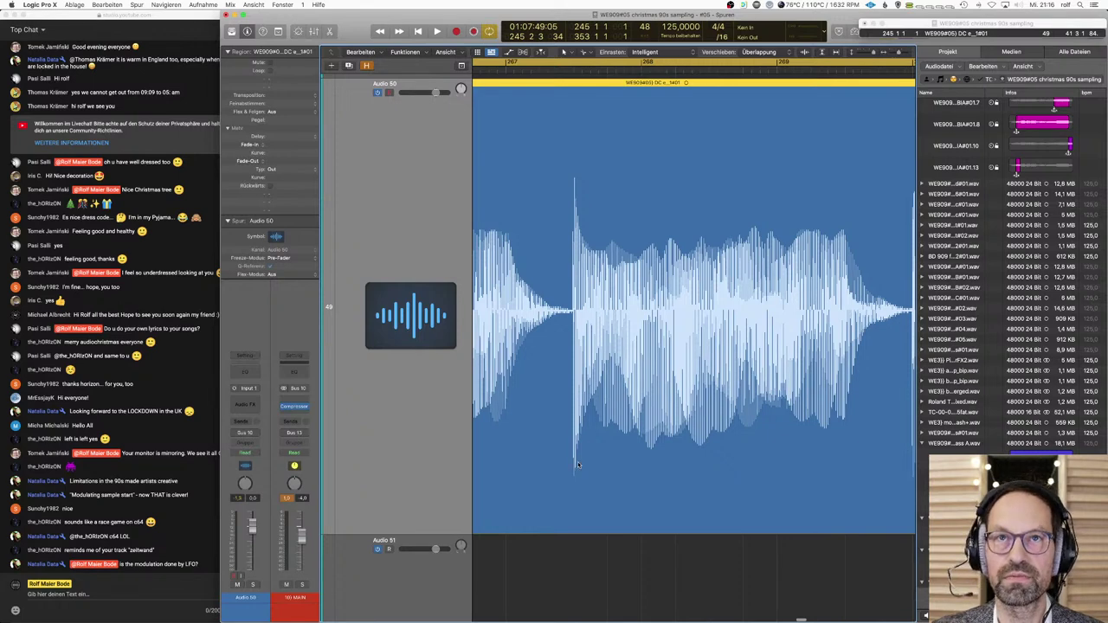
{"action": "left_click", "coordinate": [696, 436]}
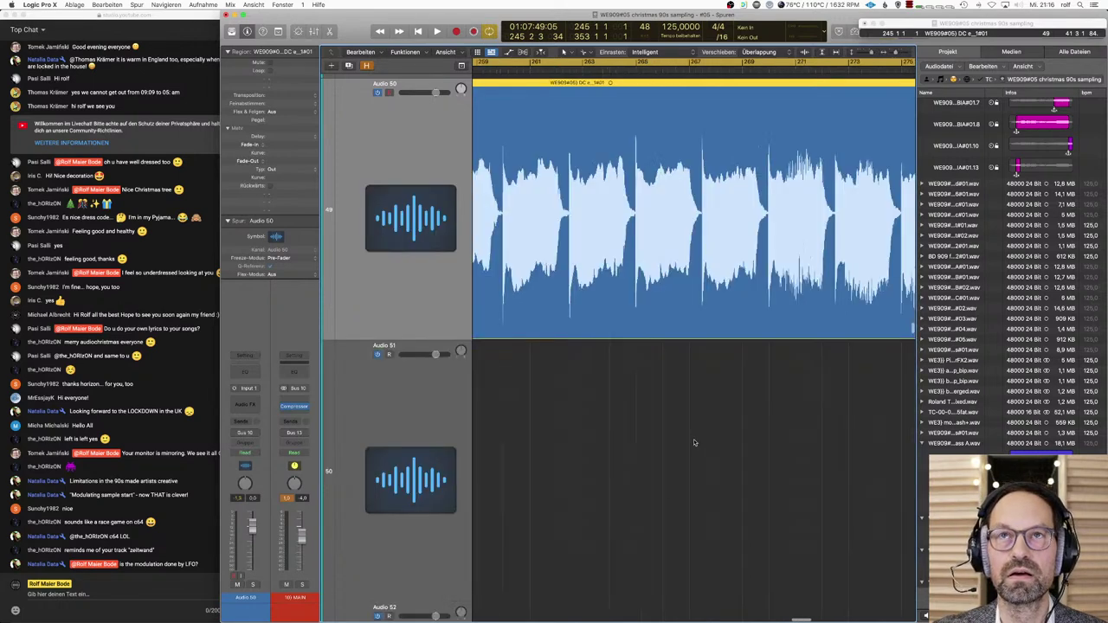
{"action": "left_click", "coordinate": [633, 476]}
{"action": "scroll", "coordinate": [649, 459], "scroll_direction": "up", "scroll_amount": 5}
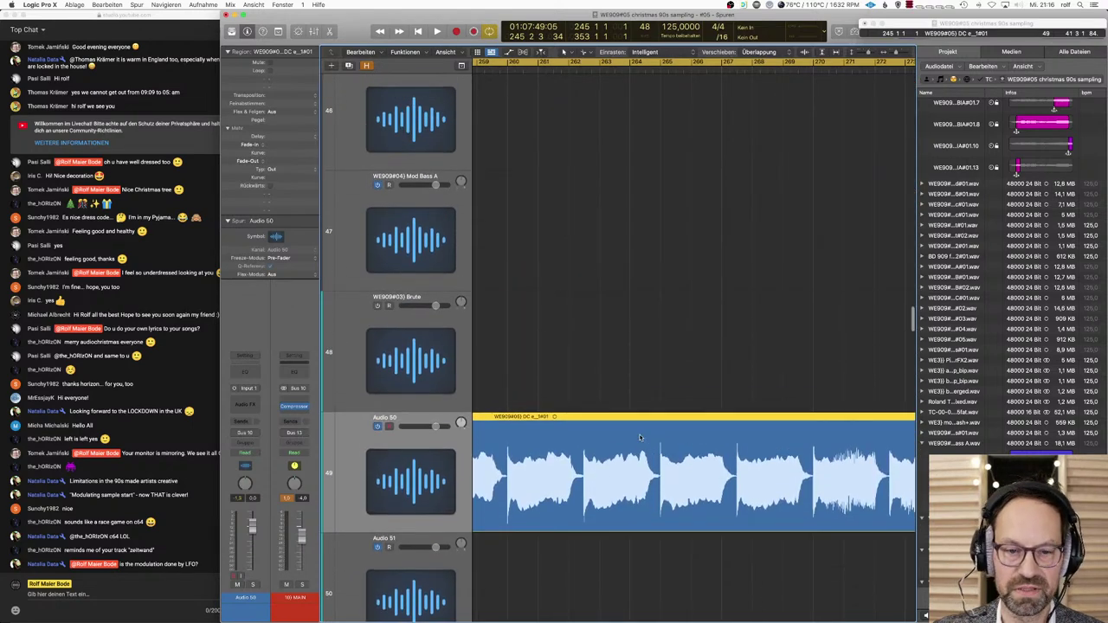
{"action": "key", "text": "z"}
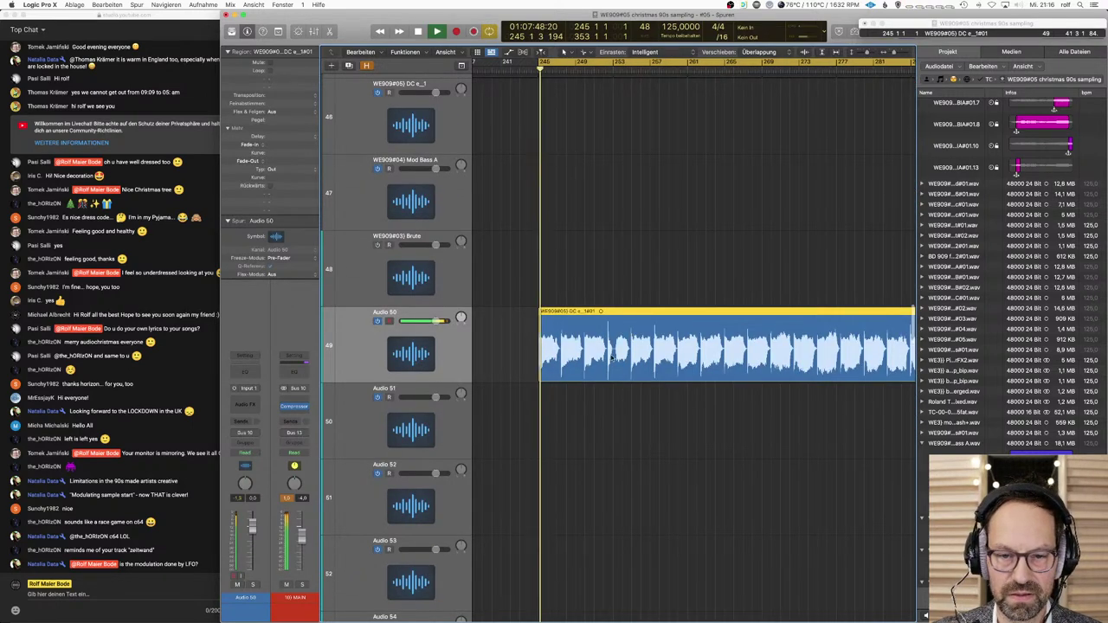
{"action": "key", "text": "space"}
Step: Split the Audio 50 region at position 282 3 1 1, at the start of its second-to-last note
{"action": "key", "text": "super+Right"}
{"action": "key", "text": "super+Right"}
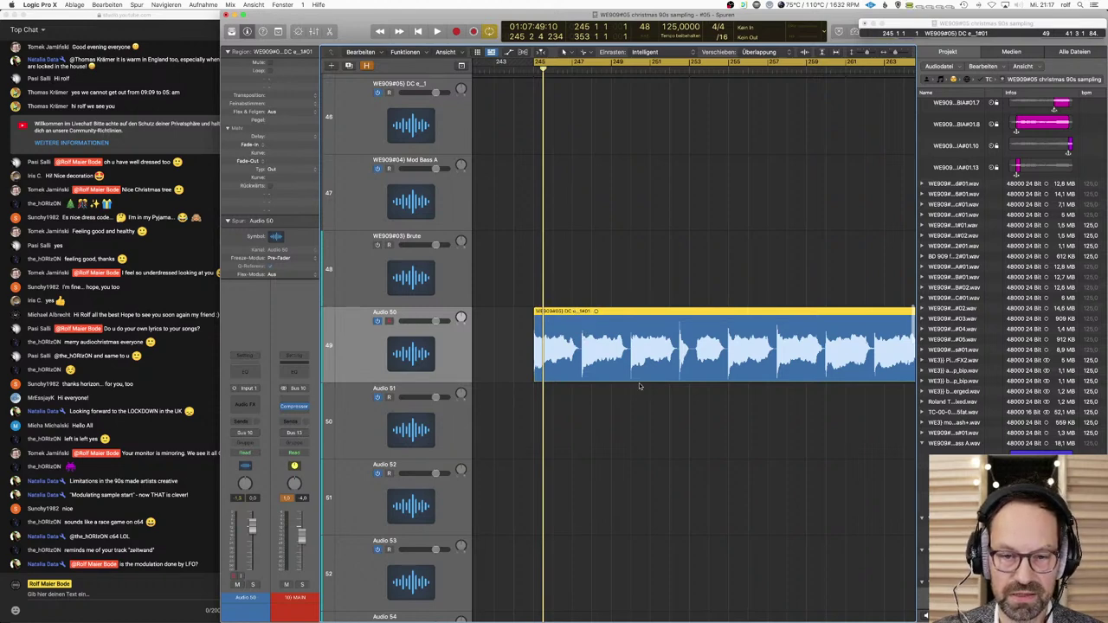
{"action": "scroll", "coordinate": [606, 363], "scroll_direction": "right", "scroll_amount": 10}
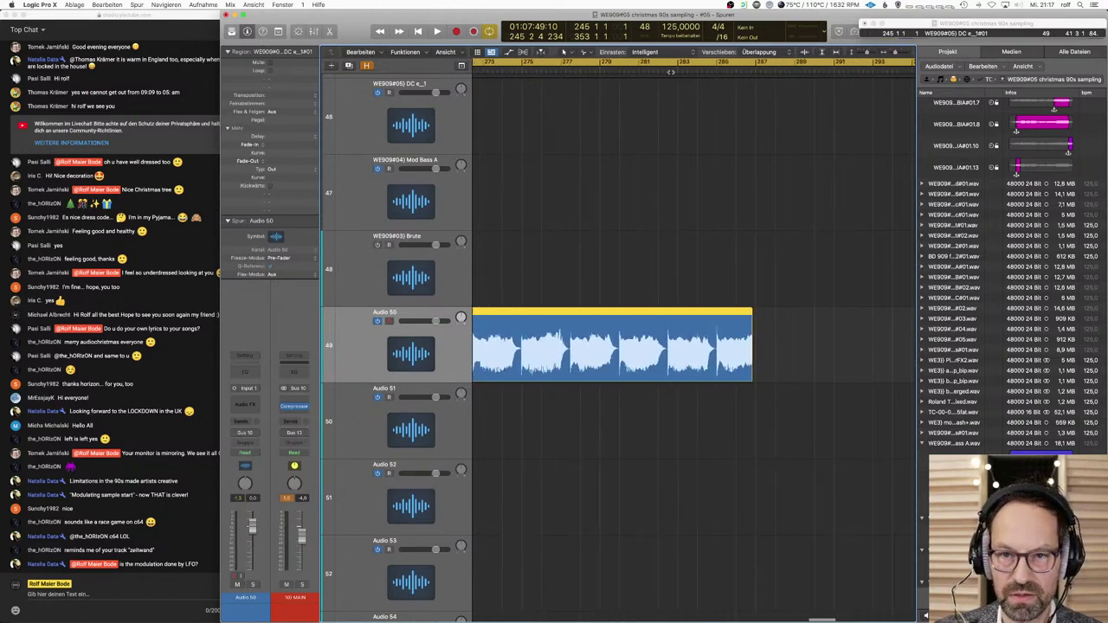
{"action": "left_click", "coordinate": [673, 62]}
{"action": "key", "text": "space"}
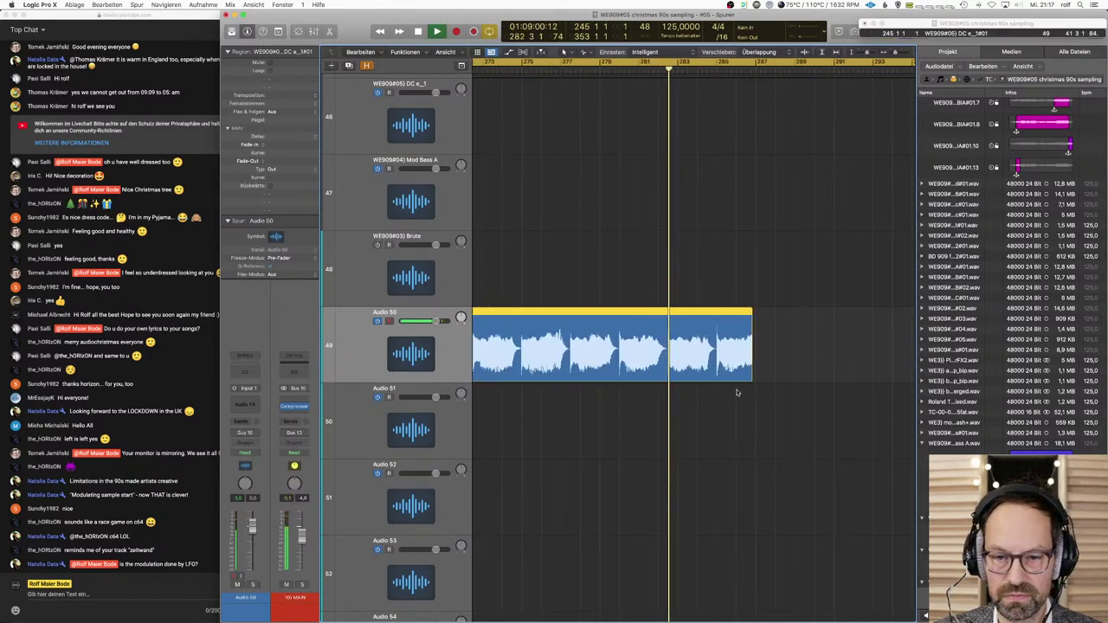
{"action": "left_click", "coordinate": [667, 364]}
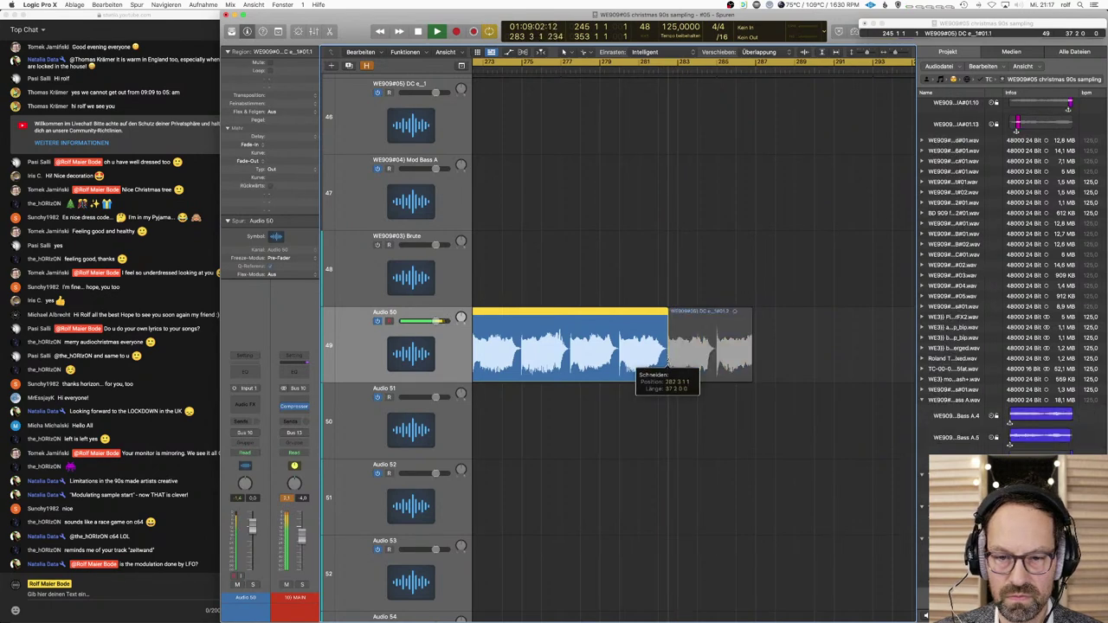
Step: Split the remaining end piece on Audio 50 just before the last note, isolating the second-to-last note as its own region
{"action": "left_click", "coordinate": [708, 359]}
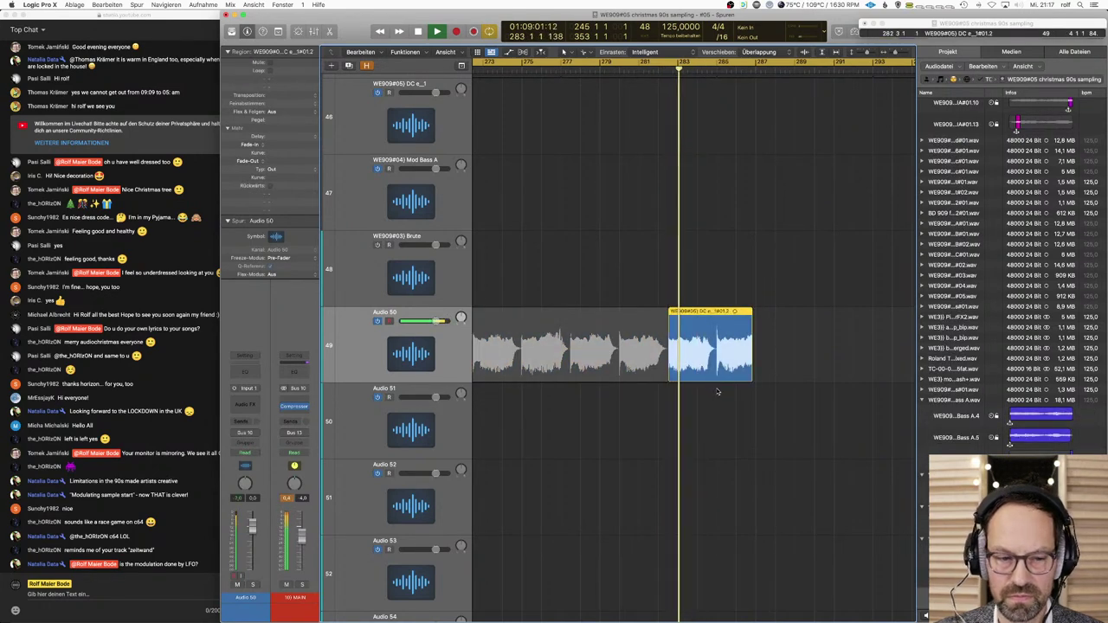
{"action": "key", "text": "super+Up"}
{"action": "key", "text": "super+Up"}
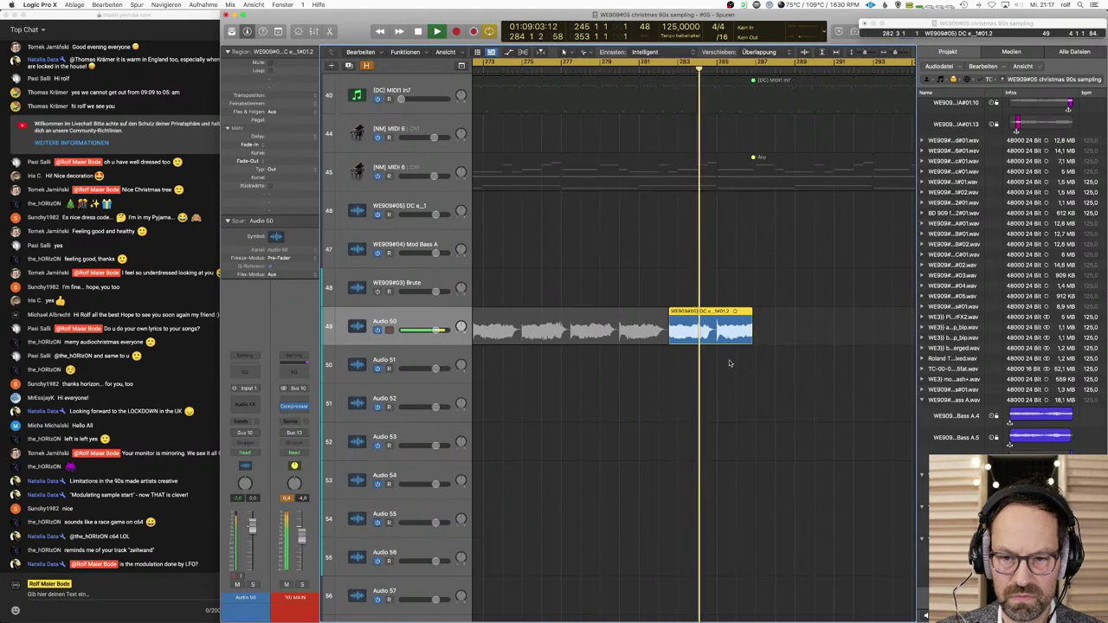
{"action": "key", "text": "space"}
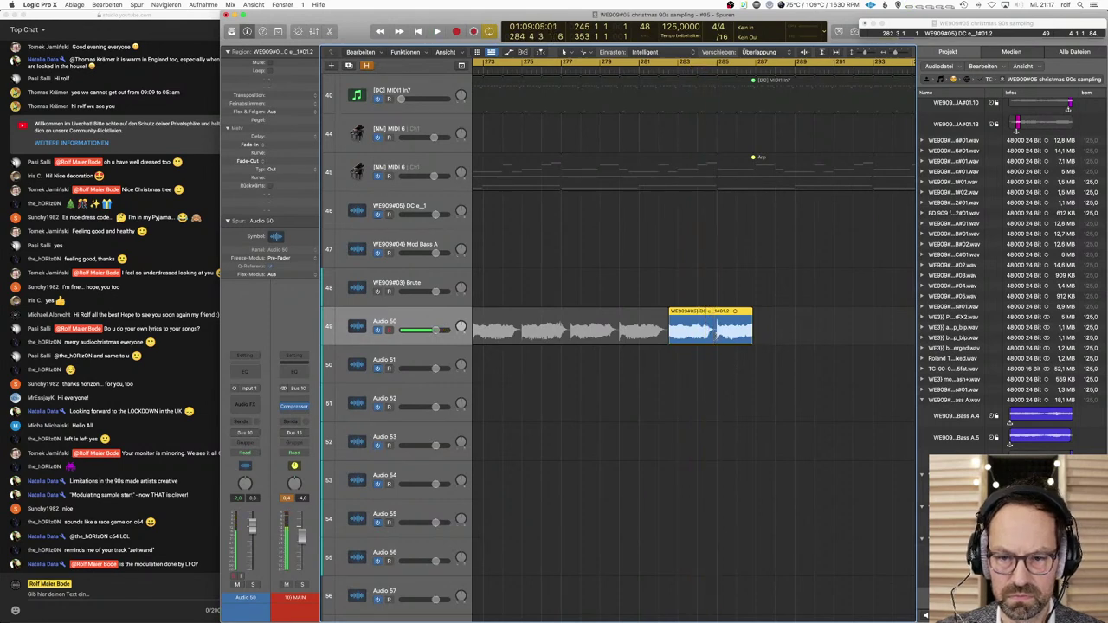
{"action": "left_click", "coordinate": [717, 336]}
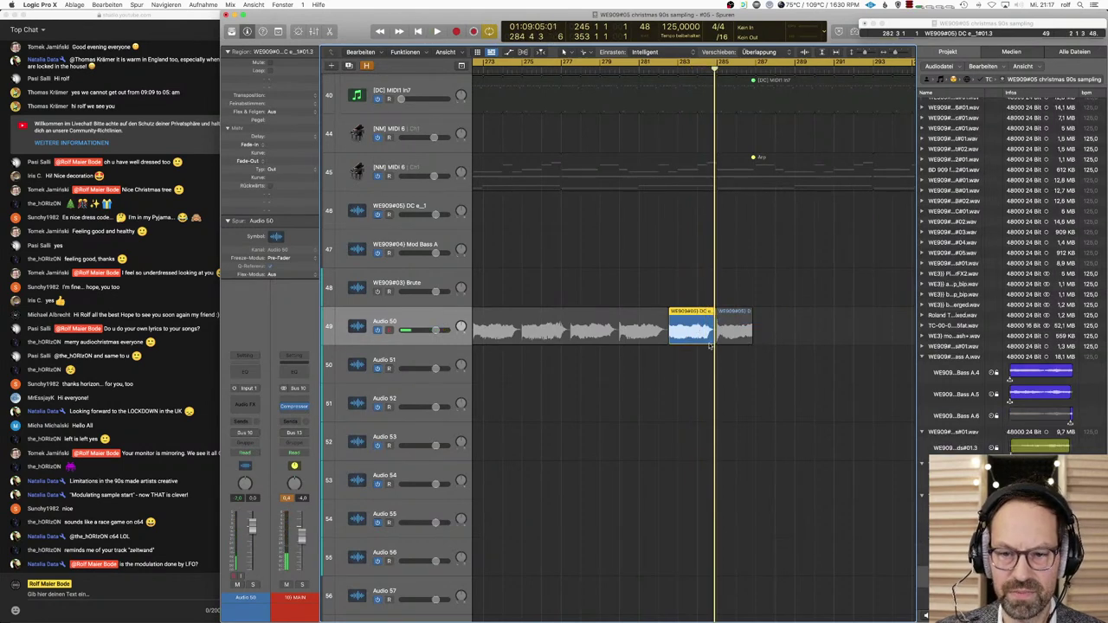
Step: Convert the isolated note region on Audio 50 into a new Sampler track, creating the zones from regions instead of transient markers
{"action": "key", "text": "super+Left"}
{"action": "key", "text": "super+Left"}
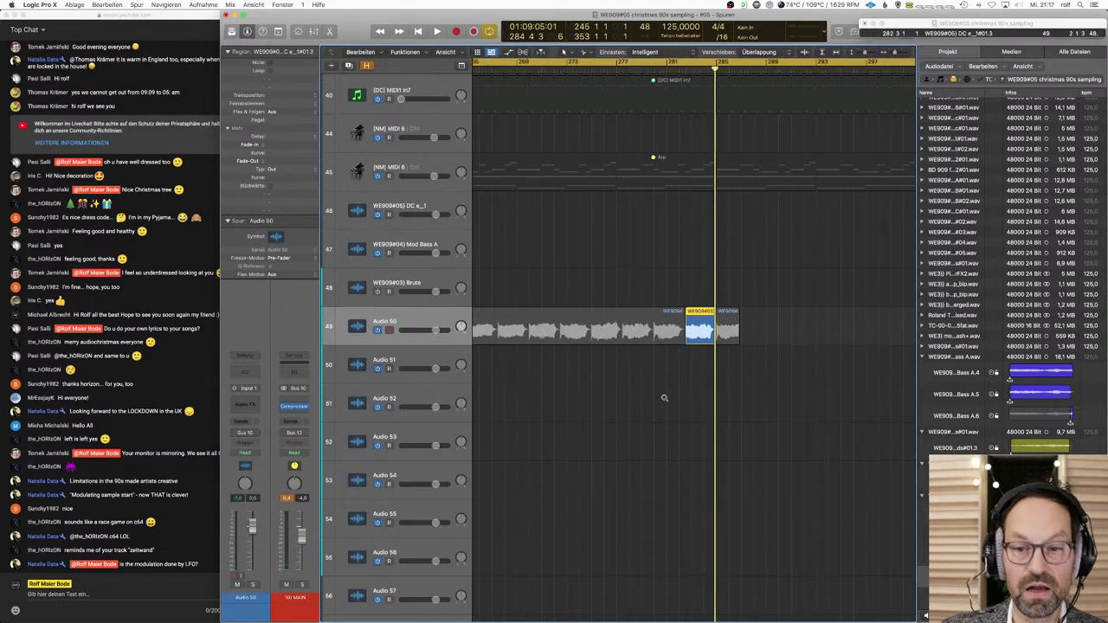
{"action": "key", "text": "super+Up"}
{"action": "key", "text": "super+Up"}
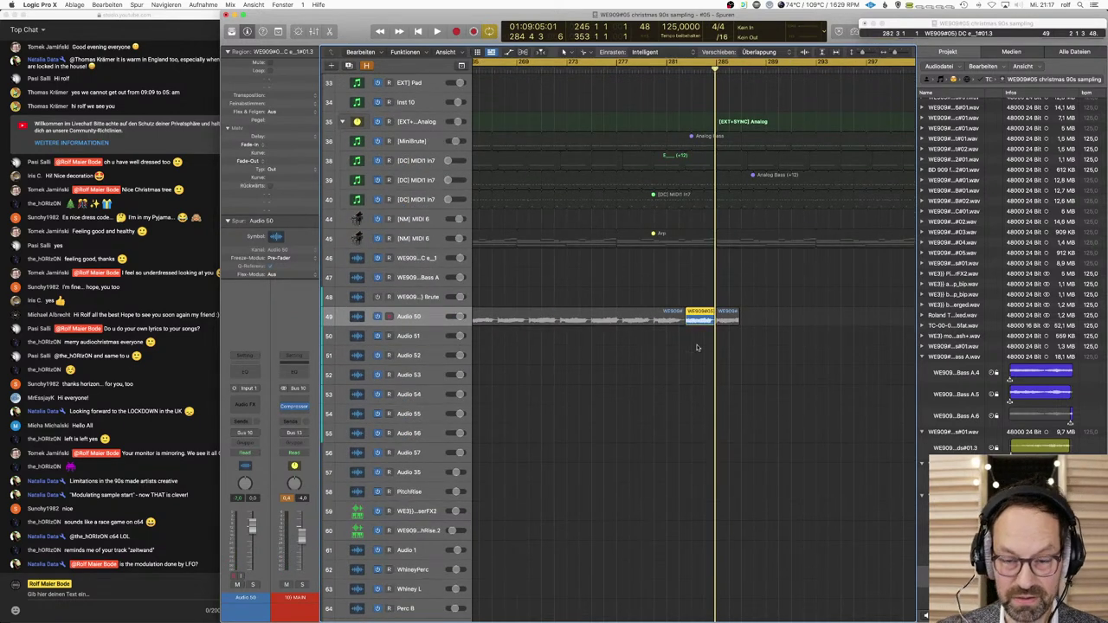
{"action": "key", "text": "space"}
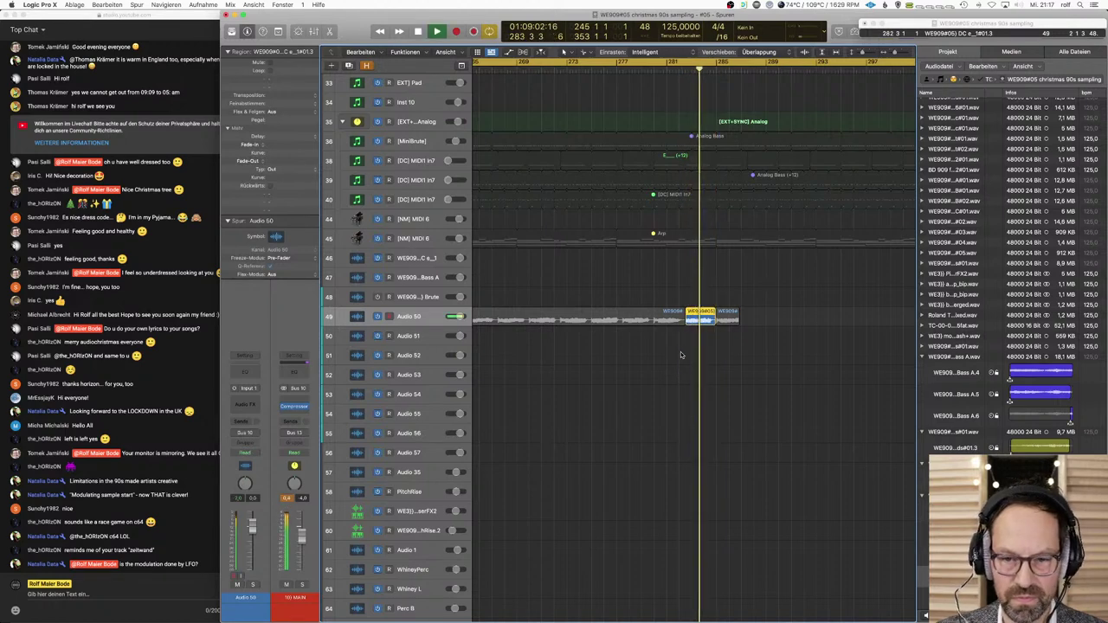
{"action": "key", "text": "space"}
{"action": "right_click", "coordinate": [700, 319]}
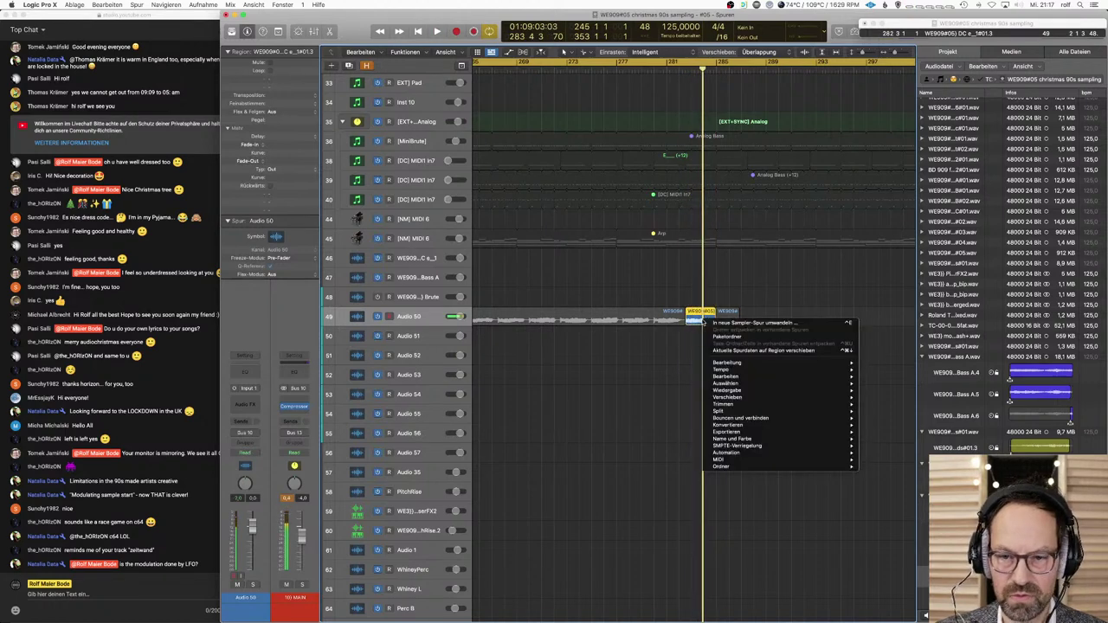
{"action": "left_click", "coordinate": [744, 321]}
{"action": "key", "text": "Return"}
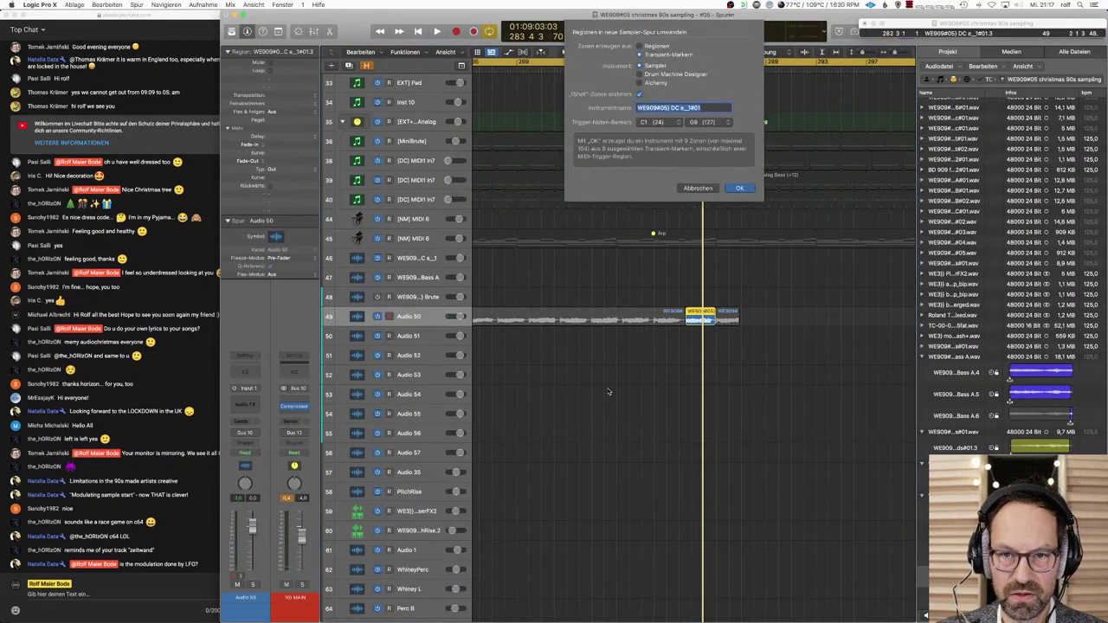
{"action": "left_click", "coordinate": [664, 45]}
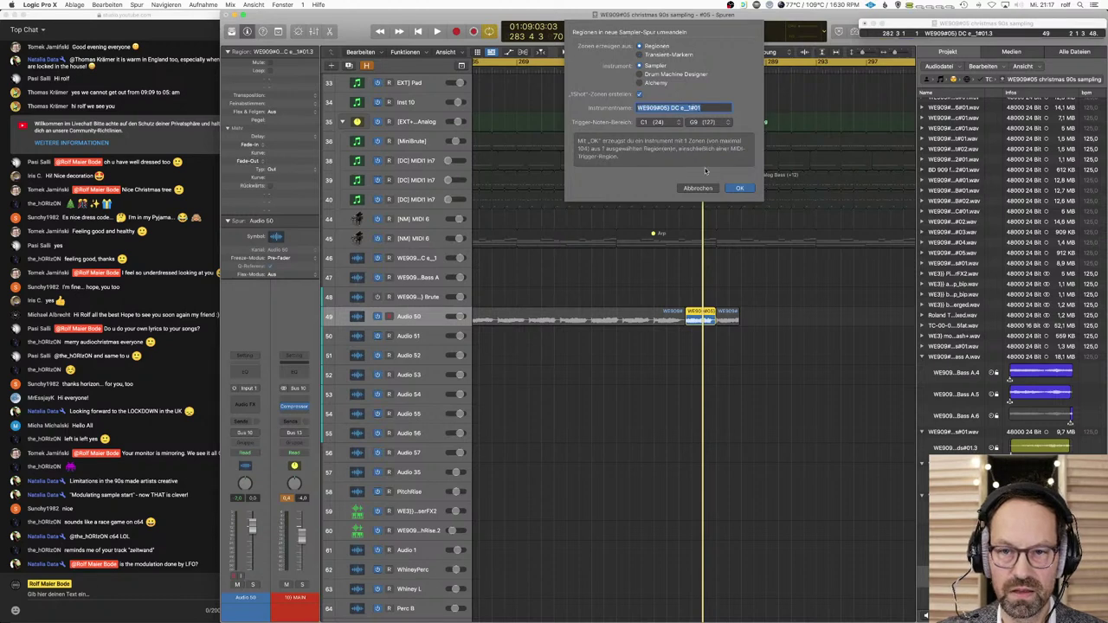
{"action": "left_click", "coordinate": [753, 189]}
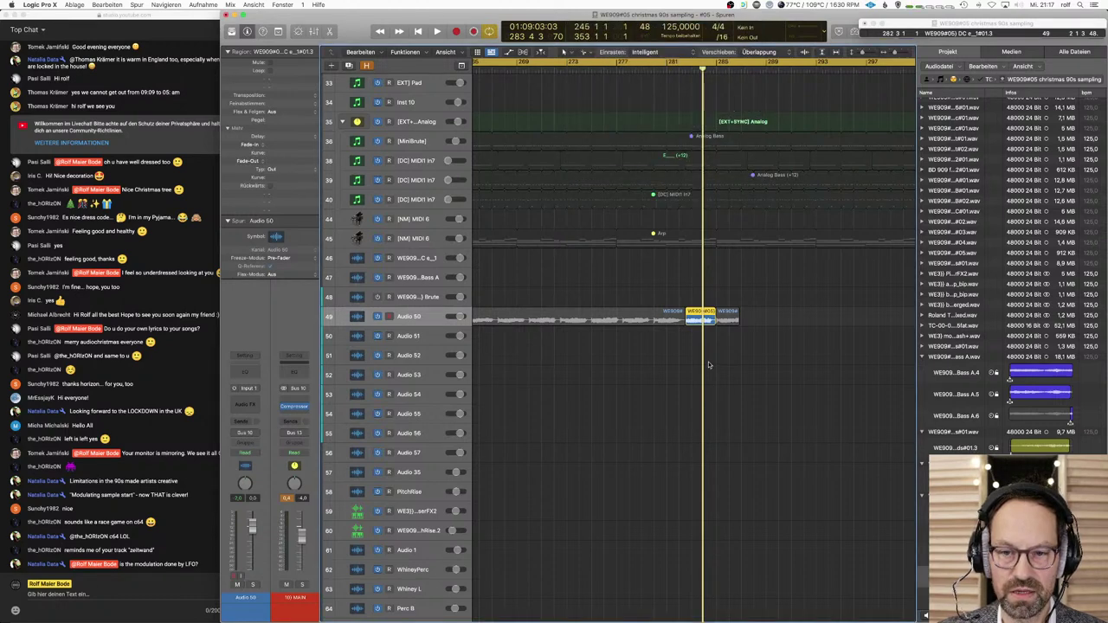
Step: Audition the new sampler track and open its Sampler instrument window, moved aside to uncover the track list
{"action": "key", "text": "space"}
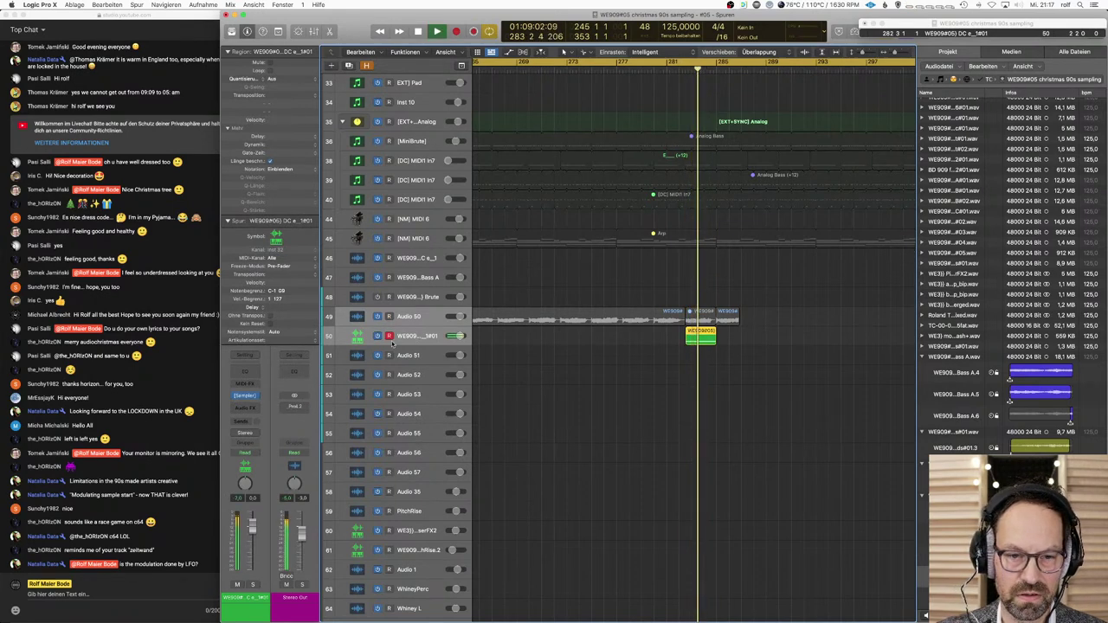
{"action": "key", "text": "space"}
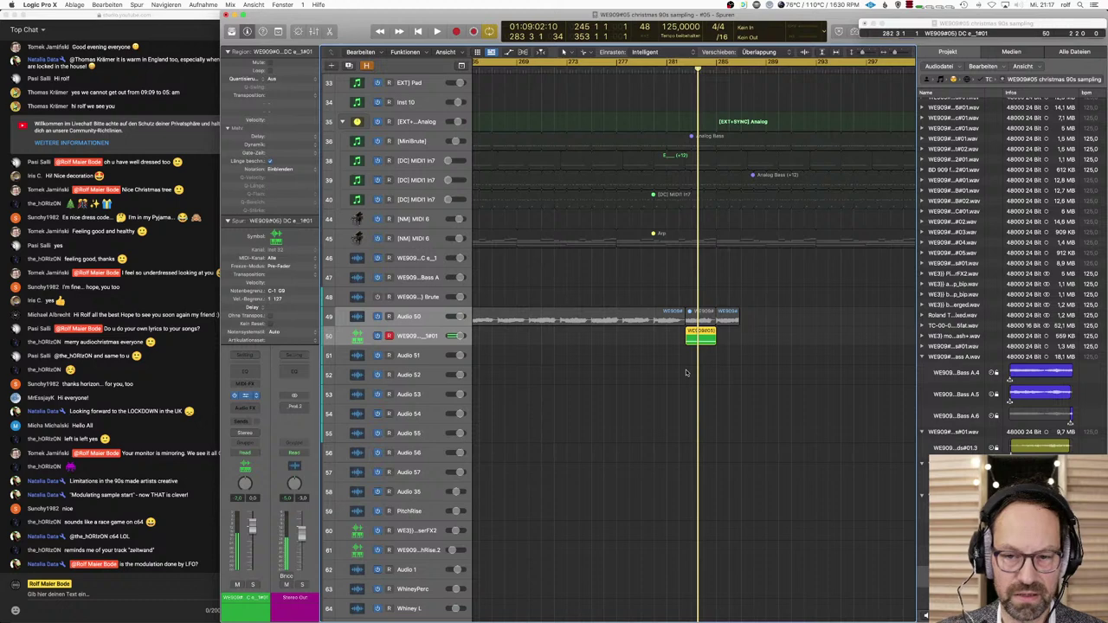
{"action": "key", "text": "v"}
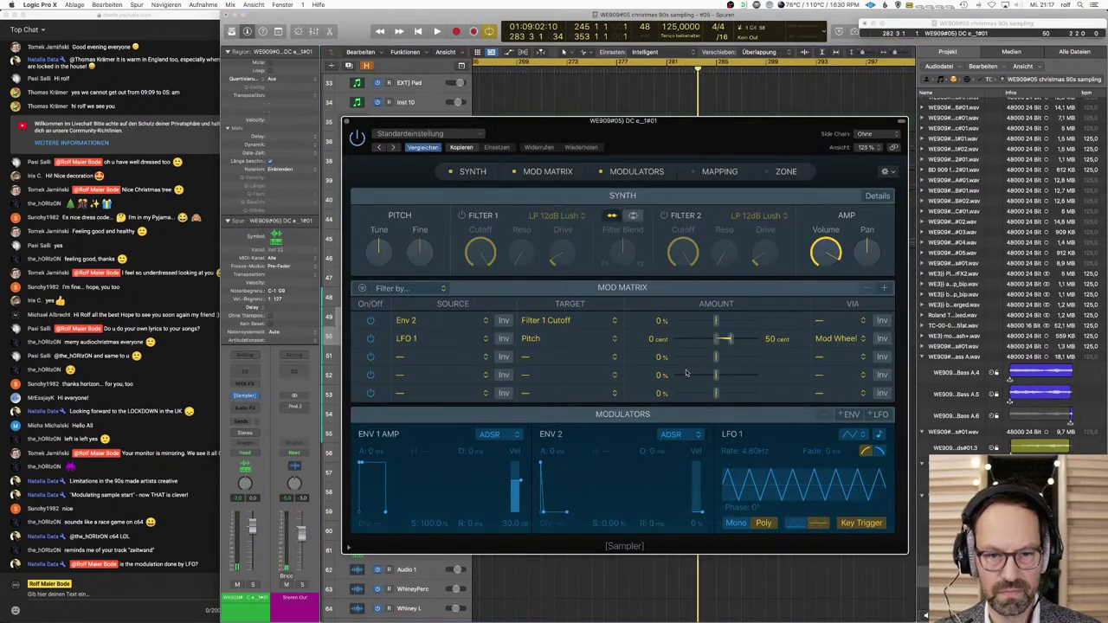
{"action": "left_click_drag", "start_coordinate": [400, 128], "coordinate": [750, 124]}
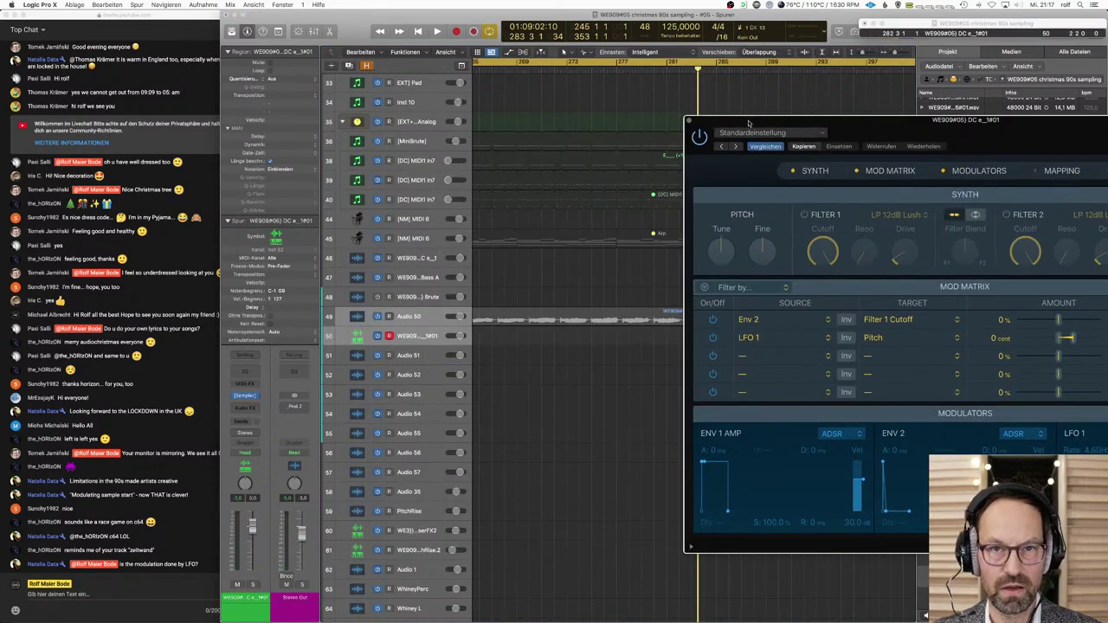
Step: Examine the sample's start and end range in the Sampler's Zone section and close the instrument window
{"action": "left_click", "coordinate": [527, 345]}
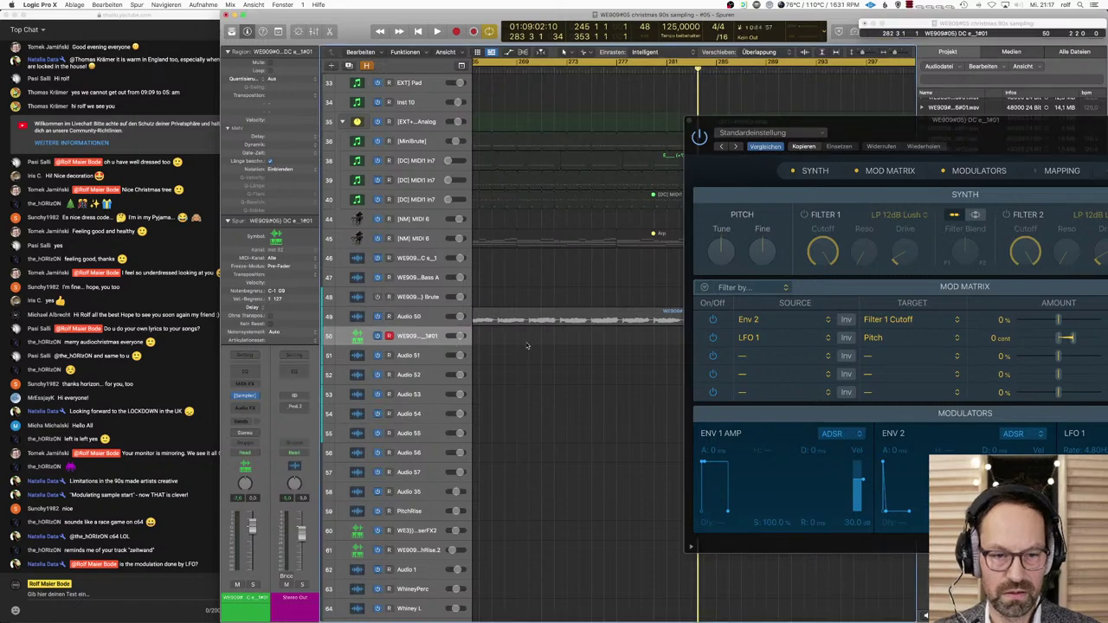
{"action": "left_click_drag", "start_coordinate": [891, 119], "coordinate": [673, 162]}
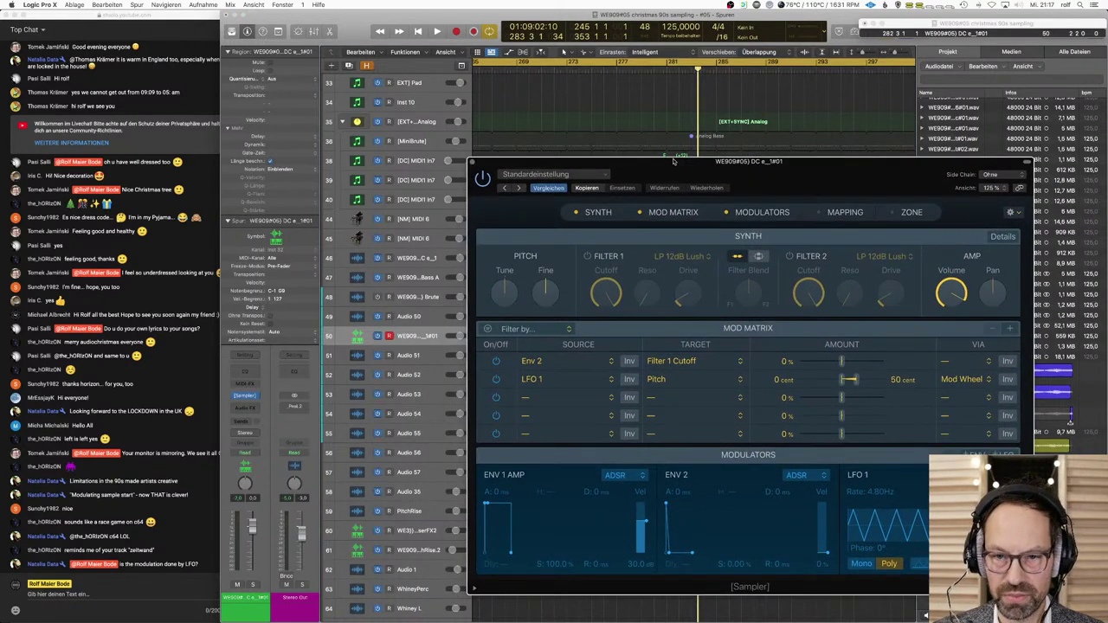
{"action": "left_click", "coordinate": [431, 319]}
{"action": "left_click", "coordinate": [423, 337]}
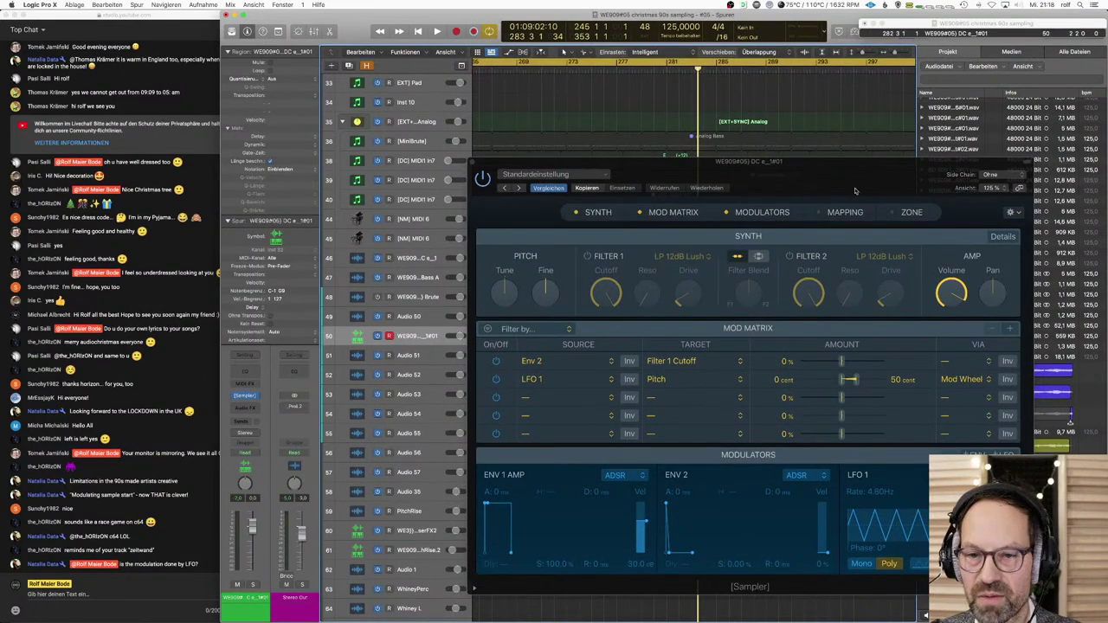
{"action": "left_click_drag", "start_coordinate": [866, 167], "coordinate": [706, 169]}
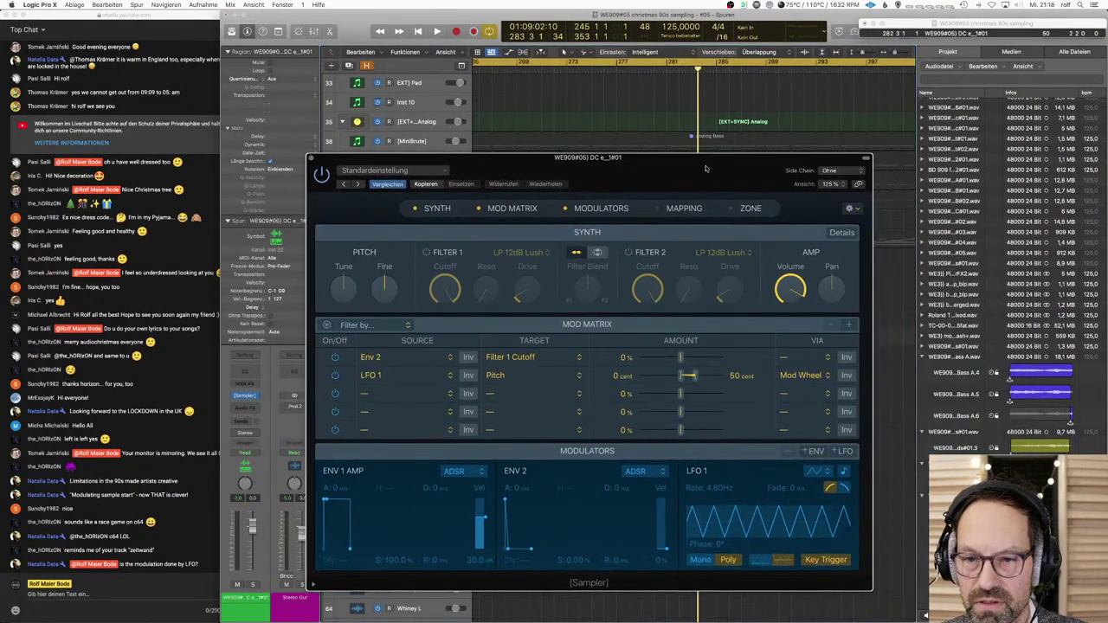
{"action": "left_click", "coordinate": [751, 208]}
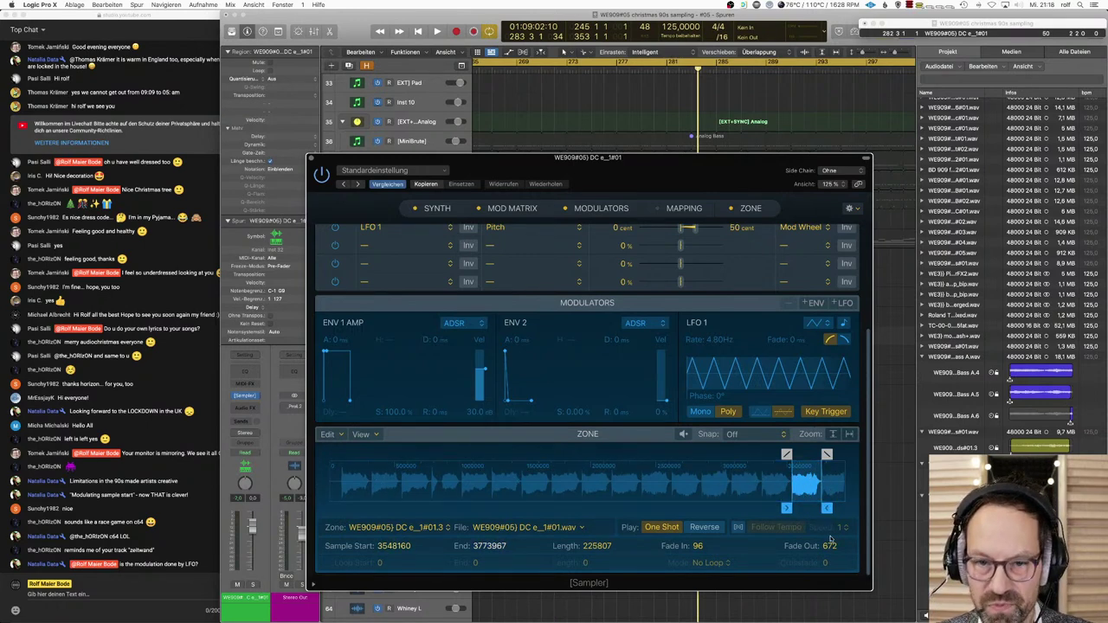
{"action": "left_click", "coordinate": [312, 160]}
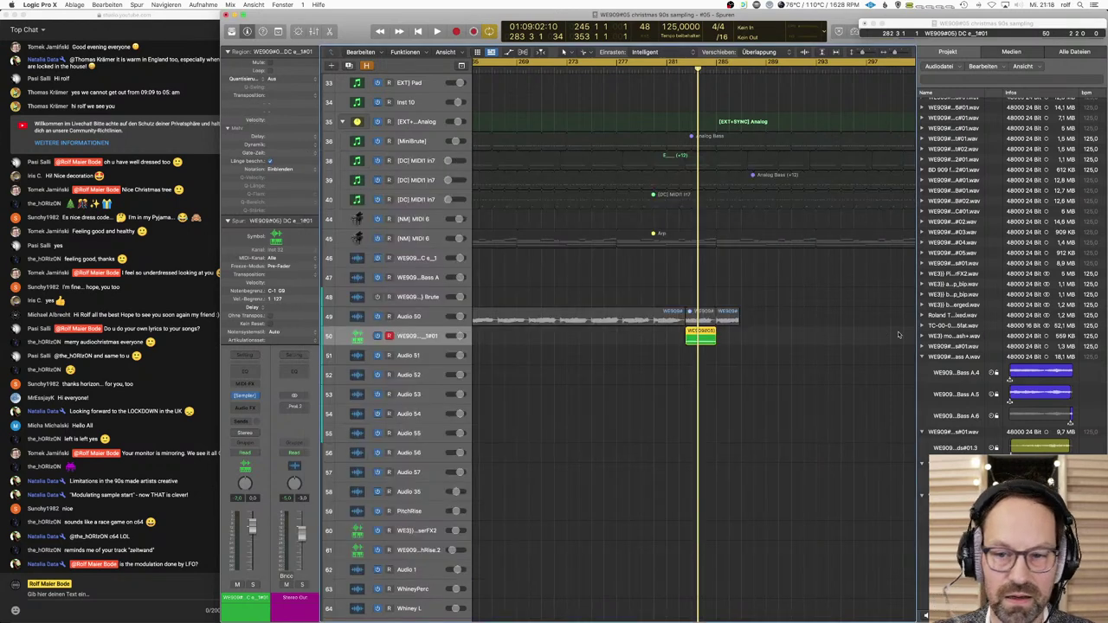
Step: Move the sampler track's trigger region to about bar 293 and unmute the isolated note region on Audio 50
{"action": "left_click", "coordinate": [708, 368]}
{"action": "left_click", "coordinate": [701, 335]}
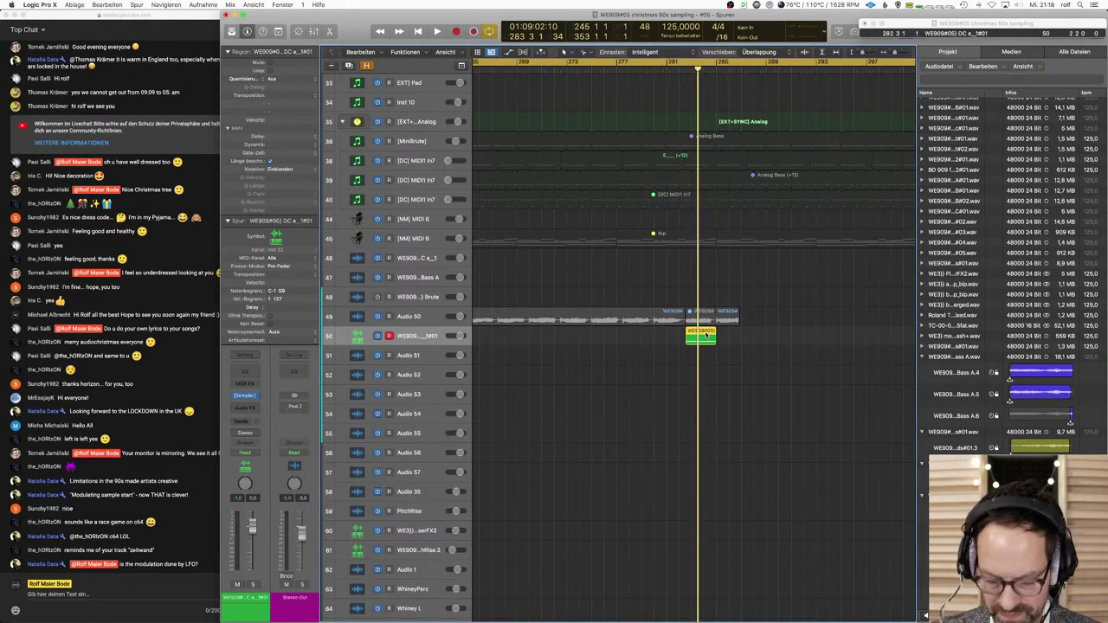
{"action": "left_click_drag", "start_coordinate": [706, 334], "coordinate": [841, 336]}
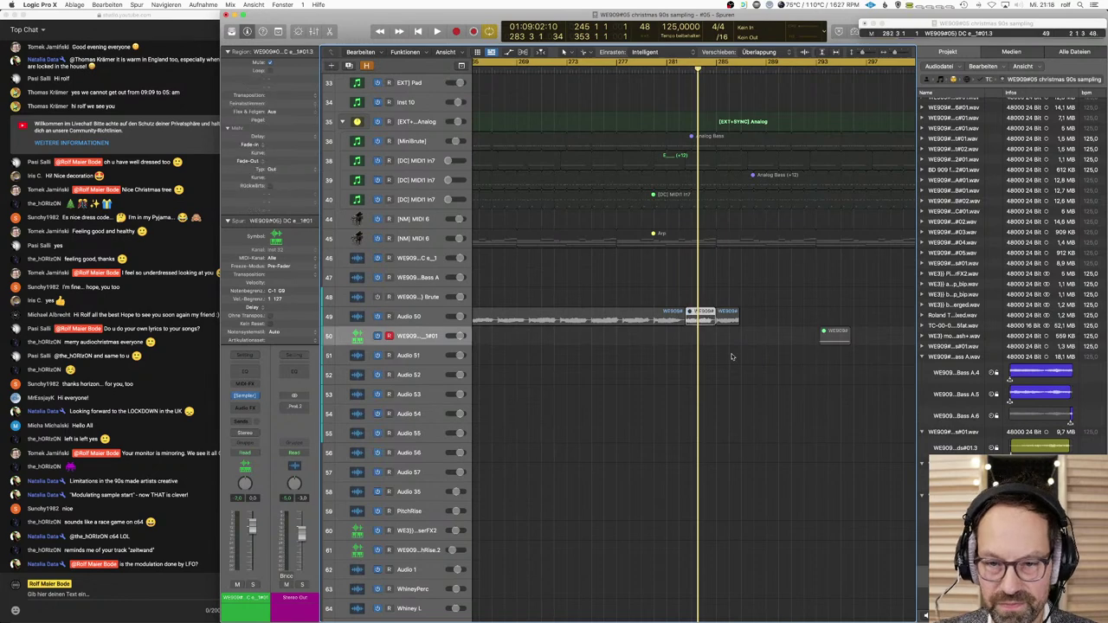
{"action": "left_click", "coordinate": [708, 315]}
{"action": "key", "text": "shift+space"}
{"action": "key", "text": "space"}
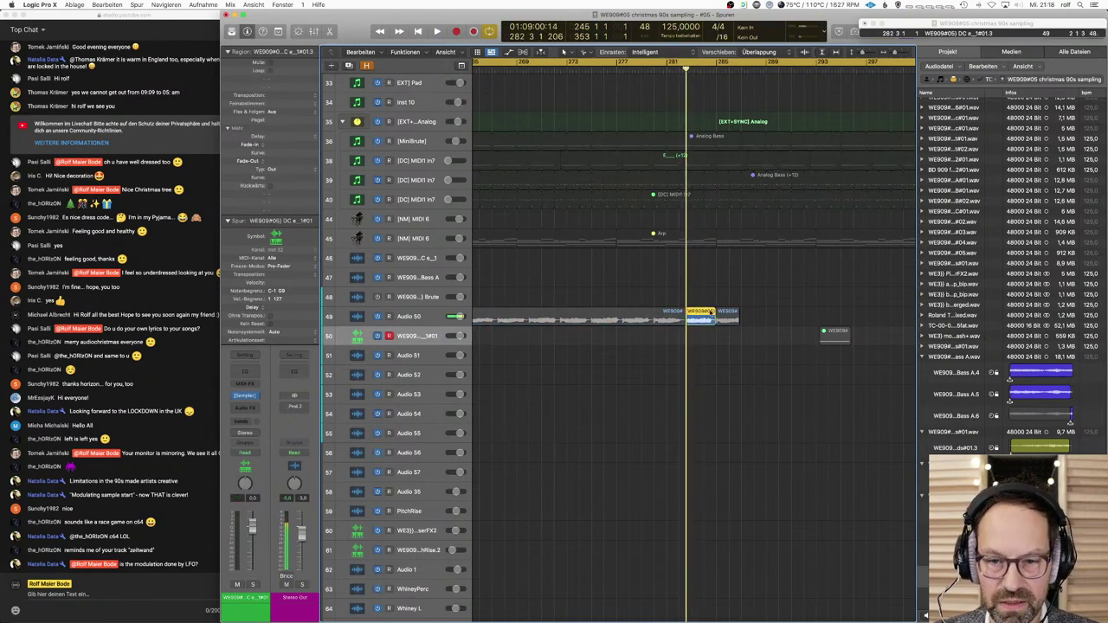
Step: Convert the isolated note region on Audio 50 into a new WAVE audio file, keeping the suggested name and the Audio Files folder
{"action": "right_click", "coordinate": [697, 320]}
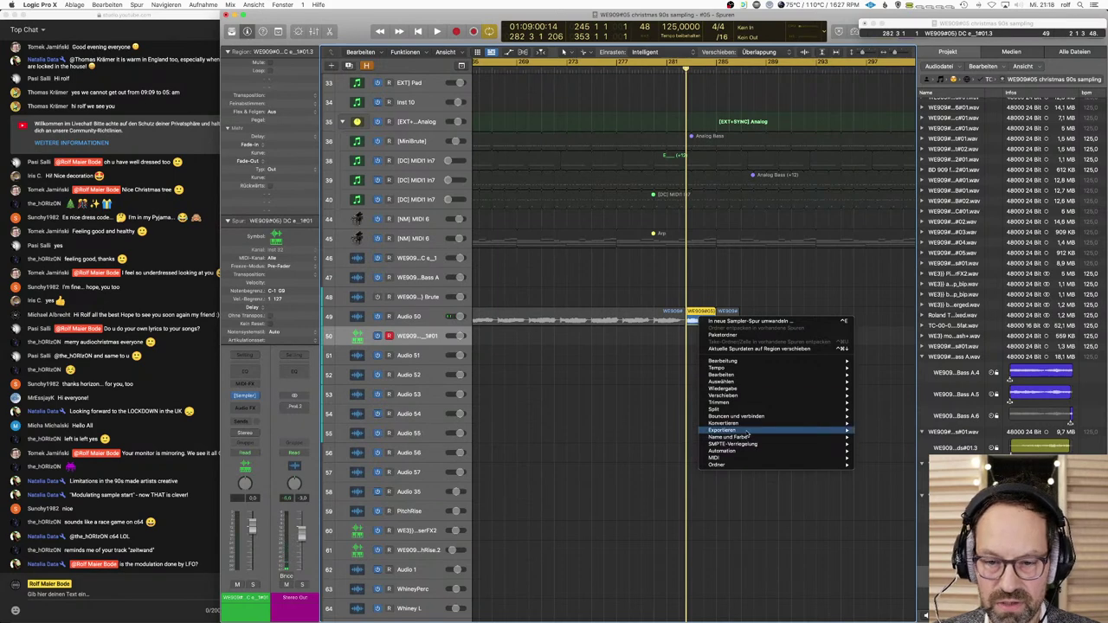
{"action": "mouse_move", "coordinate": [747, 433]}
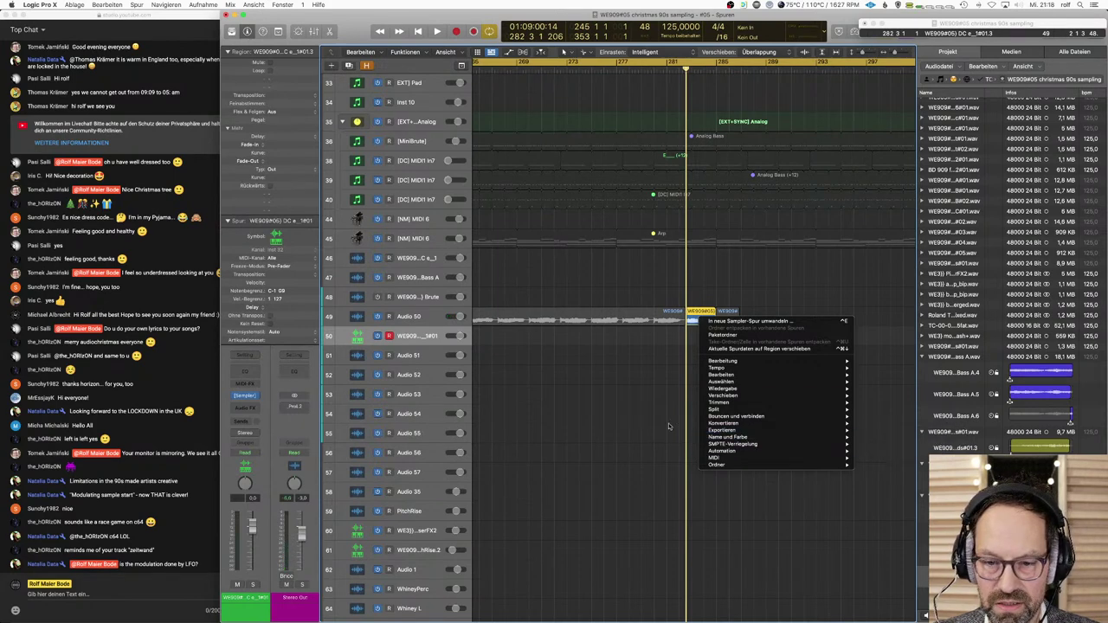
{"action": "left_click", "coordinate": [708, 320]}
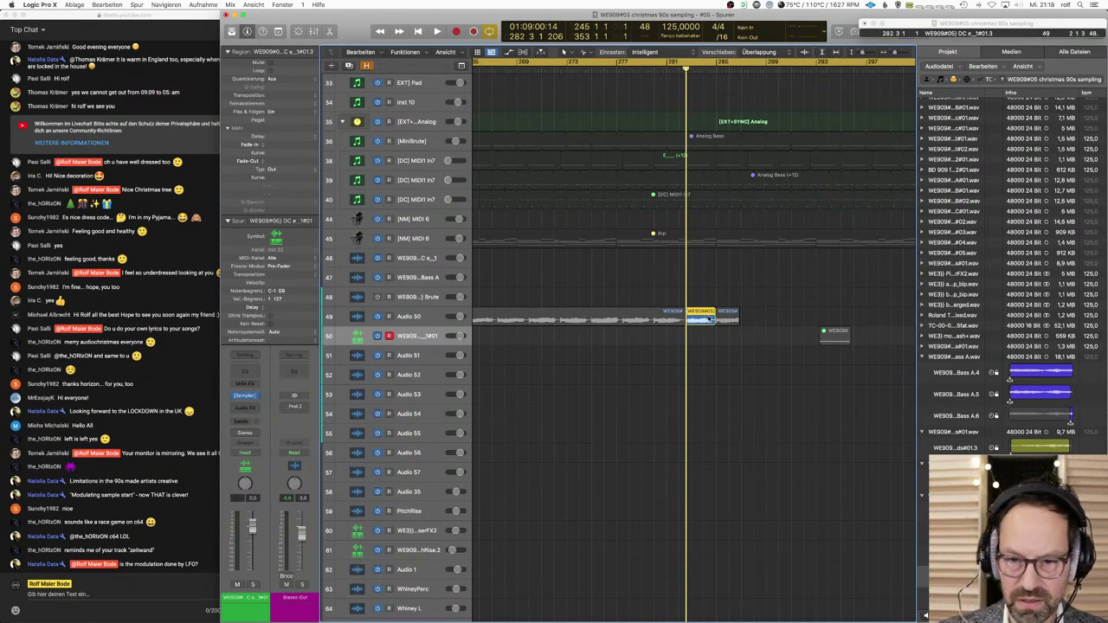
{"action": "right_click", "coordinate": [708, 319]}
{"action": "mouse_move", "coordinate": [831, 411]}
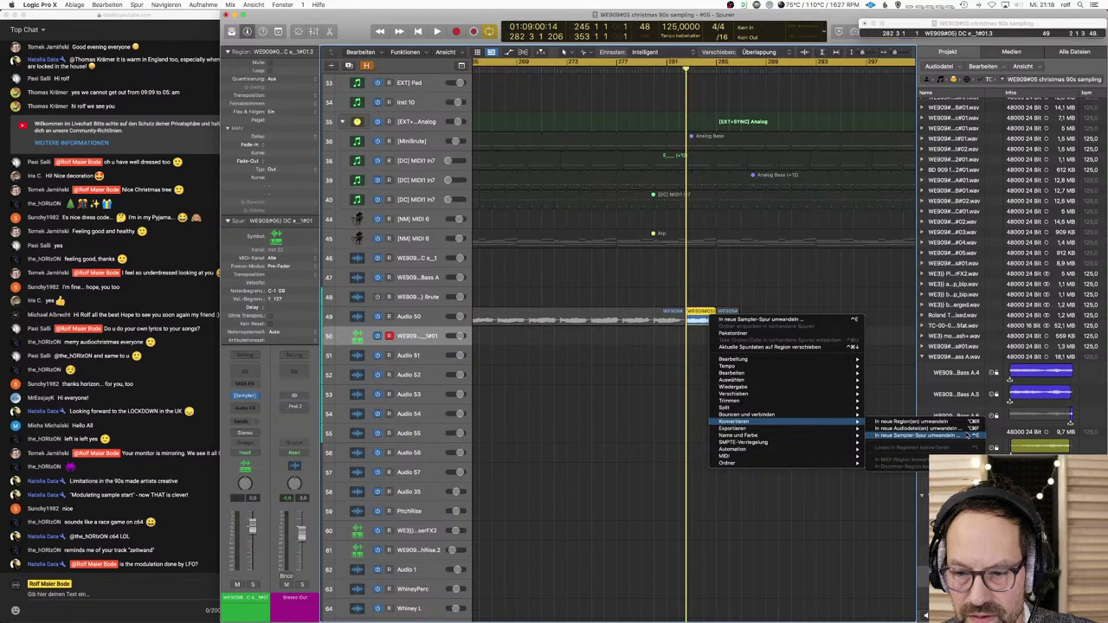
{"action": "left_click", "coordinate": [968, 435]}
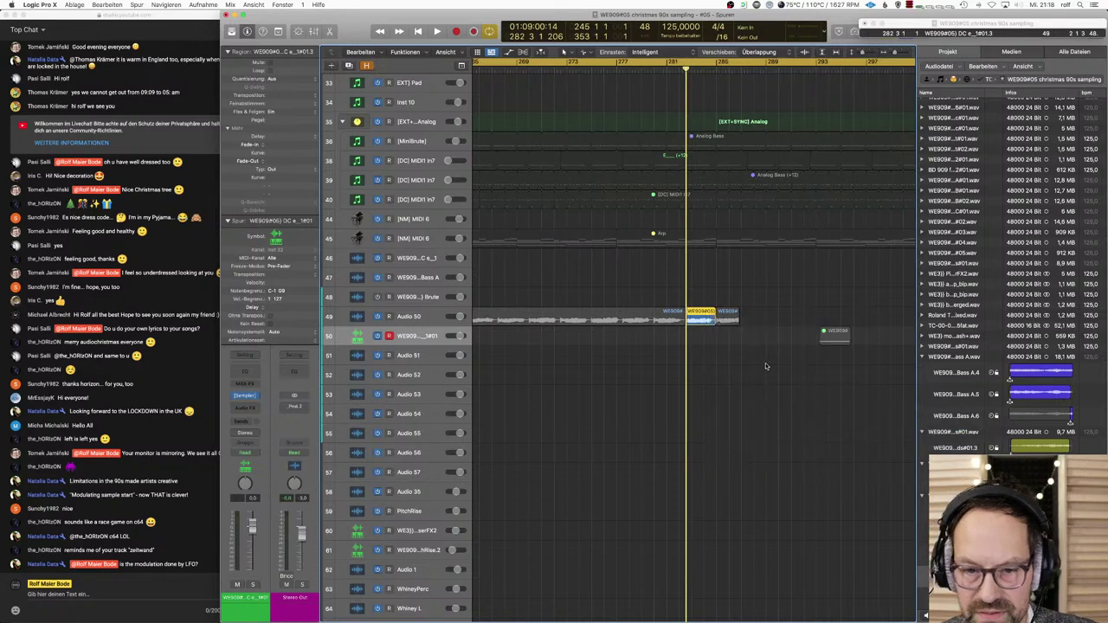
{"action": "key", "text": "super+e"}
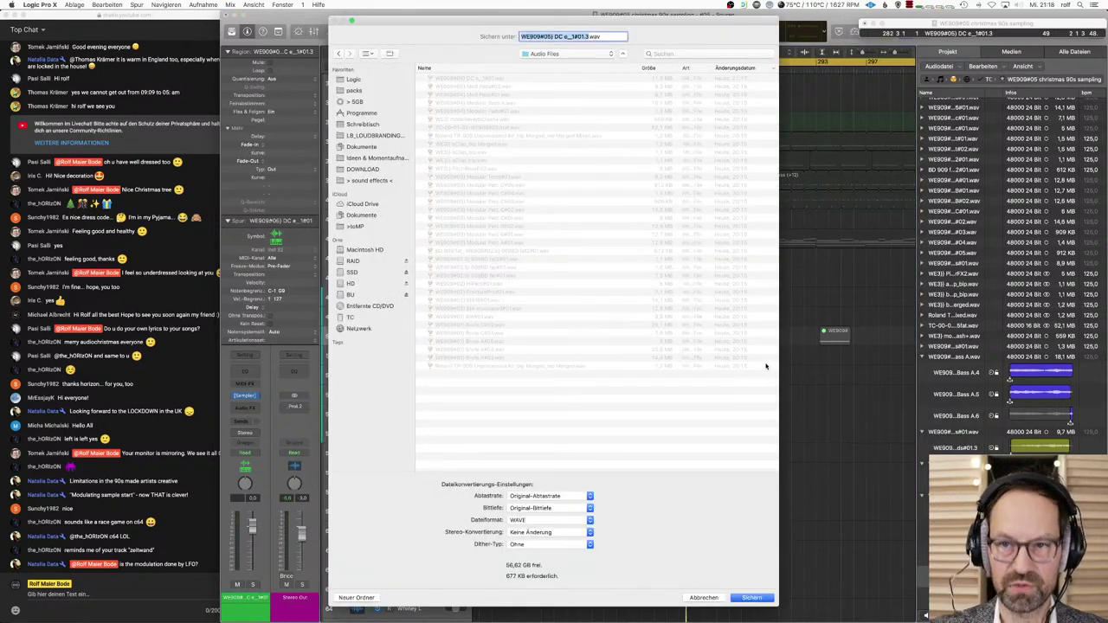
{"action": "key", "text": "Return"}
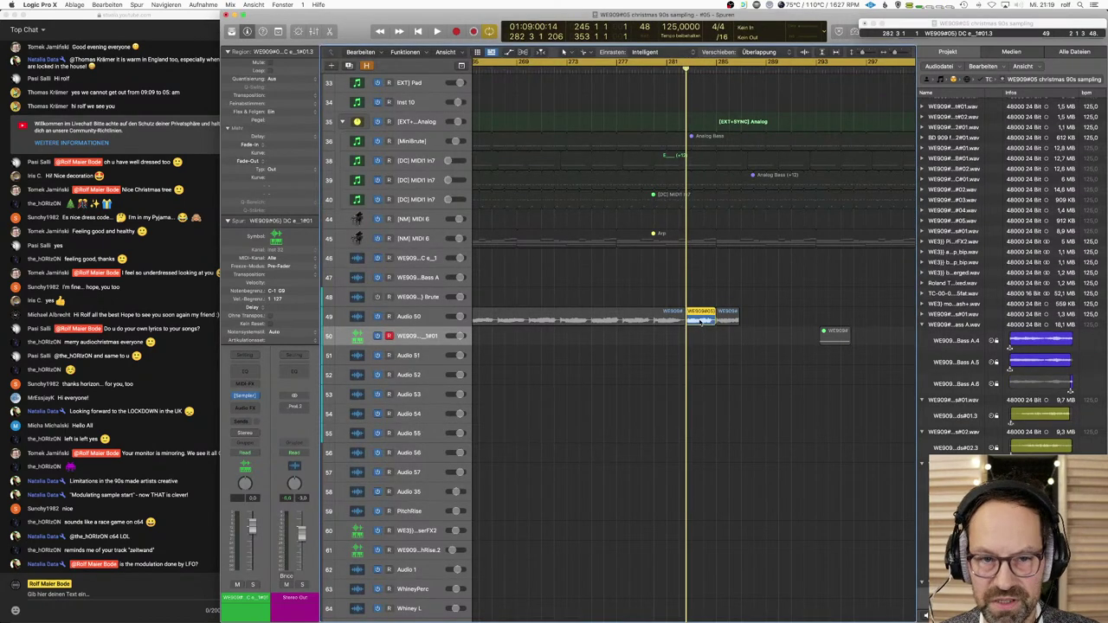
Step: Convert the new single-note audio region on Audio 50 into another Sampler track, with the zones created from regions
{"action": "right_click", "coordinate": [700, 322]}
{"action": "left_click", "coordinate": [745, 326]}
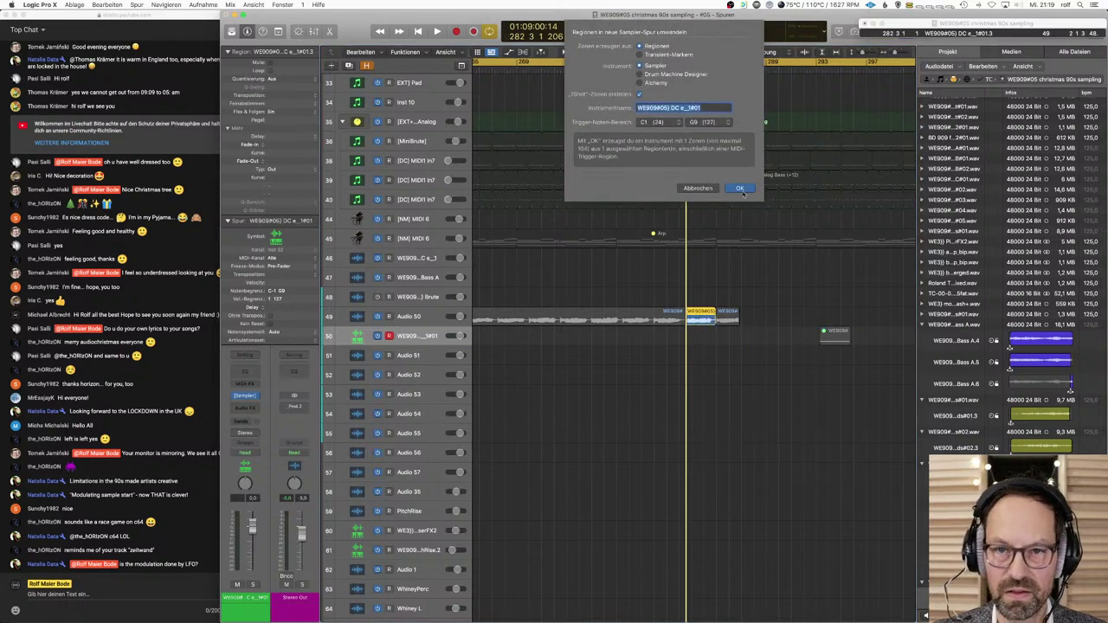
{"action": "left_click", "coordinate": [740, 189]}
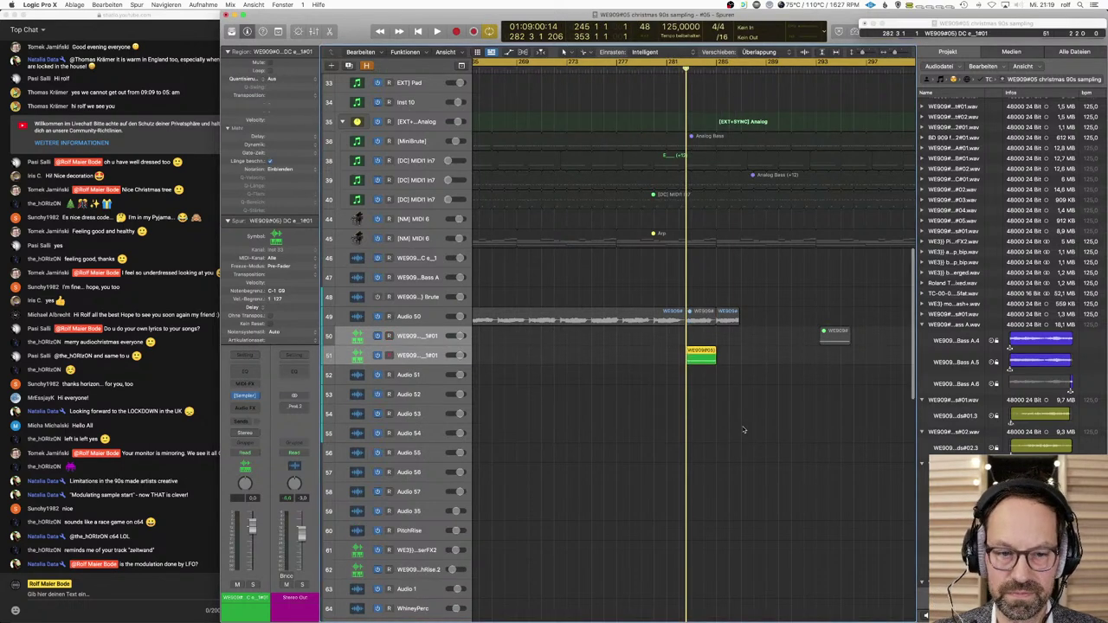
Step: Open the Sampler instrument of the new track 51 and show its Zone and Mapping sections
{"action": "left_click", "coordinate": [690, 353]}
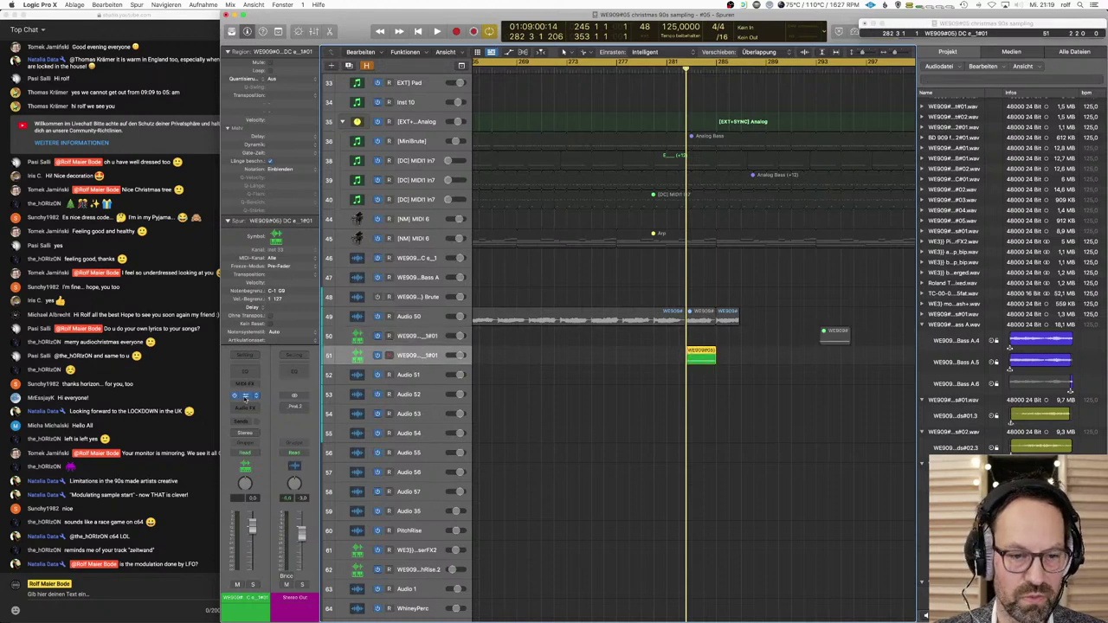
{"action": "key", "text": "v"}
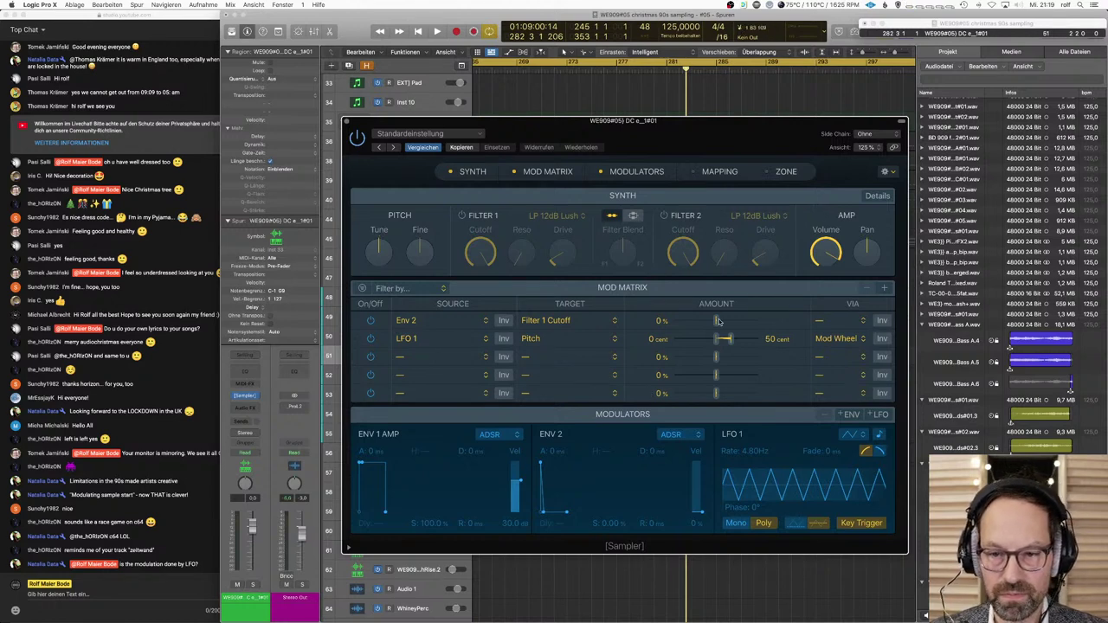
{"action": "left_click", "coordinate": [787, 171]}
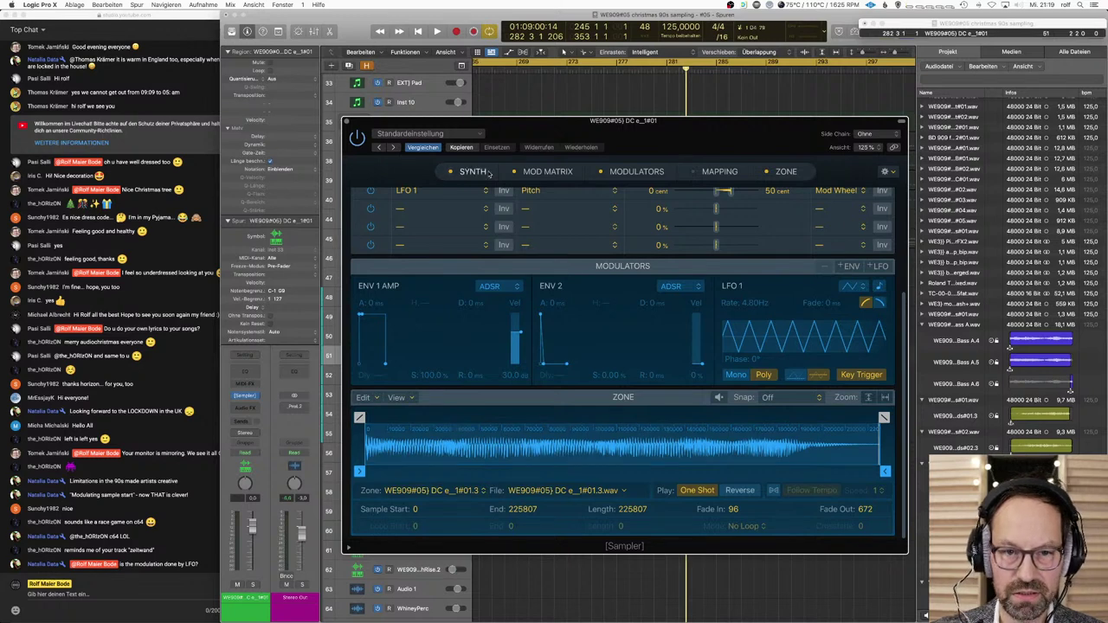
{"action": "left_click", "coordinate": [732, 173]}
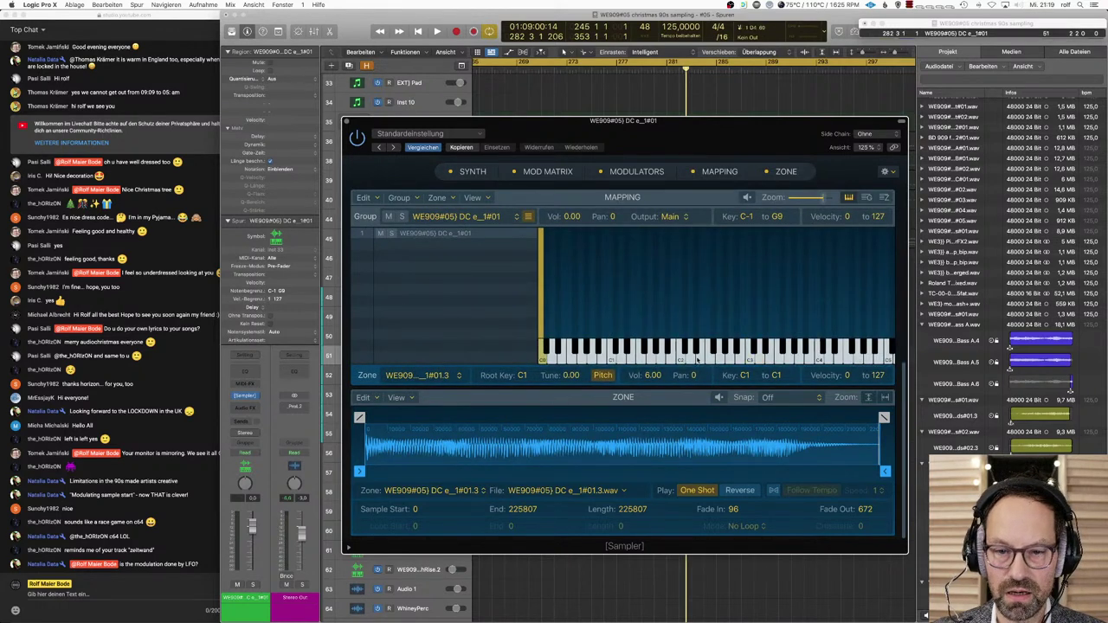
Step: Extend the zone's key range from C1 to G9 with One Shot off, and set its root key to E3
{"action": "left_click_drag", "start_coordinate": [543, 322], "coordinate": [891, 322]}
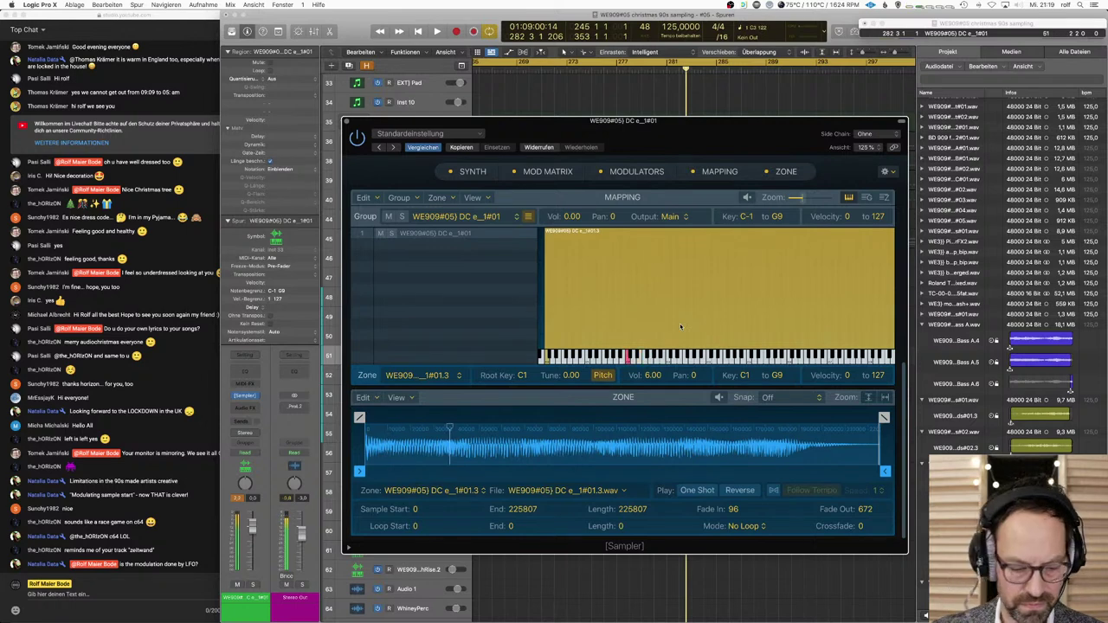
{"action": "left_click", "coordinate": [547, 358]}
{"action": "left_click", "coordinate": [711, 356]}
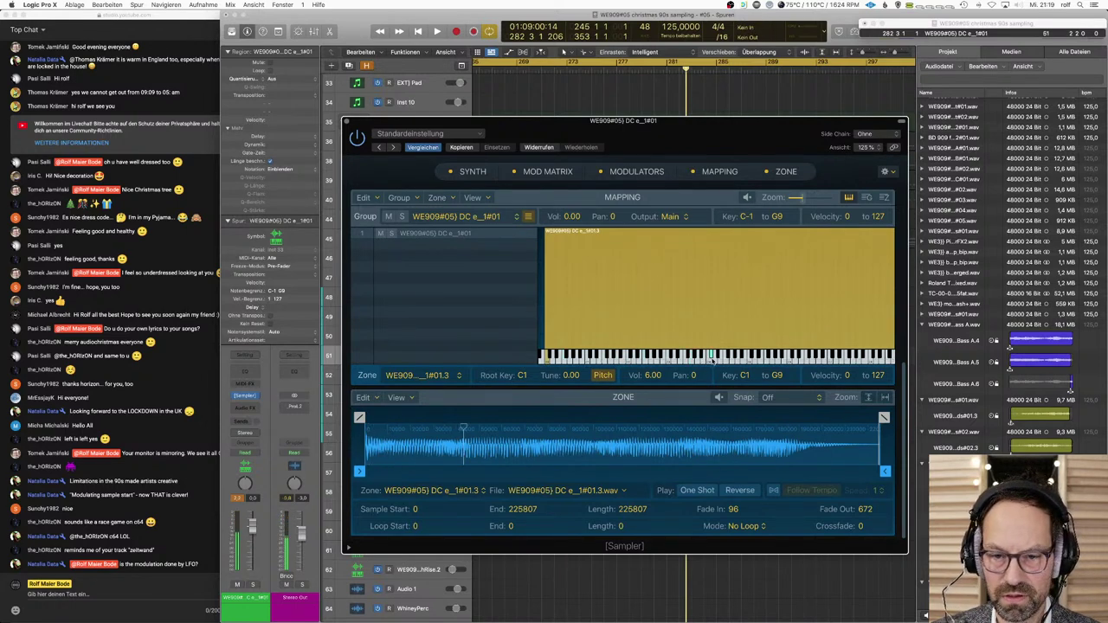
{"action": "left_click", "coordinate": [645, 358]}
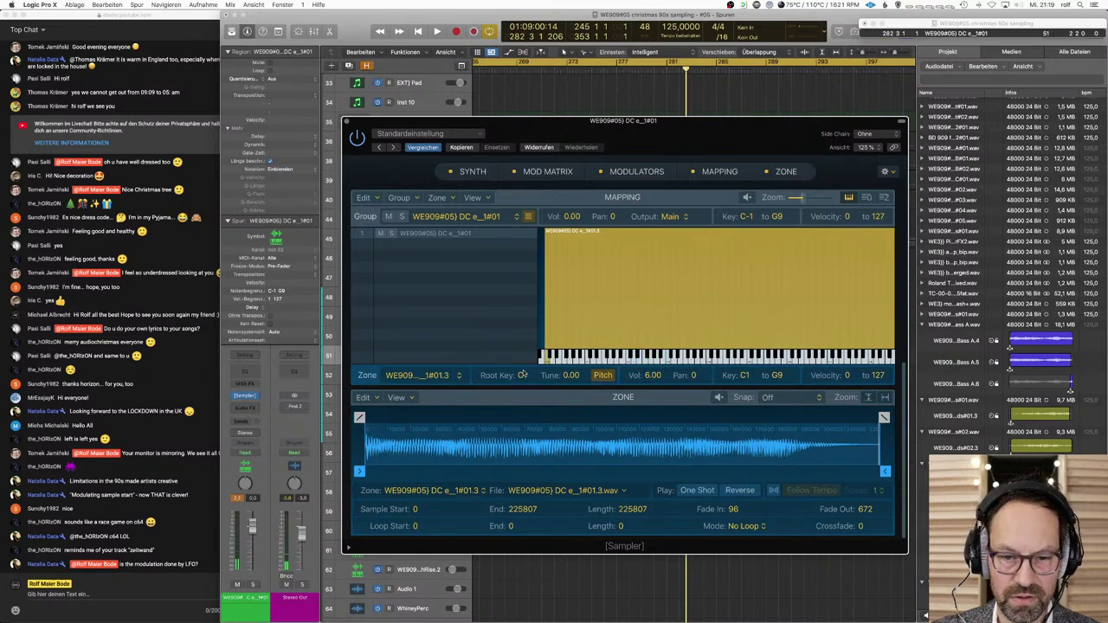
{"action": "left_click_drag", "start_coordinate": [522, 374], "coordinate": [527, 326]}
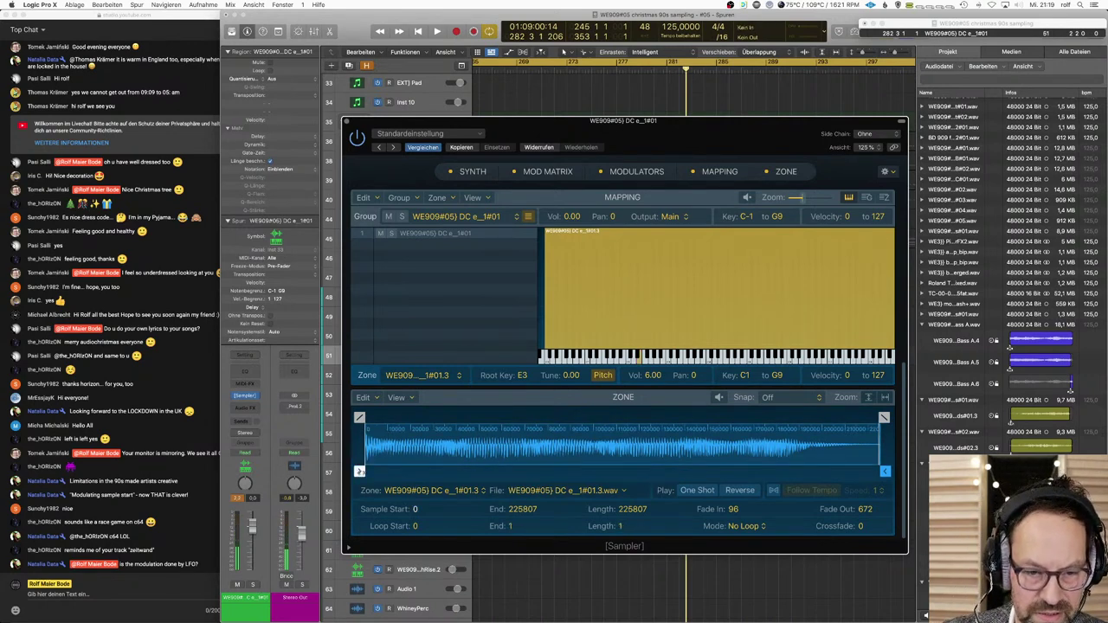
Step: Try a sample start of 315 for the zone and return it to 0
{"action": "left_click_drag", "start_coordinate": [358, 472], "coordinate": [361, 471]}
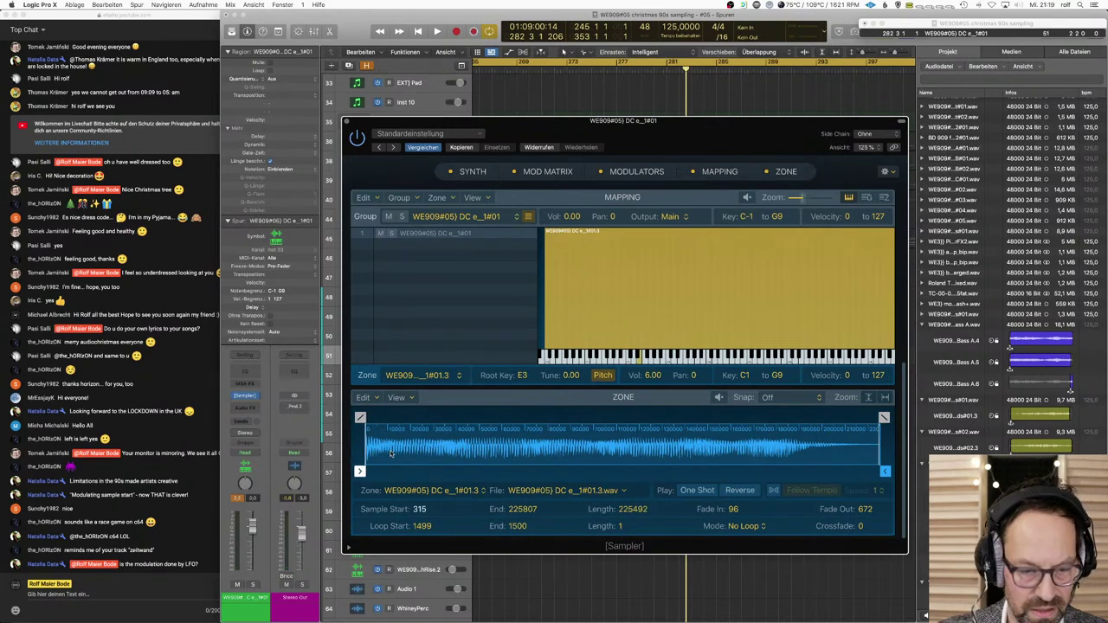
{"action": "scroll", "coordinate": [392, 454], "scroll_direction": "up", "scroll_amount": 3}
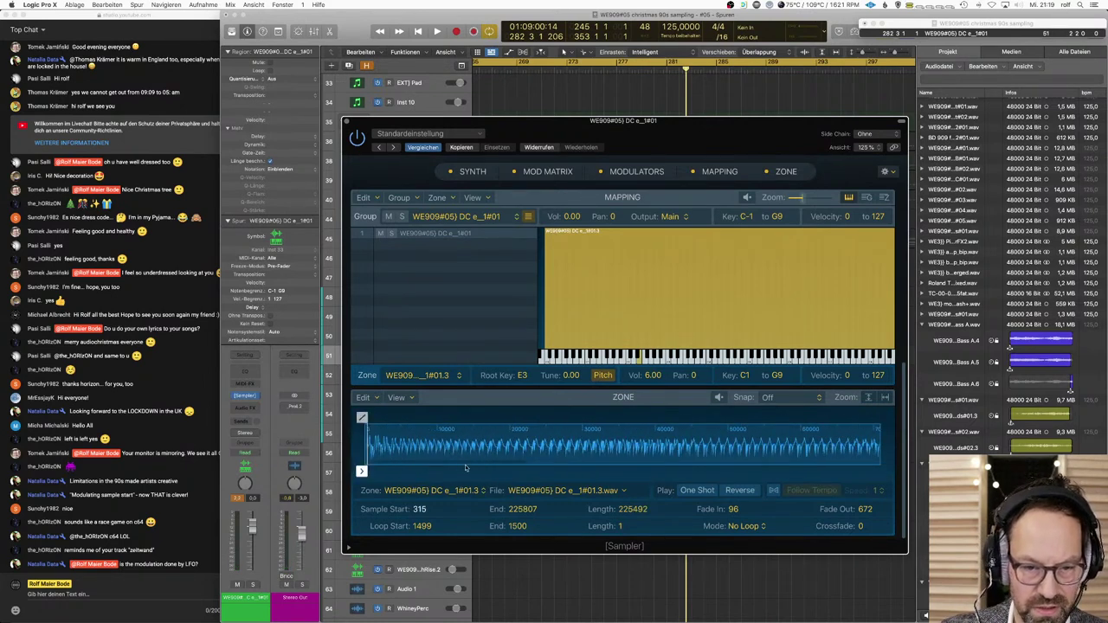
{"action": "scroll", "coordinate": [401, 449], "scroll_direction": "up", "scroll_amount": 4}
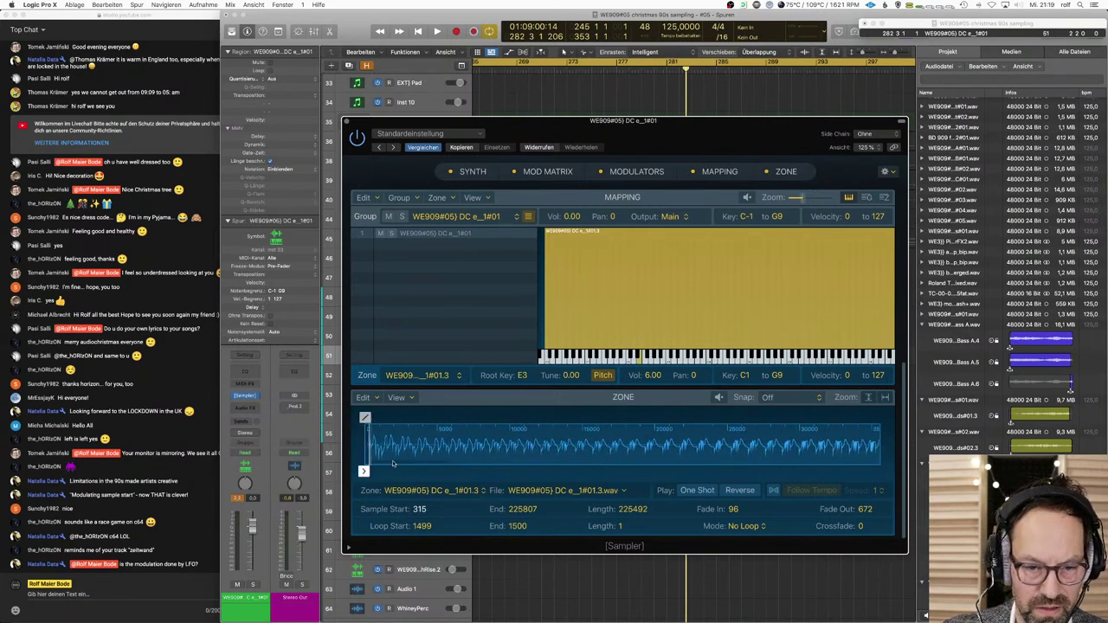
{"action": "left_click_drag", "start_coordinate": [364, 471], "coordinate": [358, 472]}
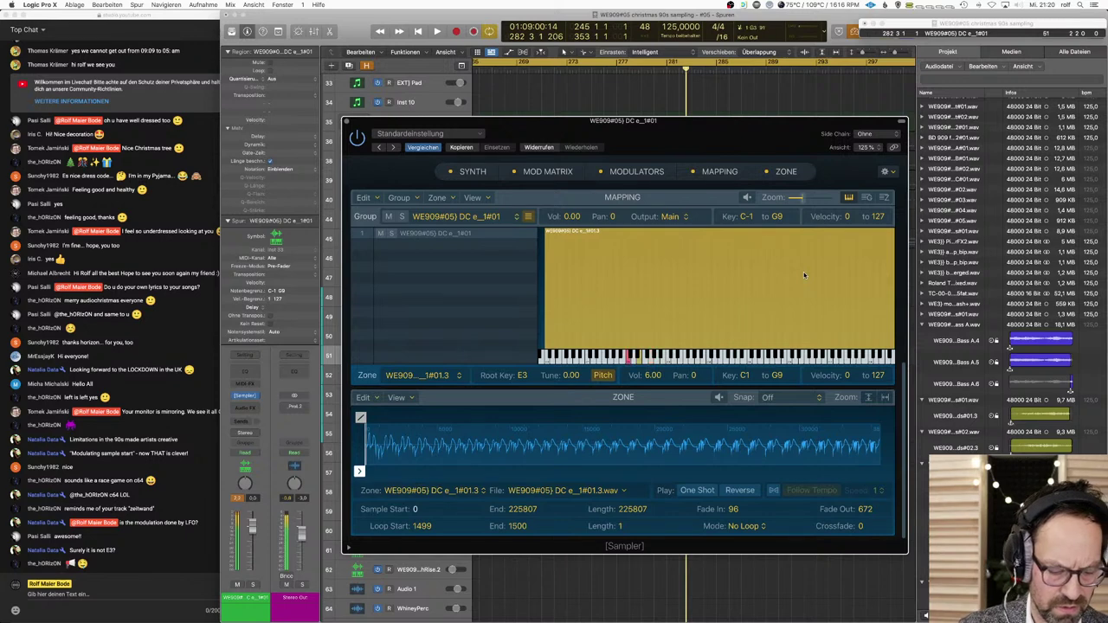
Step: Add a modulation routing in the third Mod Matrix row with Velocity as source and Sample Start as target
{"action": "left_click", "coordinate": [486, 170]}
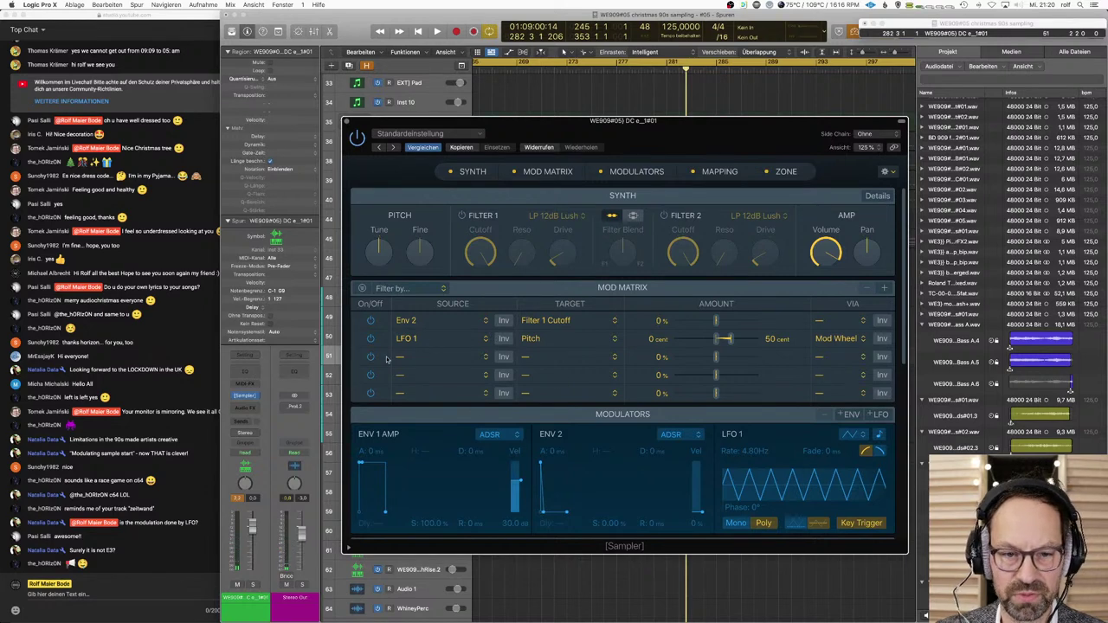
{"action": "left_click", "coordinate": [417, 358]}
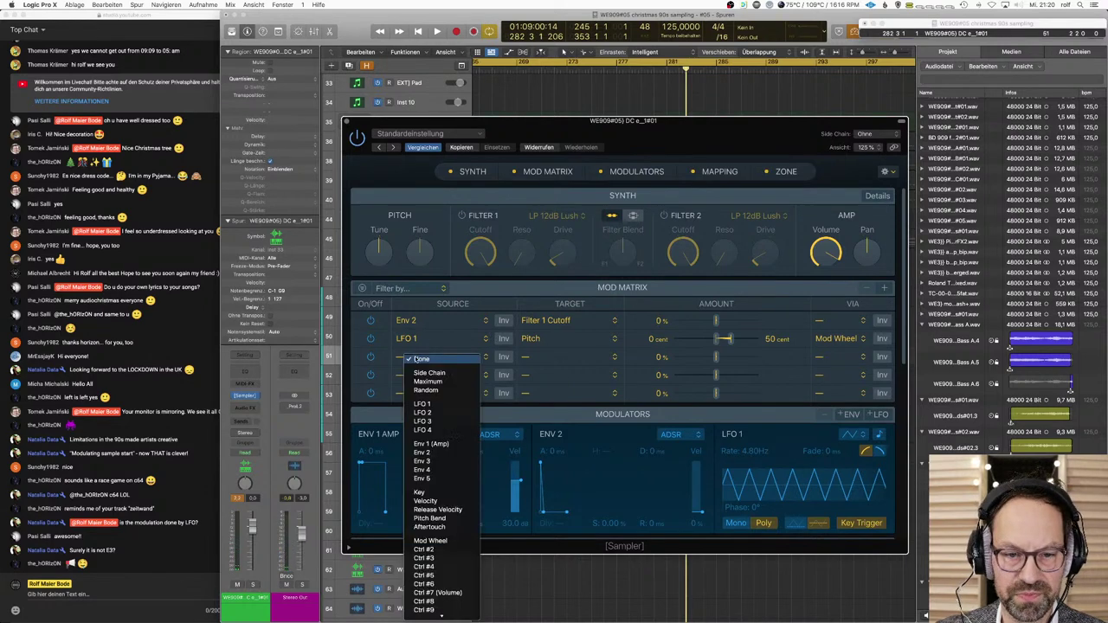
{"action": "left_click", "coordinate": [425, 500]}
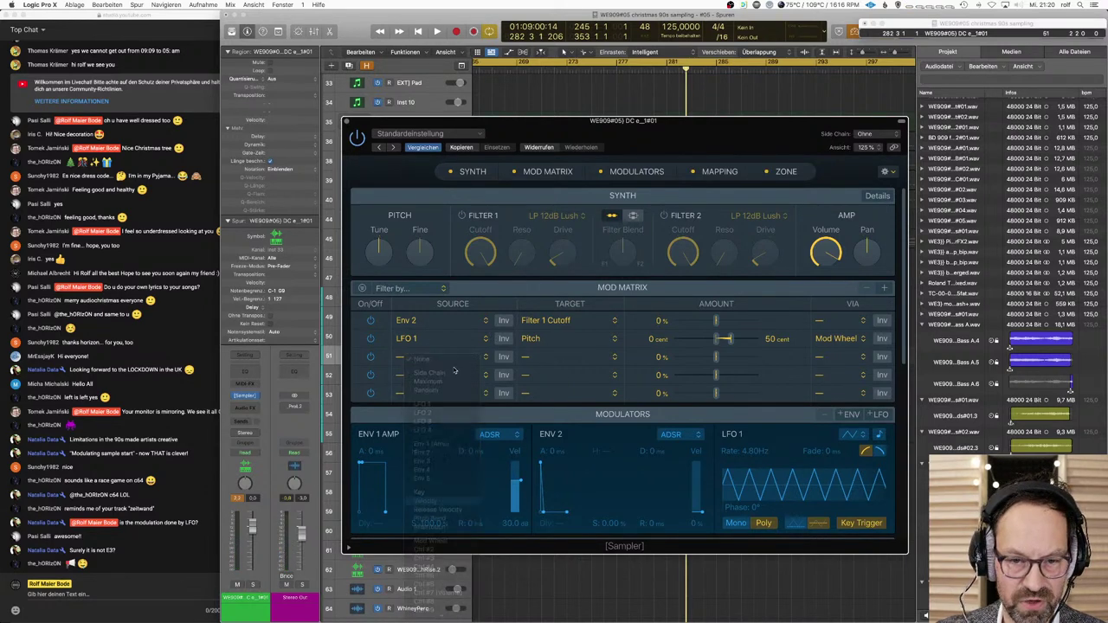
{"action": "left_click", "coordinate": [613, 358]}
{"action": "mouse_move", "coordinate": [569, 613]}
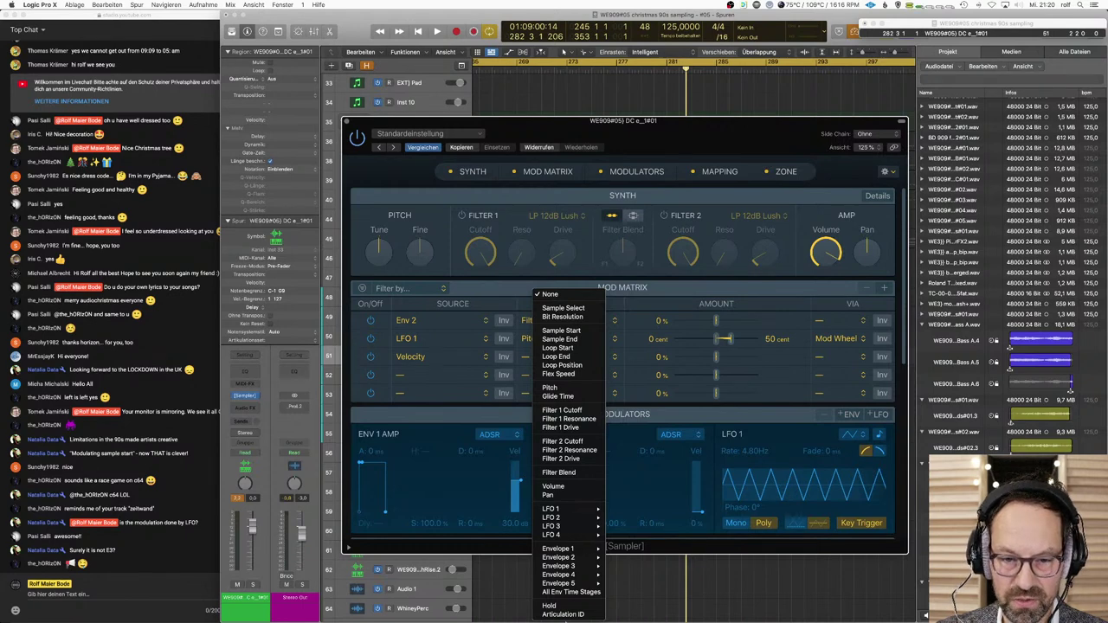
{"action": "left_click", "coordinate": [573, 331]}
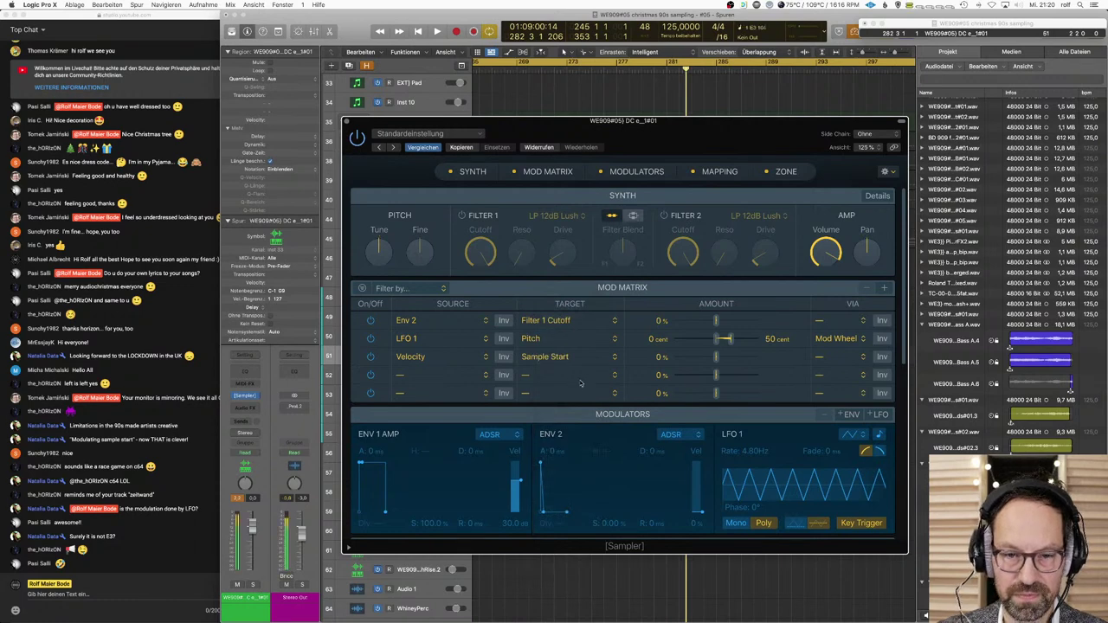
Step: Set the amount of the Velocity to Sample Start routing in the Mod Matrix to -100%
{"action": "left_click", "coordinate": [614, 357]}
{"action": "left_click", "coordinate": [578, 358]}
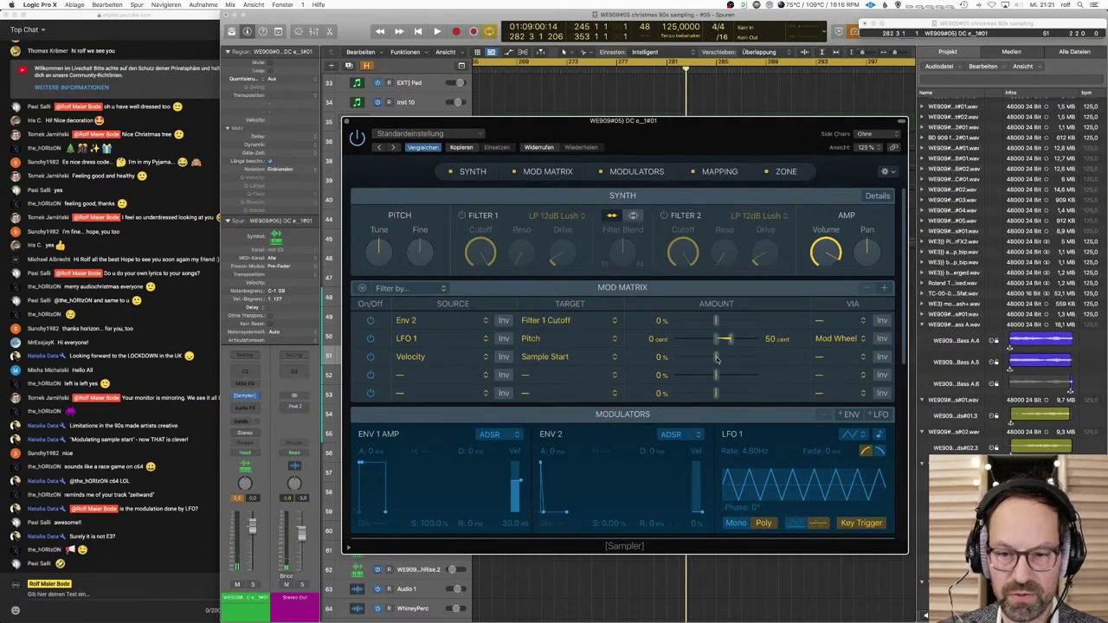
{"action": "left_click_drag", "start_coordinate": [736, 363], "coordinate": [738, 375]}
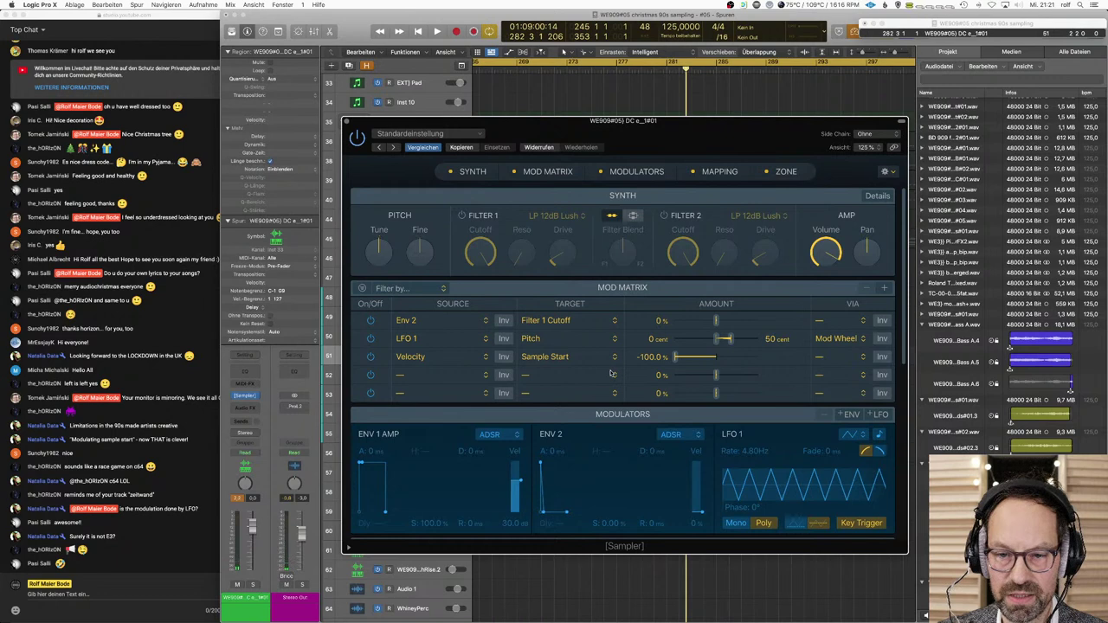
Step: Move the zone's loop start to 30215 and reduce its fade in to 0
{"action": "left_click", "coordinate": [770, 172]}
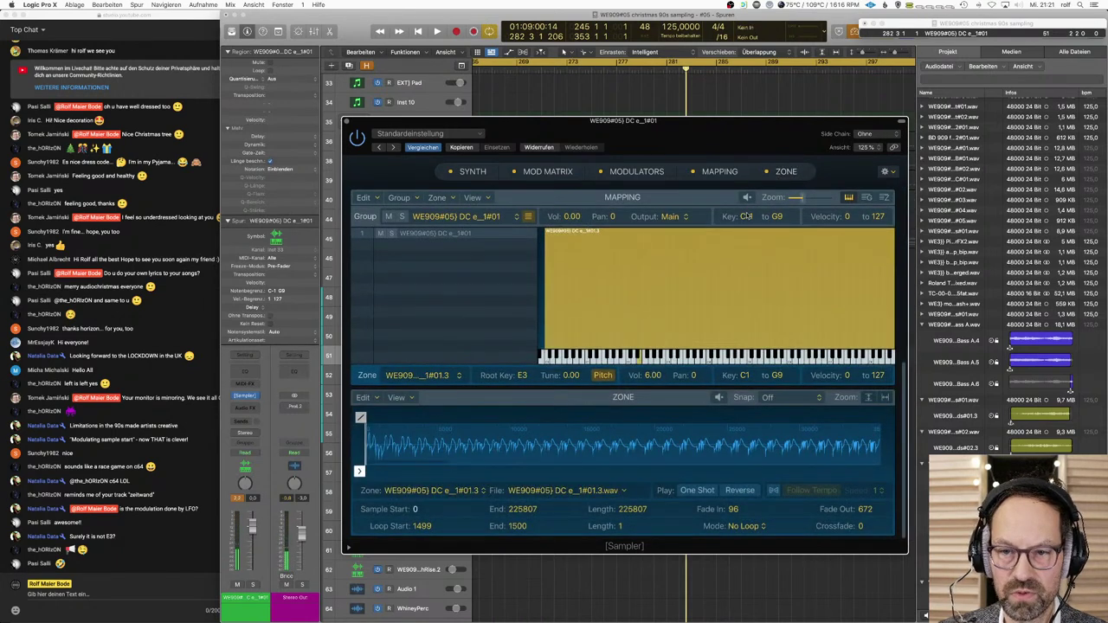
{"action": "mouse_move", "coordinate": [359, 472]}
{"action": "left_mouse_down"}
{"action": "mouse_move", "coordinate": [797, 471]}
{"action": "mouse_move", "coordinate": [359, 472]}
{"action": "left_mouse_up"}
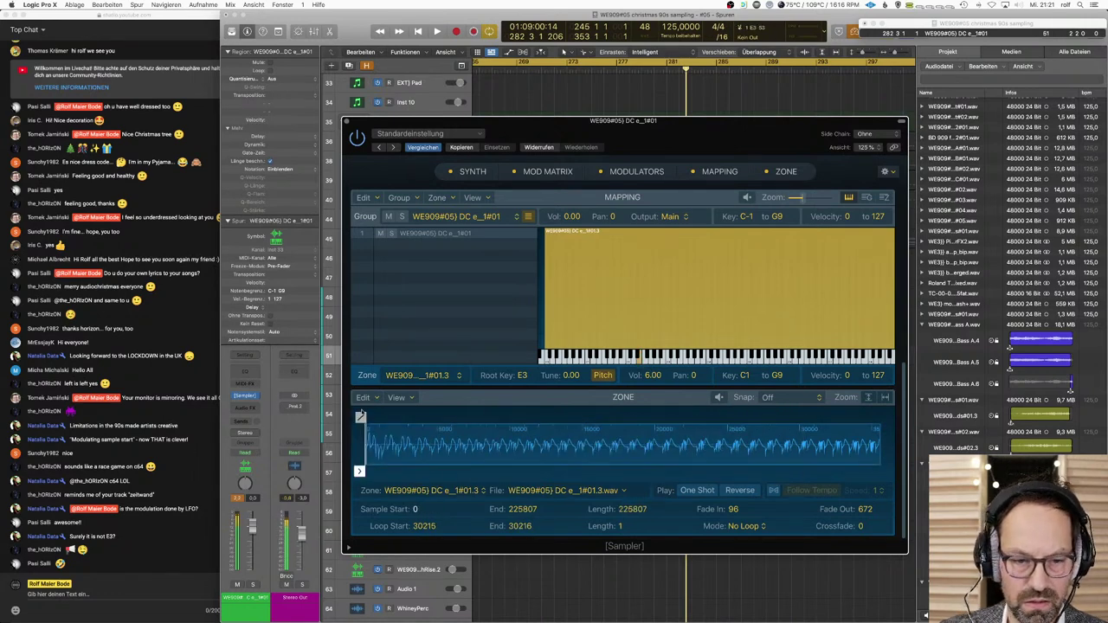
{"action": "mouse_move", "coordinate": [361, 417]}
{"action": "left_mouse_down"}
{"action": "mouse_move", "coordinate": [548, 417]}
{"action": "mouse_move", "coordinate": [359, 417]}
{"action": "left_mouse_up"}
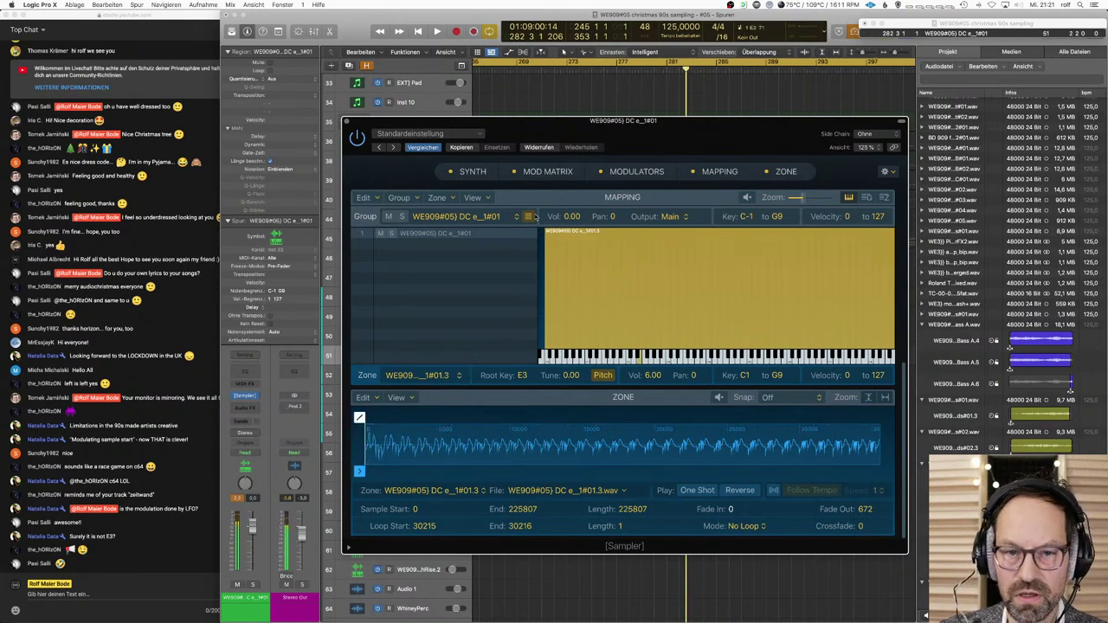
Step: Try an amount of +100% for the Velocity to Sample Start routing and return it to -100%
{"action": "left_click", "coordinate": [473, 172]}
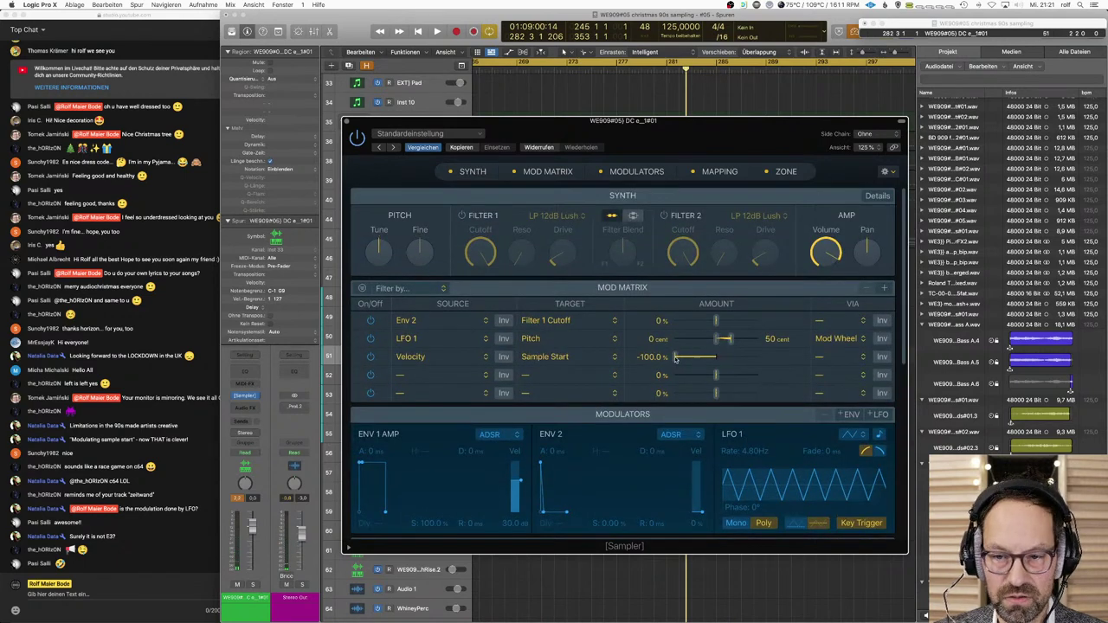
{"action": "left_click_drag", "start_coordinate": [676, 357], "coordinate": [790, 362]}
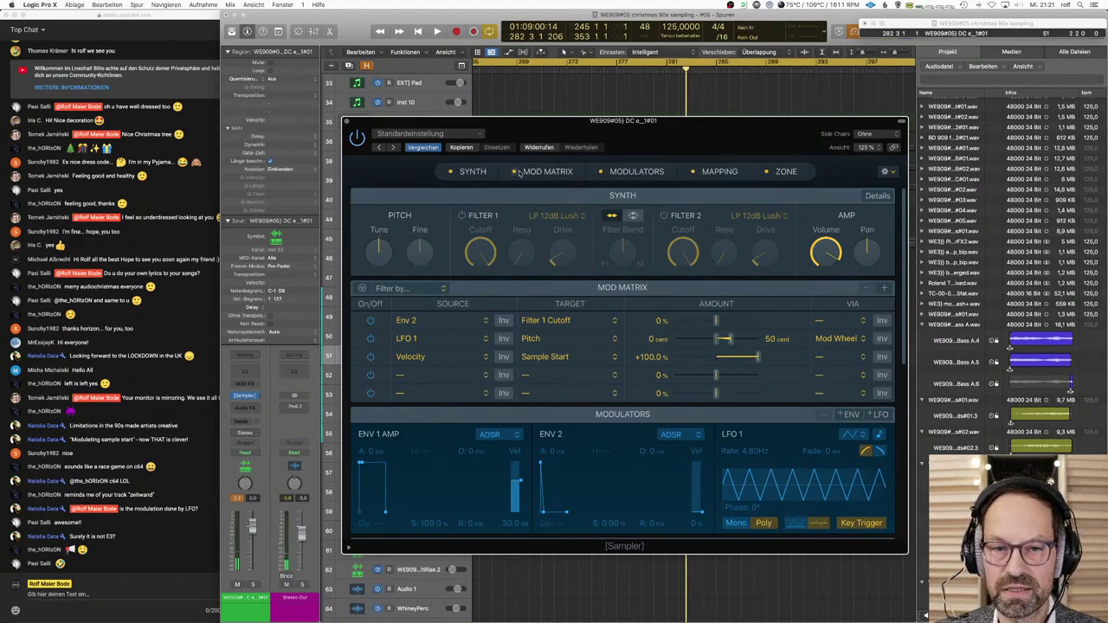
{"action": "left_click", "coordinate": [654, 176]}
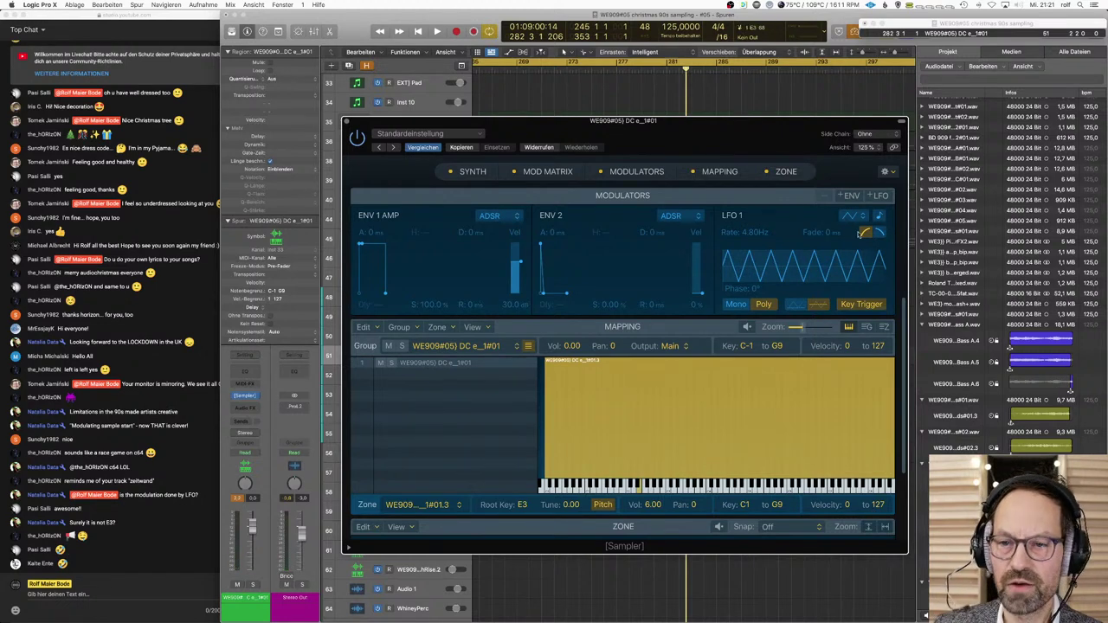
{"action": "scroll", "coordinate": [820, 330], "scroll_direction": "up", "scroll_amount": 5}
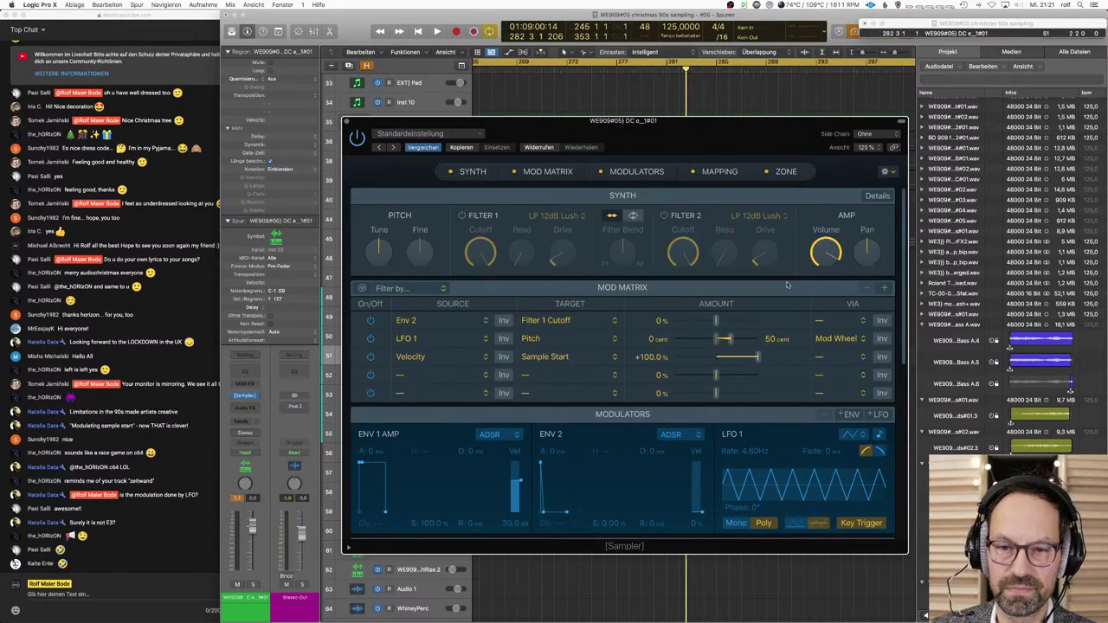
{"action": "mouse_move", "coordinate": [808, 240]}
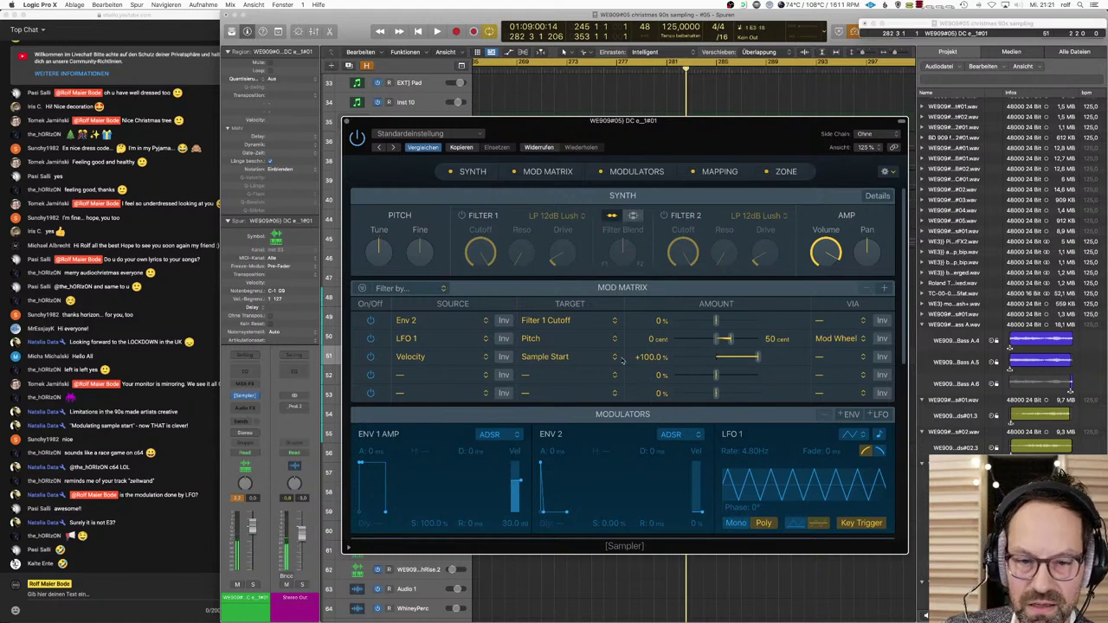
{"action": "left_click_drag", "start_coordinate": [757, 357], "coordinate": [677, 358]}
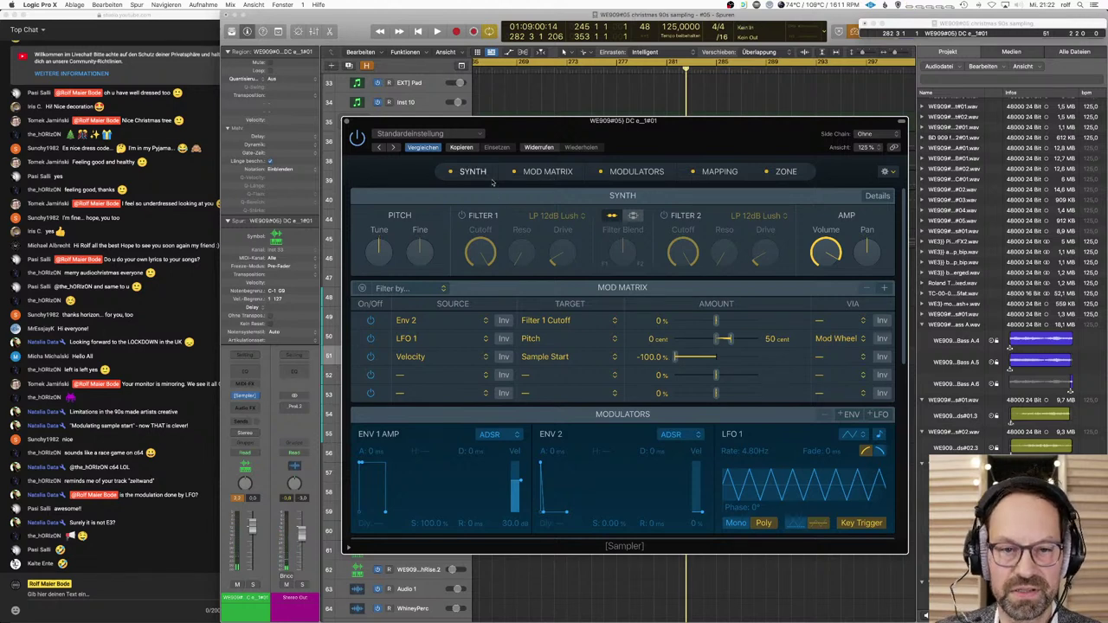
Step: Examine the instrument's mapping below the Mod Matrix in the zone list view and then the group list view
{"action": "left_click", "coordinate": [547, 171]}
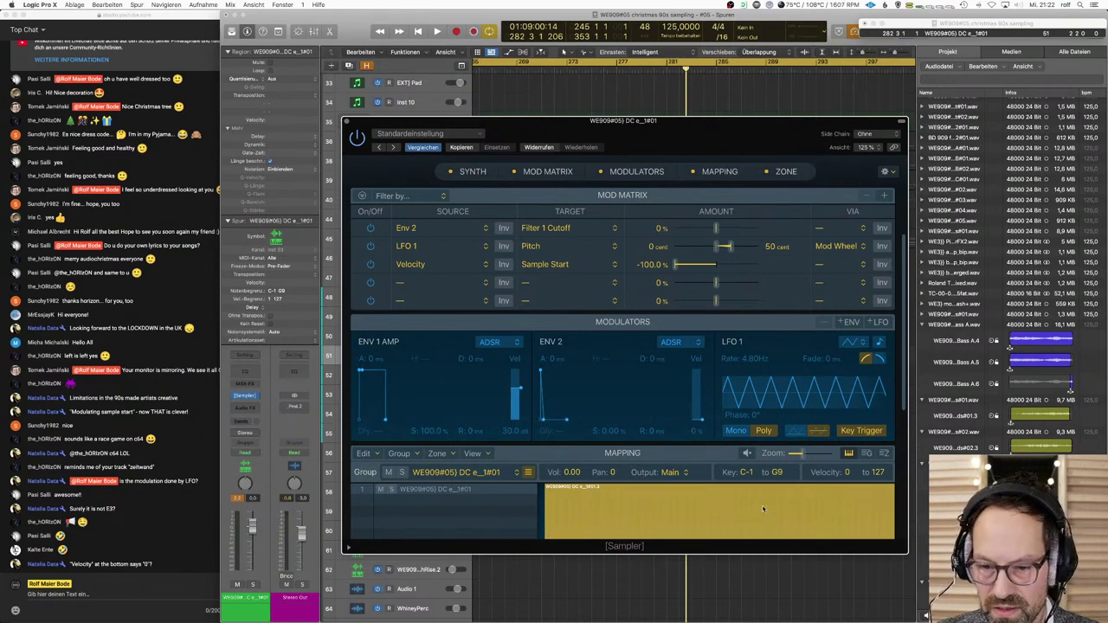
{"action": "left_click_drag", "start_coordinate": [796, 454], "coordinate": [802, 460]}
{"action": "left_click", "coordinate": [885, 455]}
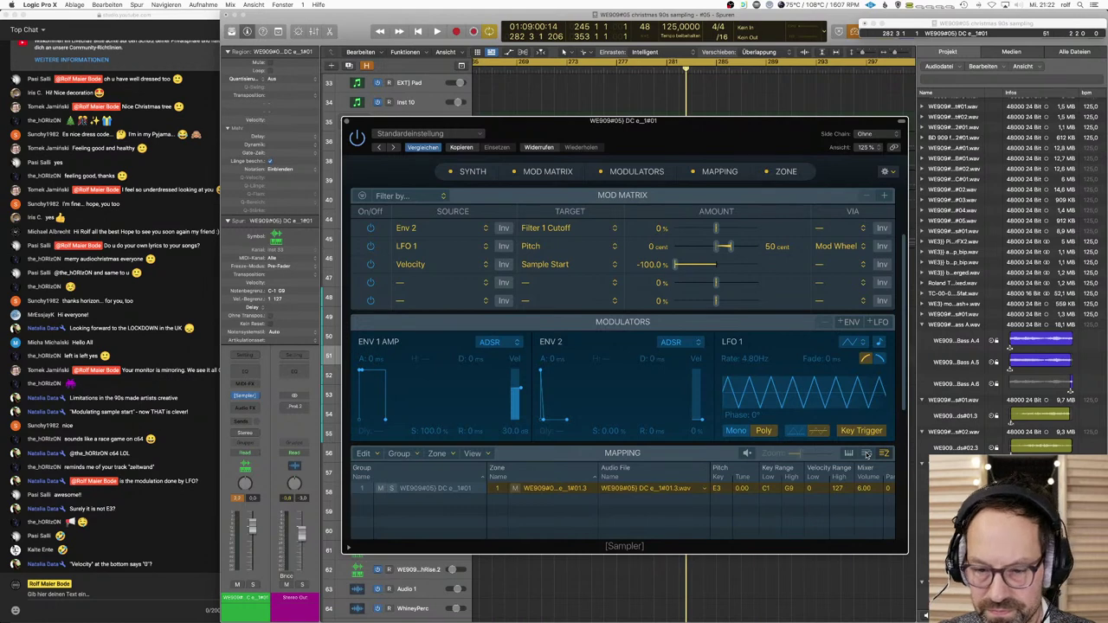
{"action": "left_click", "coordinate": [867, 454]}
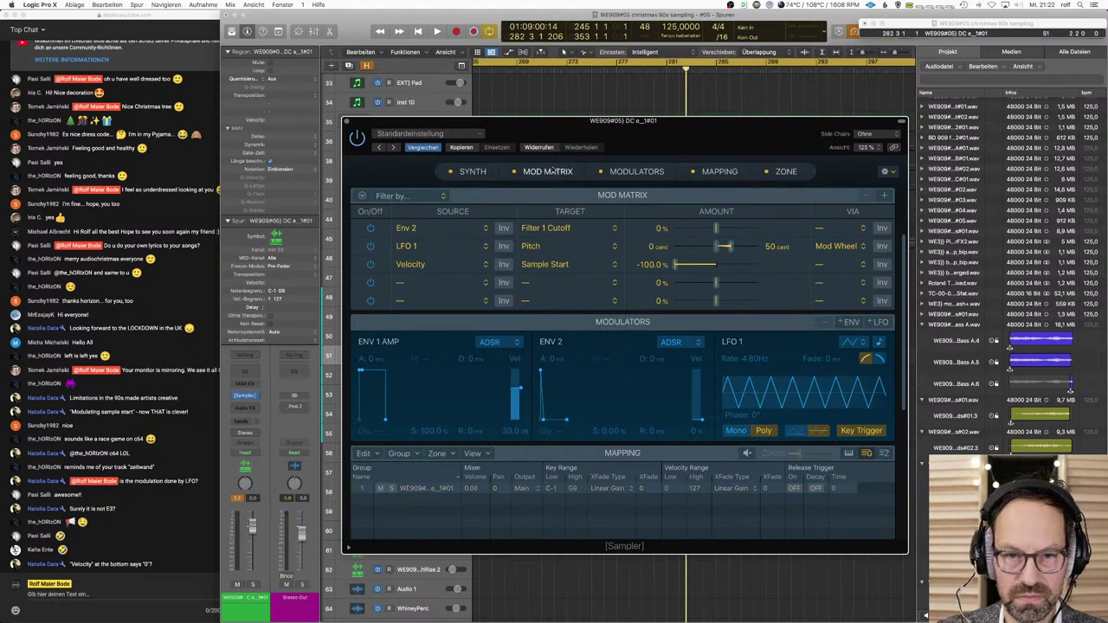
Step: Reduce the velocity sensitivity of Env 1 Amp to 0 dB and return to the Mod Matrix
{"action": "left_click", "coordinate": [649, 173]}
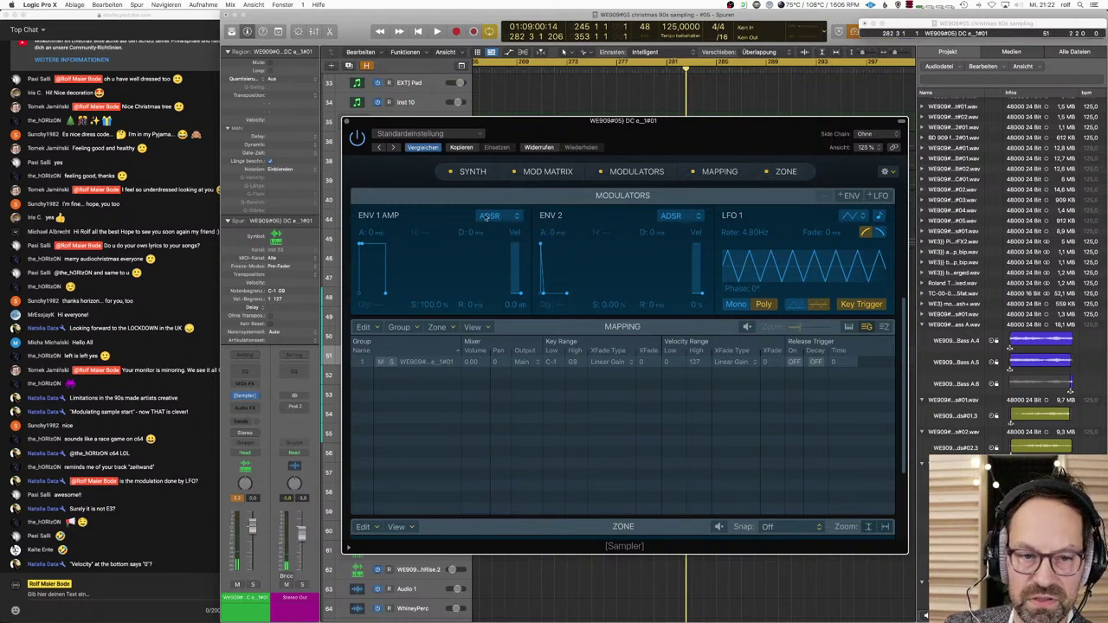
{"action": "left_click", "coordinate": [569, 172]}
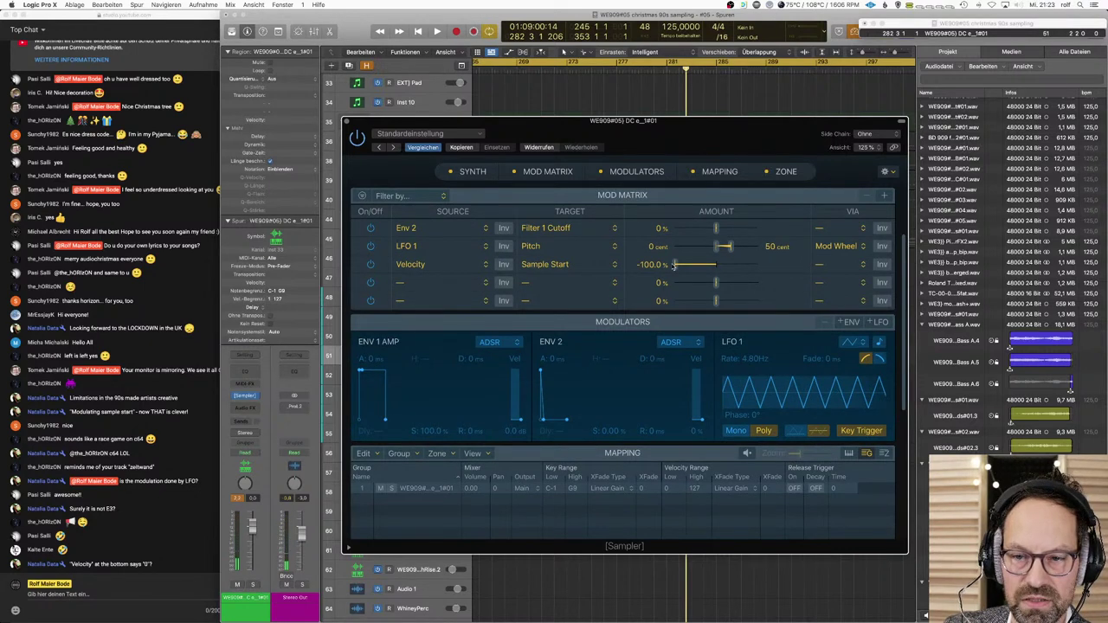
Step: Add a fourth Mod Matrix routing with Maximum as source, Sample Start as target and an amount of +100%
{"action": "left_click", "coordinate": [484, 283]}
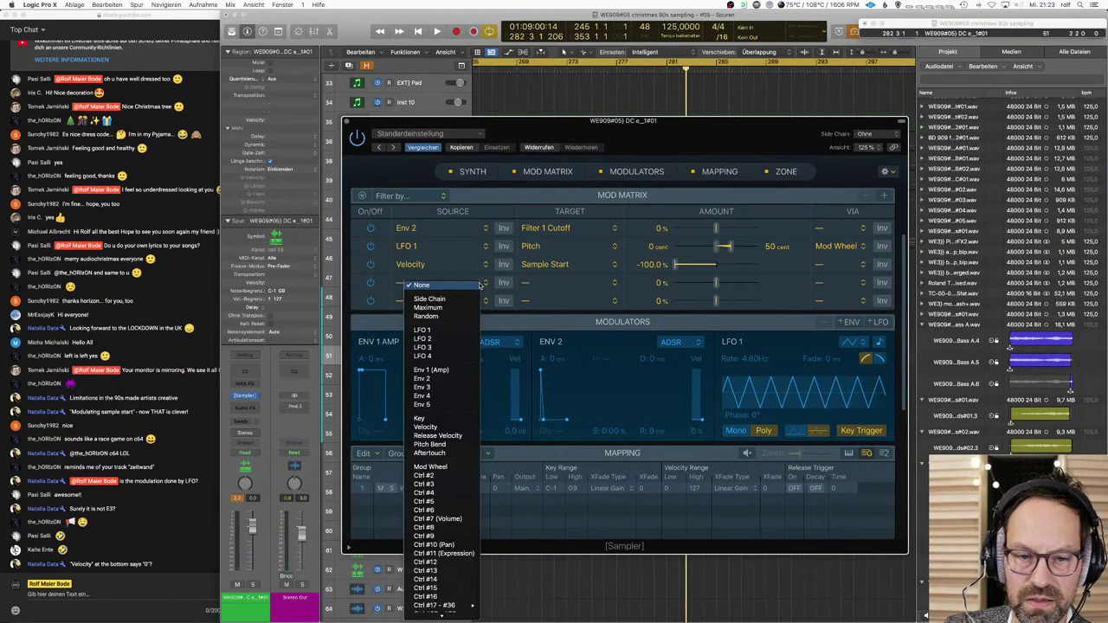
{"action": "left_click", "coordinate": [468, 307]}
{"action": "left_click_drag", "start_coordinate": [716, 282], "coordinate": [758, 282]}
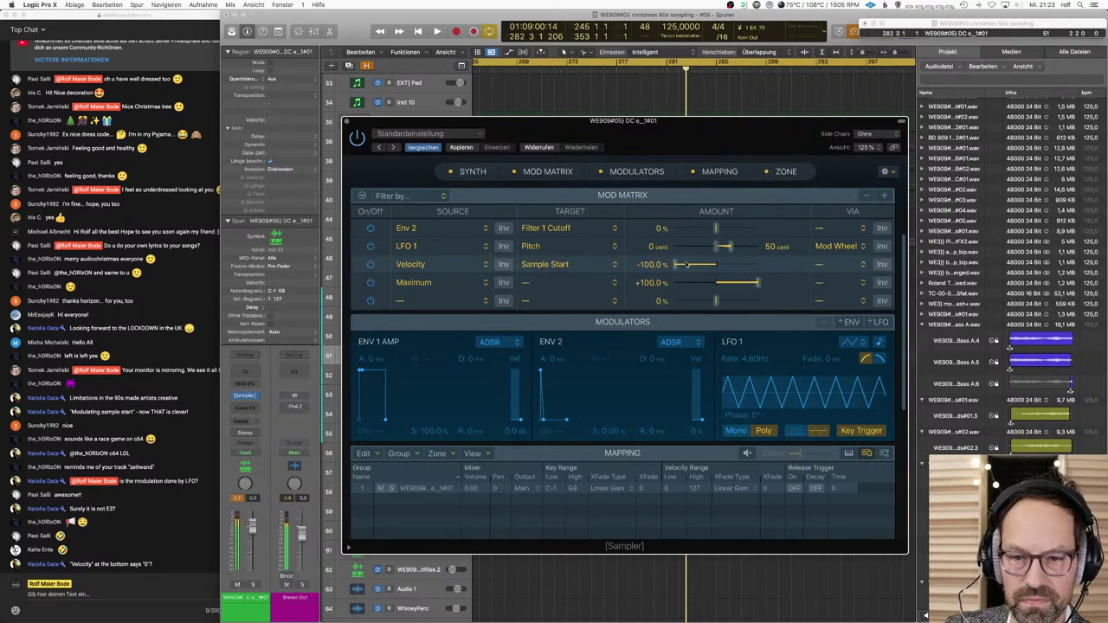
{"action": "left_click_drag", "start_coordinate": [686, 265], "coordinate": [715, 267]}
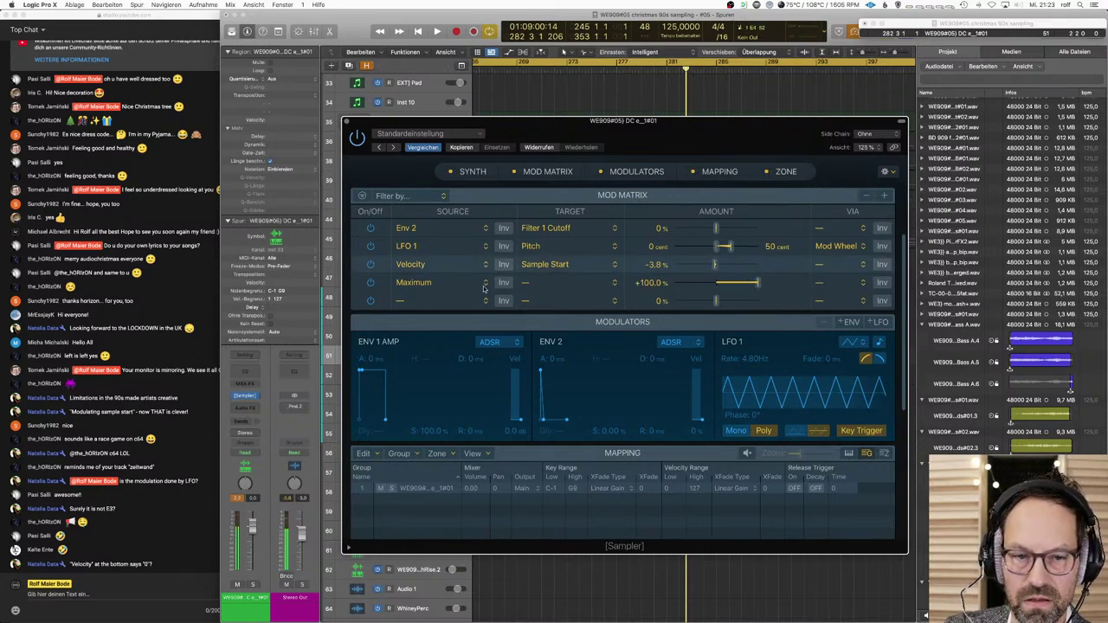
{"action": "left_click", "coordinate": [616, 286]}
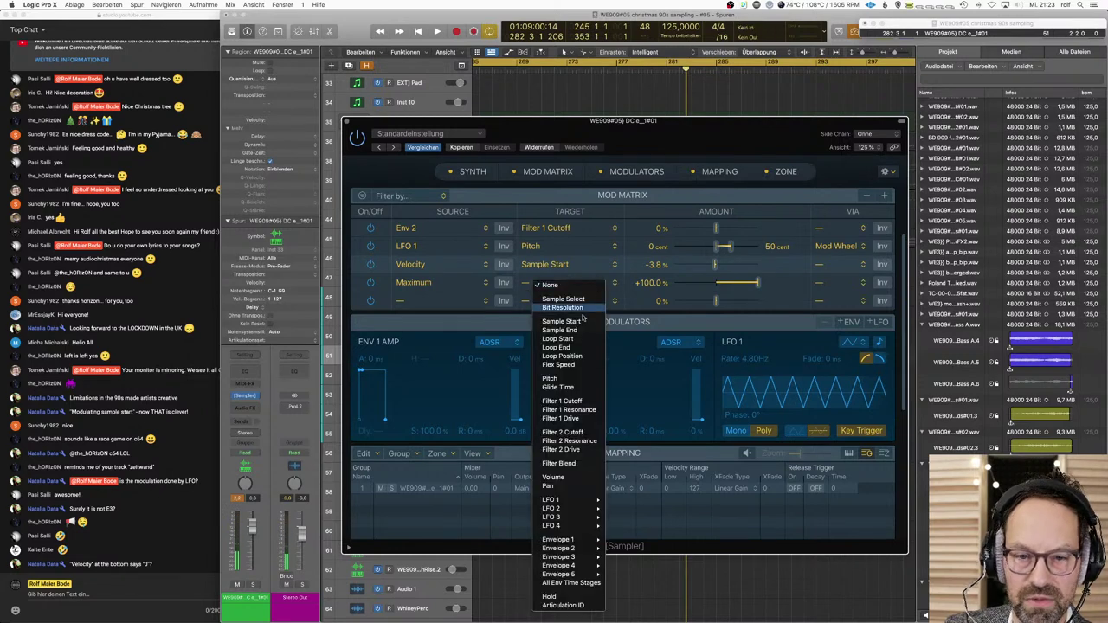
{"action": "left_click", "coordinate": [738, 273]}
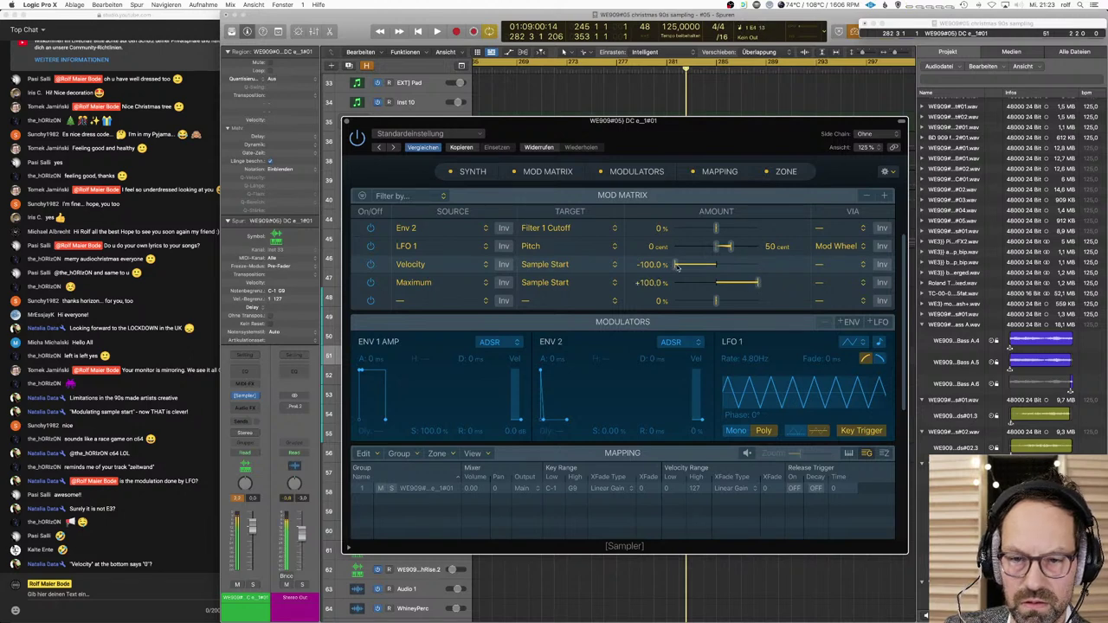
Step: Set the Velocity to Sample Start amount to -52.7% and close the Sampler window
{"action": "left_click_drag", "start_coordinate": [676, 266], "coordinate": [696, 268]}
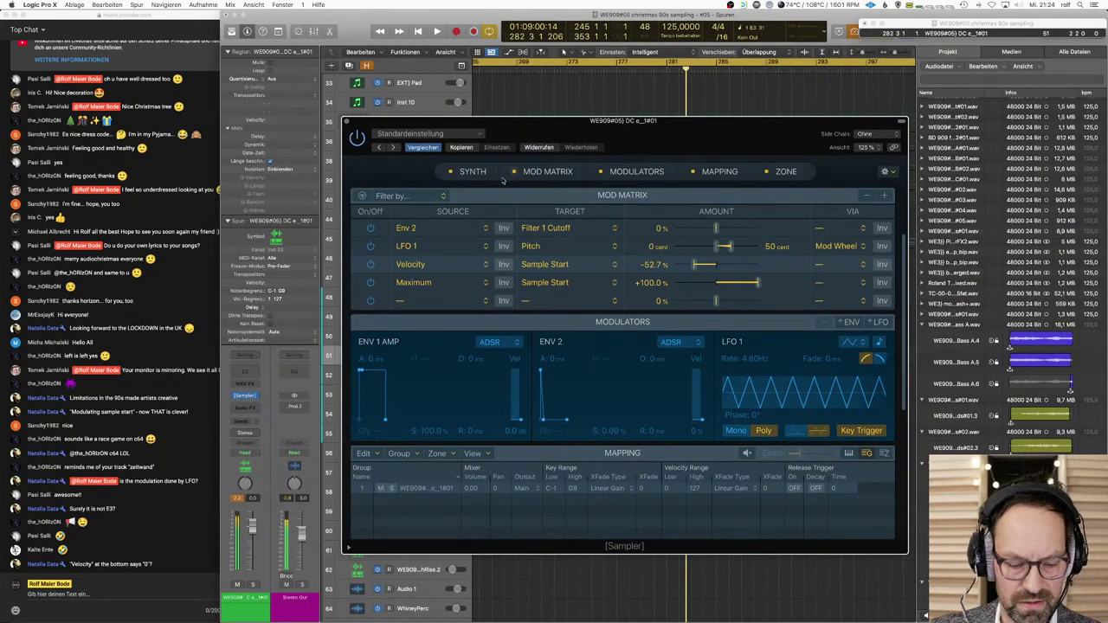
{"action": "left_click", "coordinate": [473, 172]}
{"action": "left_click", "coordinate": [350, 123]}
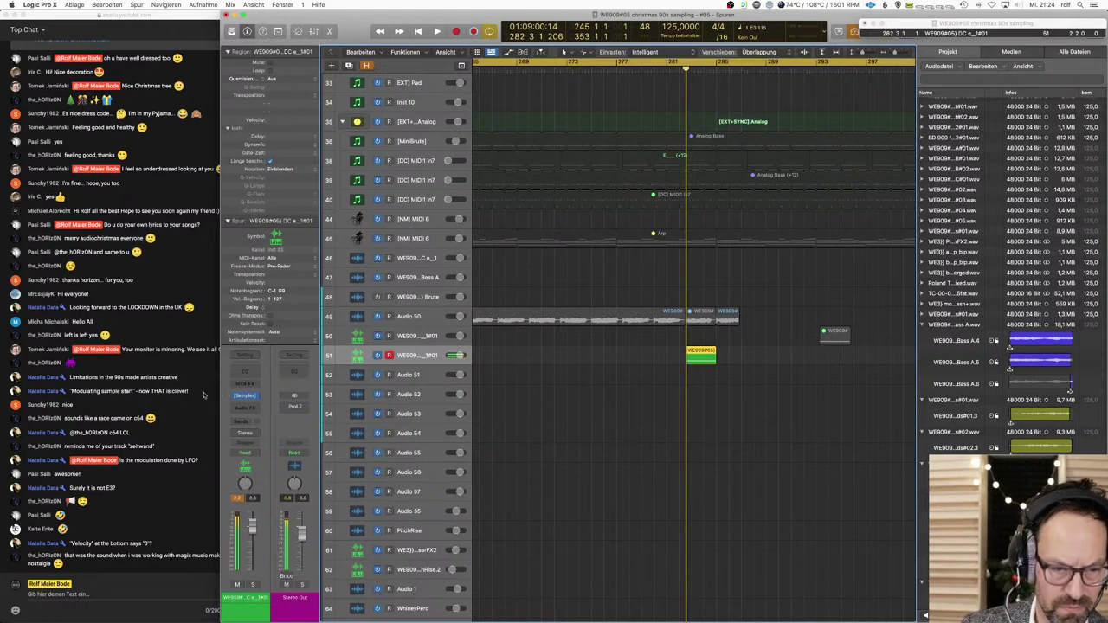
Step: Add a send to Bus 3 on track 51's channel strip and route its output to Bus 10 (MAIN)
{"action": "left_click", "coordinate": [244, 424]}
{"action": "mouse_move", "coordinate": [248, 434]}
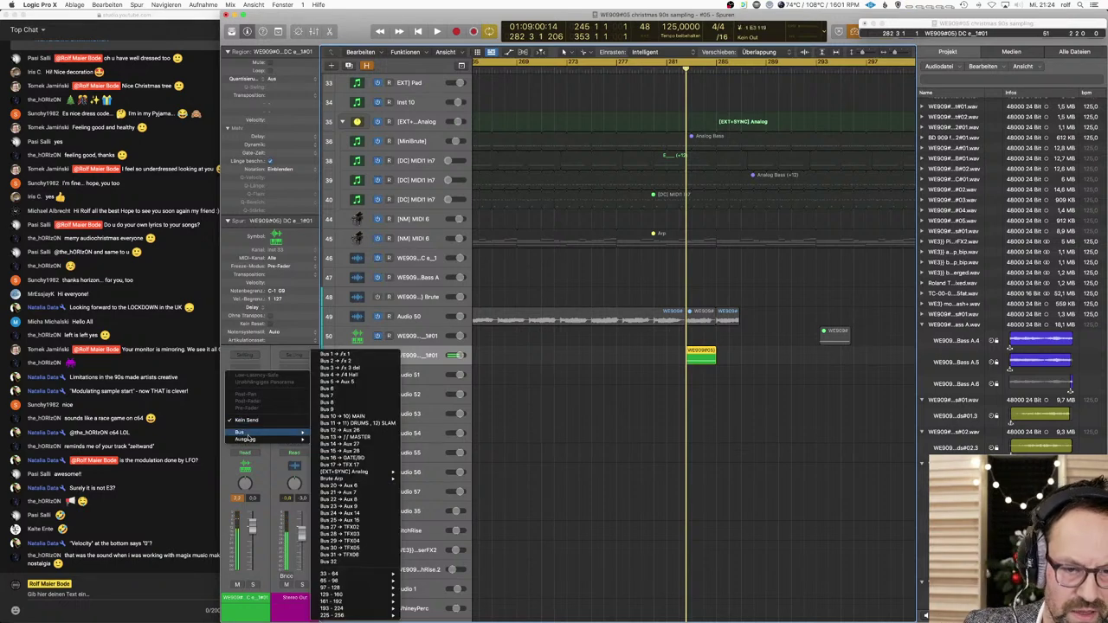
{"action": "left_click", "coordinate": [340, 368]}
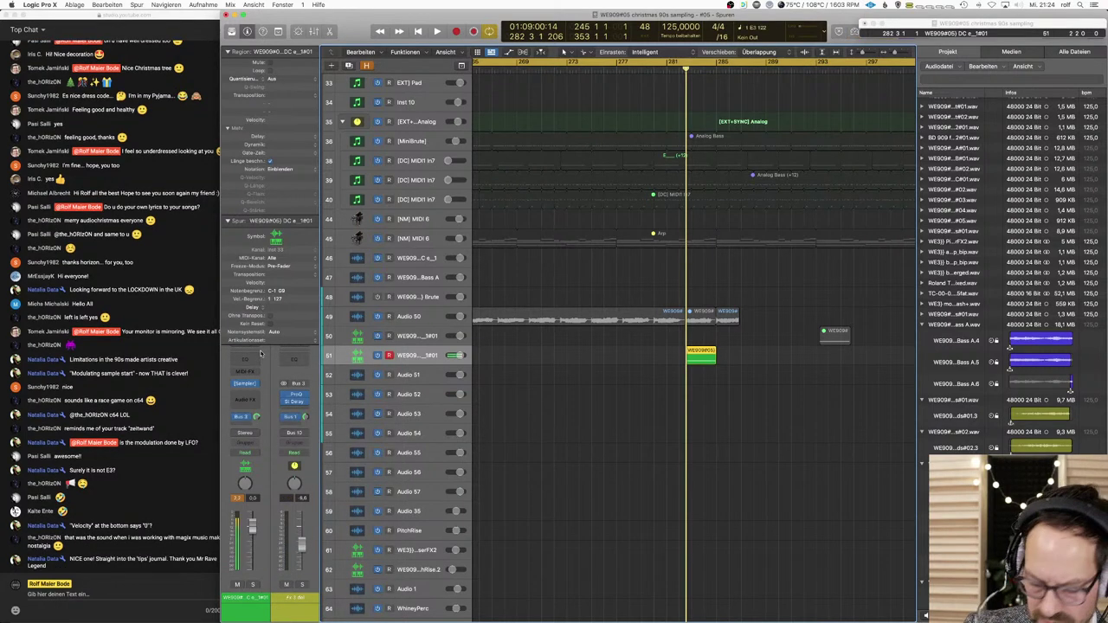
{"action": "left_click", "coordinate": [245, 432]}
{"action": "mouse_move", "coordinate": [251, 465]}
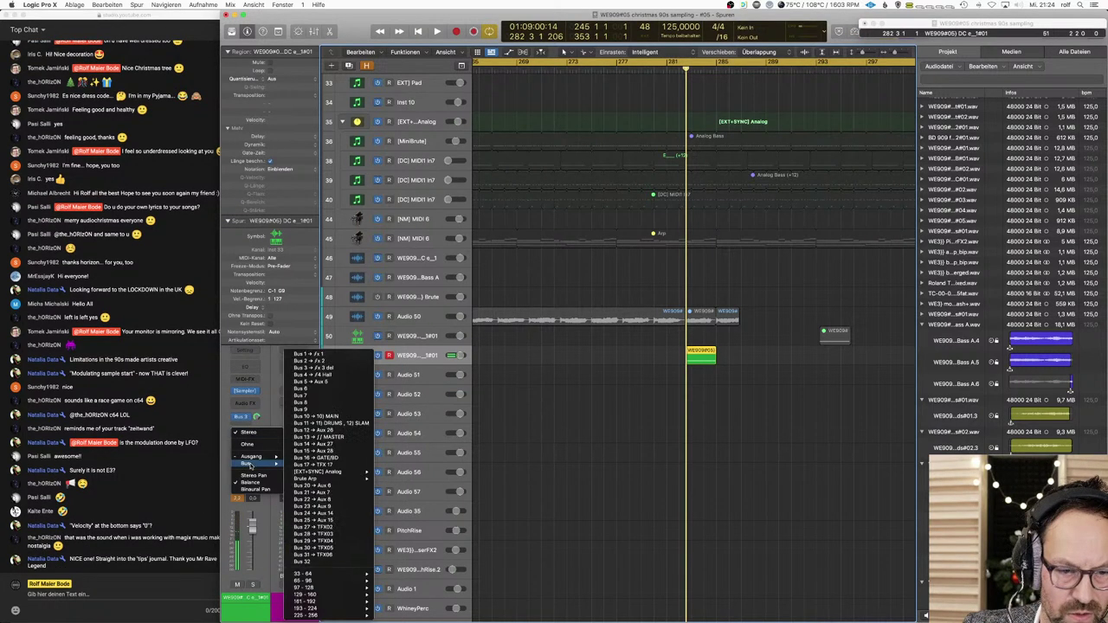
{"action": "left_click", "coordinate": [357, 418]}
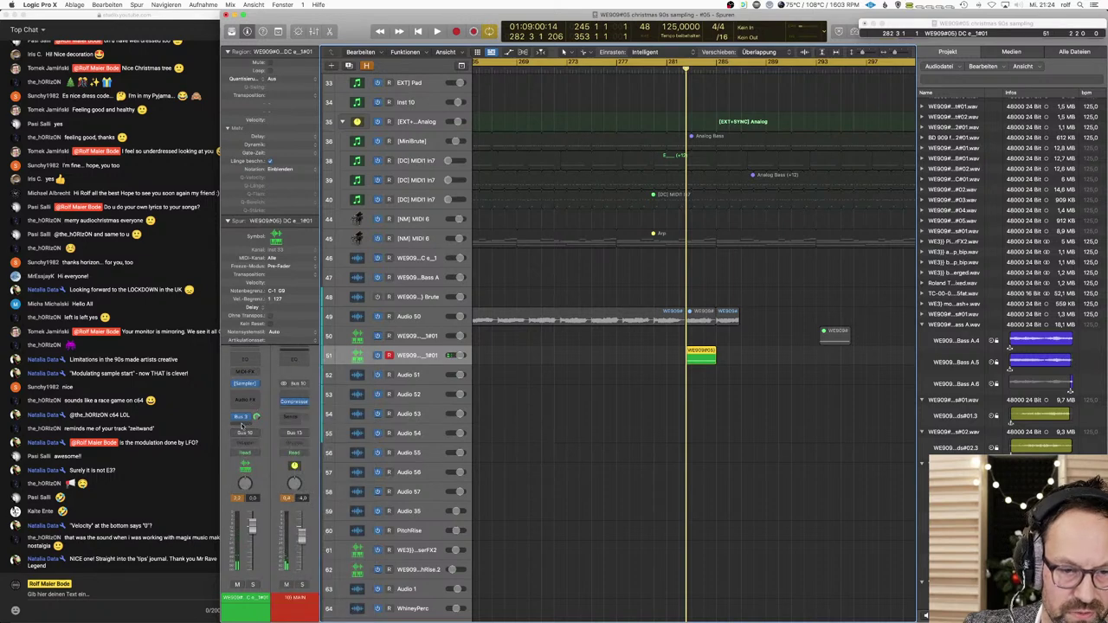
Step: Add a second send to Bus 2 on track 51's channel strip and turn up the send level
{"action": "left_click", "coordinate": [246, 421]}
{"action": "mouse_move", "coordinate": [263, 439]}
{"action": "left_click", "coordinate": [329, 360]}
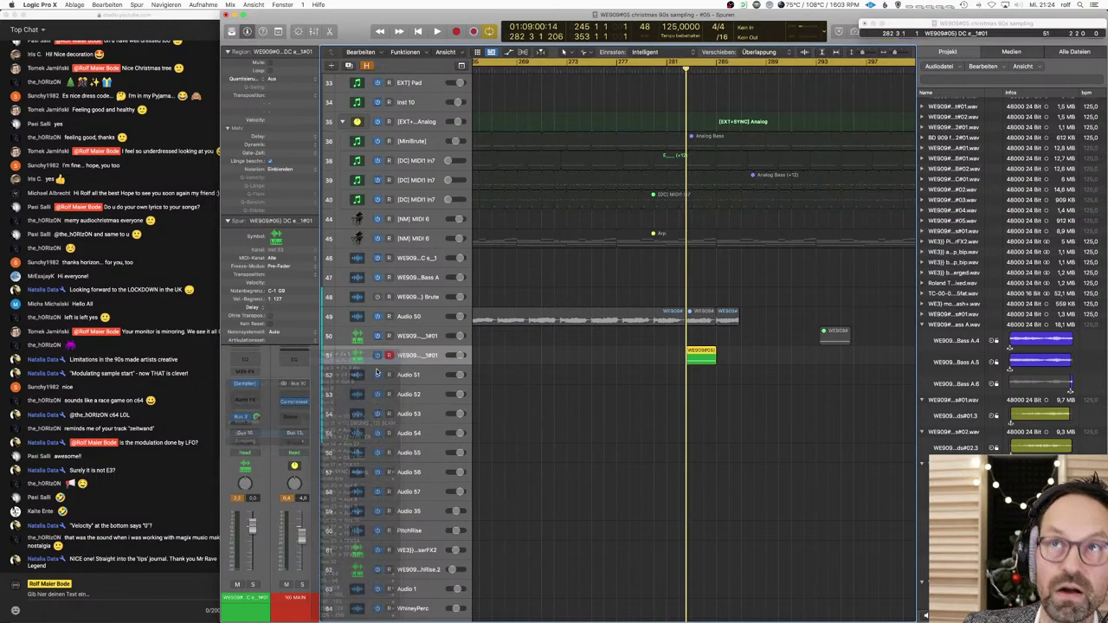
{"action": "left_click_drag", "start_coordinate": [257, 419], "coordinate": [256, 407]}
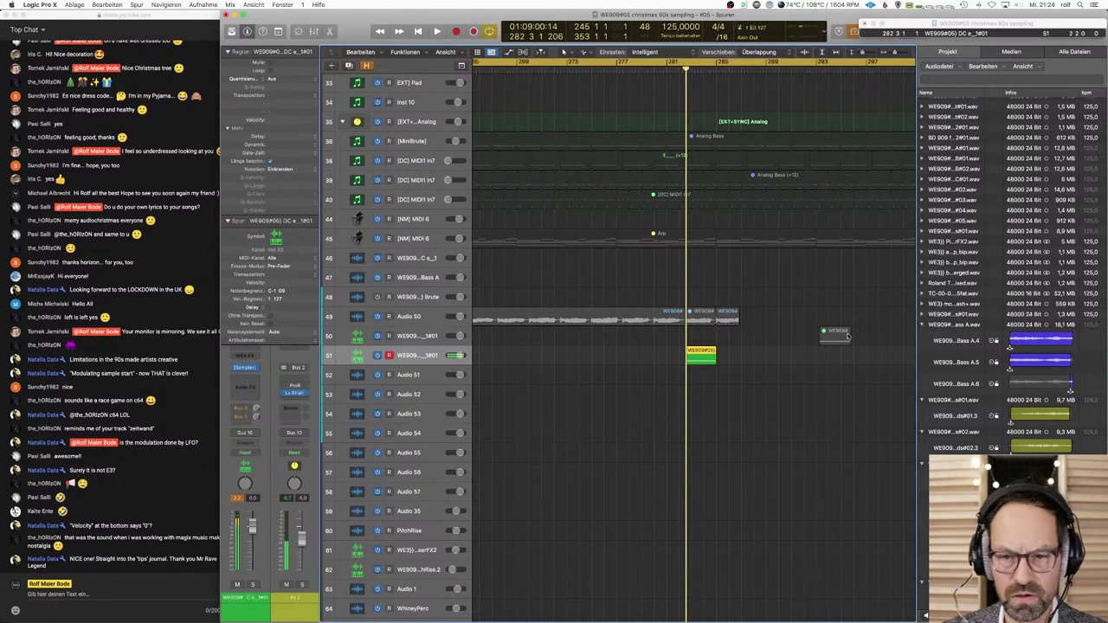
Step: Mute the sample region on track 51 and rename the track to "e samplew"
{"action": "left_click", "coordinate": [713, 368]}
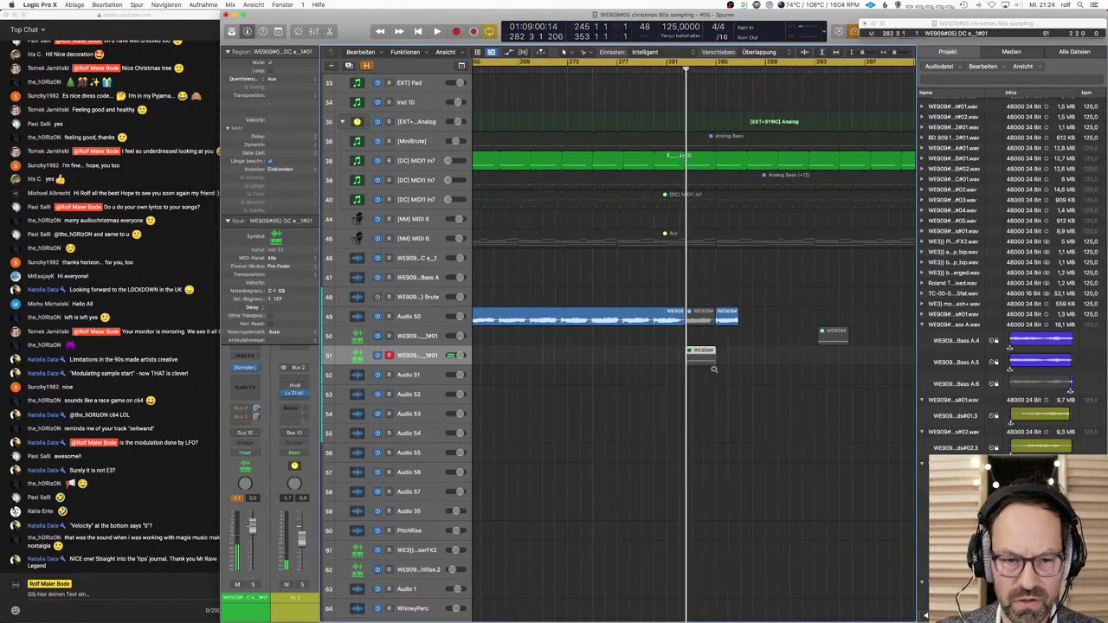
{"action": "key", "text": "z"}
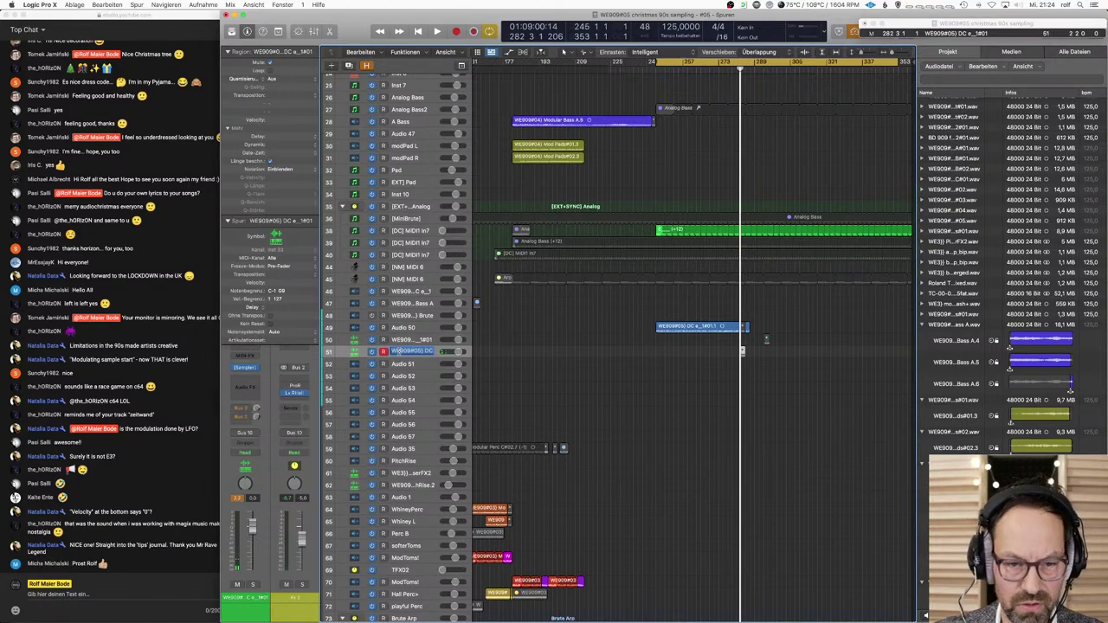
{"action": "key", "text": "BackSpace"}
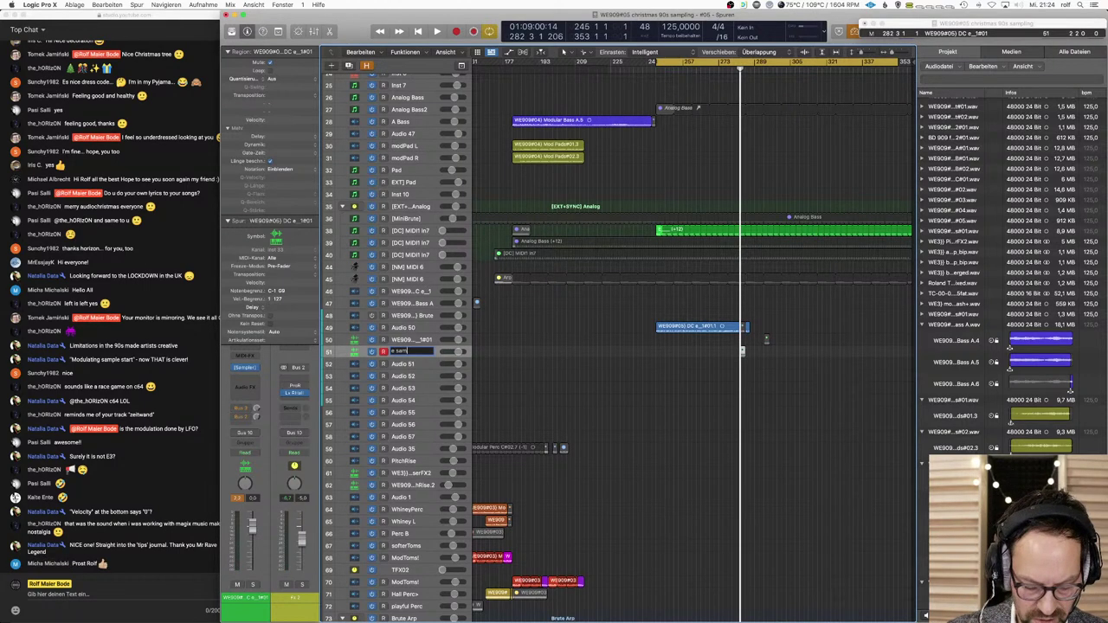
{"action": "key", "text": "Return"}
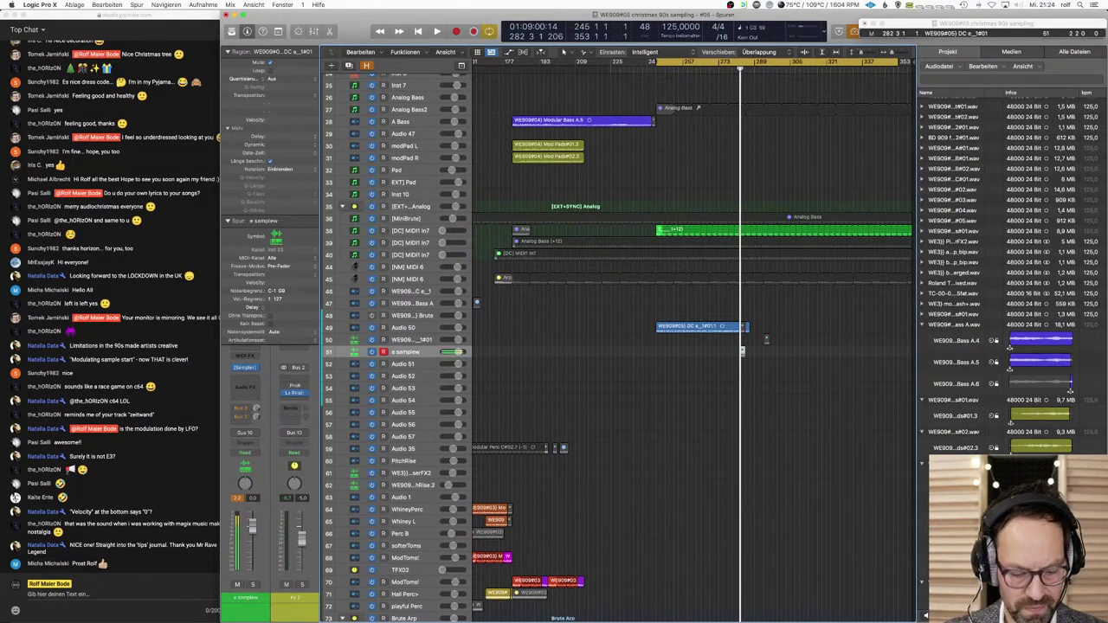
Step: Start playback from bar 245 and mute the E___ MIDI region on track 38
{"action": "key", "text": "space"}
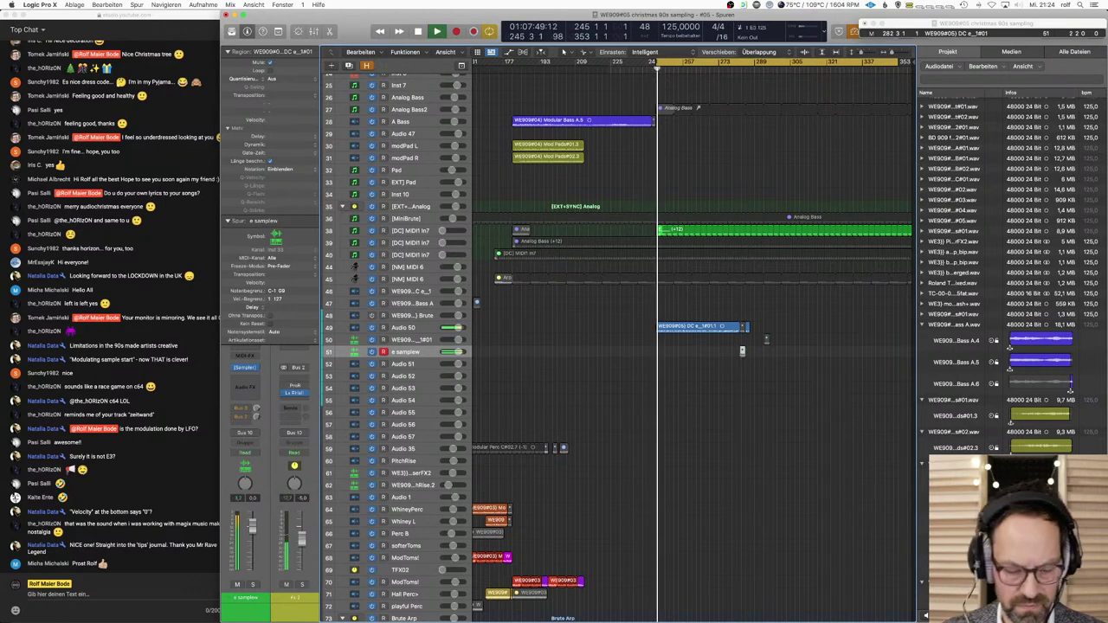
{"action": "left_click", "coordinate": [767, 370]}
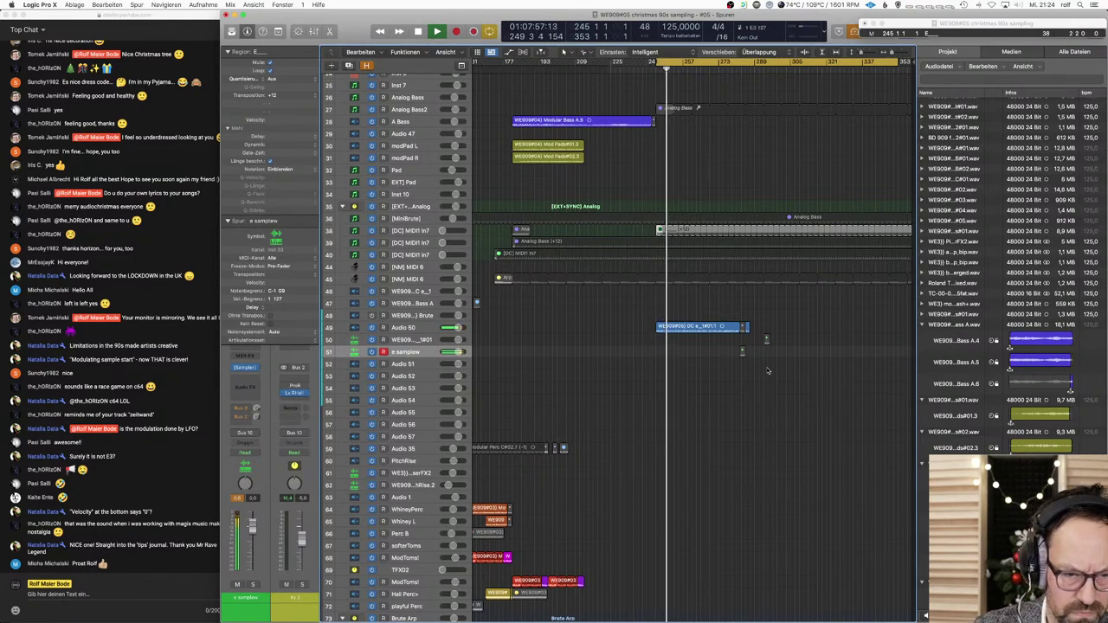
Step: Stop playback and set the Sampler's Env 1 Amp to velocity about 9.6 dB, release 31 ms, decay 40 ms and sustain 63.2%
{"action": "key", "text": "space"}
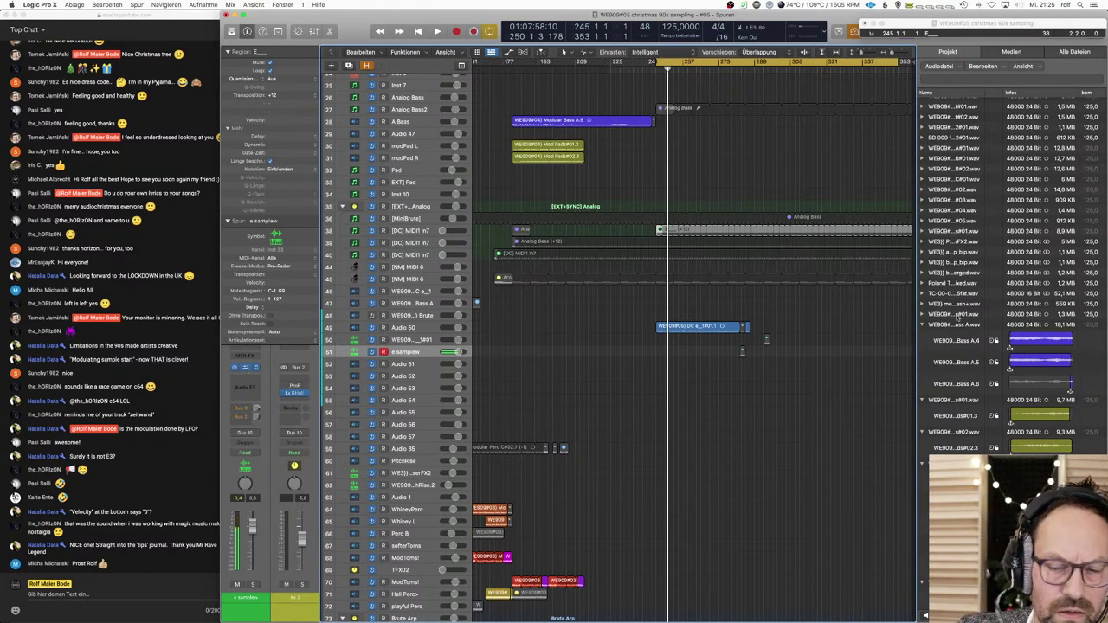
{"action": "key", "text": "v"}
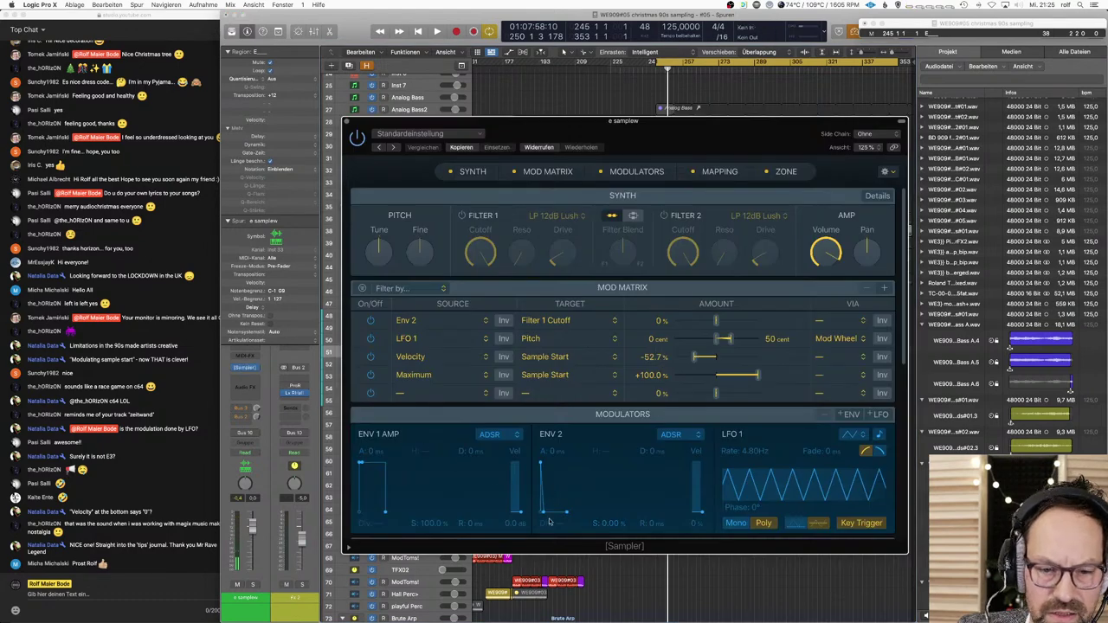
{"action": "left_click_drag", "start_coordinate": [516, 518], "coordinate": [520, 504]}
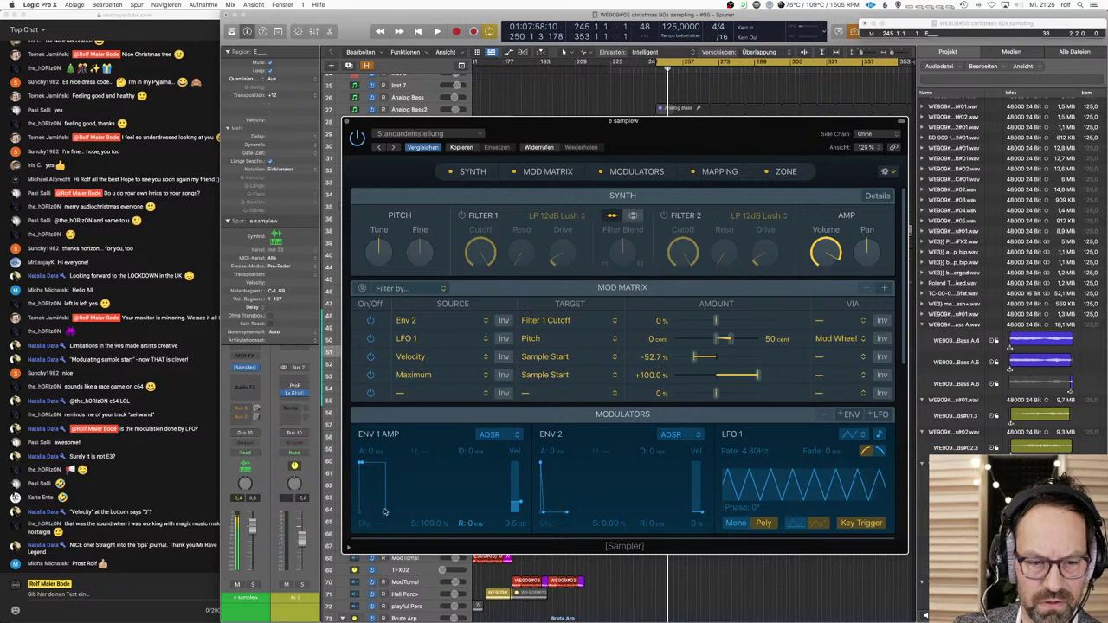
{"action": "mouse_move", "coordinate": [385, 511]}
{"action": "left_mouse_down"}
{"action": "mouse_move", "coordinate": [403, 512]}
{"action": "mouse_move", "coordinate": [392, 513]}
{"action": "left_mouse_up"}
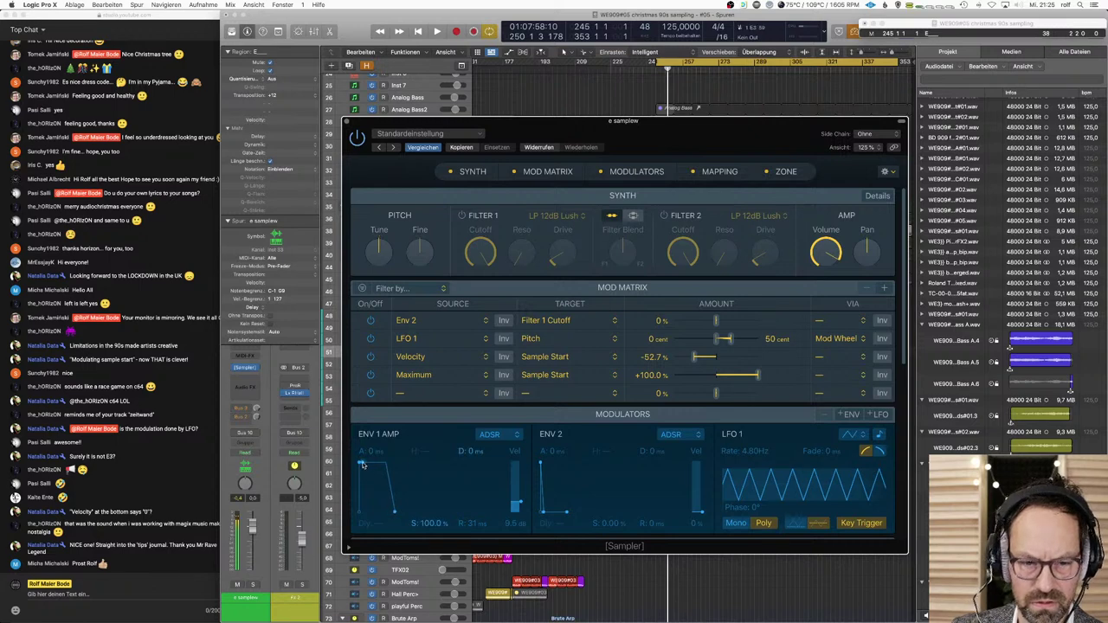
{"action": "mouse_move", "coordinate": [362, 465]}
{"action": "left_mouse_down"}
{"action": "mouse_move", "coordinate": [367, 514]}
{"action": "mouse_move", "coordinate": [373, 472]}
{"action": "left_mouse_up"}
Step: Adjust the Sampler's amp volume, close the instrument window and save the project
{"action": "mouse_move", "coordinate": [826, 249]}
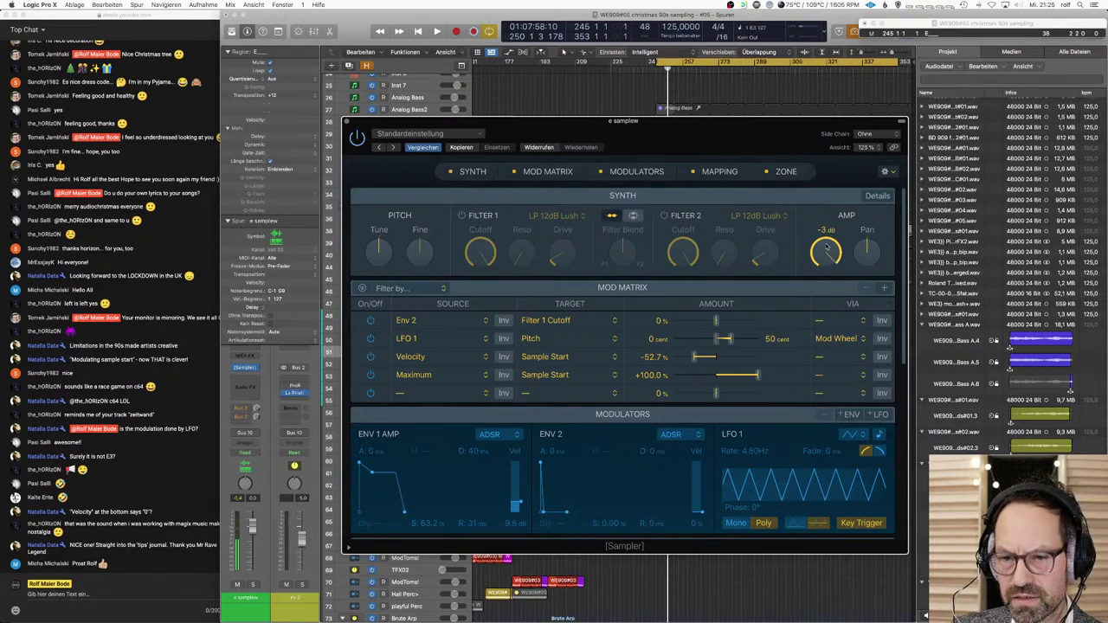
{"action": "left_click_drag", "start_coordinate": [827, 249], "coordinate": [826, 245]}
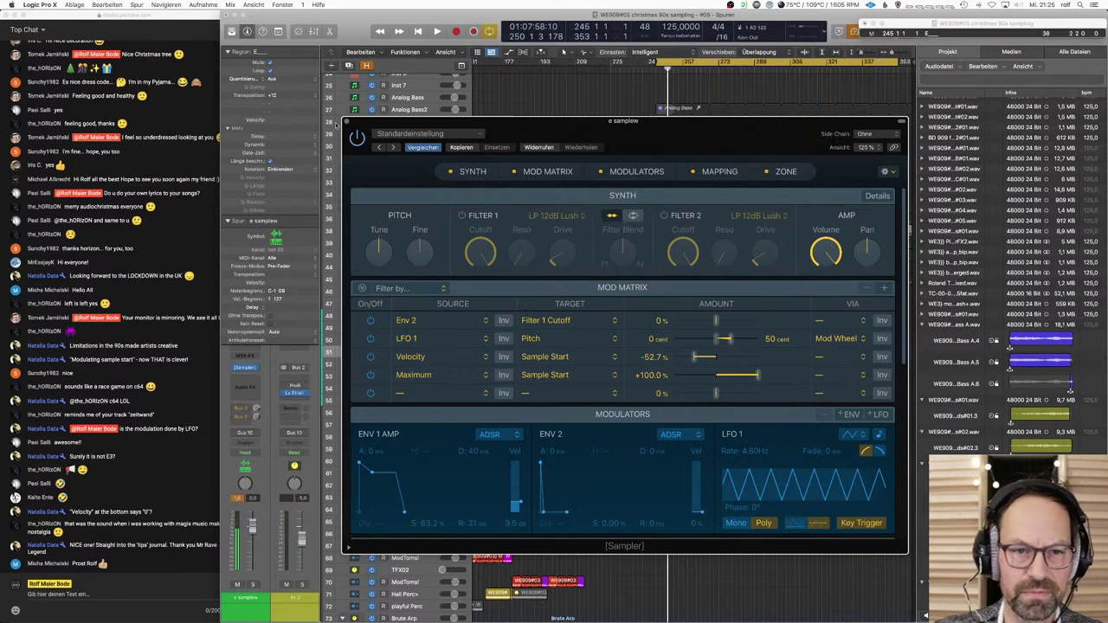
{"action": "key", "text": "super+w"}
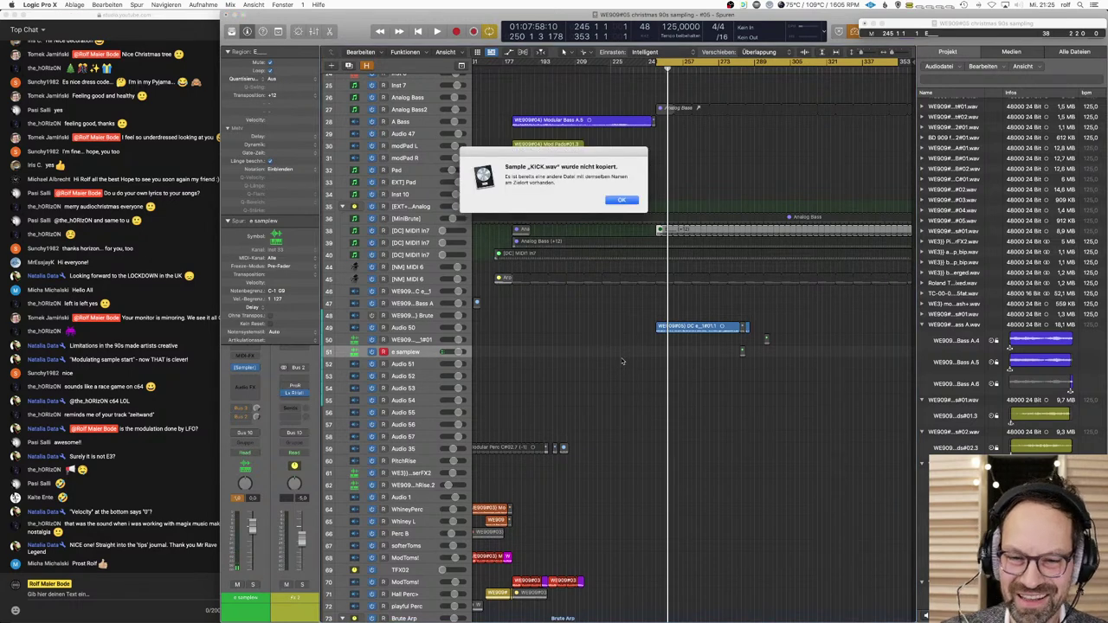
{"action": "left_click", "coordinate": [623, 200]}
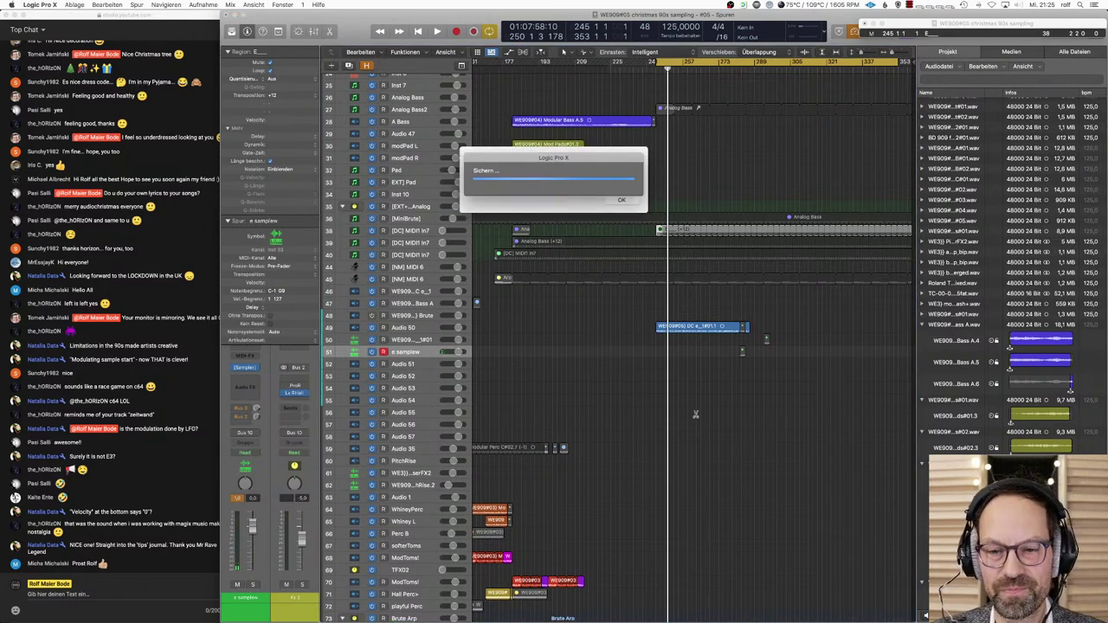
Step: Move the cycle range so it starts at bar 305 and play briefly from there
{"action": "left_click_drag", "start_coordinate": [795, 63], "coordinate": [860, 78]}
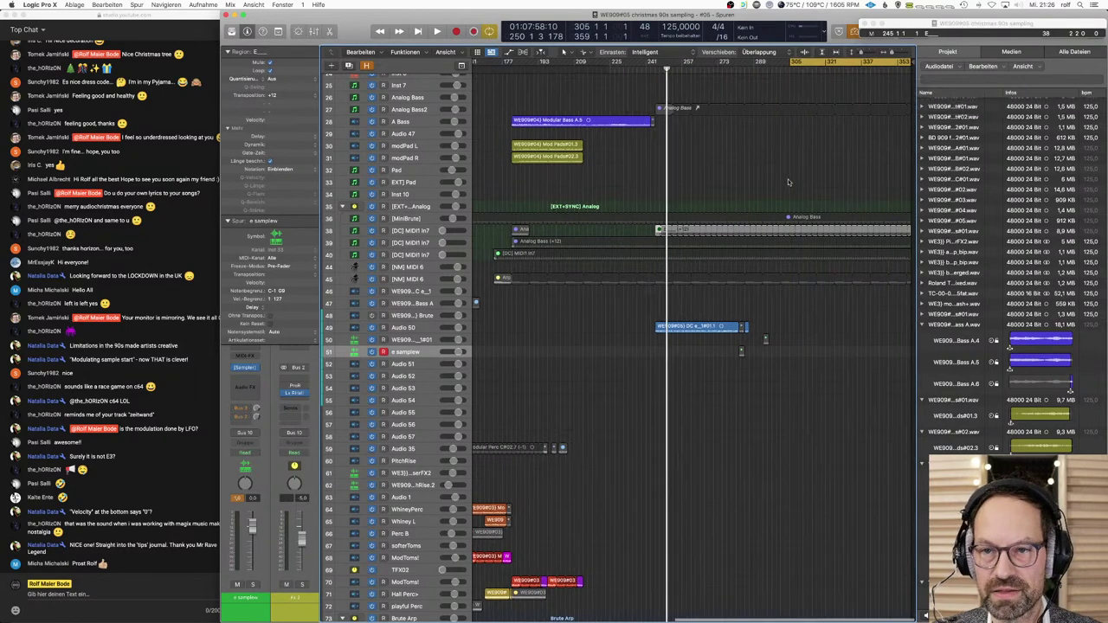
{"action": "scroll", "coordinate": [811, 302], "scroll_direction": "left", "scroll_amount": 3}
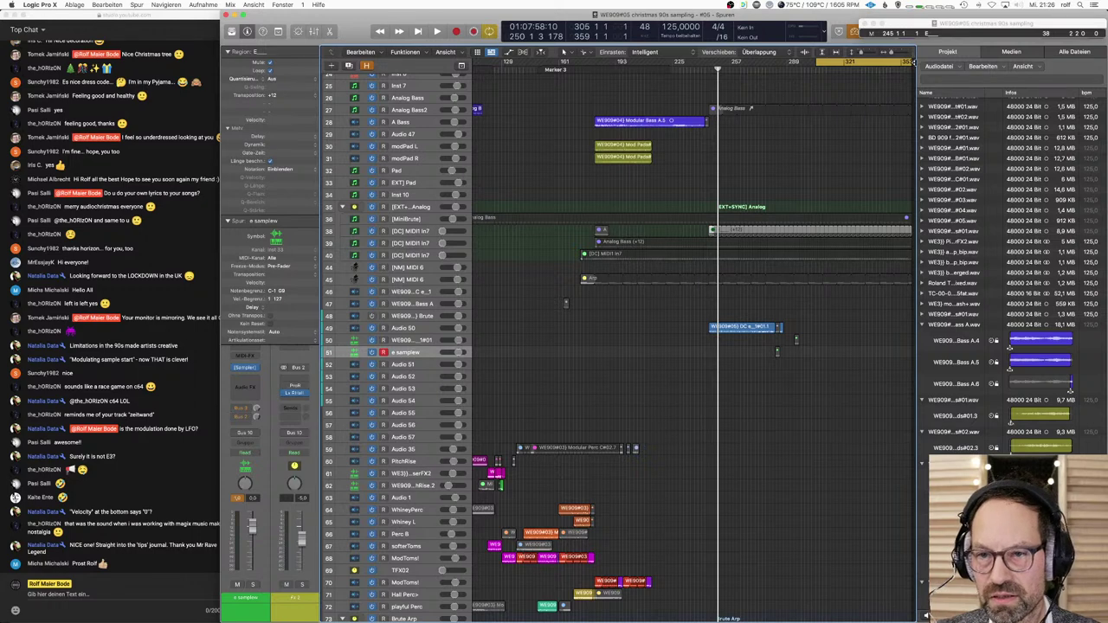
{"action": "left_click_drag", "start_coordinate": [913, 62], "coordinate": [911, 62]}
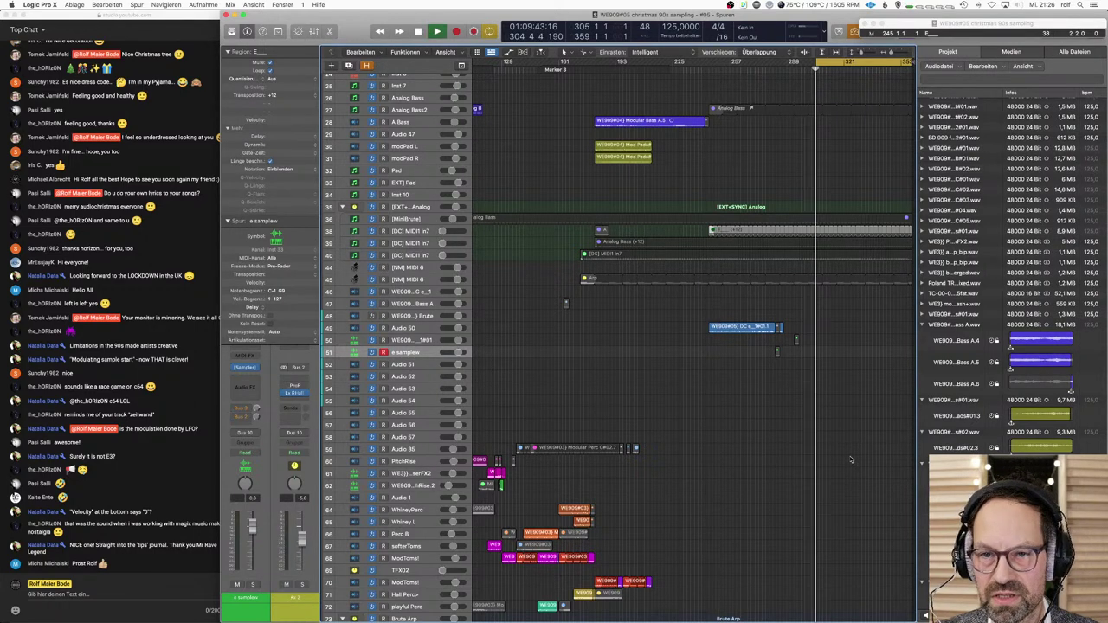
Step: Hide the browser, extend the project end beyond bar 537 and save the project
{"action": "scroll", "coordinate": [874, 225], "scroll_direction": "right", "scroll_amount": 1}
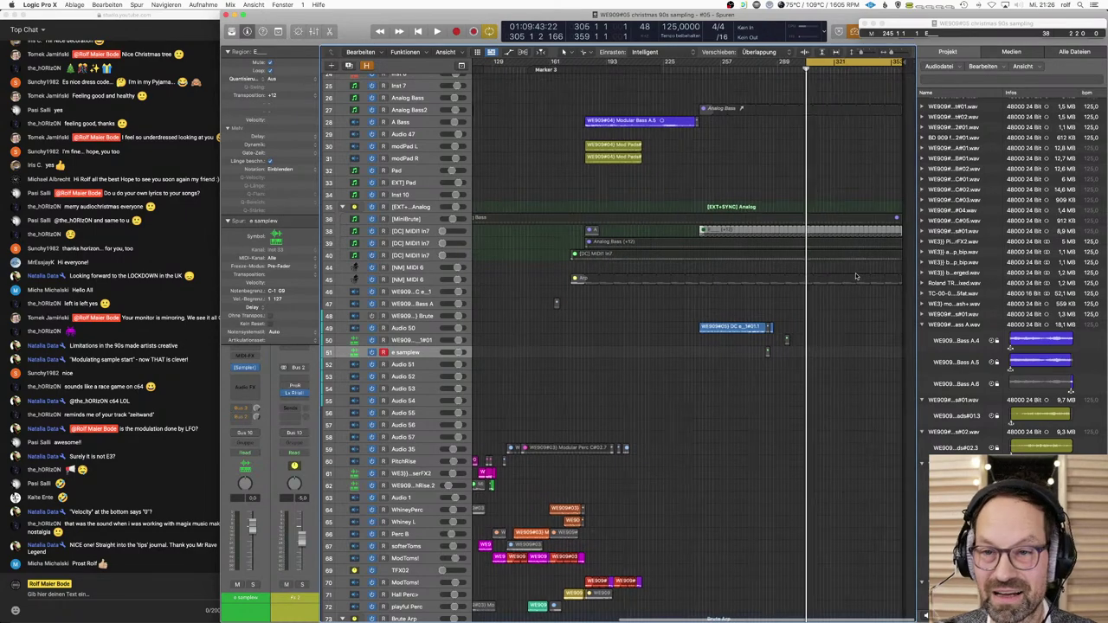
{"action": "scroll", "coordinate": [900, 62], "scroll_direction": "left", "scroll_amount": 1}
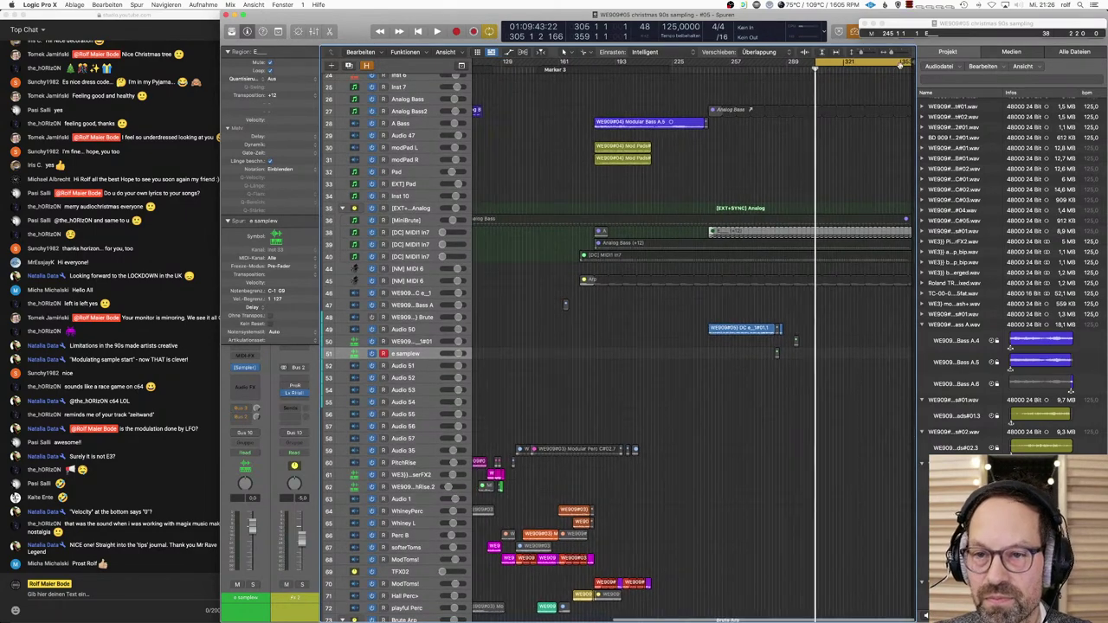
{"action": "scroll", "coordinate": [907, 62], "scroll_direction": "left", "scroll_amount": 1}
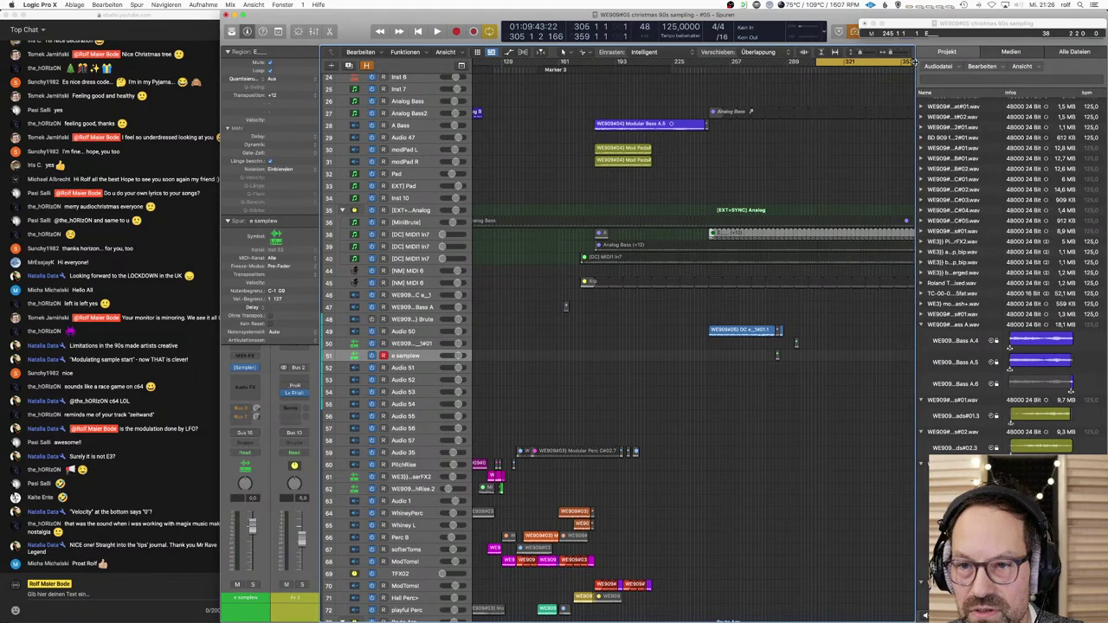
{"action": "key", "text": "f"}
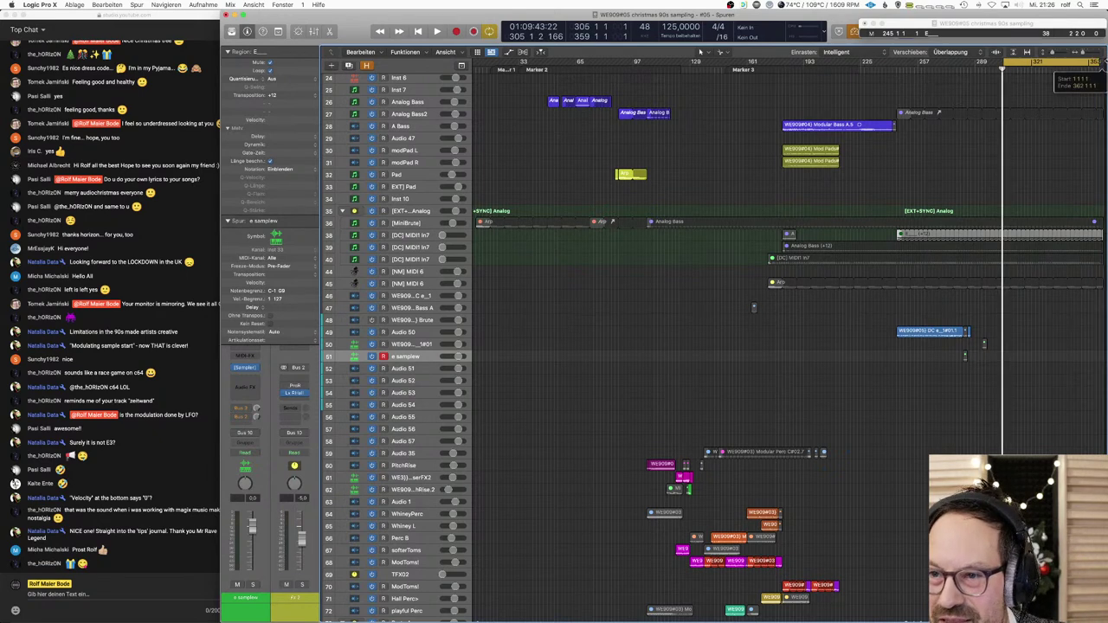
{"action": "scroll", "coordinate": [1093, 63], "scroll_direction": "right", "scroll_amount": 2}
{"action": "scroll", "coordinate": [1092, 63], "scroll_direction": "right", "scroll_amount": 6}
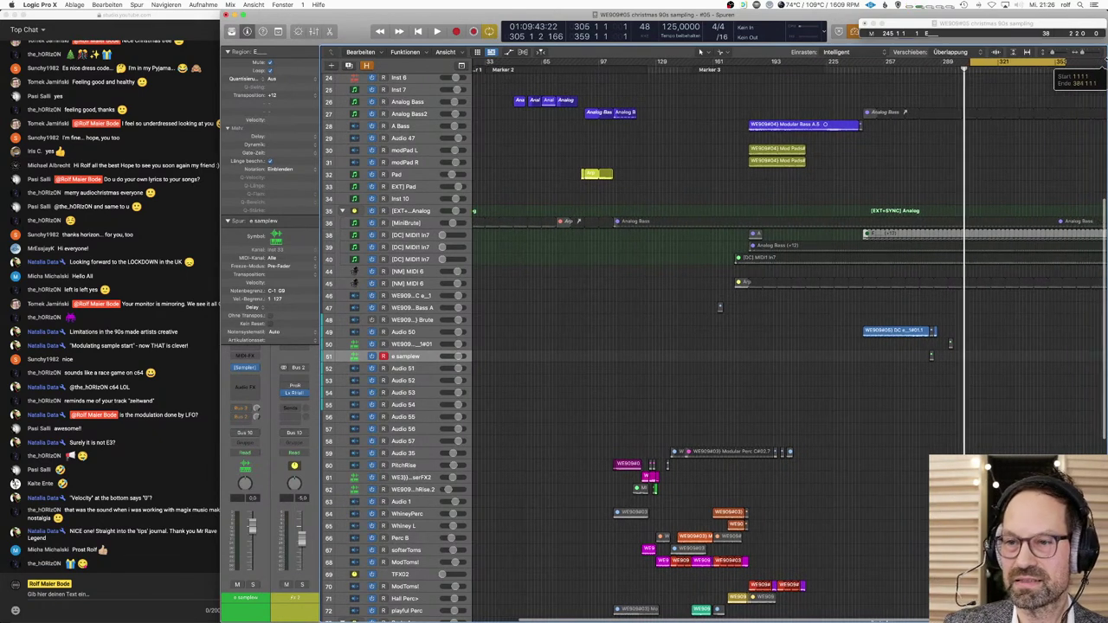
{"action": "scroll", "coordinate": [1093, 62], "scroll_direction": "right", "scroll_amount": 6}
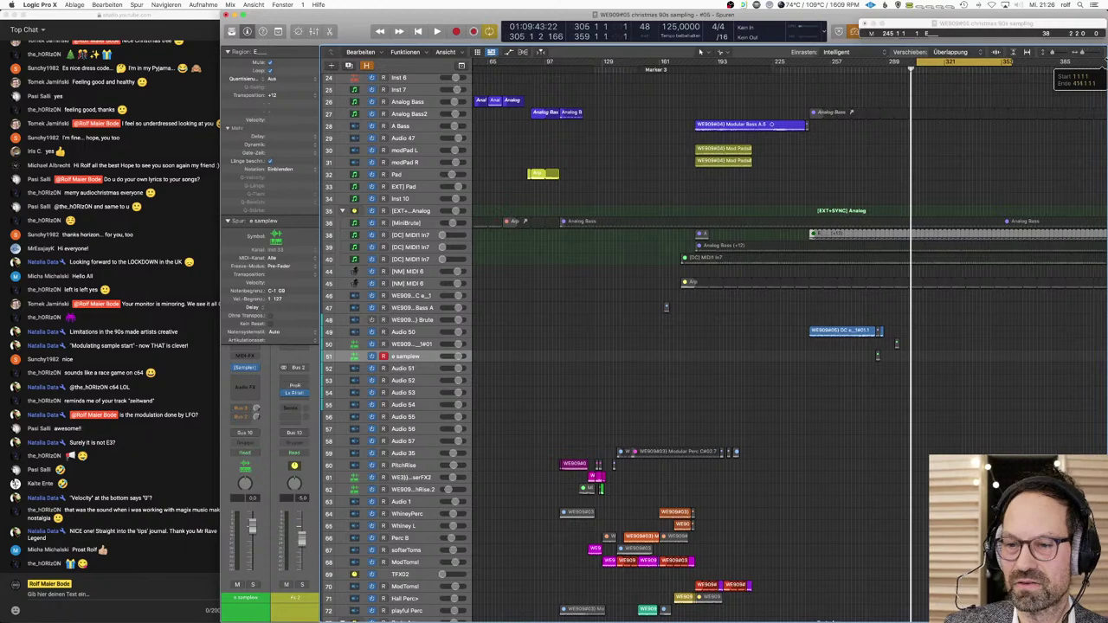
{"action": "scroll", "coordinate": [1103, 62], "scroll_direction": "right", "scroll_amount": 6}
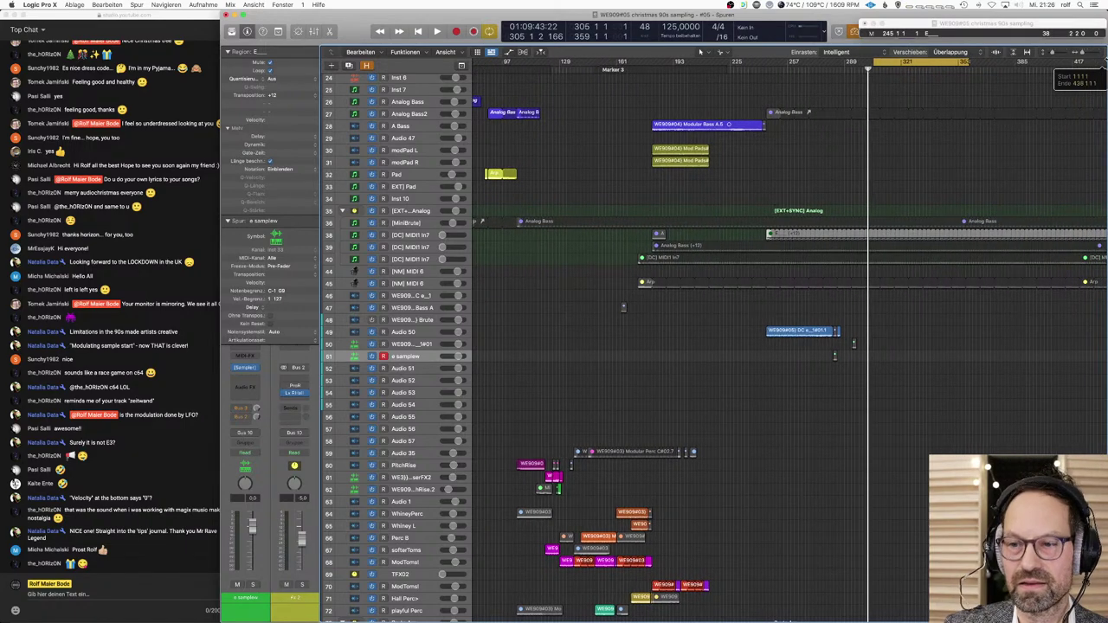
{"action": "scroll", "coordinate": [1103, 62], "scroll_direction": "right", "scroll_amount": 5}
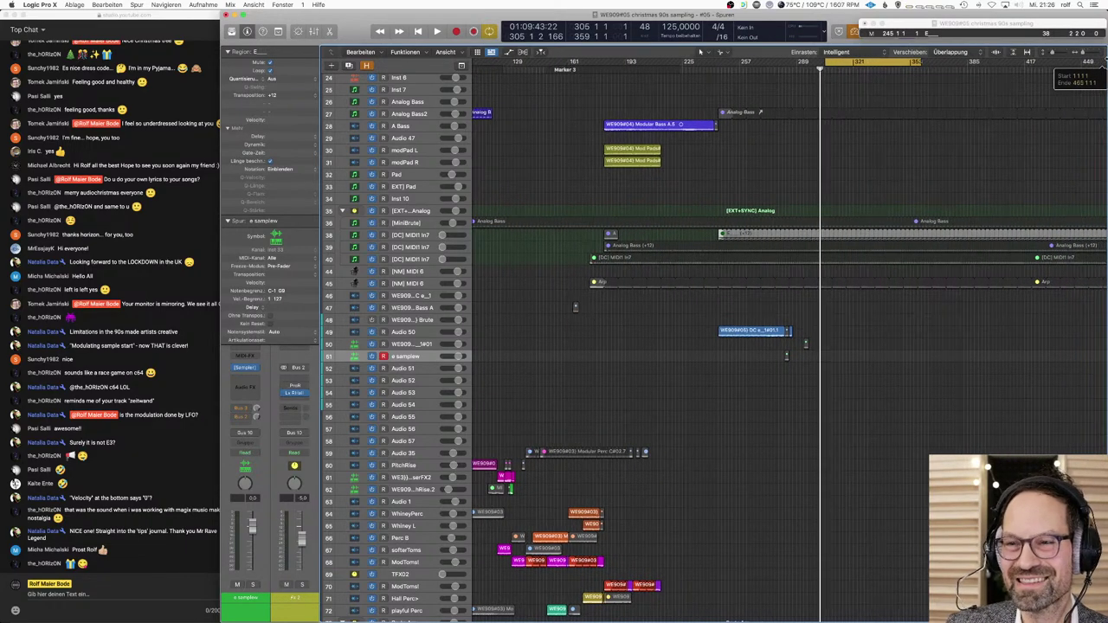
{"action": "scroll", "coordinate": [1102, 62], "scroll_direction": "right", "scroll_amount": 6}
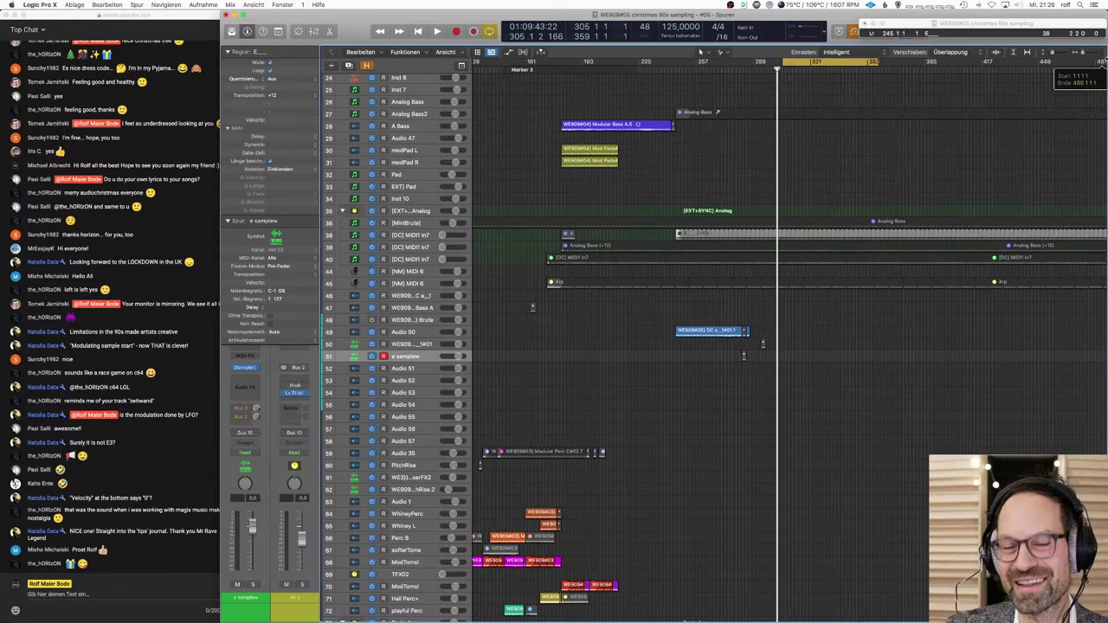
{"action": "scroll", "coordinate": [1103, 62], "scroll_direction": "right", "scroll_amount": 5}
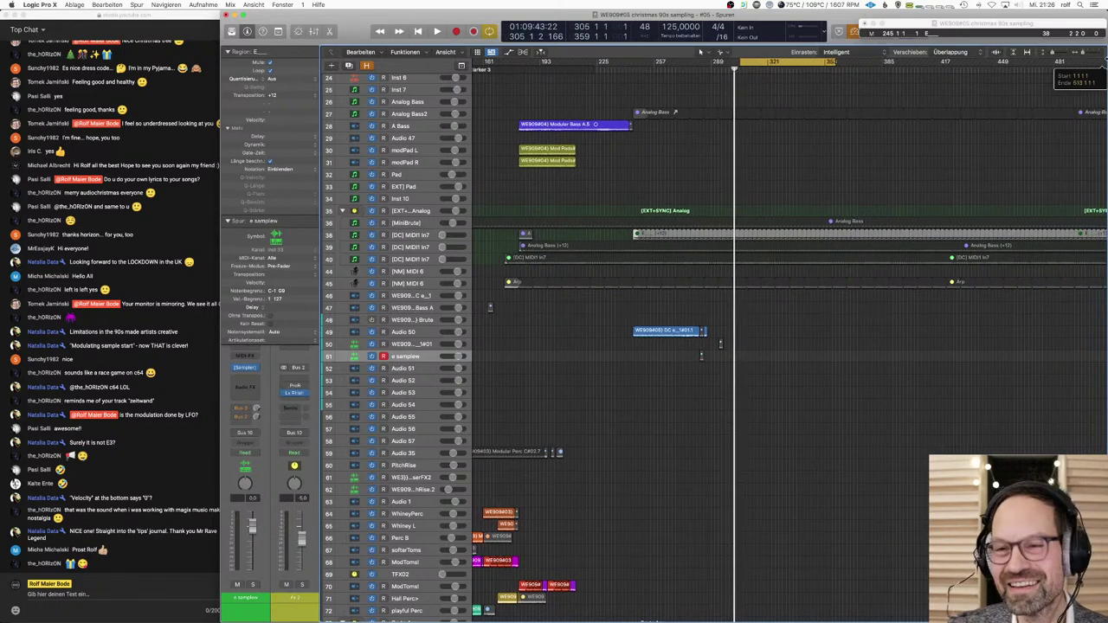
{"action": "scroll", "coordinate": [1056, 71], "scroll_direction": "right", "scroll_amount": 4}
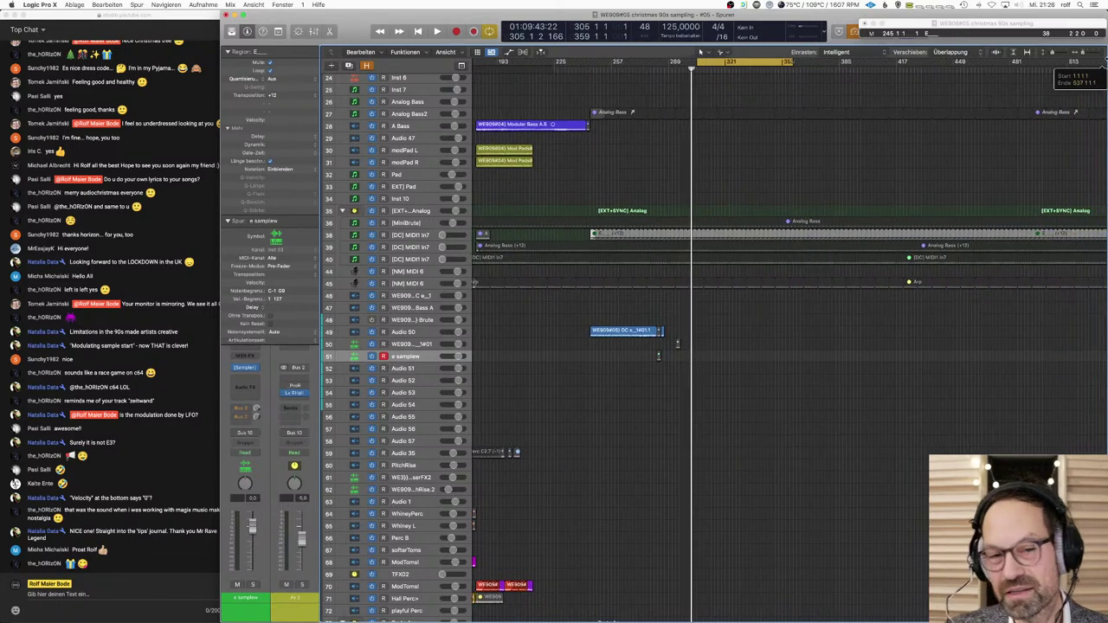
{"action": "left_click_drag", "start_coordinate": [1056, 71], "coordinate": [1057, 66]}
{"action": "left_click", "coordinate": [771, 169]}
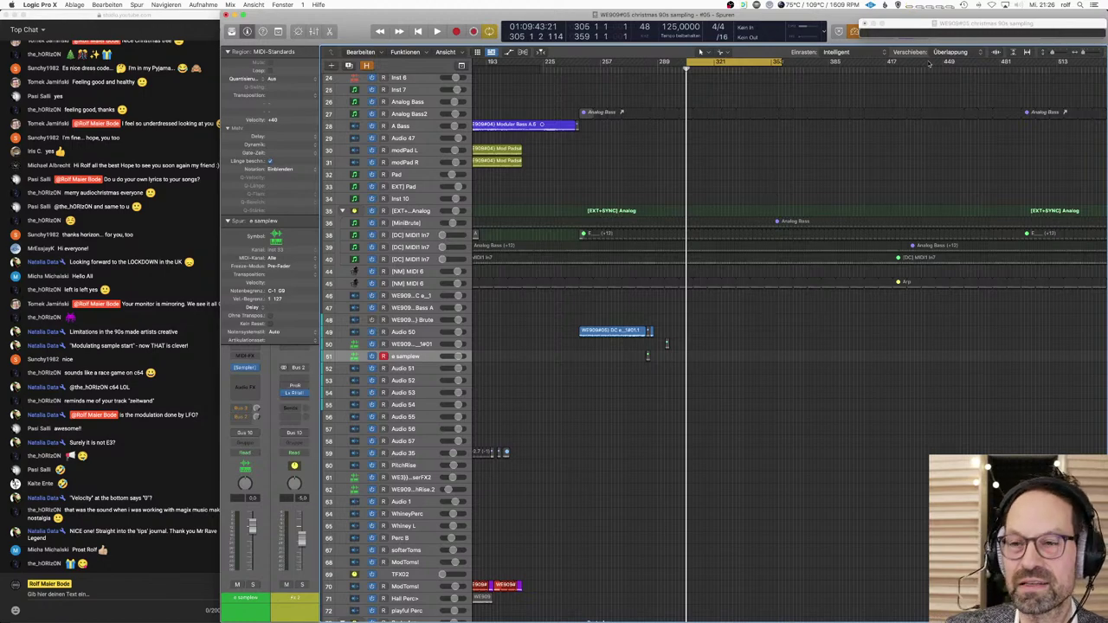
{"action": "scroll", "coordinate": [1030, 93], "scroll_direction": "right", "scroll_amount": 2}
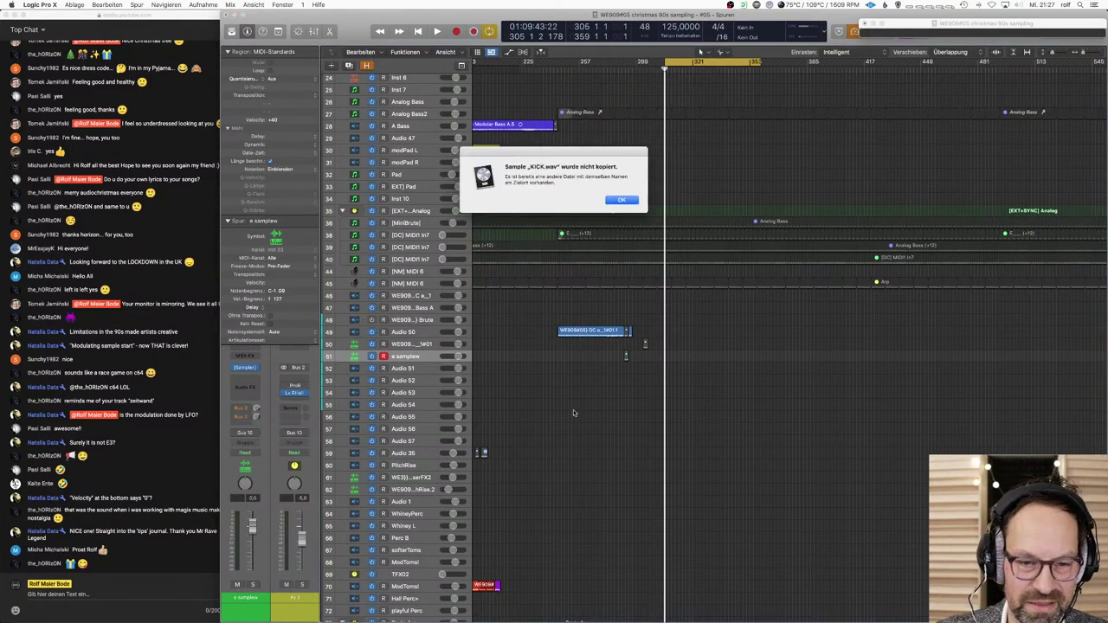
{"action": "left_click", "coordinate": [633, 199]}
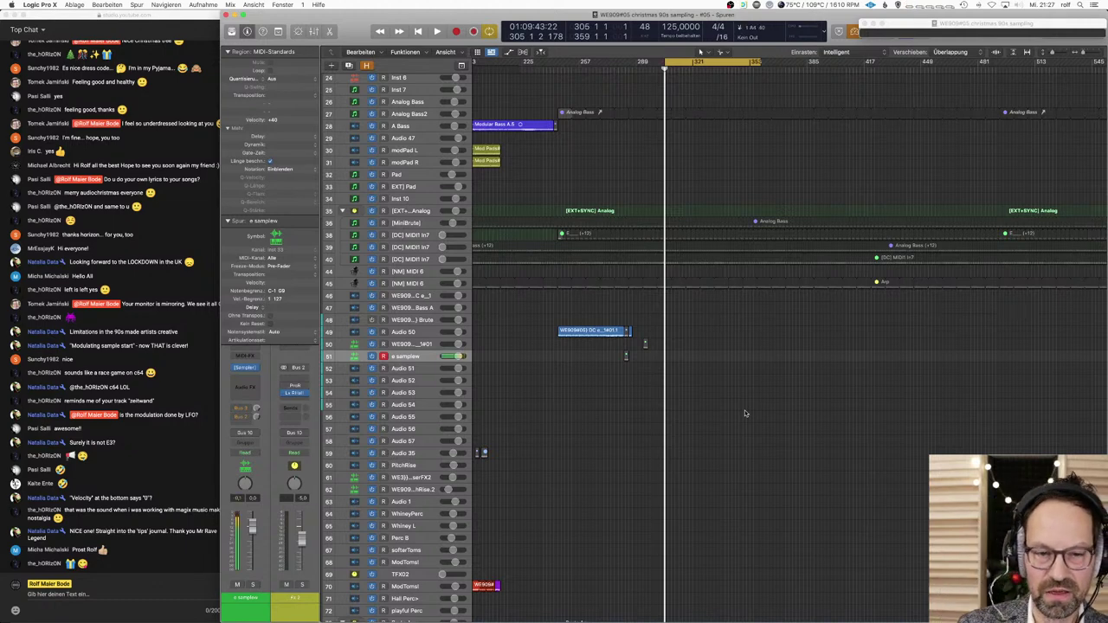
Step: Unmute the looped E___ MIDI region on track 38, move its start to bar 289 and play the cycle from bar 305
{"action": "left_click_drag", "start_coordinate": [561, 234], "coordinate": [639, 234]}
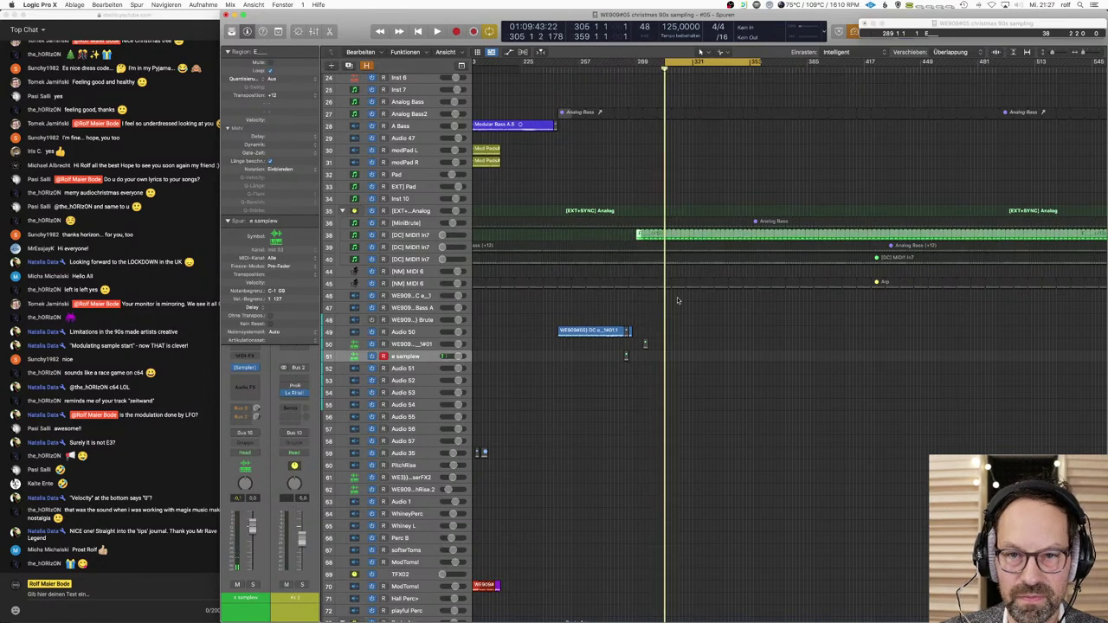
{"action": "key", "text": "space"}
{"action": "key", "text": "space"}
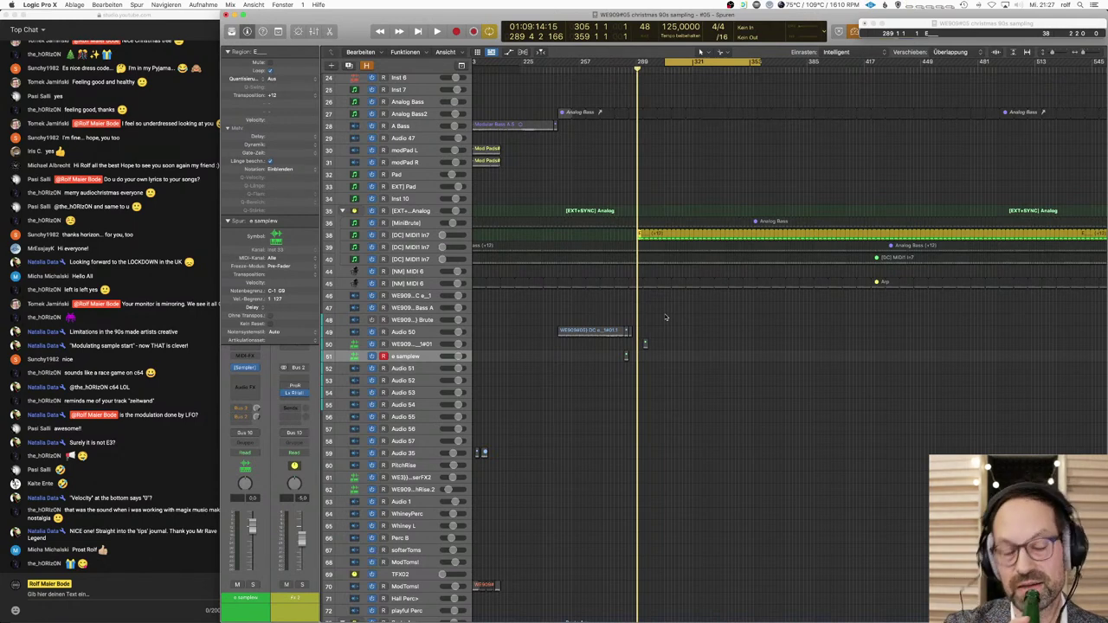
{"action": "left_click", "coordinate": [665, 315]}
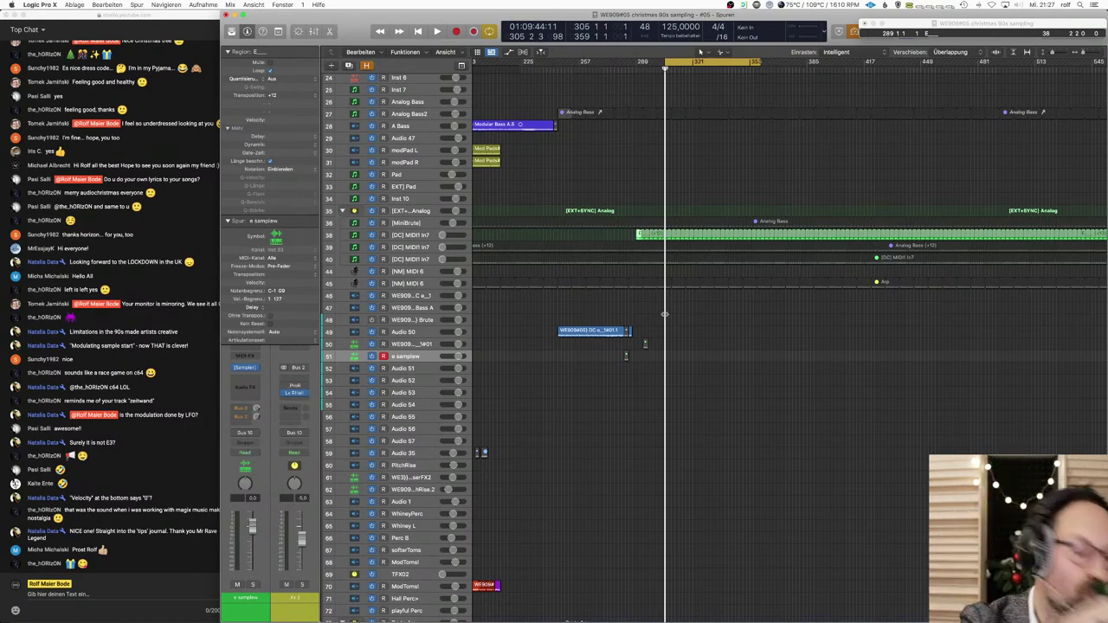
{"action": "key", "text": "space"}
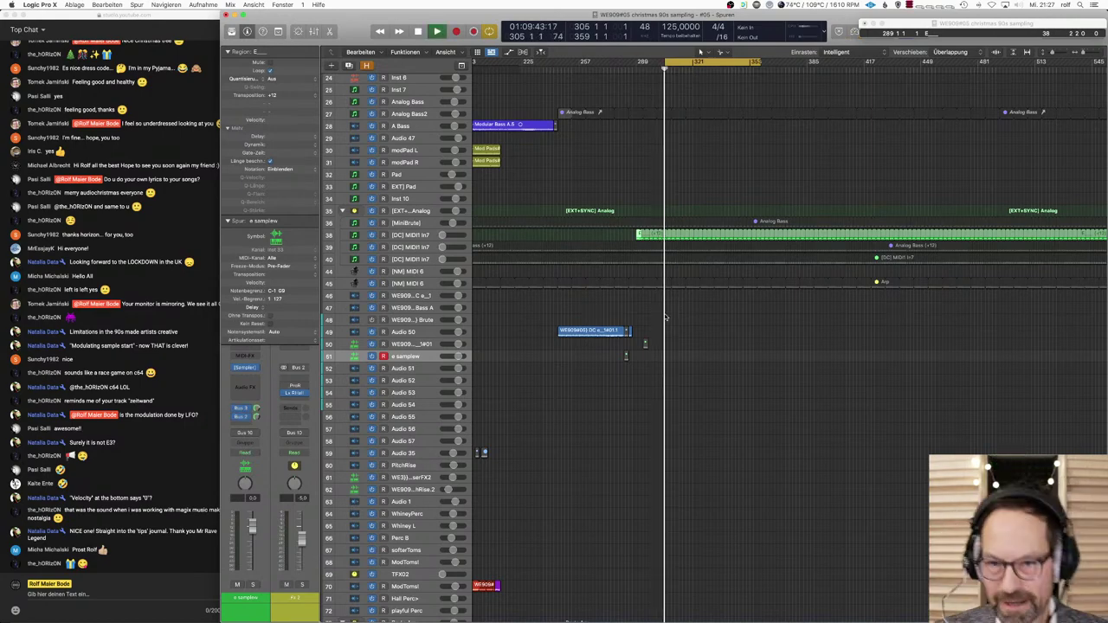
Step: Move the start of the E___ MIDI region on track 38 to bar 297
{"action": "scroll", "coordinate": [788, 300], "scroll_direction": "up", "scroll_amount": 10}
{"action": "scroll", "coordinate": [717, 393], "scroll_direction": "down", "scroll_amount": 3}
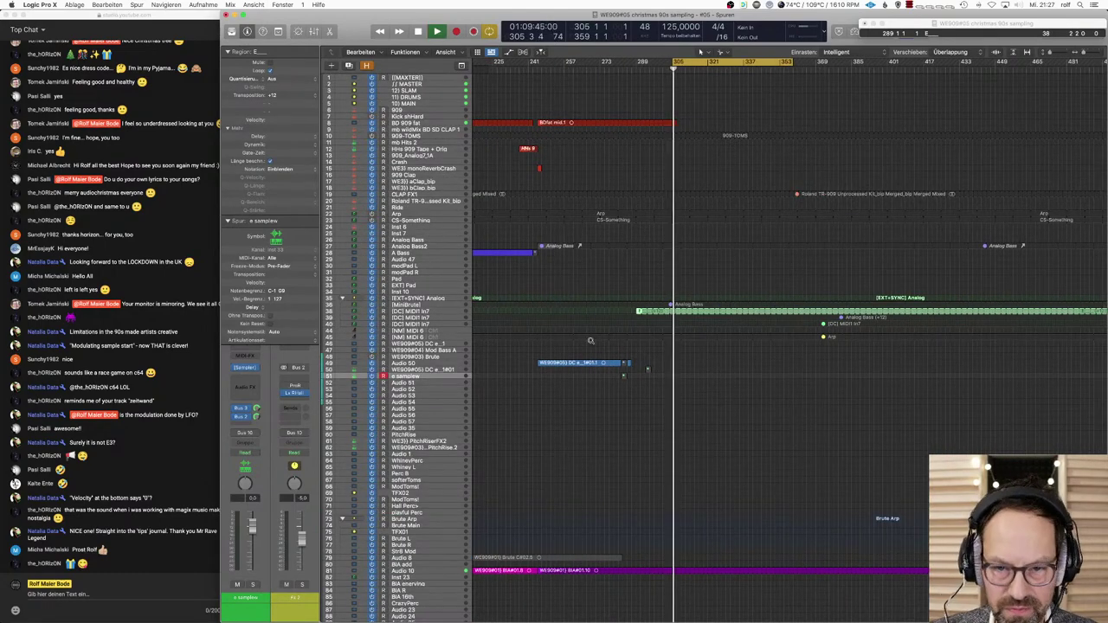
{"action": "scroll", "coordinate": [710, 388], "scroll_direction": "up", "scroll_amount": 5}
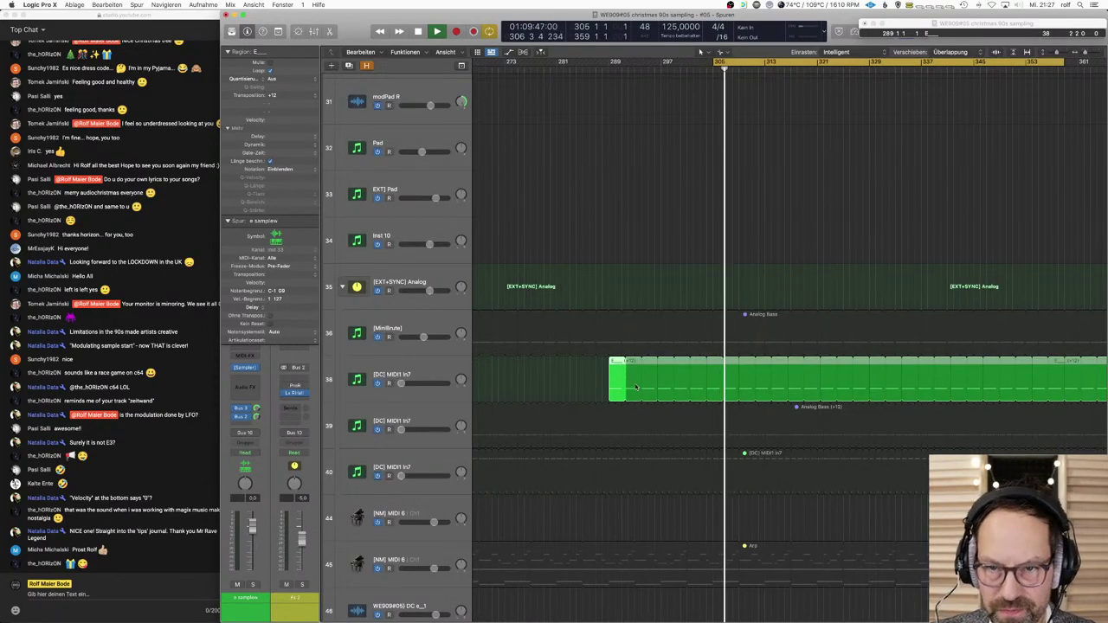
{"action": "left_click_drag", "start_coordinate": [630, 380], "coordinate": [665, 372]}
{"action": "key", "text": "z"}
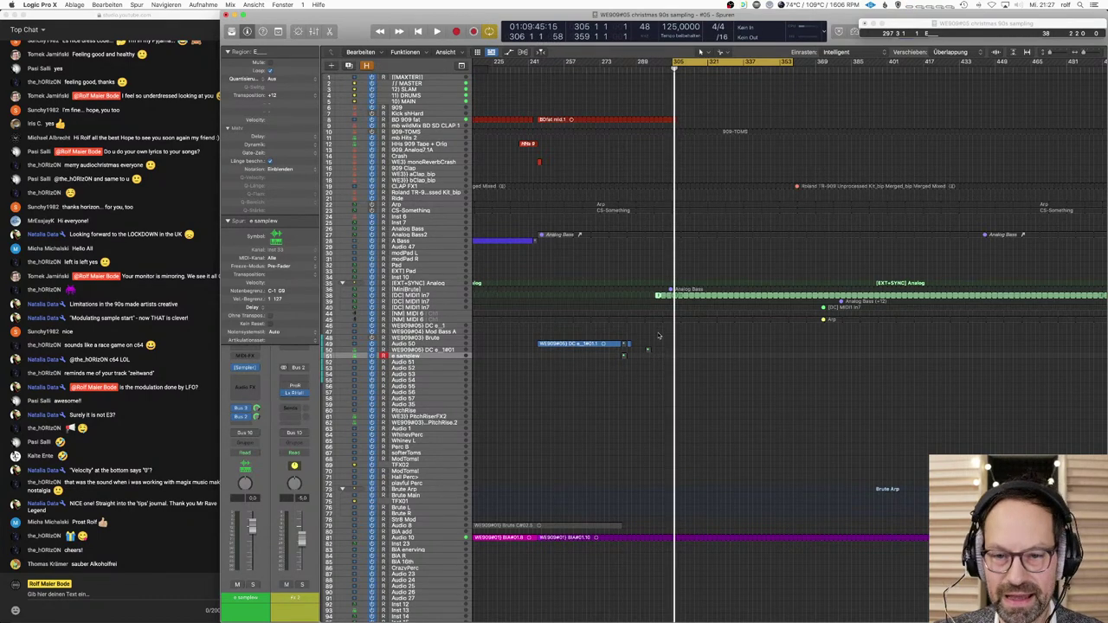
Step: Play briefly from bar 305, stop, and extend the looped BDfat mid.1 region on track 8 to about bar 424
{"action": "key", "text": "space"}
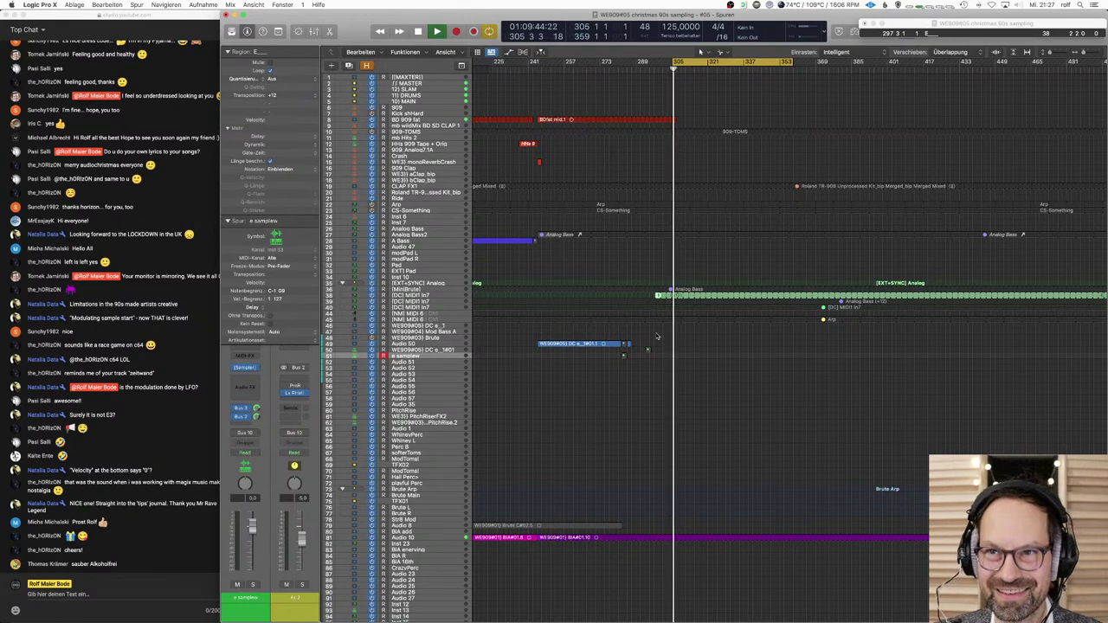
{"action": "key", "text": "space"}
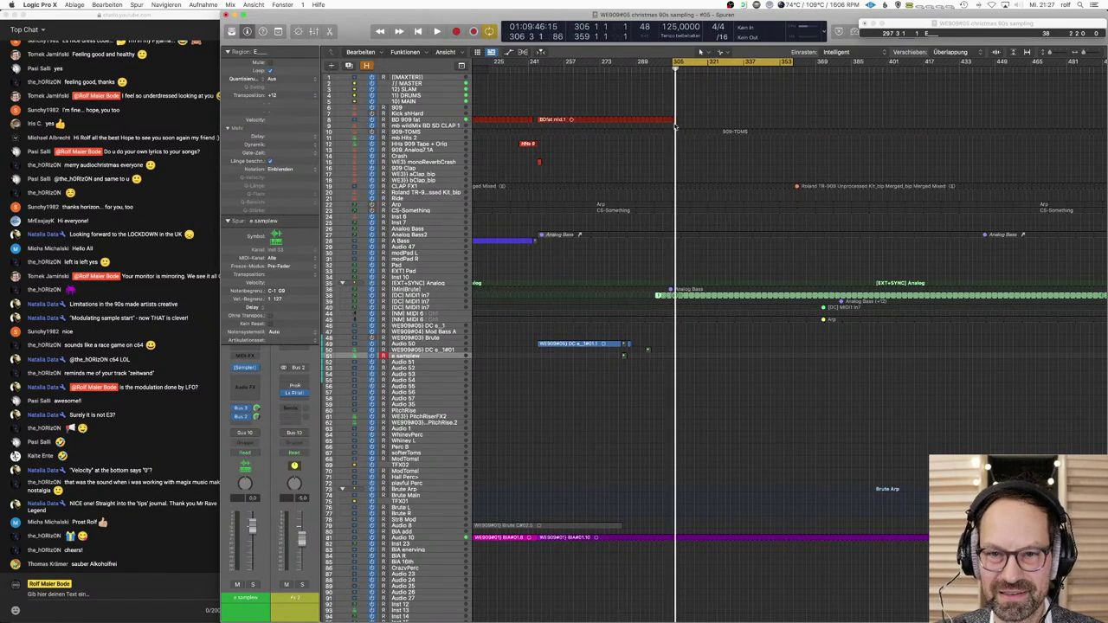
{"action": "left_click_drag", "start_coordinate": [676, 119], "coordinate": [939, 121]}
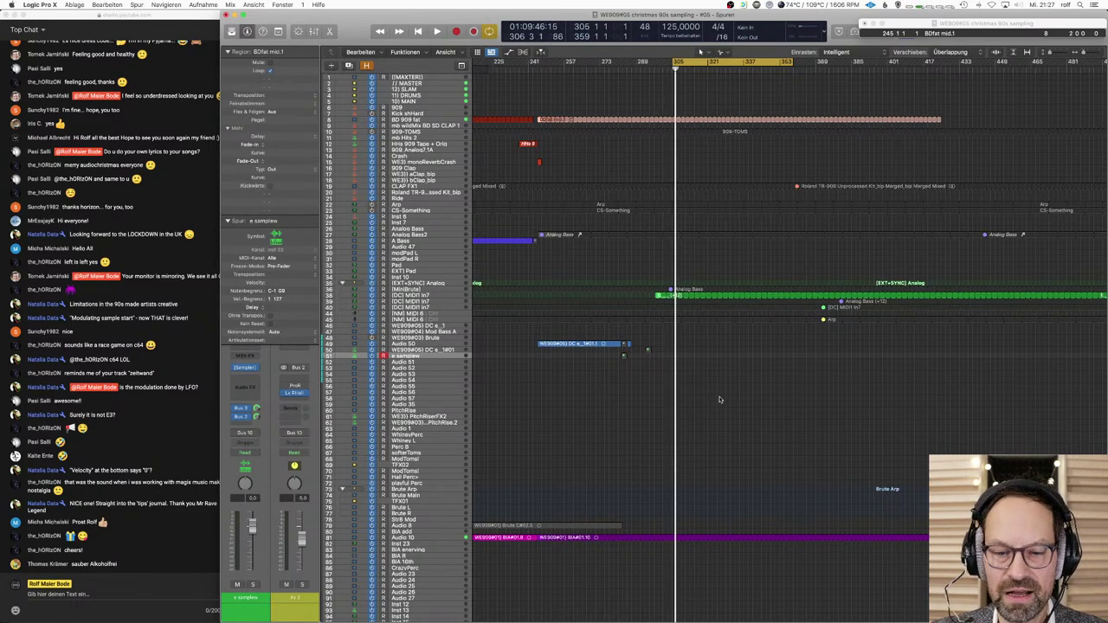
Step: Save the project and shorten the looped E___ MIDI region on track 38 to one bar, checking playback from bar 305
{"action": "key", "text": "super+s"}
{"action": "key", "text": "Return"}
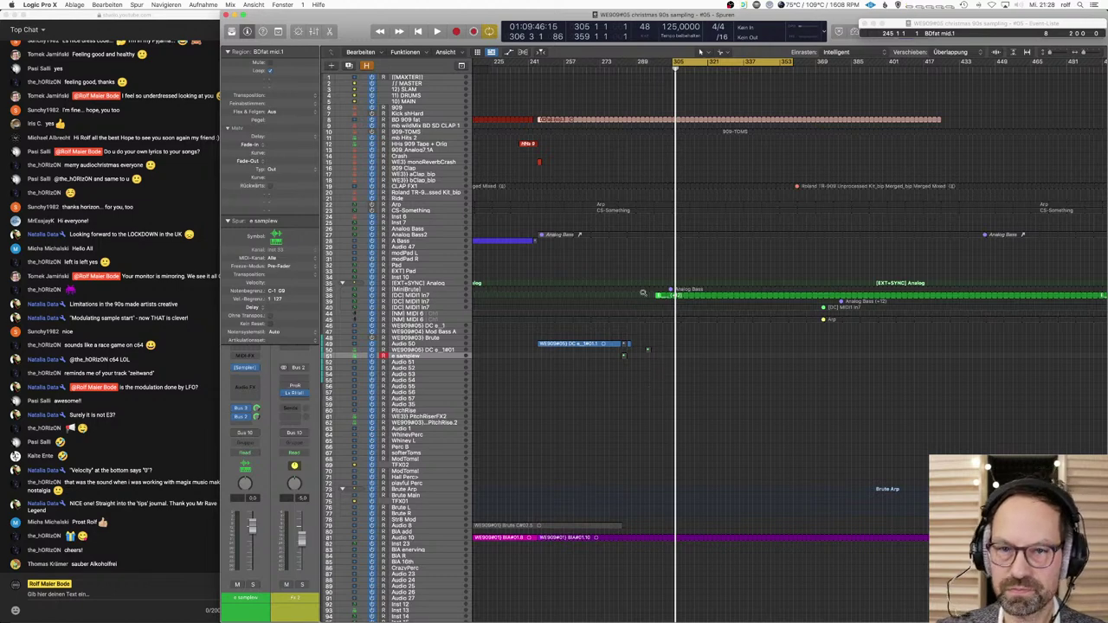
{"action": "left_click_drag", "start_coordinate": [643, 293], "coordinate": [742, 334]}
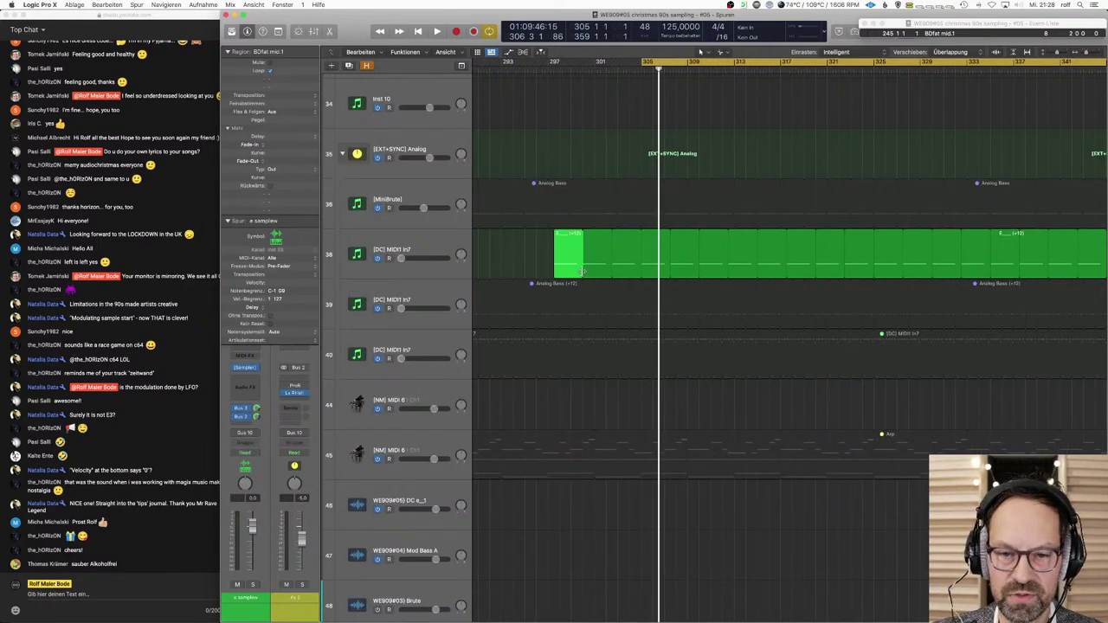
{"action": "left_click_drag", "start_coordinate": [582, 271], "coordinate": [570, 272]}
{"action": "key", "text": "space"}
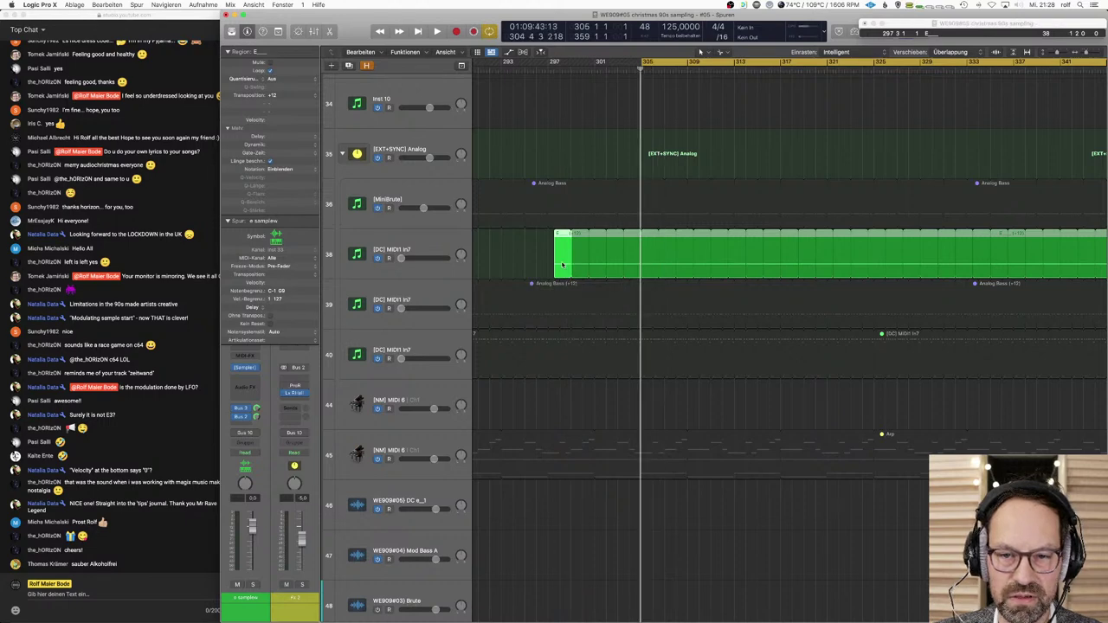
{"action": "key", "text": "space"}
{"action": "key", "text": "super+Up"}
{"action": "key", "text": "super+Up"}
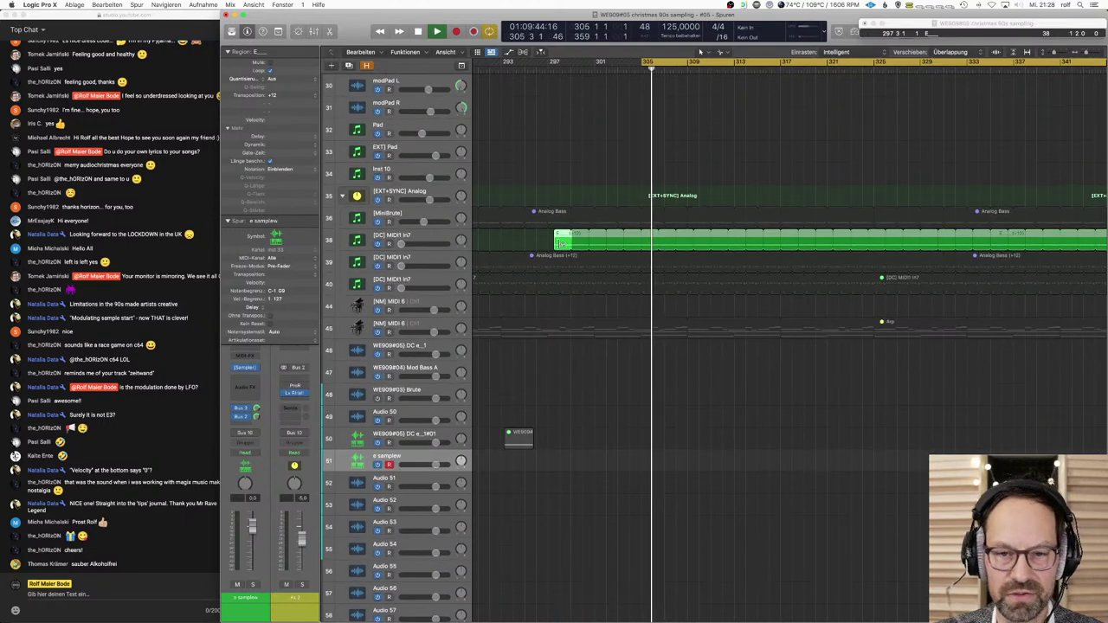
{"action": "key", "text": "super+Up"}
{"action": "key", "text": "space"}
{"action": "left_click_drag", "start_coordinate": [560, 237], "coordinate": [554, 237]}
{"action": "key", "text": "space"}
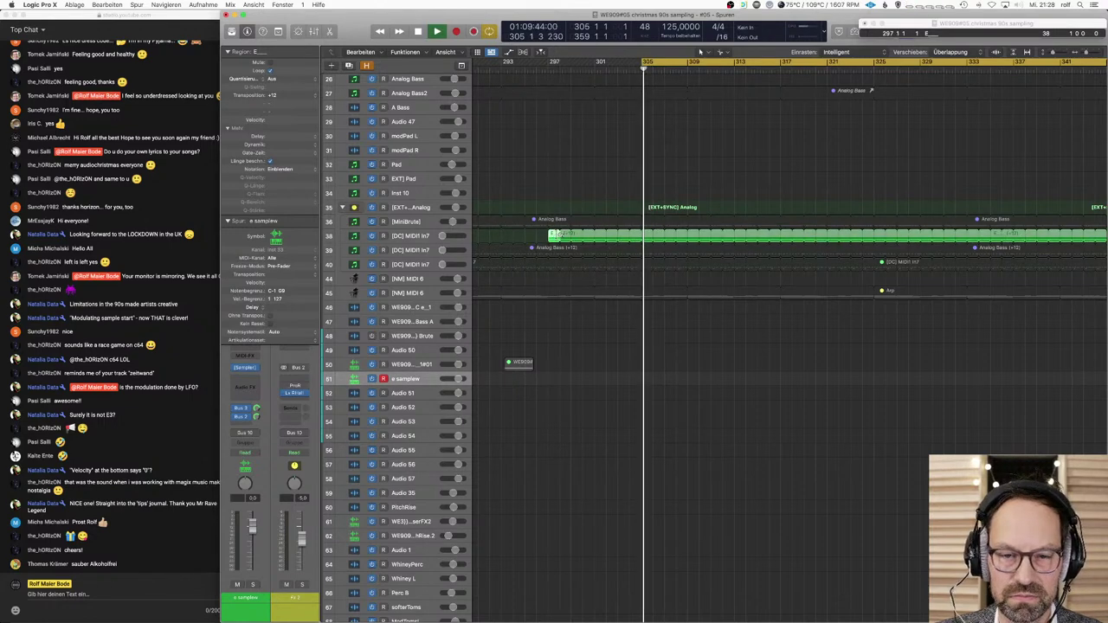
Step: Shorten the E2 note inside the E___ region to just under one bar in the piano roll, and stop playback
{"action": "key", "text": "p"}
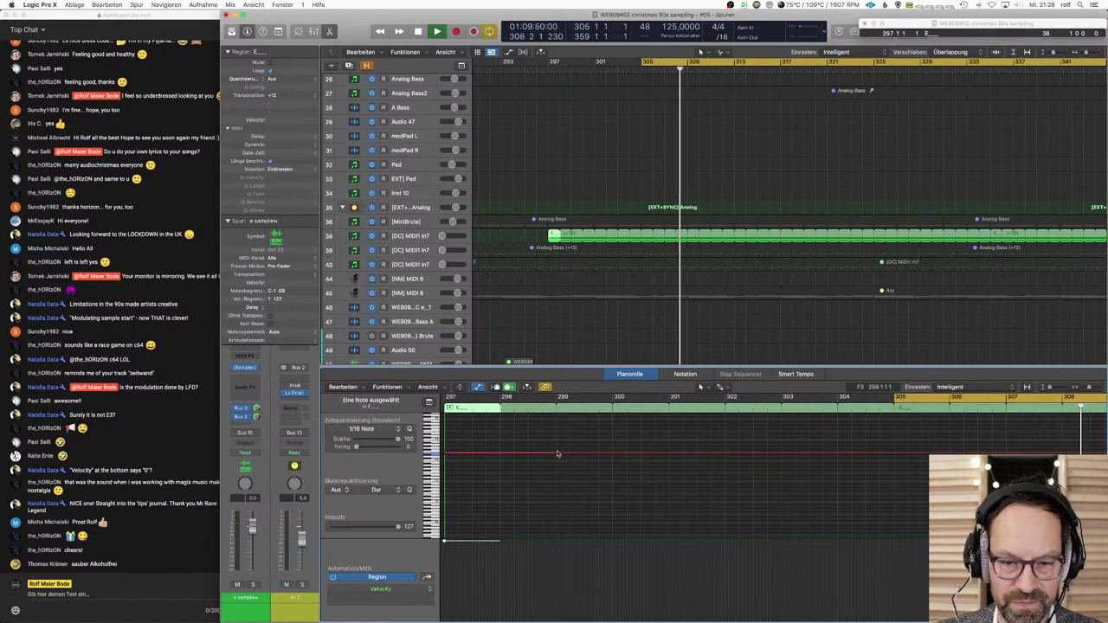
{"action": "left_click_drag", "start_coordinate": [553, 452], "coordinate": [498, 457]}
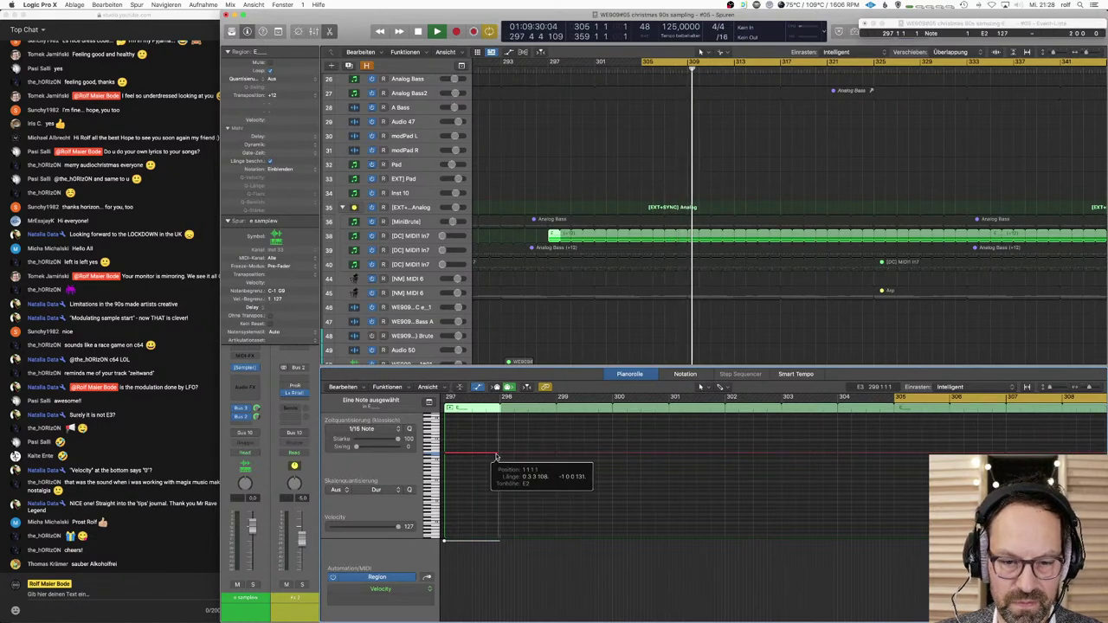
{"action": "key", "text": "x"}
{"action": "key", "text": "x"}
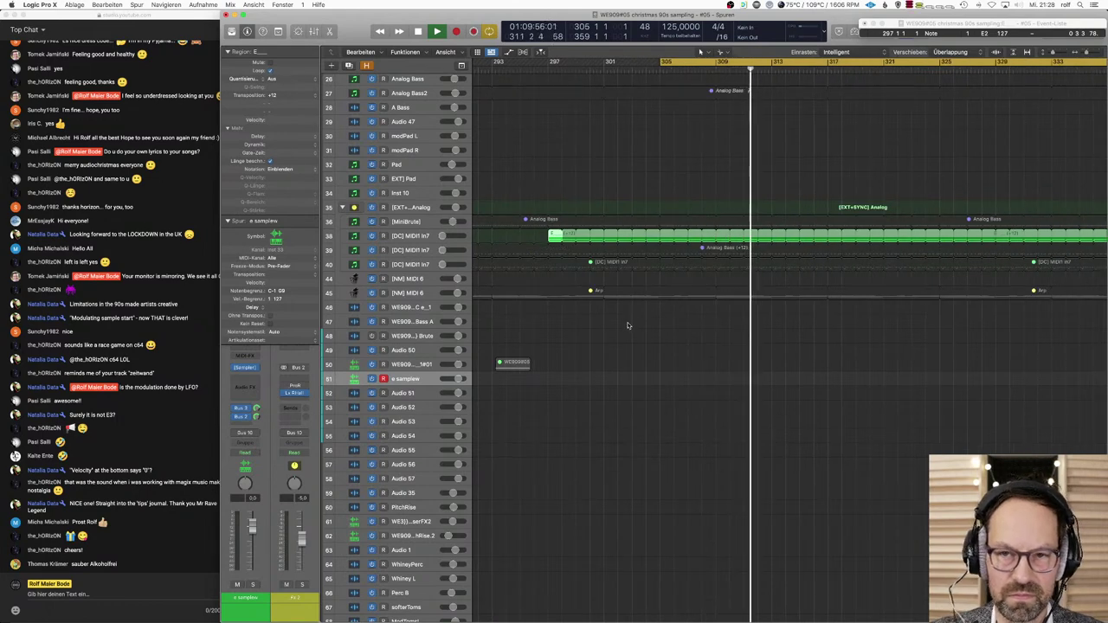
{"action": "key", "text": "super+Left"}
{"action": "key", "text": "space"}
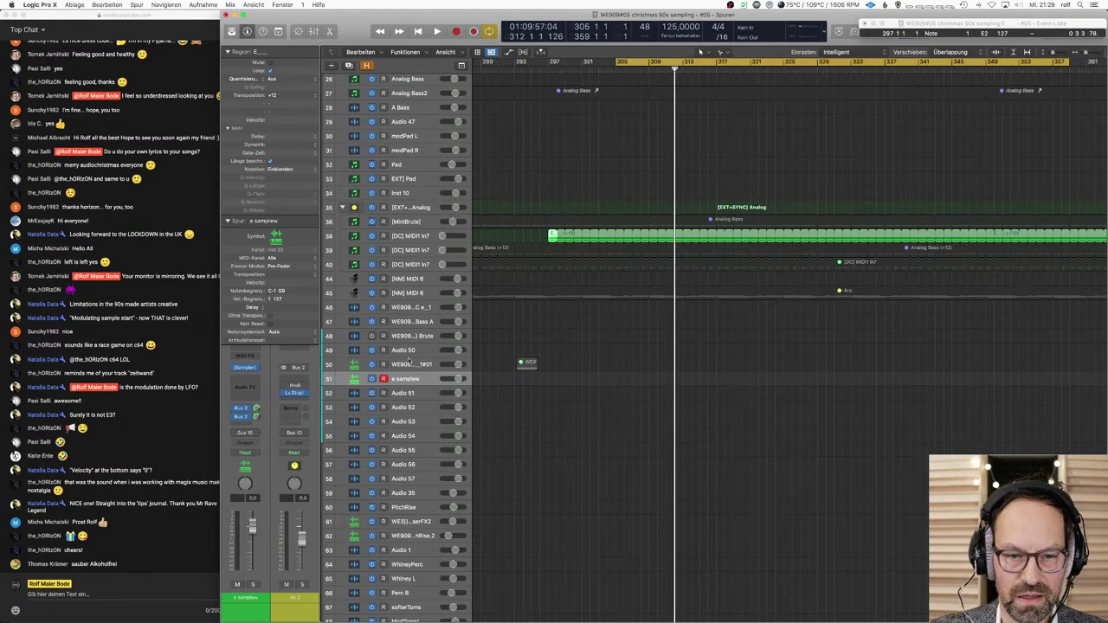
Step: Rename sampler track 50 so that its name ends in #02 instead of #01
{"action": "left_click", "coordinate": [447, 358]}
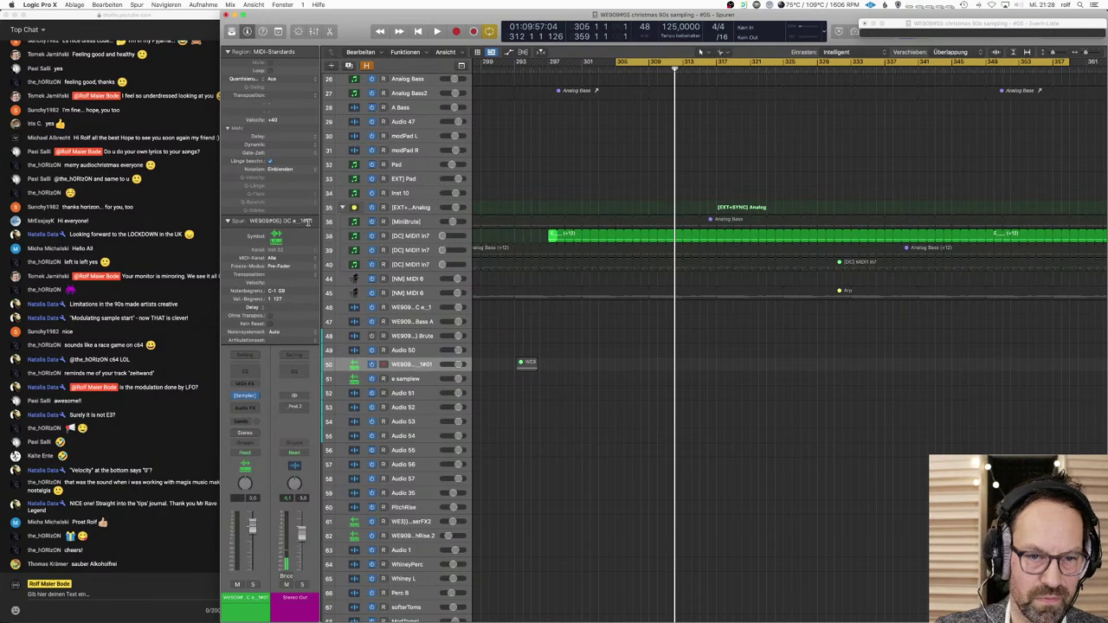
{"action": "double_click", "coordinate": [307, 222]}
{"action": "type", "text": "2"}
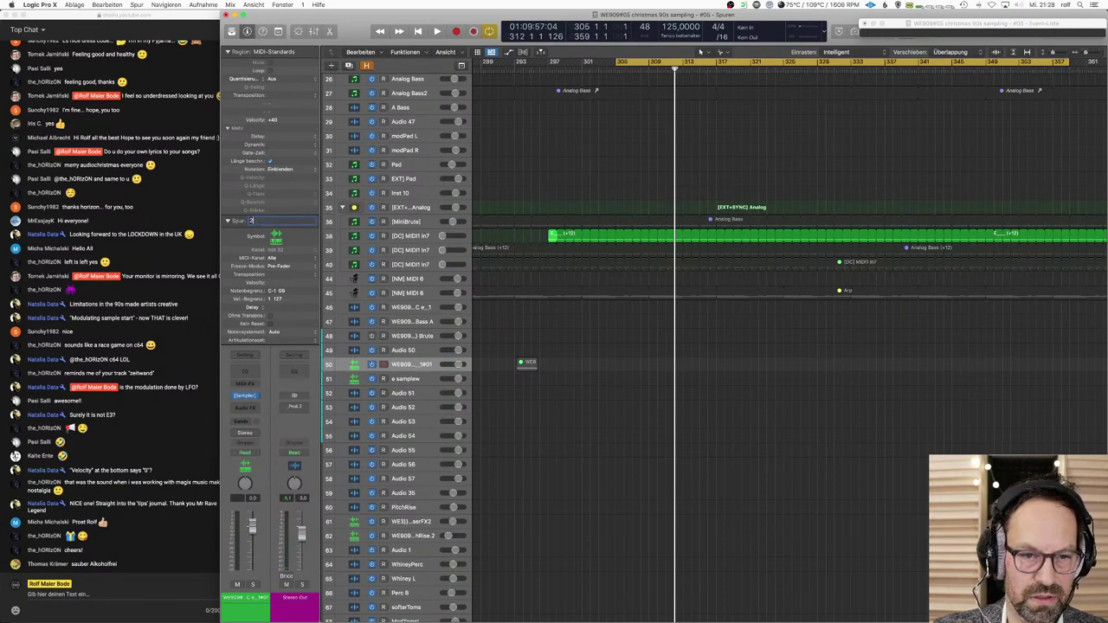
{"action": "key", "text": "super+z"}
{"action": "key", "text": "Right"}
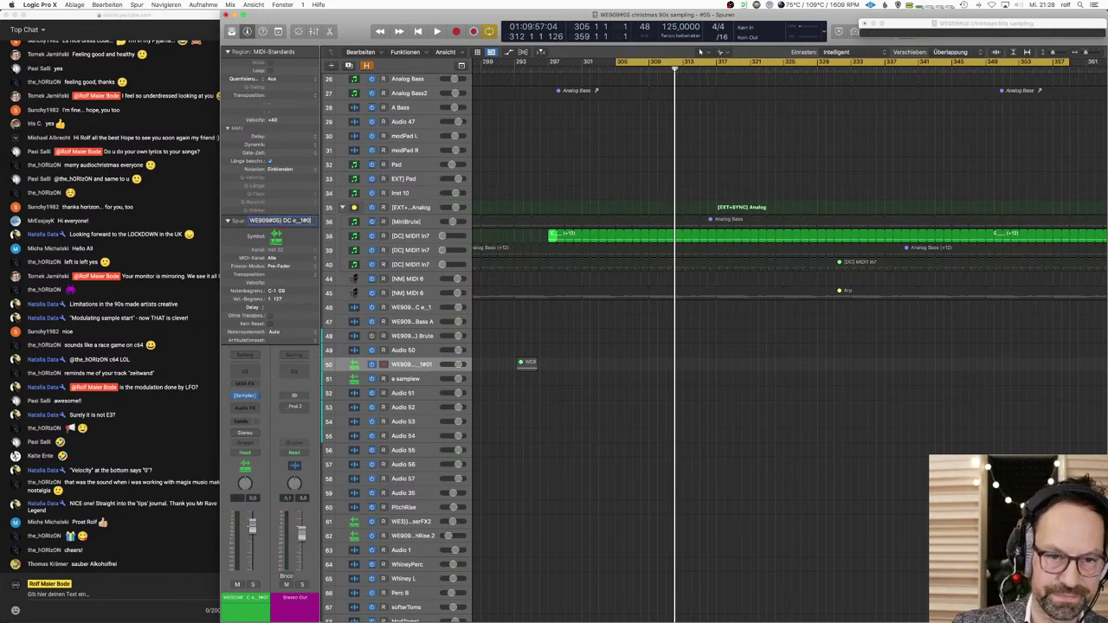
{"action": "key", "text": "BackSpace"}
{"action": "type", "text": "2"}
{"action": "key", "text": "Return"}
Step: Dismiss the notice about the sample KICK.wav and play the arrangement briefly from bar 305
{"action": "key", "text": "super+Left"}
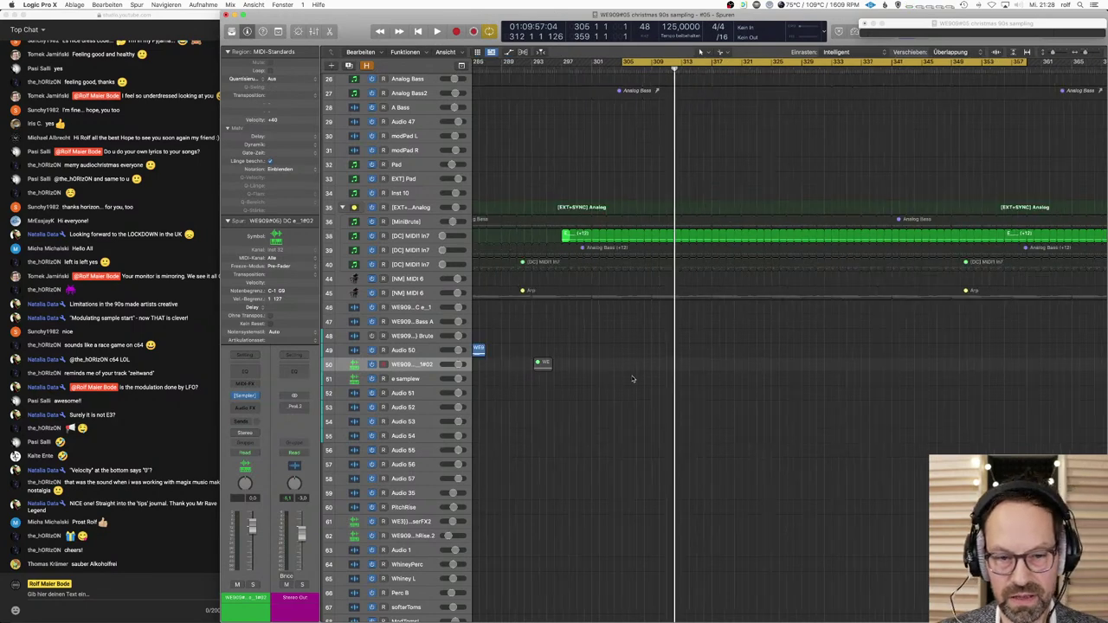
{"action": "key", "text": "super+Up"}
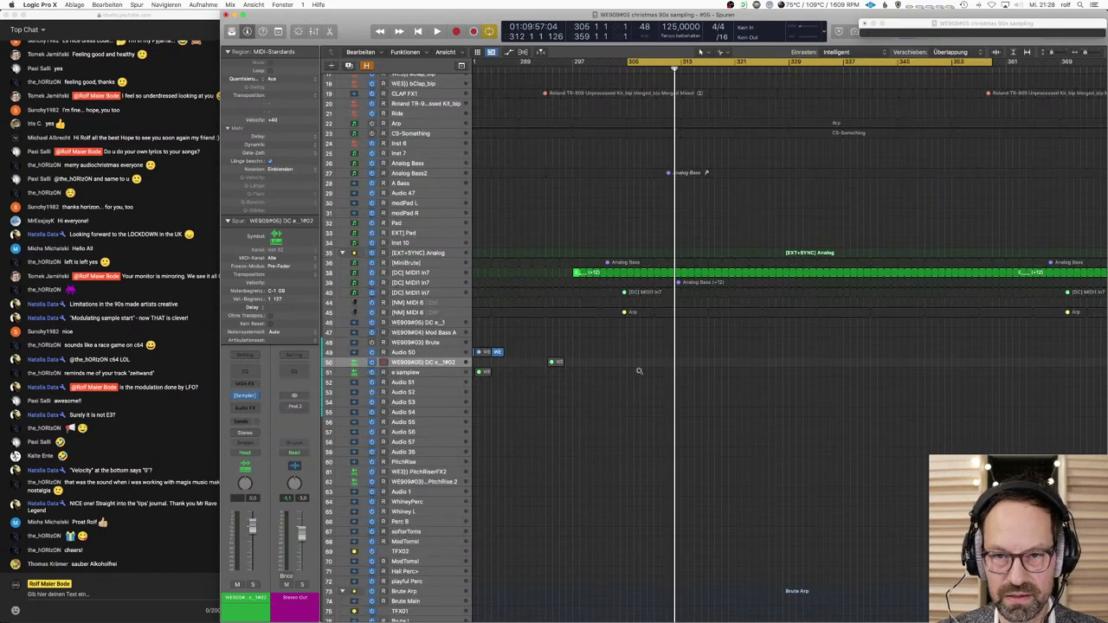
{"action": "key", "text": "super+Up"}
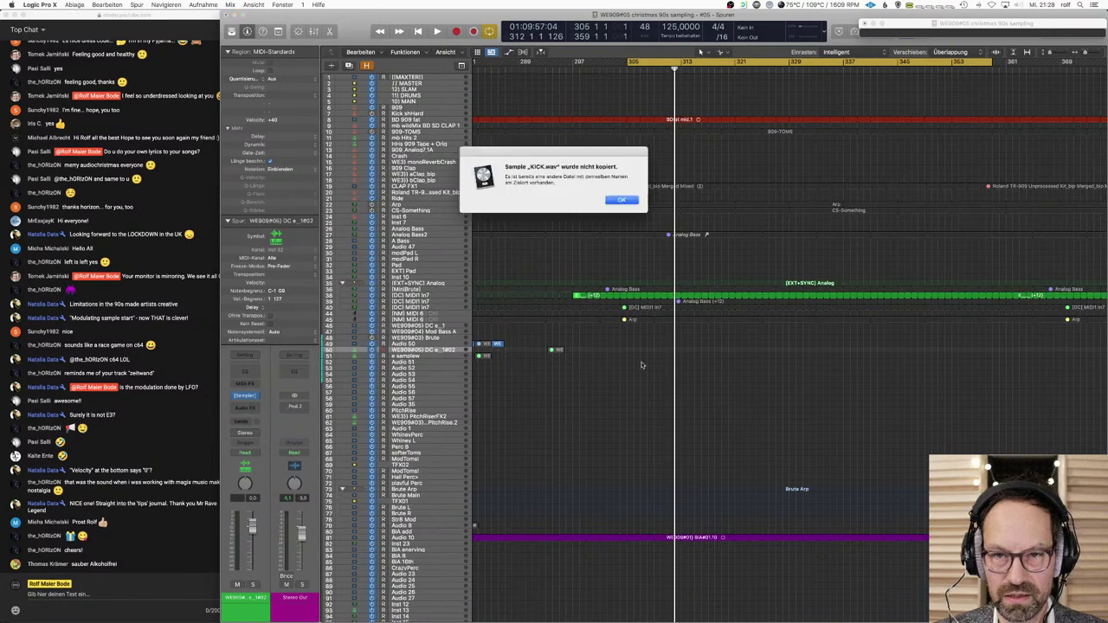
{"action": "left_click", "coordinate": [632, 200]}
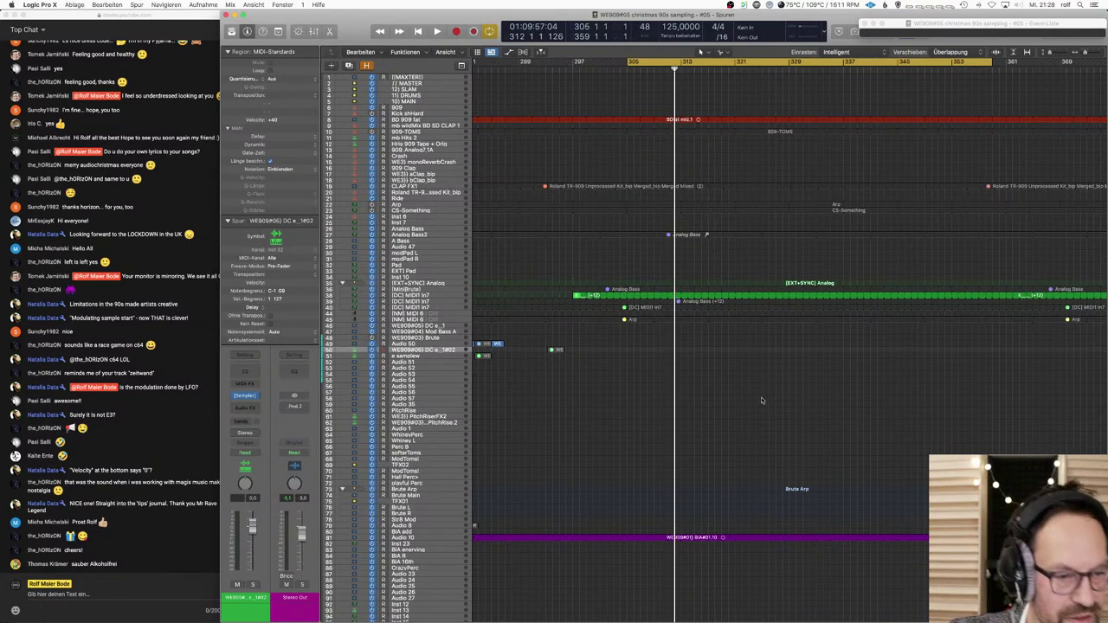
{"action": "key", "text": "space"}
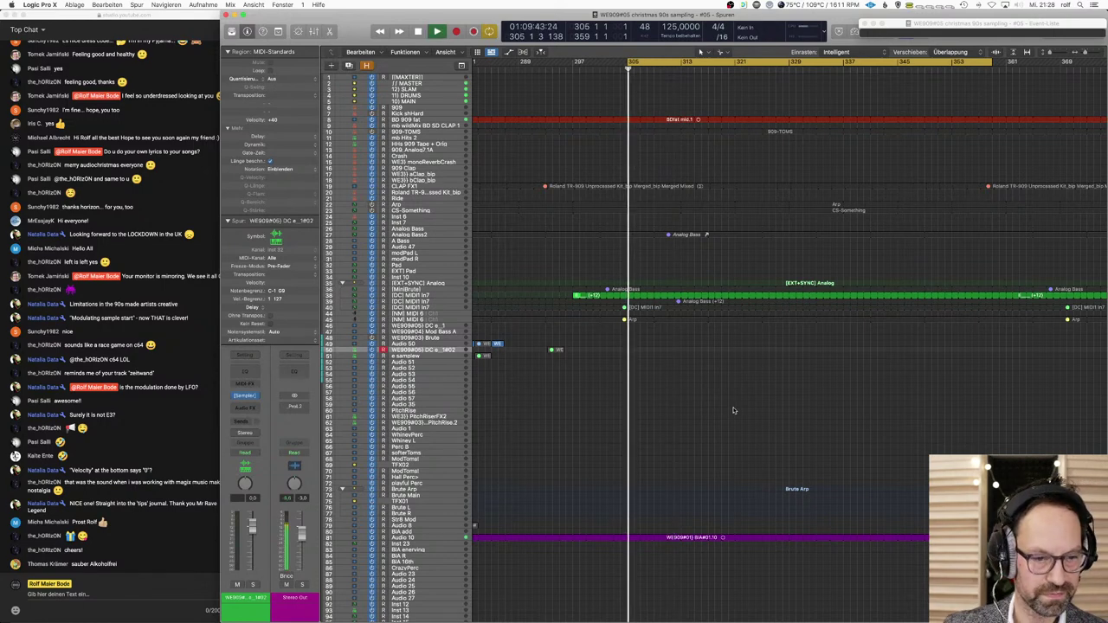
{"action": "key", "text": "space"}
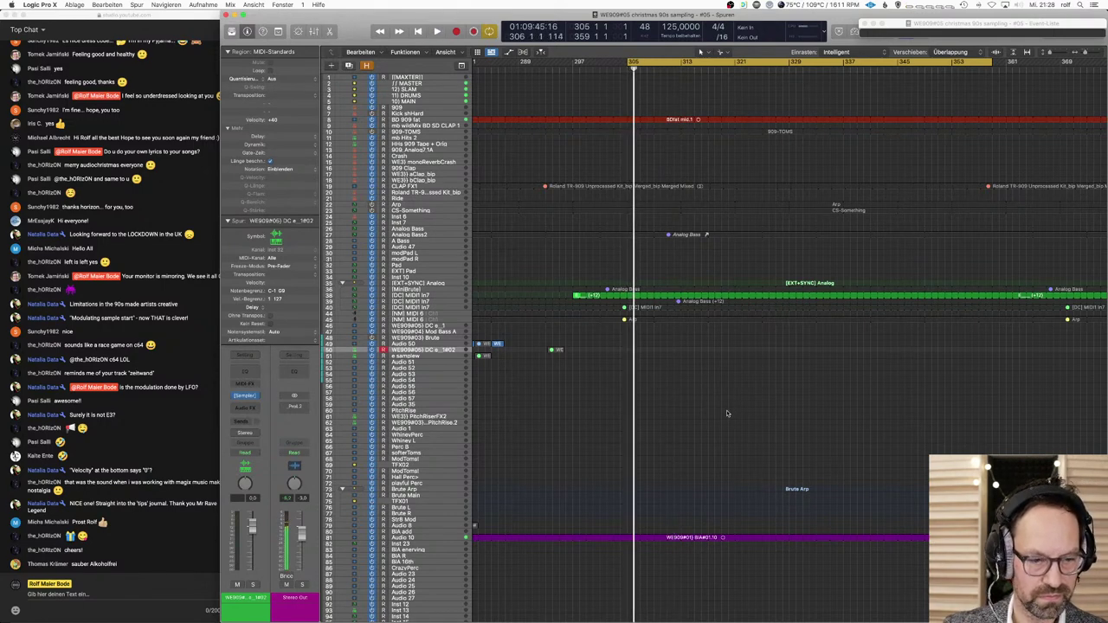
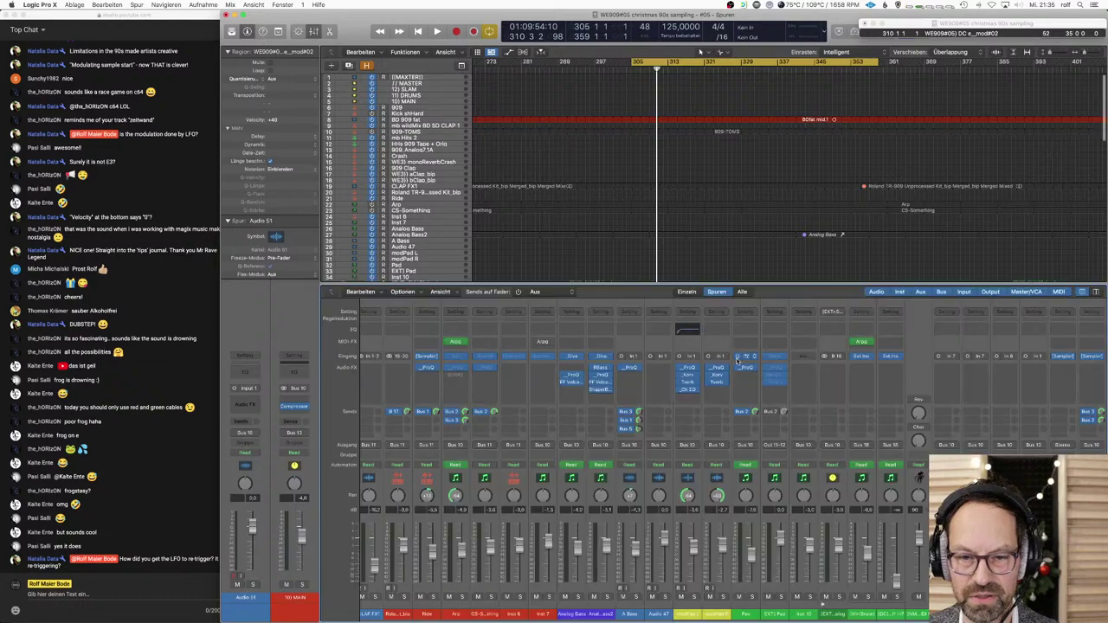
Step: Hide the mixer, delete the DC e_mod#02 region from track 52 and arm audio track 46 for recording
{"action": "key", "text": "x"}
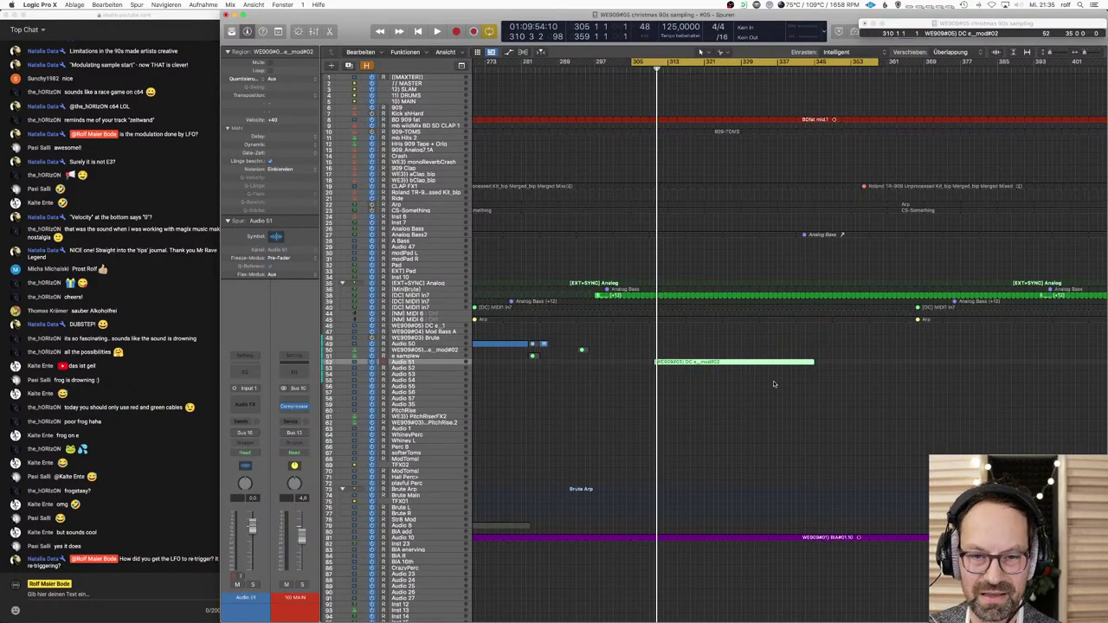
{"action": "key", "text": "Delete"}
{"action": "left_click", "coordinate": [441, 328]}
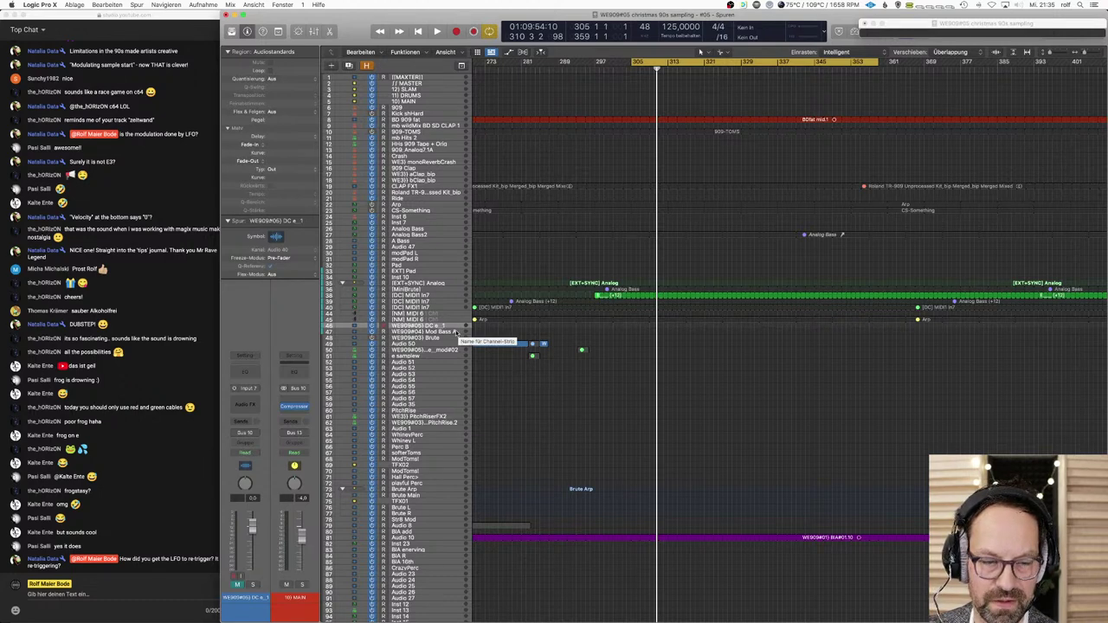
{"action": "left_click", "coordinate": [384, 326]}
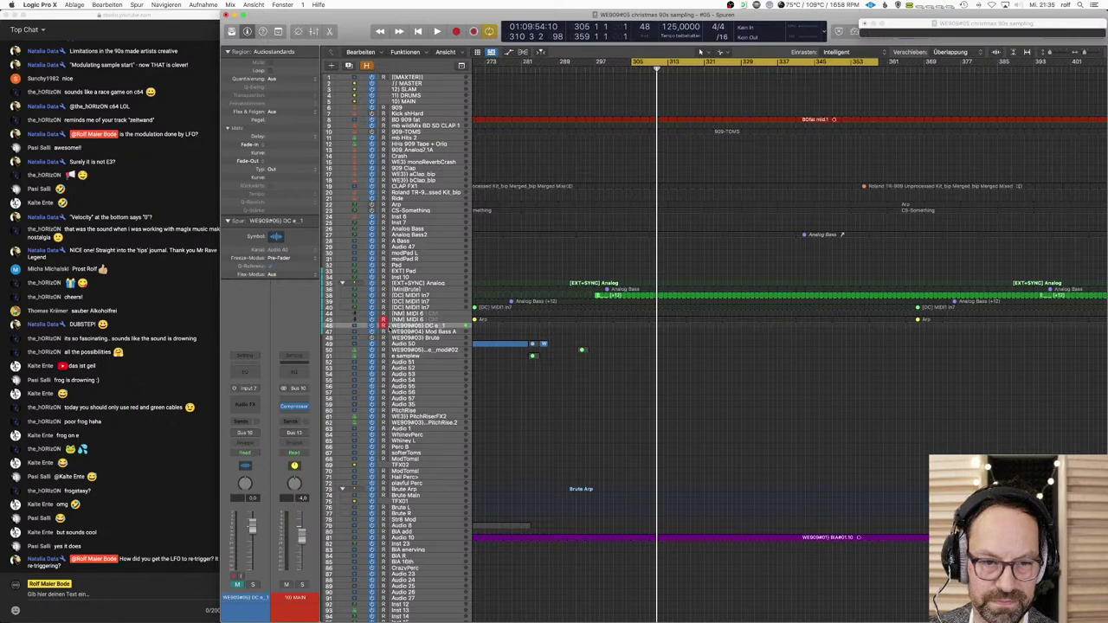
Step: Play the start of the cycle at bar 305 several times to check the synth input on track 46
{"action": "left_click", "coordinate": [632, 401]}
{"action": "key", "text": "space"}
{"action": "key", "text": "space"}
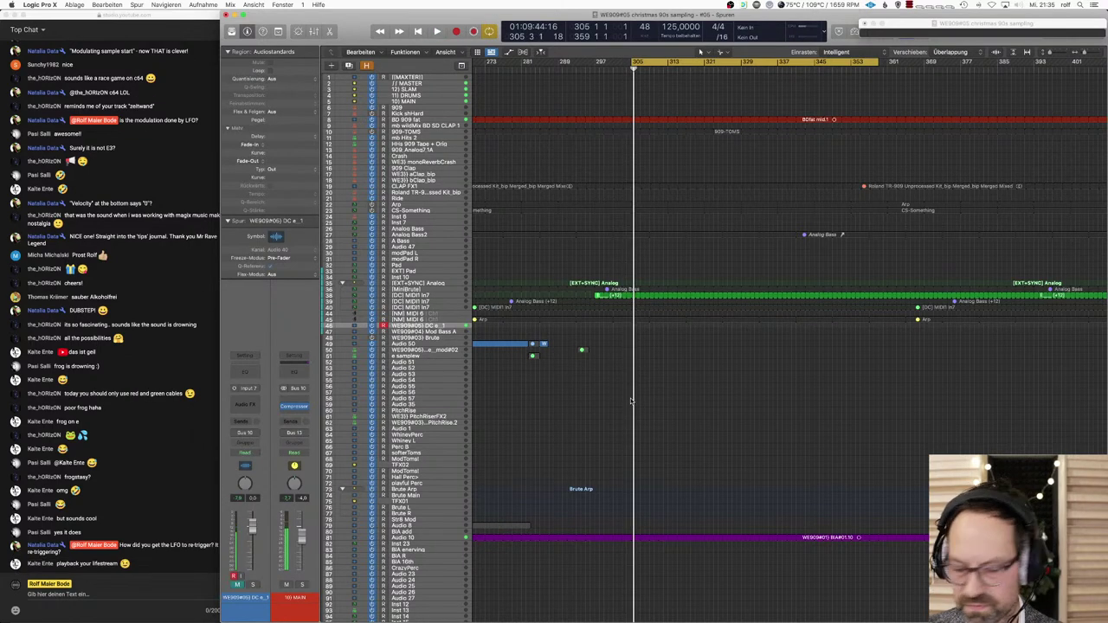
{"action": "left_click", "coordinate": [631, 400]}
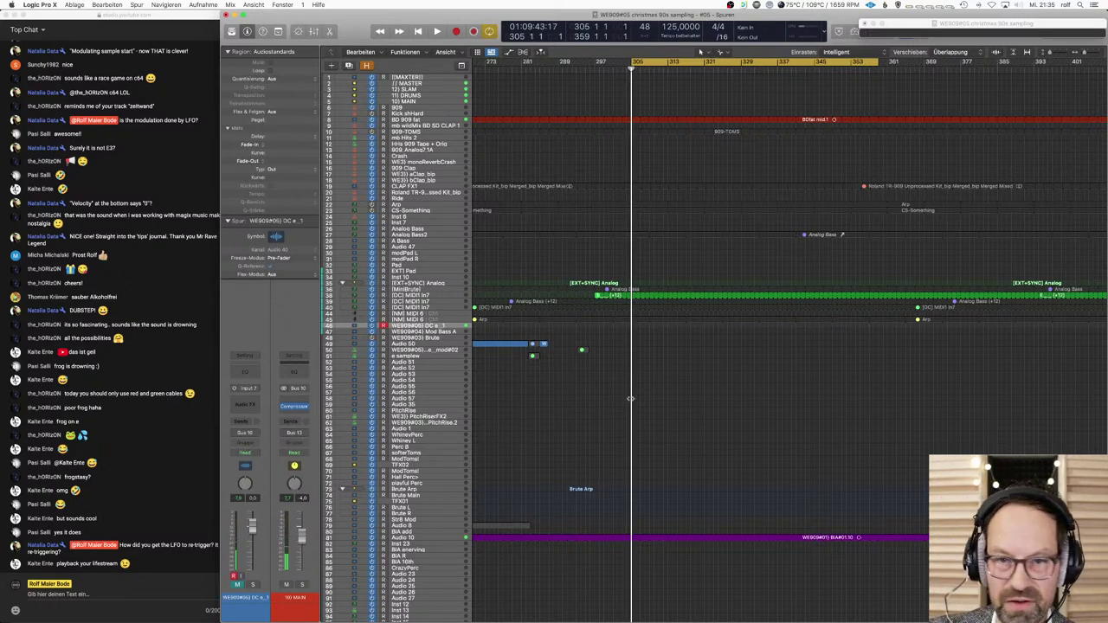
{"action": "key", "text": "space"}
{"action": "key", "text": "space"}
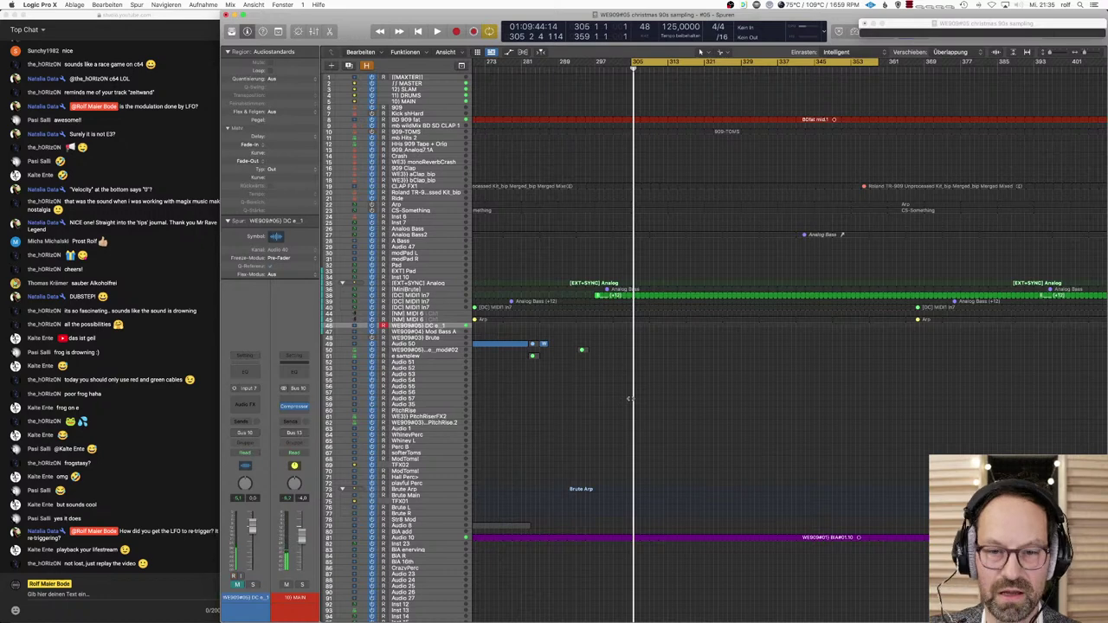
{"action": "left_click", "coordinate": [630, 399]}
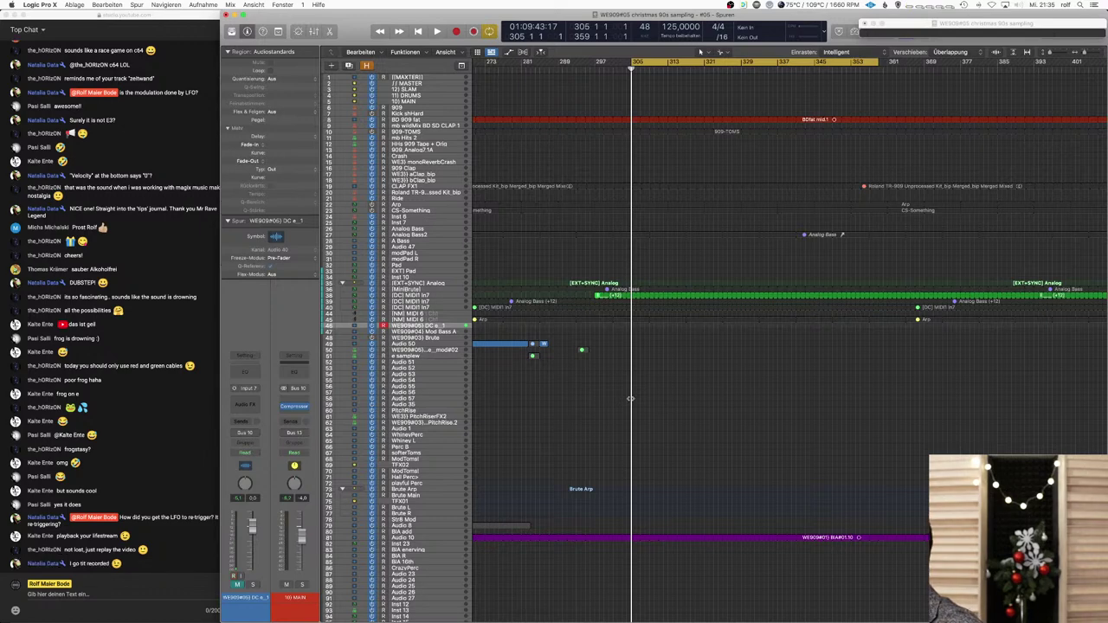
{"action": "key", "text": "space"}
{"action": "key", "text": "space"}
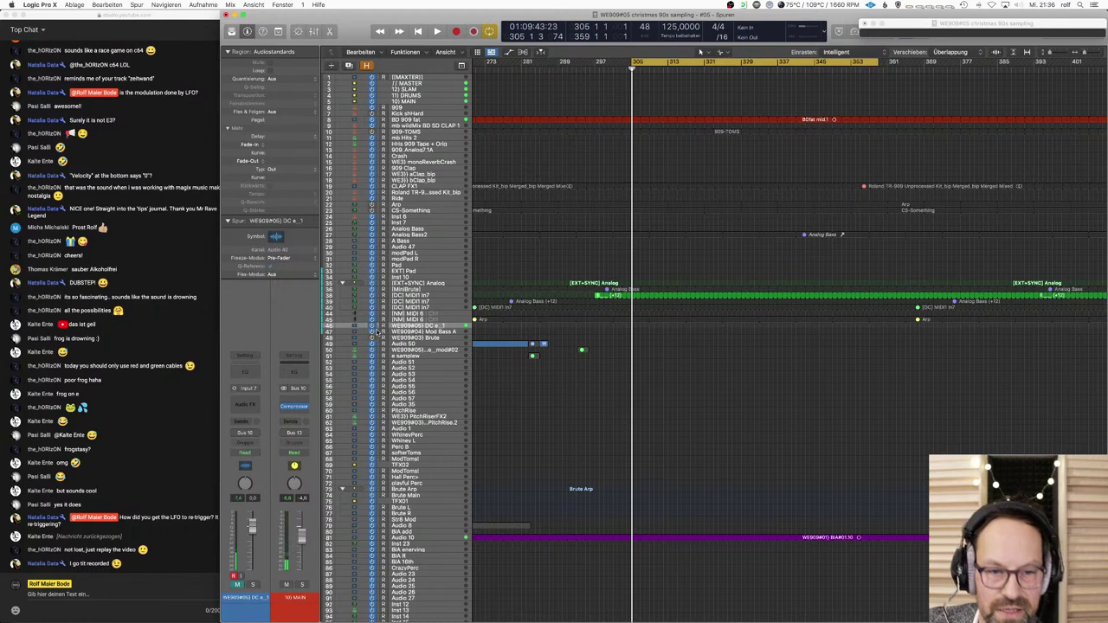
Step: Record the synth onto audio track 46 from bar 305 to about bar 355
{"action": "key", "text": "r"}
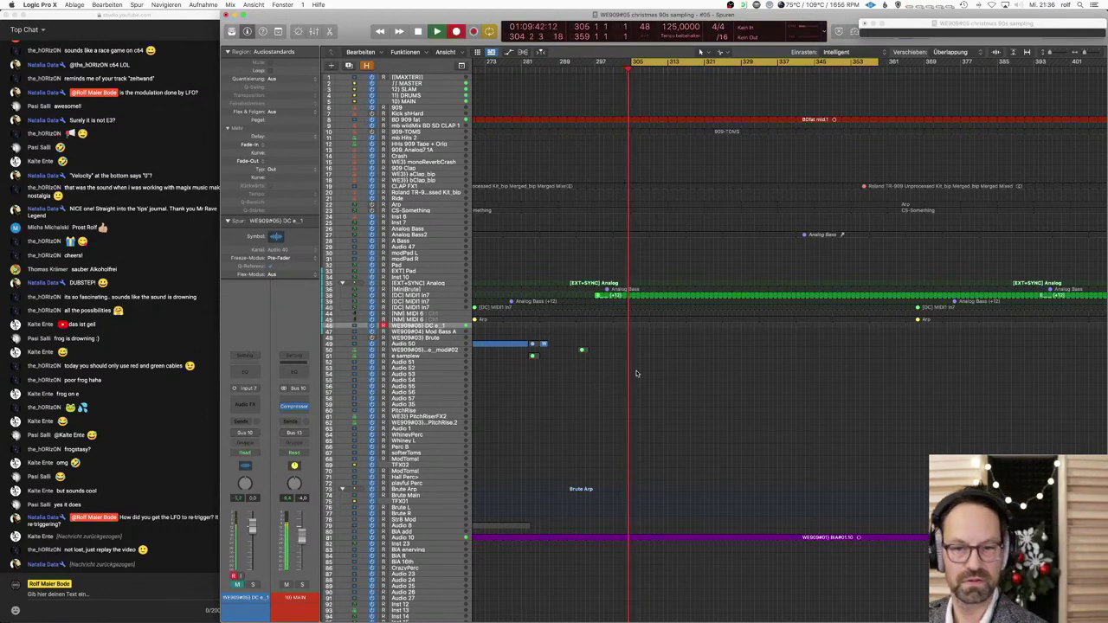
{"action": "key", "text": "super+Right"}
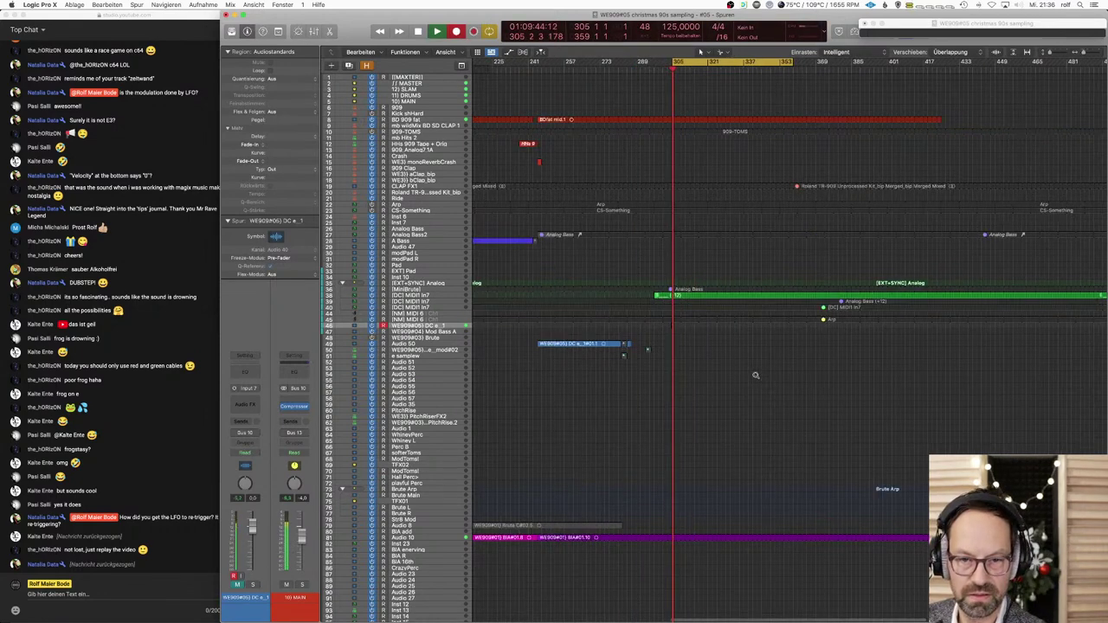
{"action": "key", "text": "super+Down"}
{"action": "key", "text": "super+Down"}
{"action": "key", "text": "super+Down"}
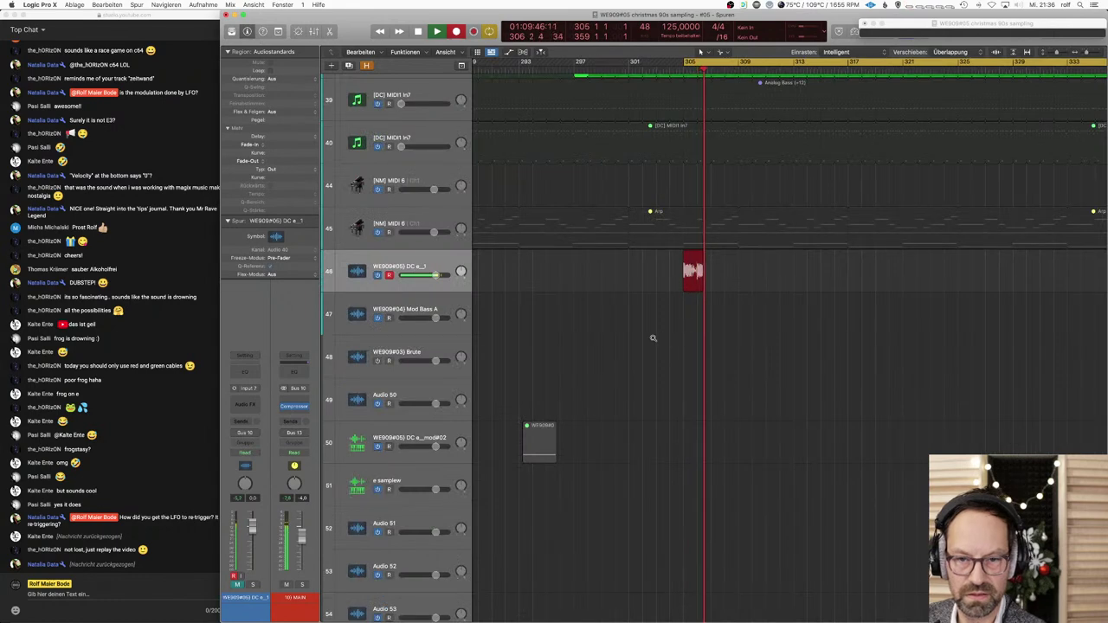
{"action": "key", "text": "z"}
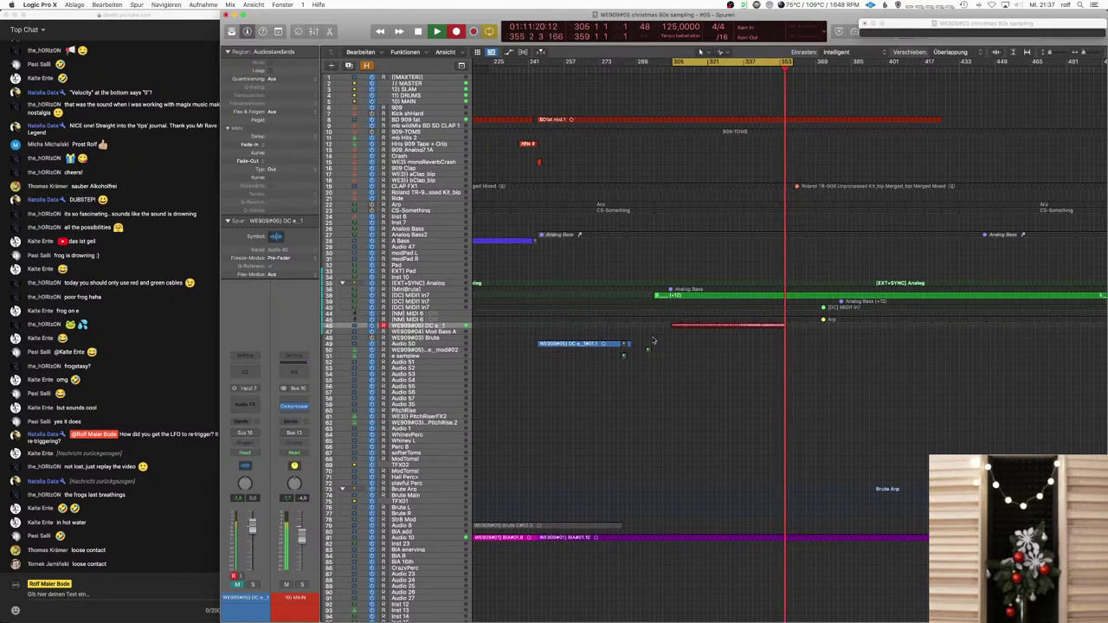
{"action": "key", "text": "space"}
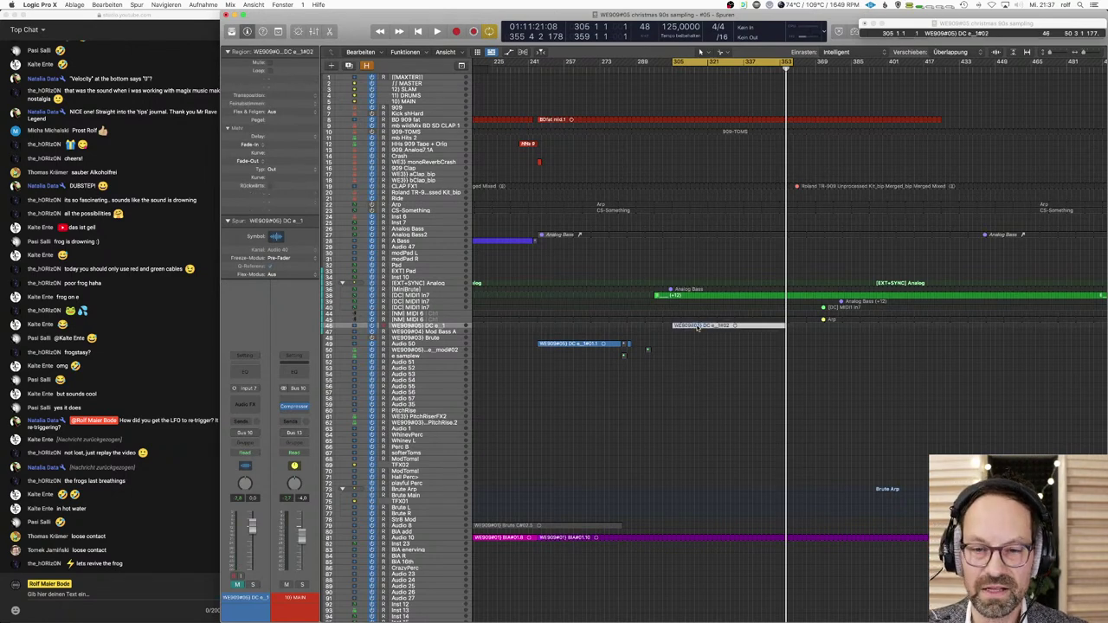
Step: Move the new DC e_1#02 recording to track 52 at bar 305 and play it soloed
{"action": "left_click", "coordinate": [698, 327]}
{"action": "left_click_drag", "start_coordinate": [697, 328], "coordinate": [699, 353]}
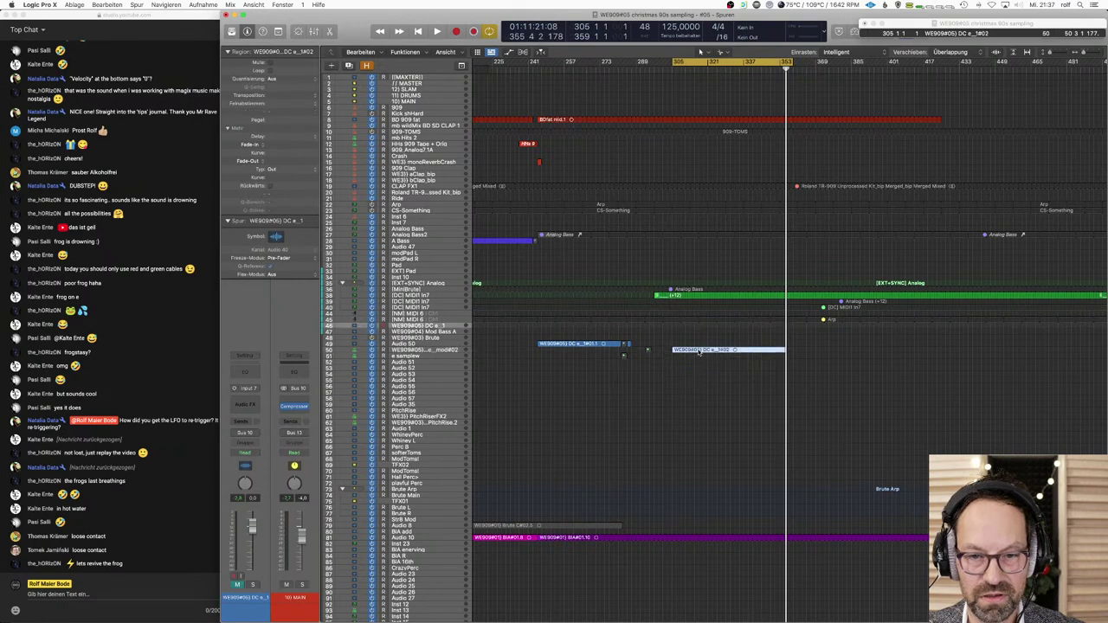
{"action": "key", "text": "ctrl+s"}
{"action": "key", "text": "shift+Return"}
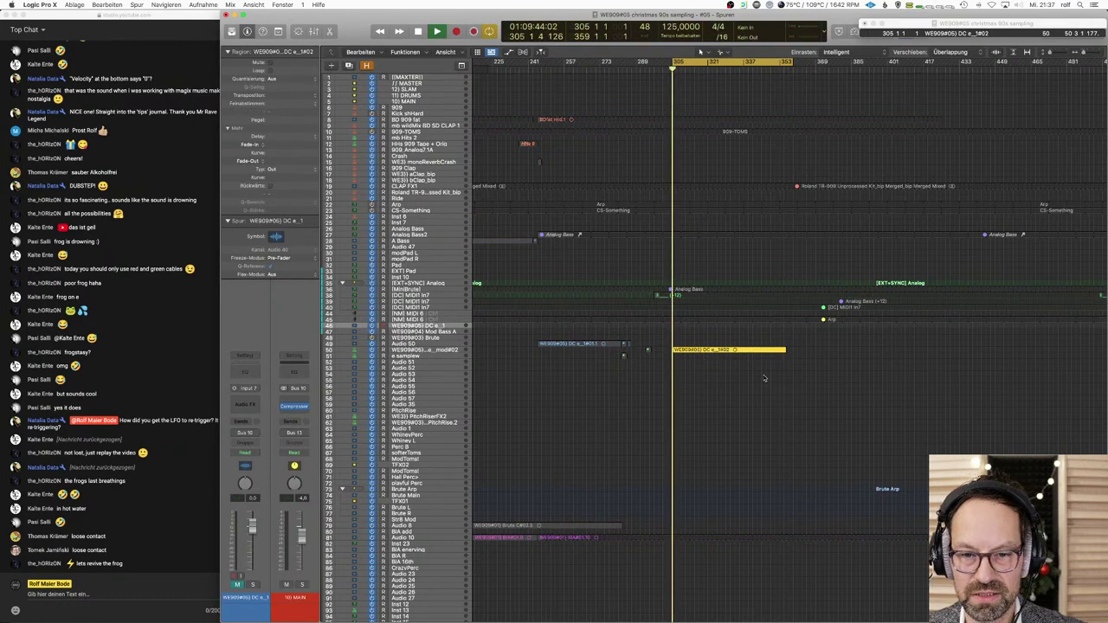
{"action": "key", "text": "space"}
{"action": "left_click_drag", "start_coordinate": [668, 350], "coordinate": [703, 373]}
{"action": "key", "text": "space"}
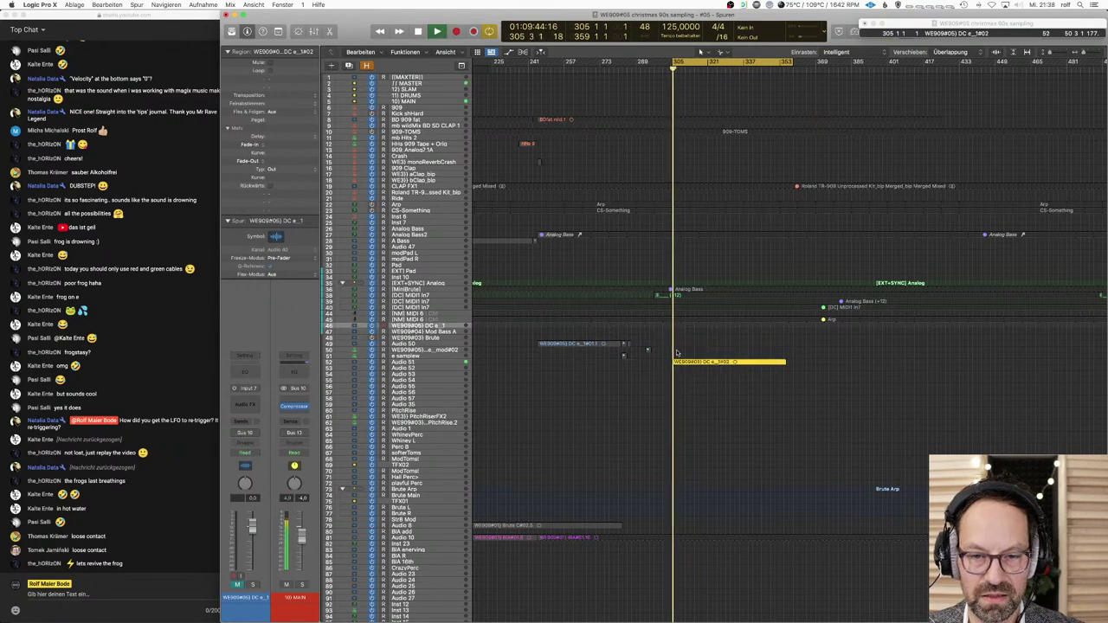
Step: Stop playback, end the solo and mute the DC e_1#02 region at bar 305
{"action": "key", "text": "space"}
{"action": "key", "text": "ctrl+s"}
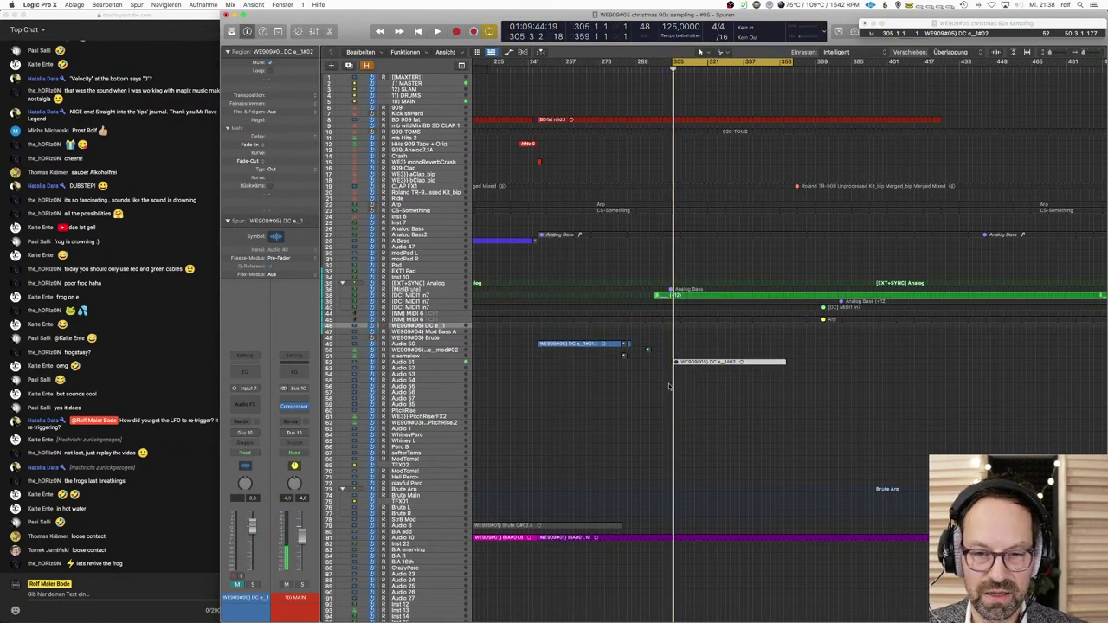
{"action": "key", "text": "super+Right"}
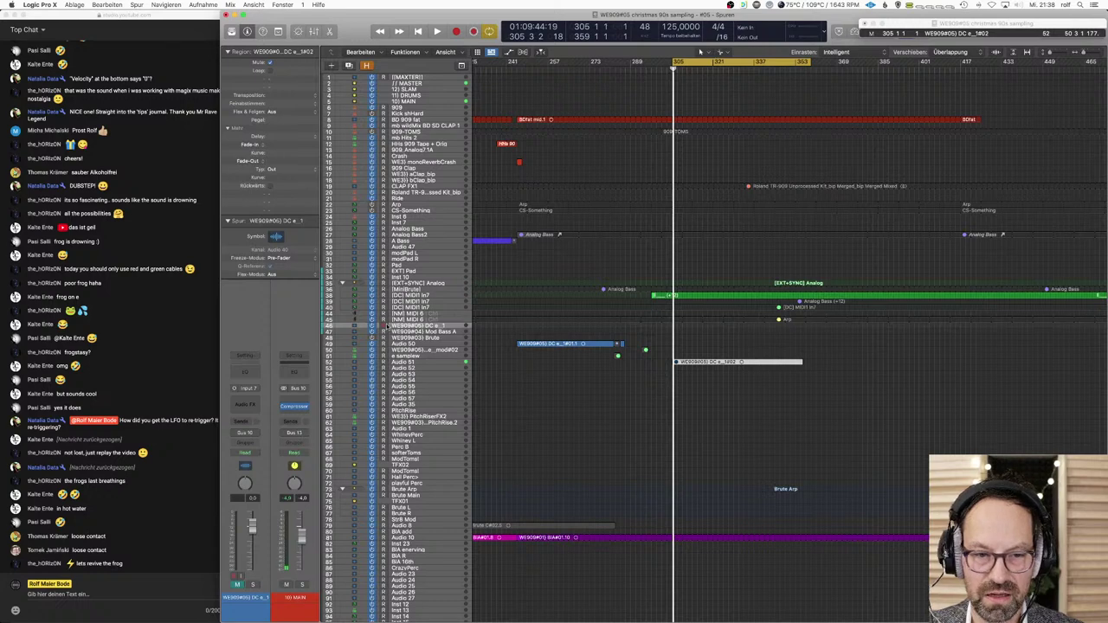
Step: Arm audio track 46 and play briefly from bar 305 to check the synth input
{"action": "left_click", "coordinate": [387, 325]}
{"action": "key", "text": "space"}
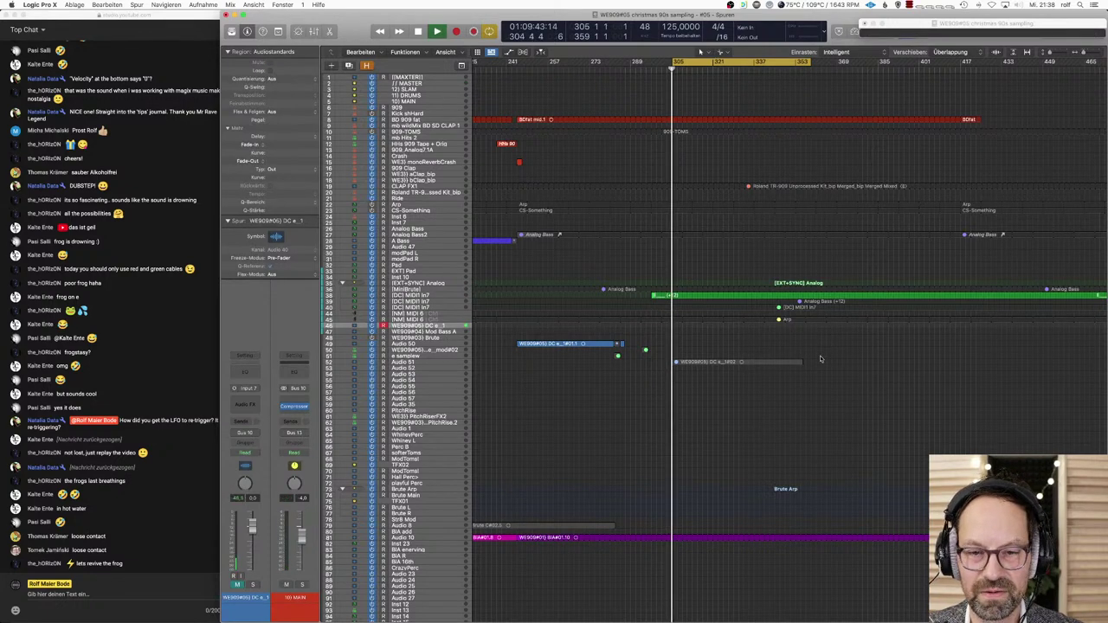
{"action": "key", "text": "space"}
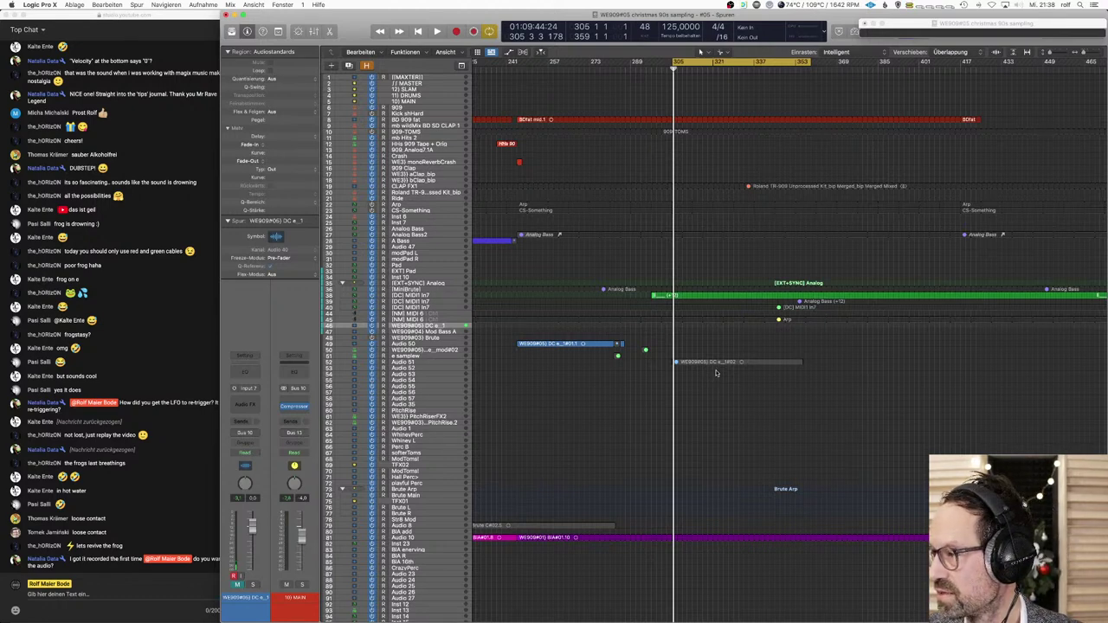
Step: Narrow the project window to give the live chat beside it more room
{"action": "key", "text": "super+Right"}
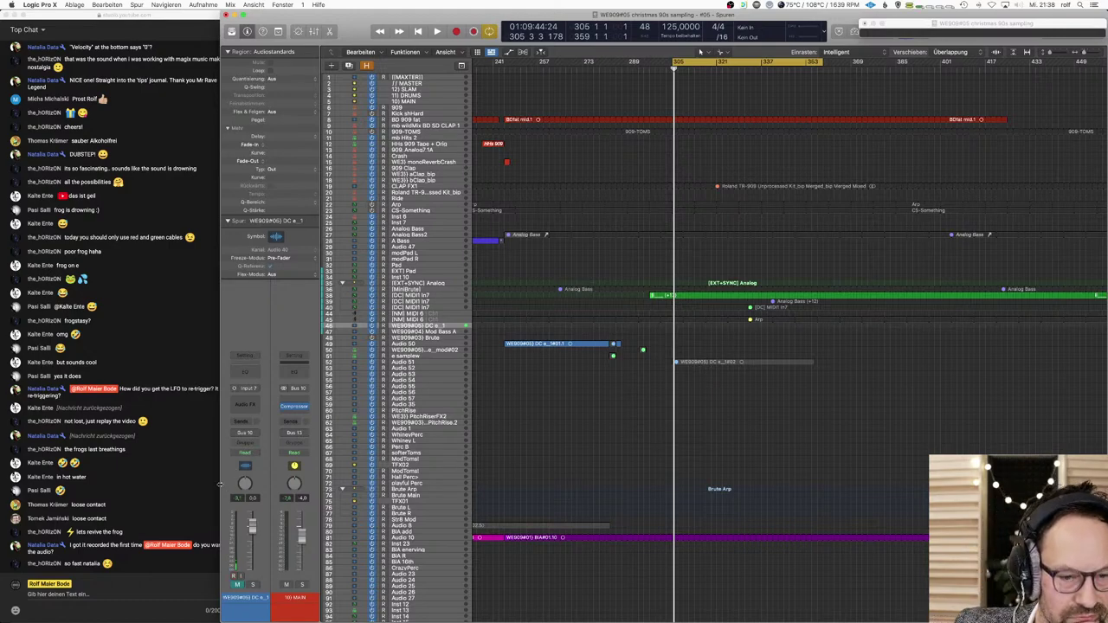
{"action": "left_click_drag", "start_coordinate": [219, 484], "coordinate": [238, 487]}
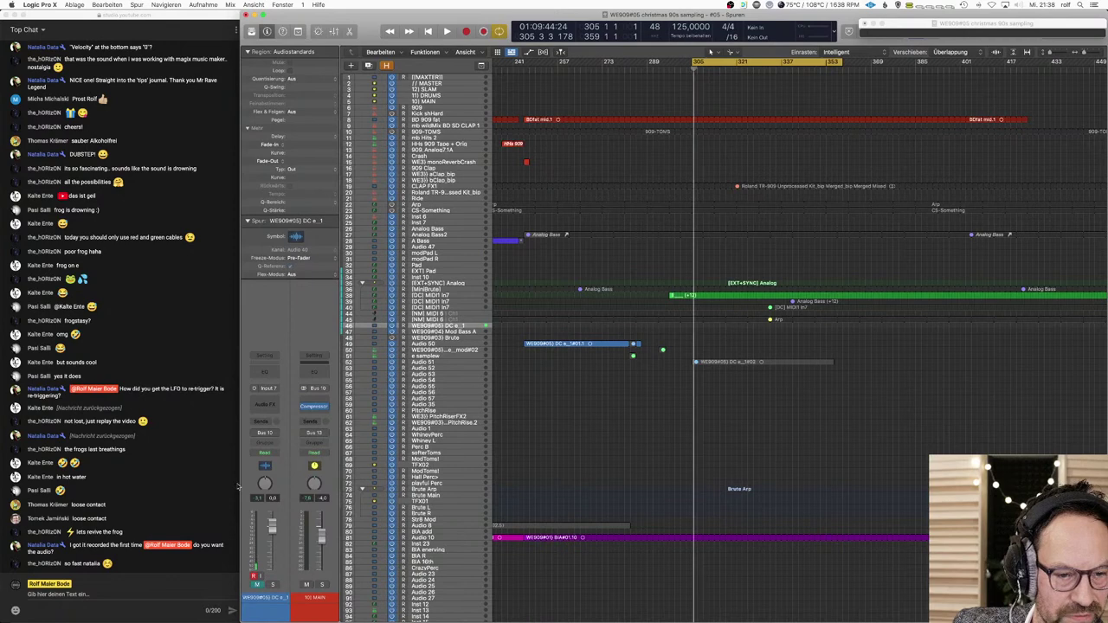
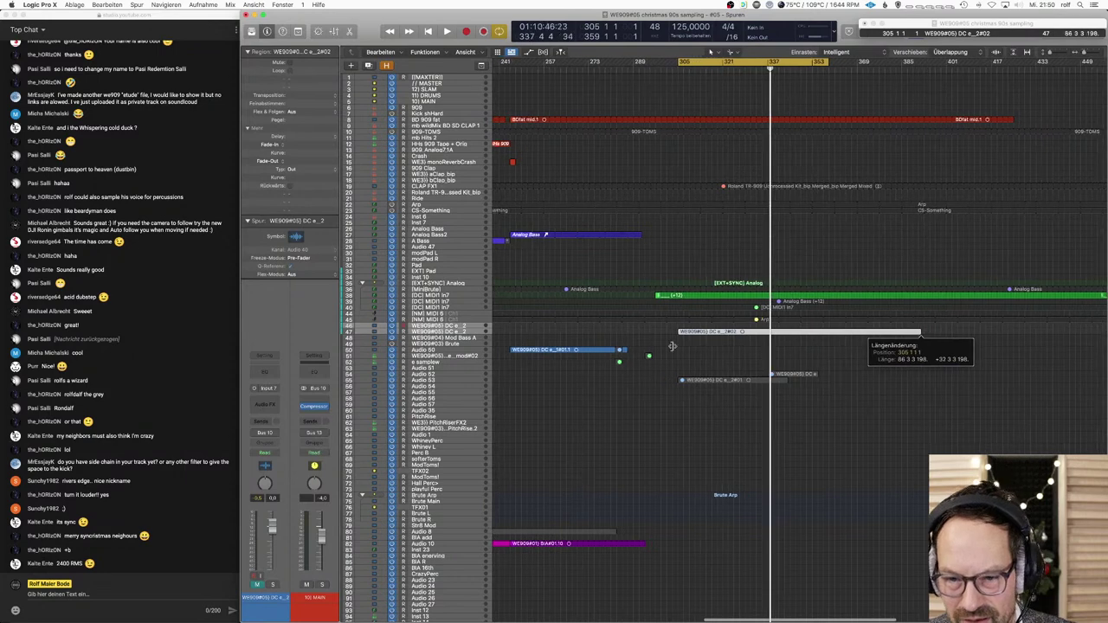
Step: Move the DC e_2#02 recording from track 47 to Audio 54 and set the cycle from bar 337 to bar 435
{"action": "left_click_drag", "start_coordinate": [734, 332], "coordinate": [734, 388]}
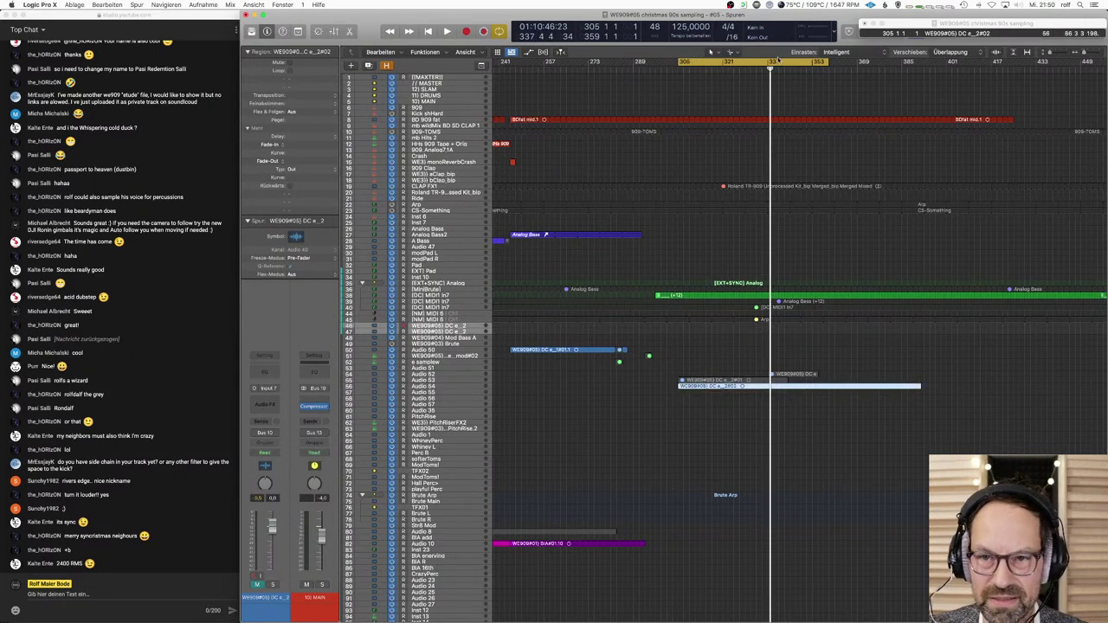
{"action": "left_click_drag", "start_coordinate": [773, 62], "coordinate": [1042, 63]}
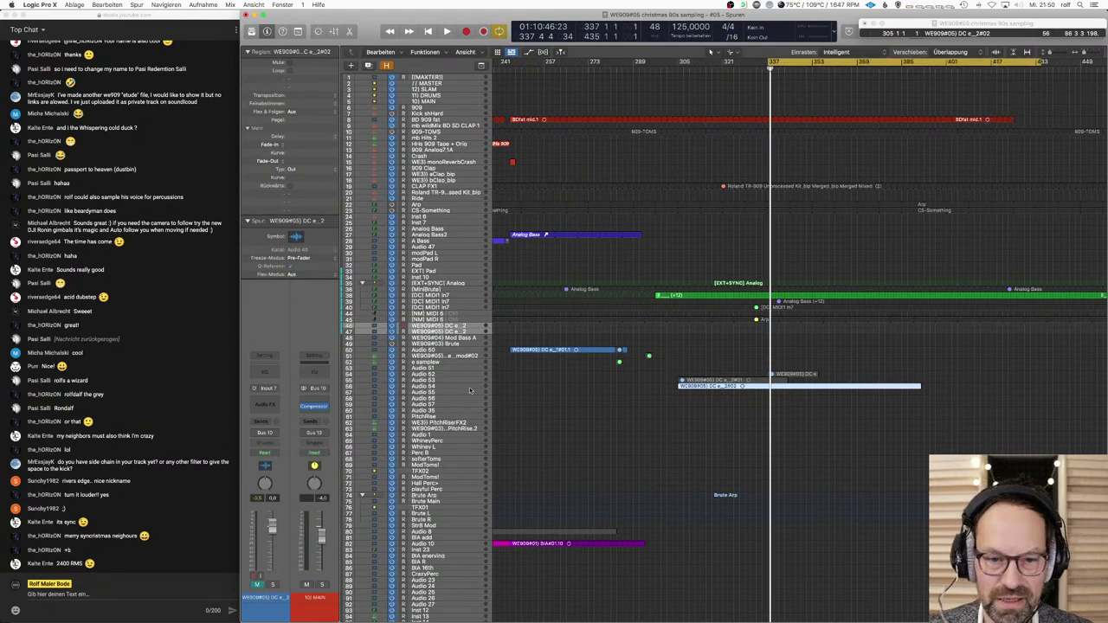
{"action": "left_click", "coordinate": [470, 382]}
{"action": "left_click", "coordinate": [755, 385]}
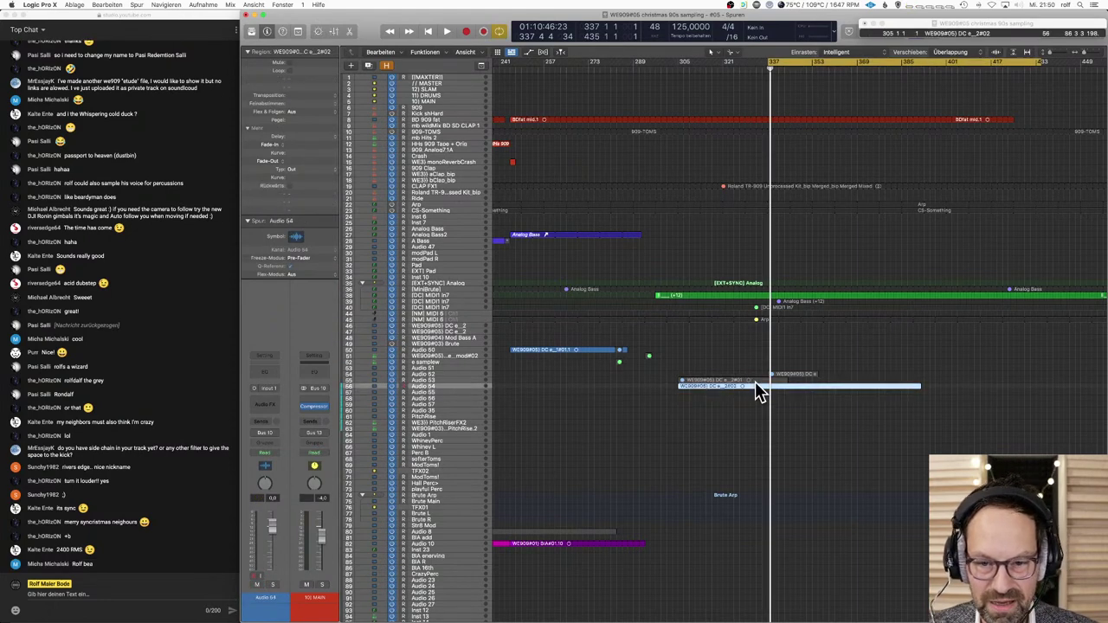
Step: Solo the DC e_2#02 recording on Audio 54 and play it from bar 337 while inspecting its waveform
{"action": "left_click_drag", "start_coordinate": [899, 463], "coordinate": [787, 382]}
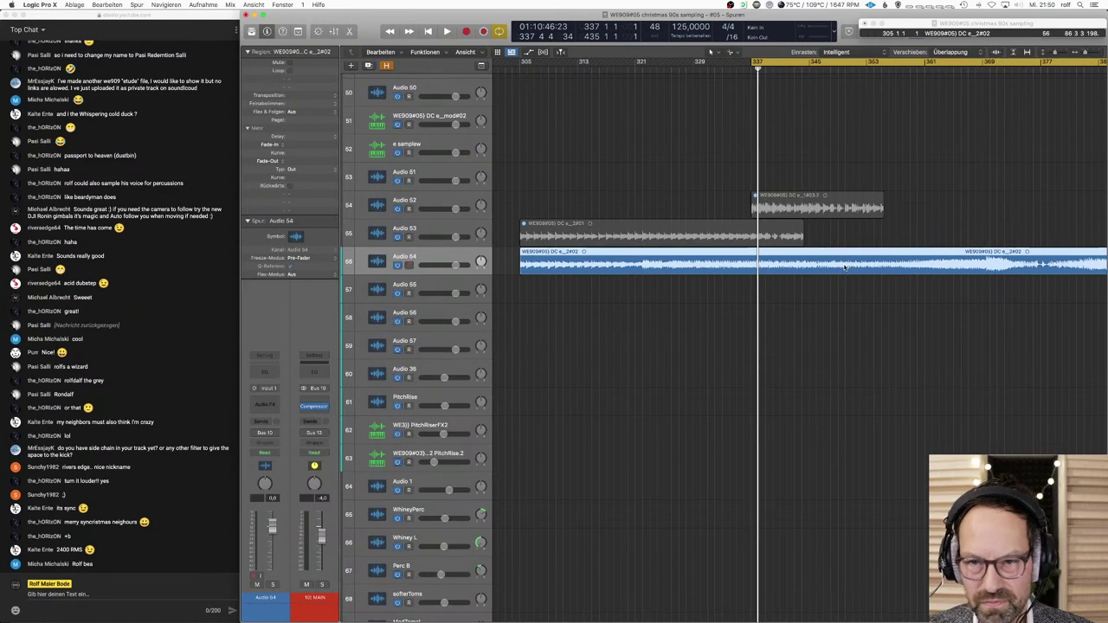
{"action": "key", "text": "ctrl+s"}
{"action": "key", "text": "super+Right"}
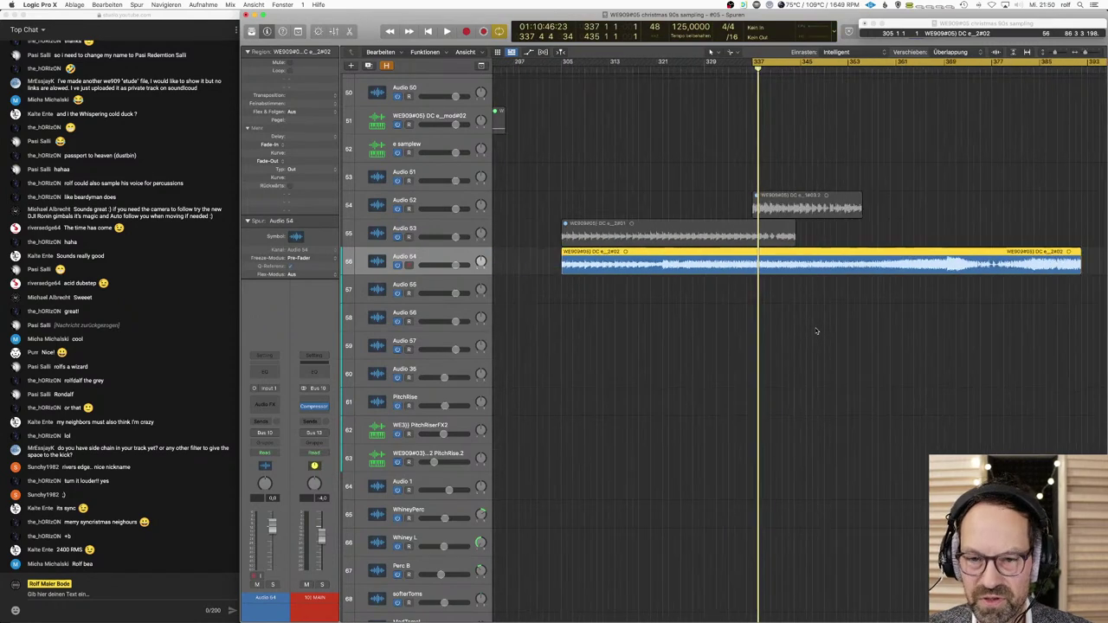
{"action": "key", "text": "super+Left"}
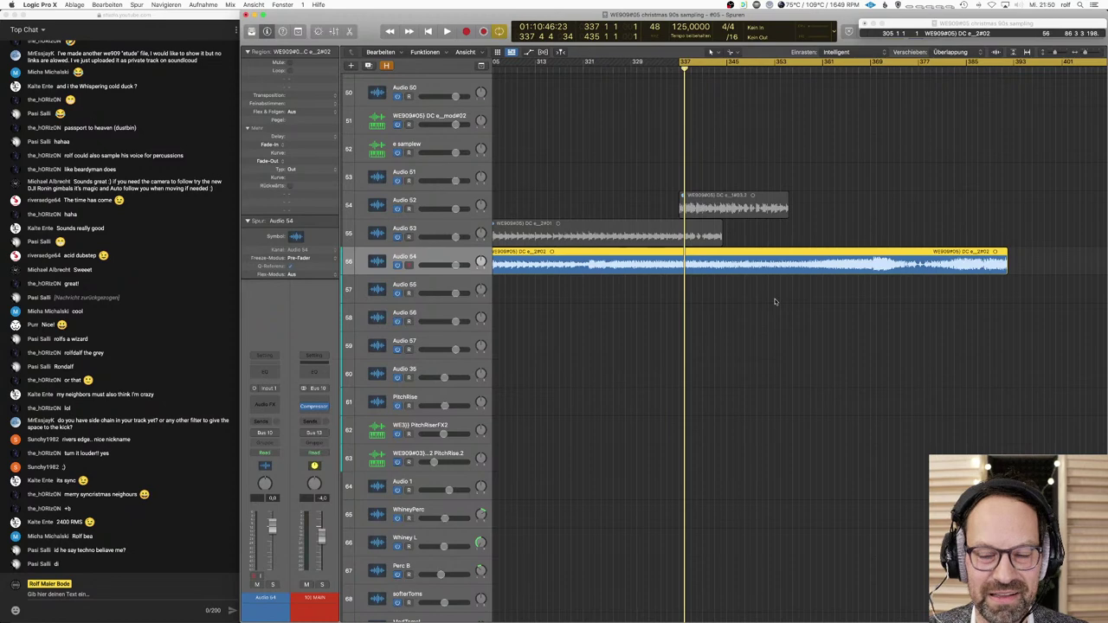
{"action": "key", "text": "space"}
{"action": "key", "text": "z"}
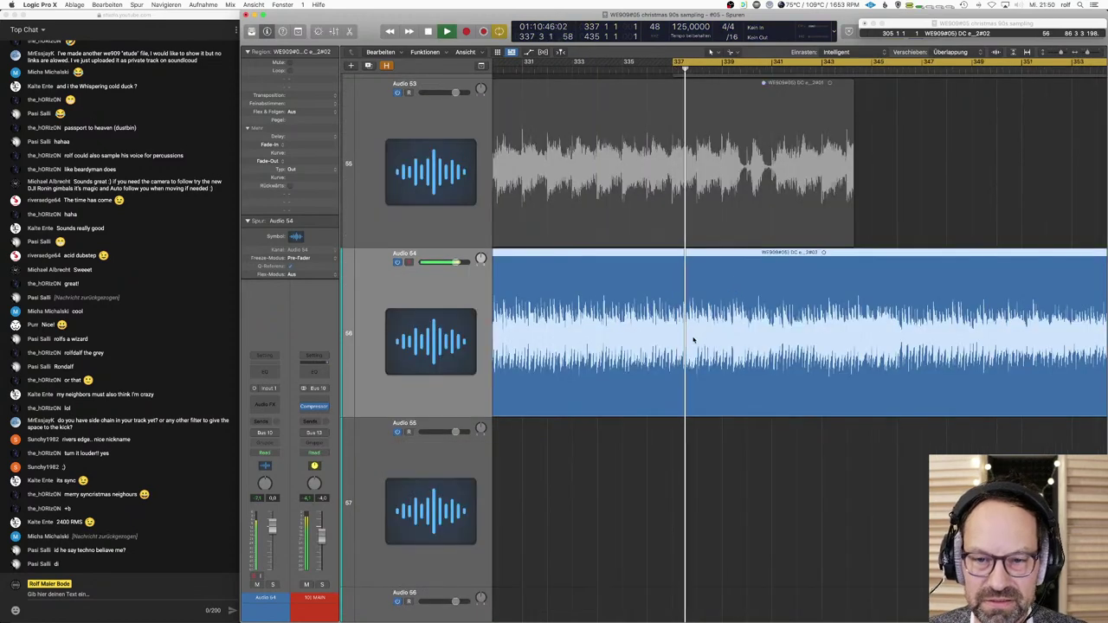
{"action": "key", "text": "z"}
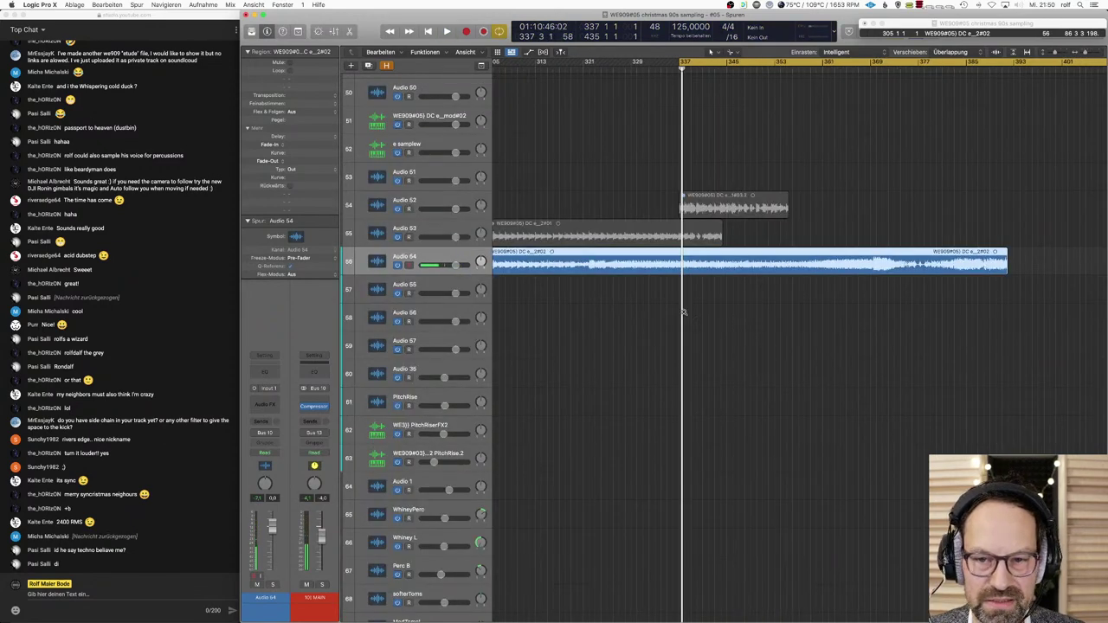
{"action": "key", "text": "z"}
Step: Mute the long MIDI region starting at bar 297 and move the playhead to the start of the DC e_2#02 recording
{"action": "left_click", "coordinate": [663, 296]}
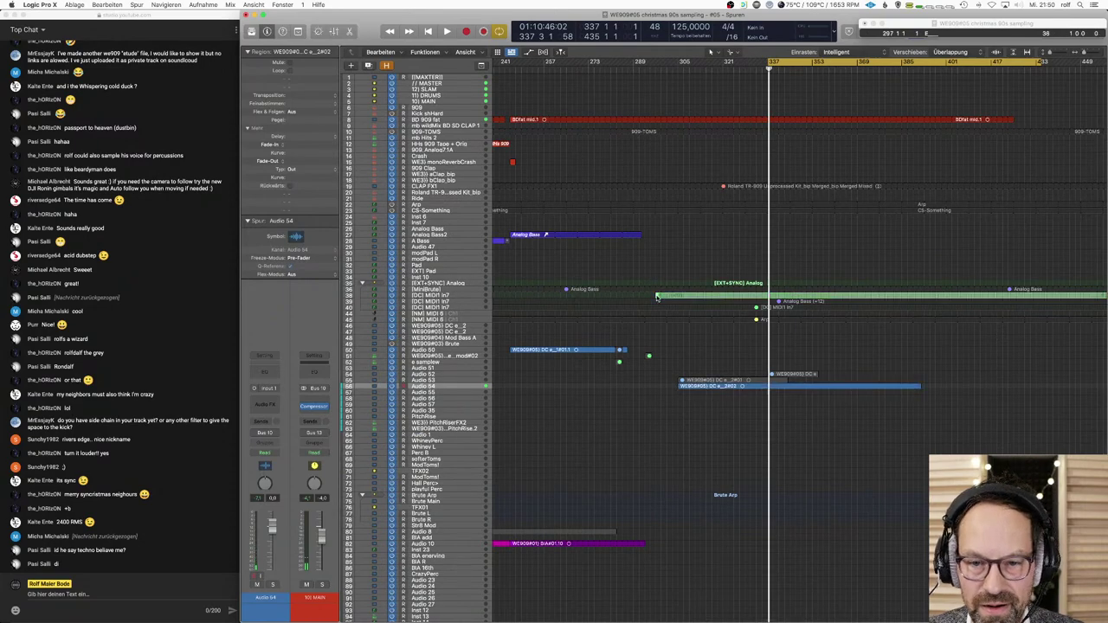
{"action": "left_click", "coordinate": [779, 386]}
{"action": "key", "text": "shift+Return"}
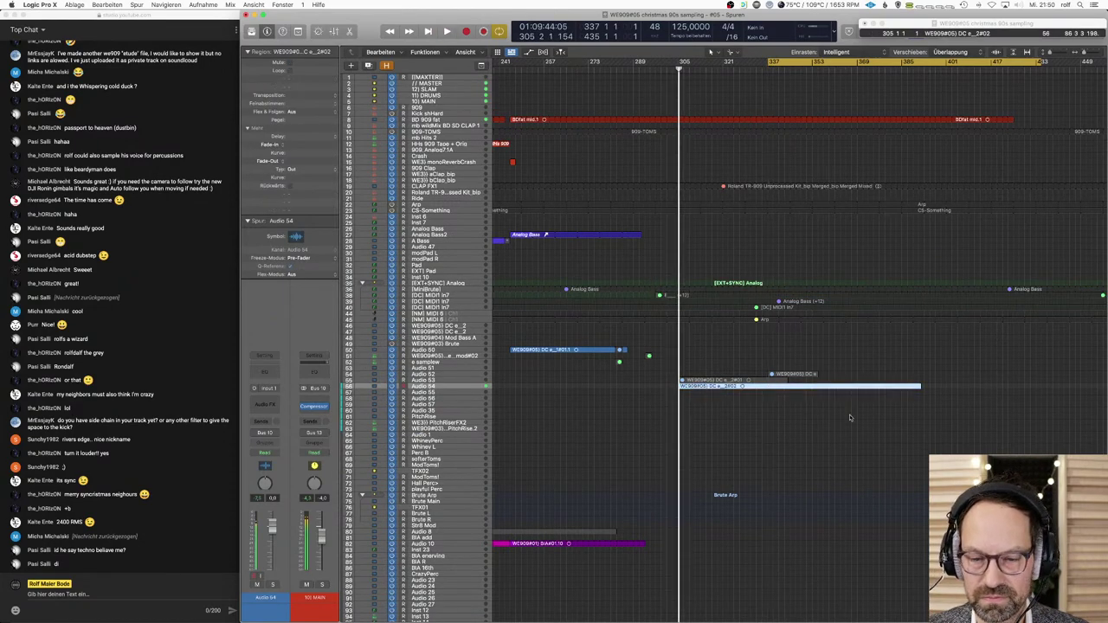
Step: Nudge the DC e_2#02 recording slightly later so that it starts at 305 1 1 123
{"action": "key", "text": "z"}
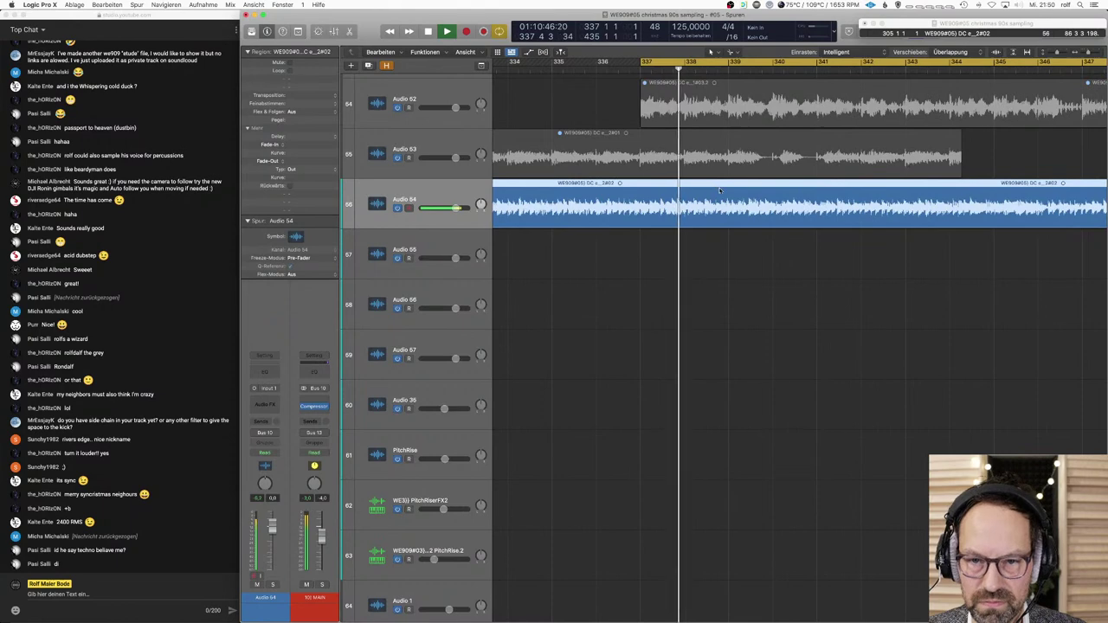
{"action": "key", "text": "super+Right"}
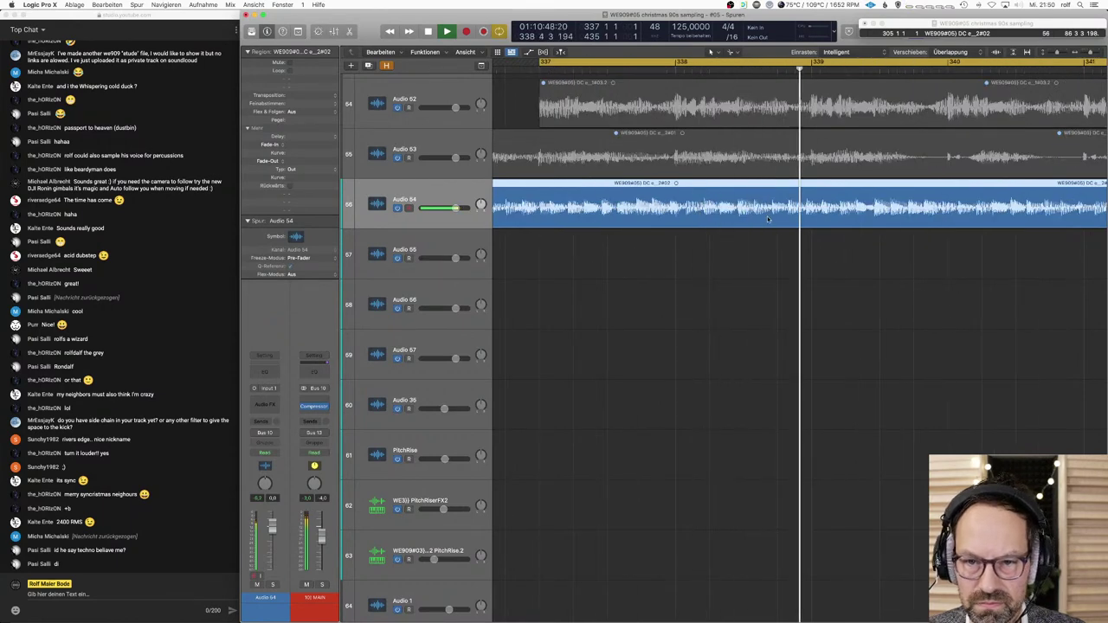
{"action": "left_click", "coordinate": [833, 201]}
{"action": "left_click_drag", "start_coordinate": [834, 200], "coordinate": [838, 201]}
Step: Set the cycle start to 338 4 3 1 and play the arrangement from there
{"action": "left_click_drag", "start_coordinate": [795, 59], "coordinate": [965, 61]}
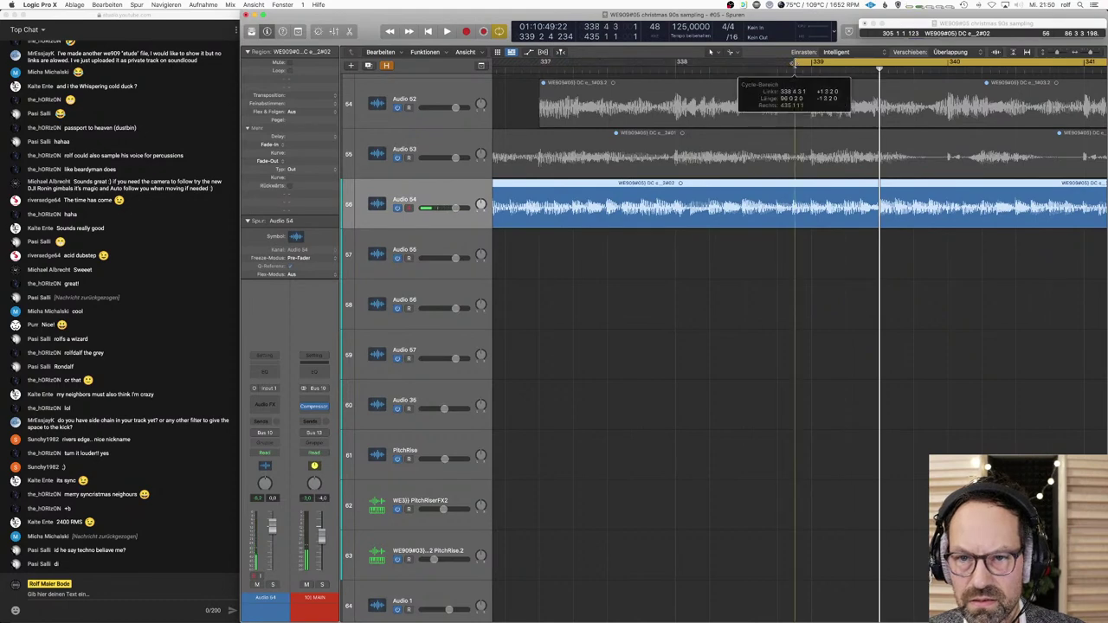
{"action": "key", "text": "space"}
{"action": "key", "text": "z"}
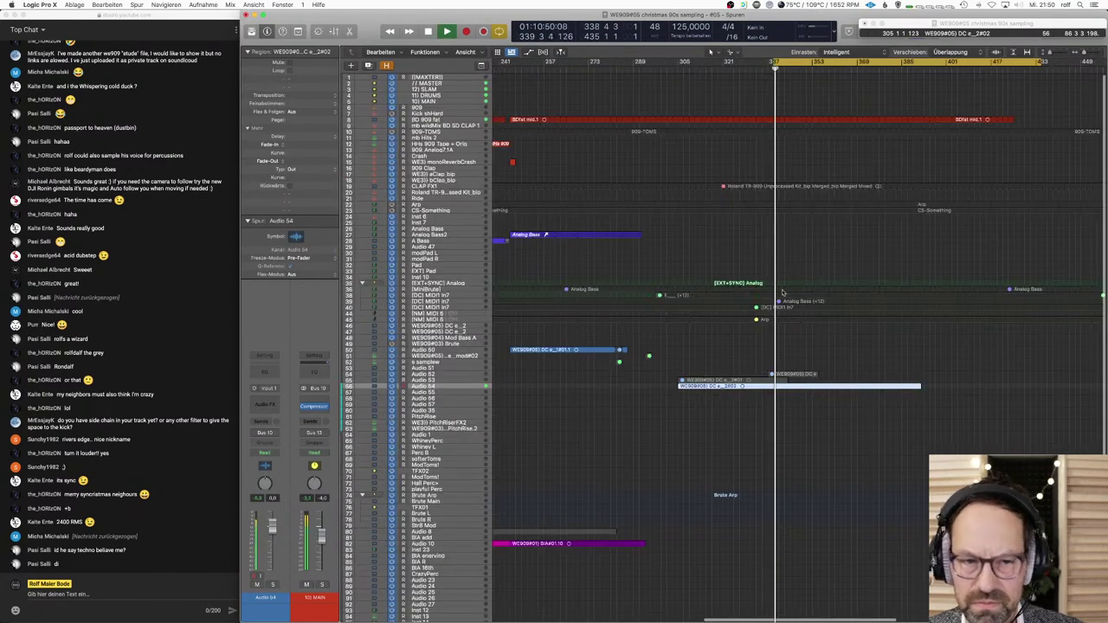
Step: Add sends to Bus 2 and Bus 3 on the Audio 54 channel and raise their levels
{"action": "left_click", "coordinate": [265, 421]}
{"action": "mouse_move", "coordinate": [294, 432]}
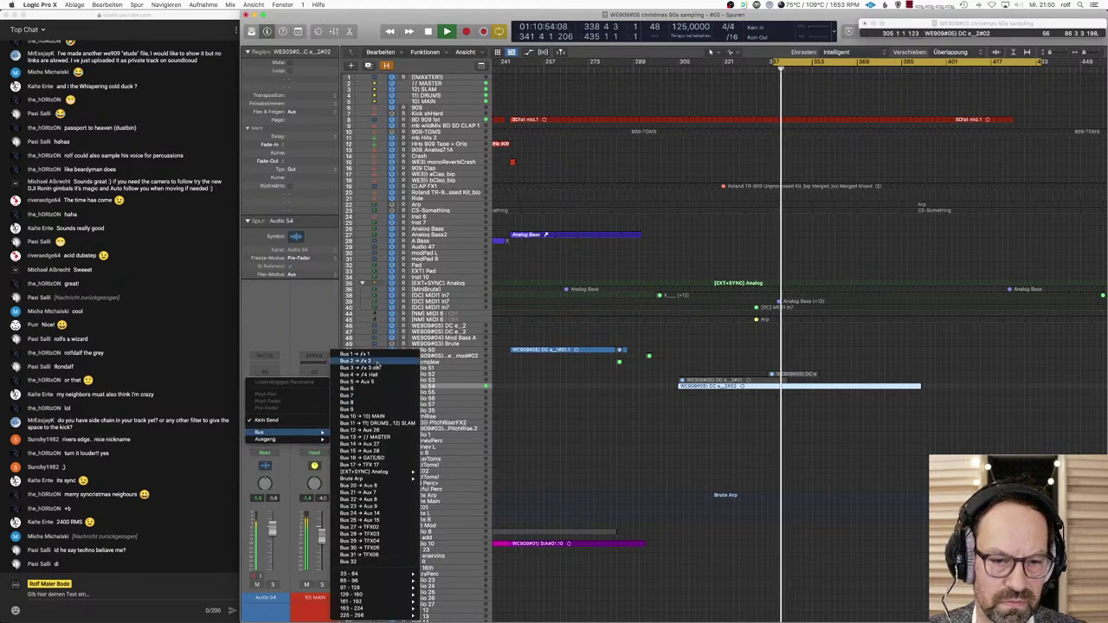
{"action": "left_click", "coordinate": [374, 404]}
{"action": "left_click", "coordinate": [266, 425]}
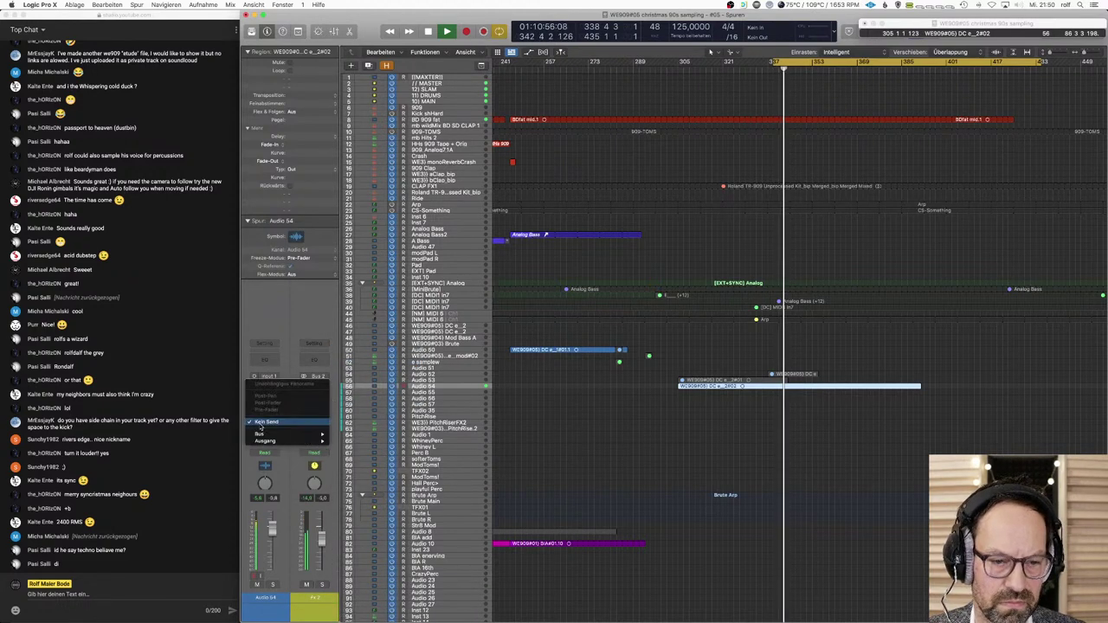
{"action": "left_click", "coordinate": [287, 430]}
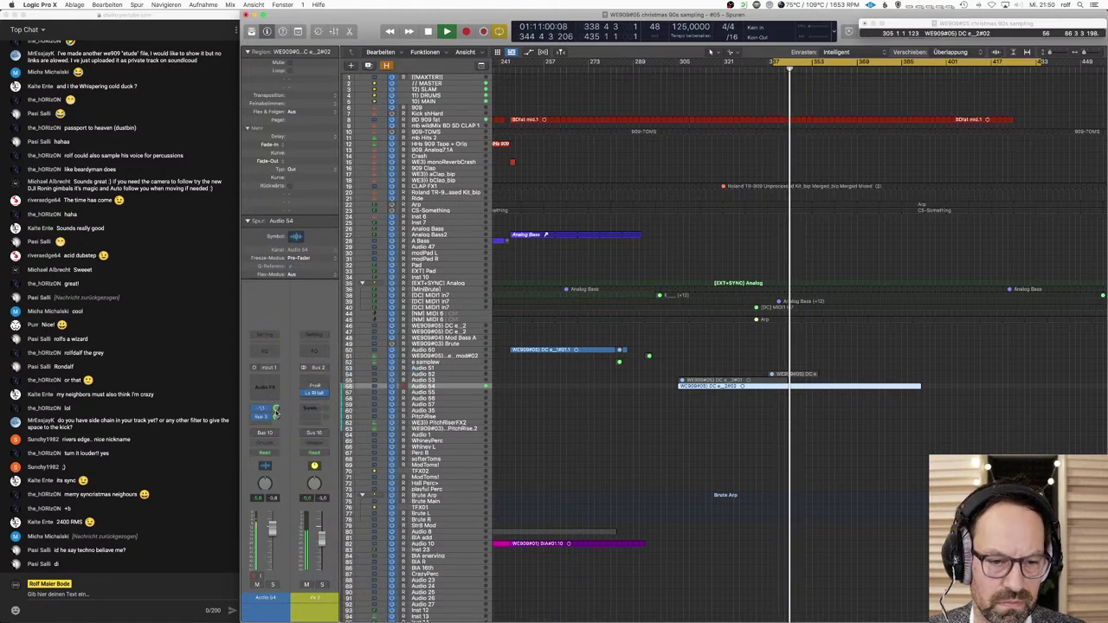
Step: Split the Audio 54 recording at bar 345 and nudge its later part slightly earlier, to 344 4 4 217
{"action": "left_click_drag", "start_coordinate": [730, 420], "coordinate": [815, 373]}
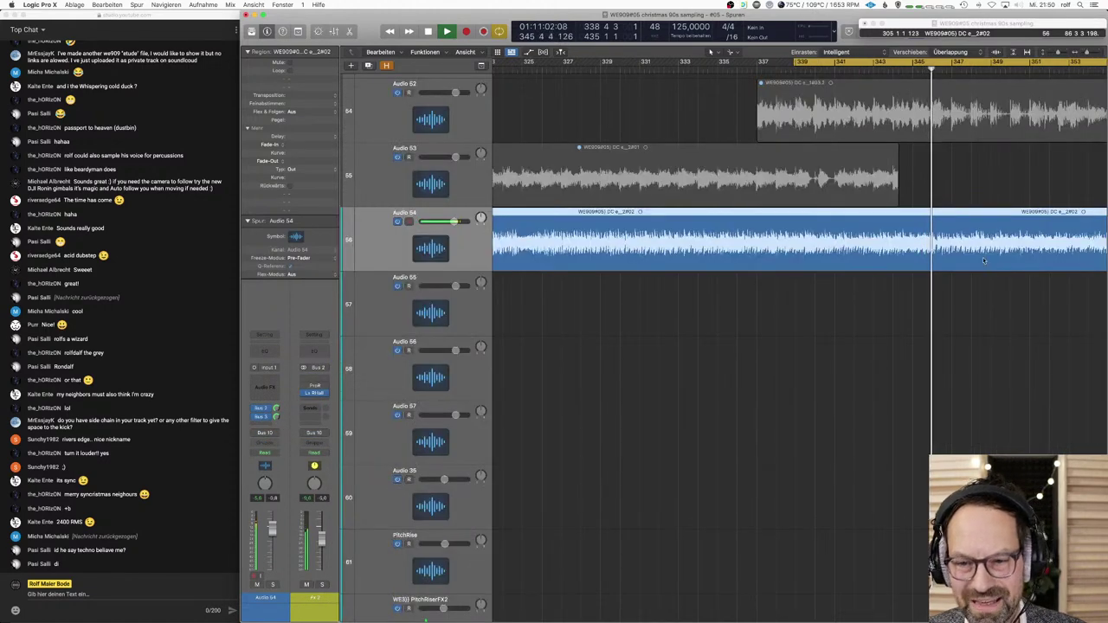
{"action": "left_click", "coordinate": [919, 264]}
{"action": "left_click", "coordinate": [995, 311], "text": "ctrl+alt"}
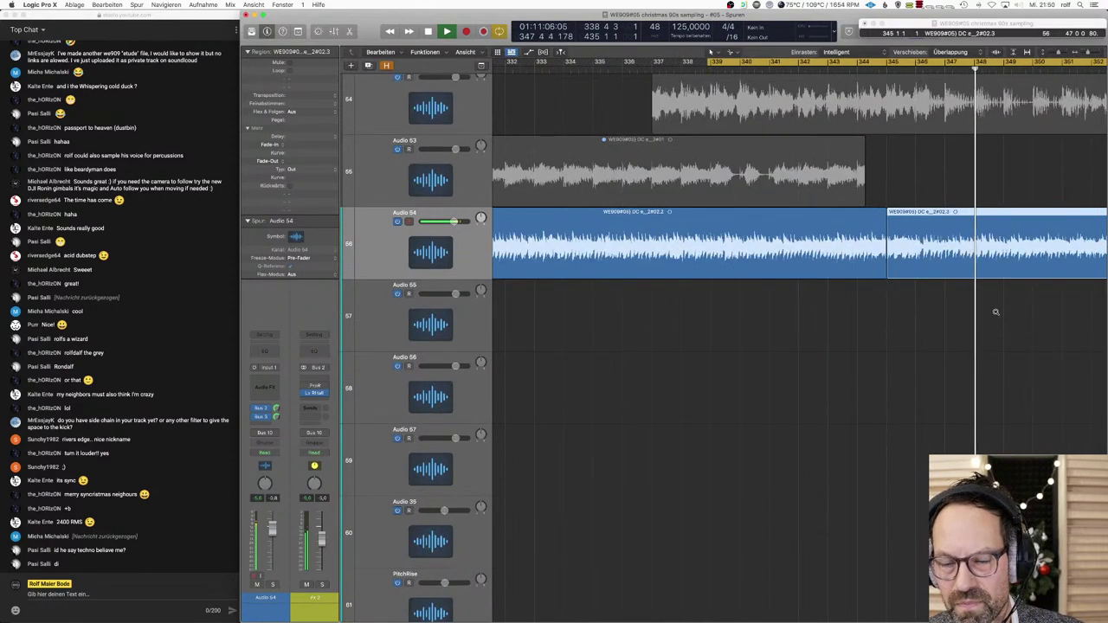
{"action": "left_click", "coordinate": [785, 347], "text": "ctrl+alt"}
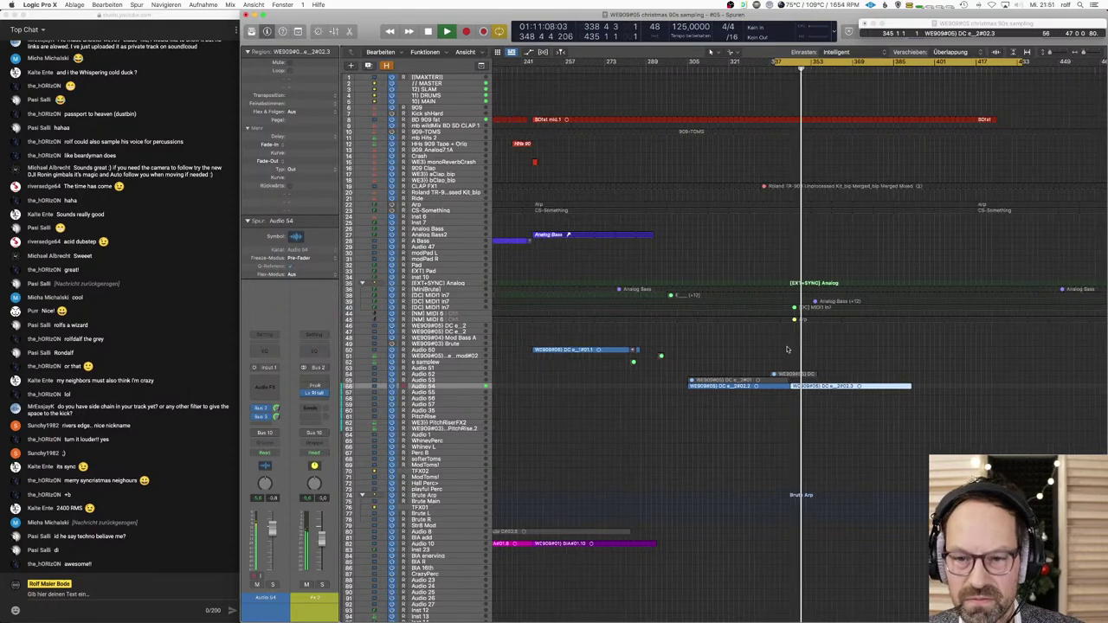
{"action": "left_click", "coordinate": [882, 406], "text": "ctrl+alt"}
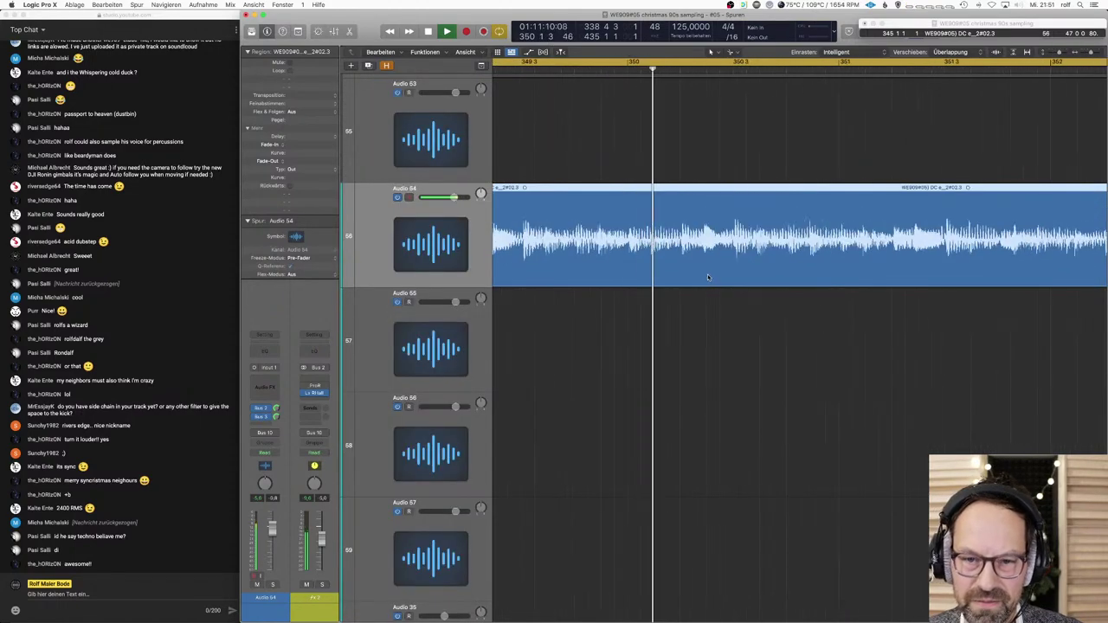
Step: Copy the HHs 909 Tape + Orig region on track 12 to bar 353
{"action": "left_click", "coordinate": [736, 365], "text": "ctrl+alt"}
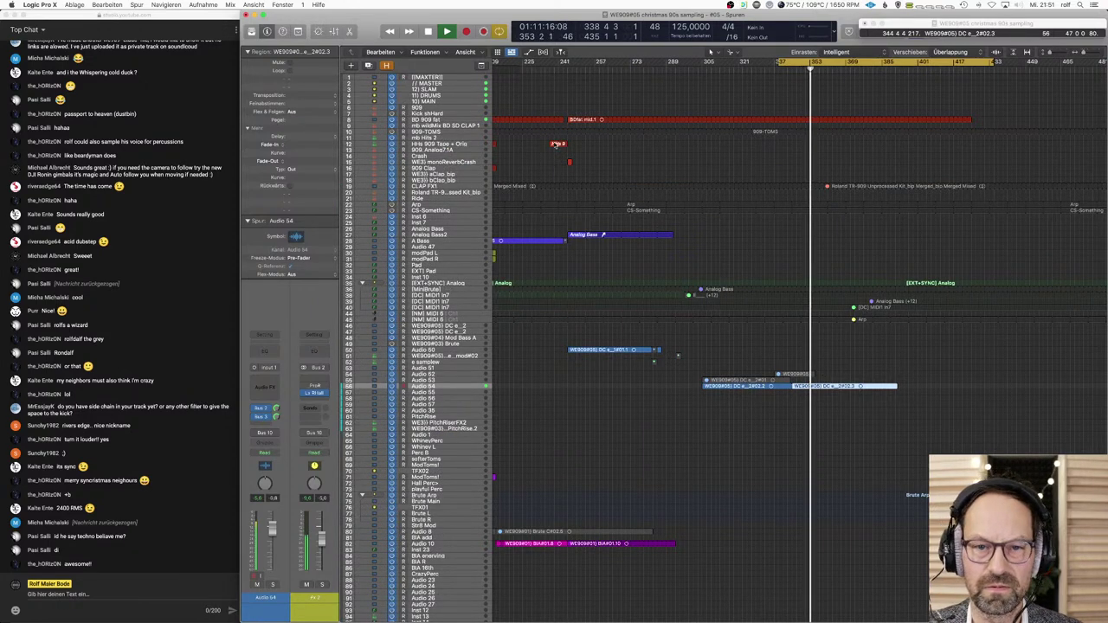
{"action": "left_click_drag", "start_coordinate": [556, 144], "coordinate": [811, 145]}
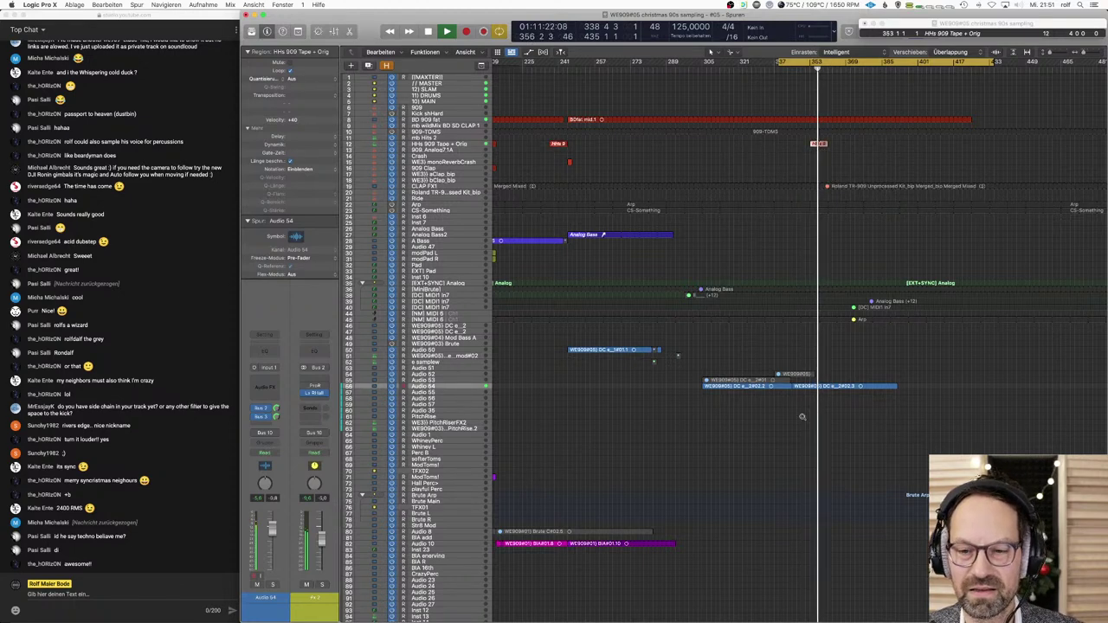
Step: Split the later part of the Audio 54 recording again at bar 352
{"action": "left_click", "coordinate": [804, 386]}
{"action": "key", "text": "z"}
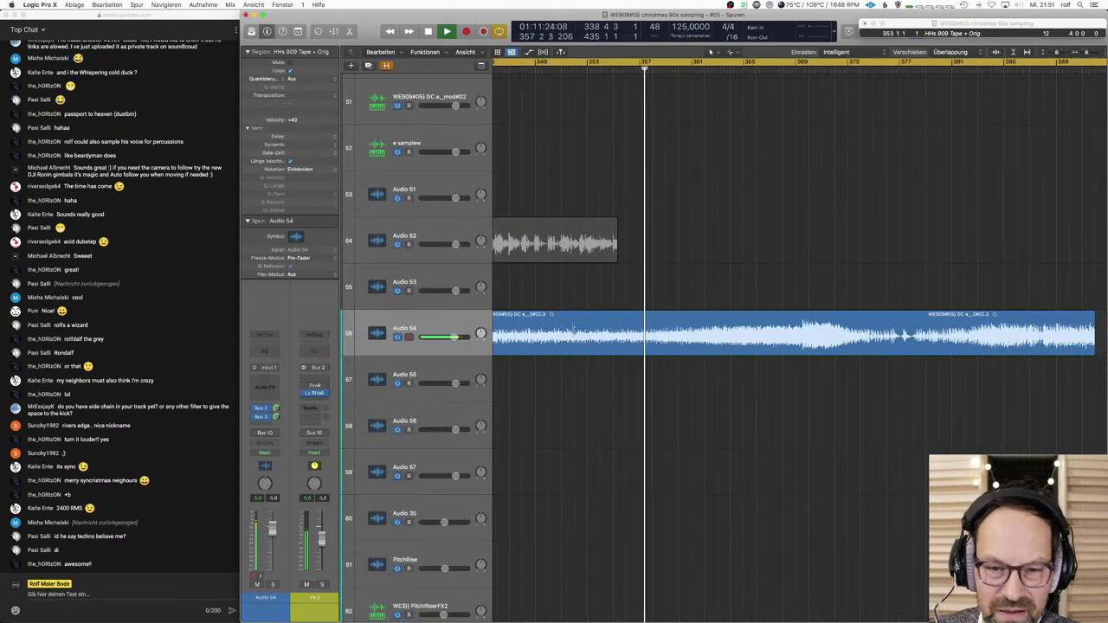
{"action": "left_click", "coordinate": [566, 342]}
{"action": "scroll", "coordinate": [699, 329], "scroll_direction": "up", "scroll_amount": 3}
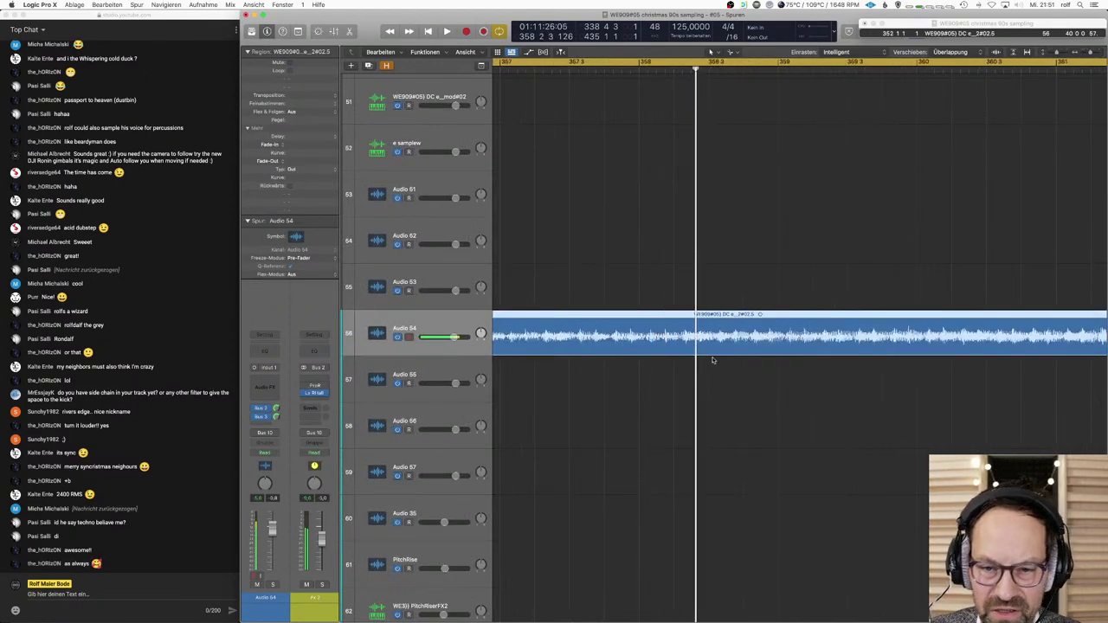
Step: Nudge the last Audio 54 segment earlier to 351 4 3 170 and play the arrangement from about bar 357
{"action": "key", "text": "space"}
{"action": "left_click_drag", "start_coordinate": [715, 341], "coordinate": [702, 340]}
{"action": "left_click", "coordinate": [545, 72]}
{"action": "key", "text": "space"}
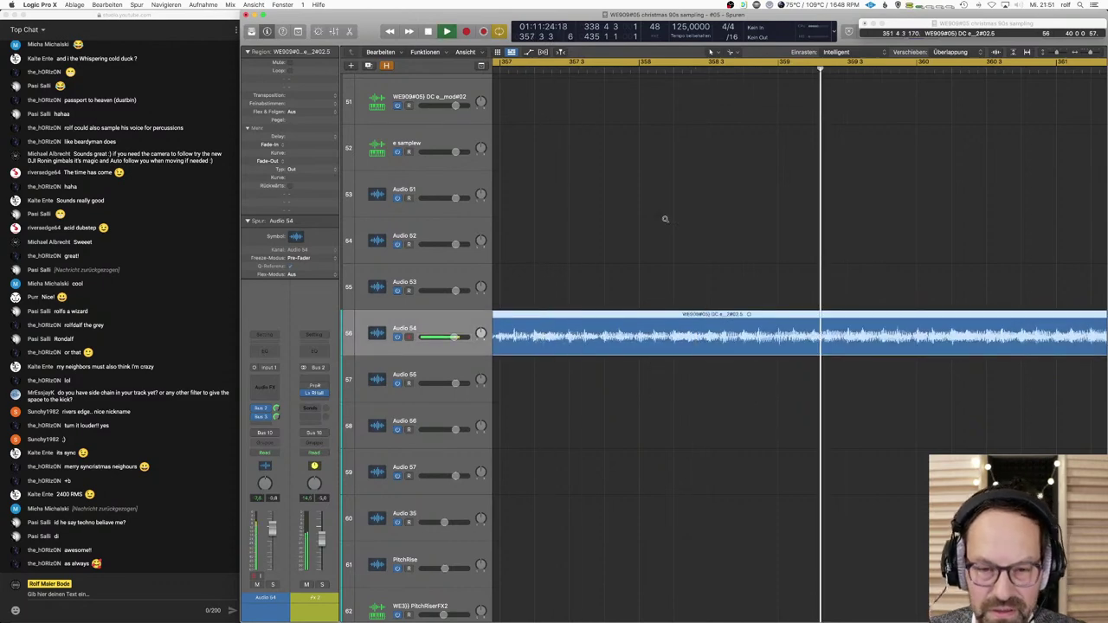
{"action": "key", "text": "z"}
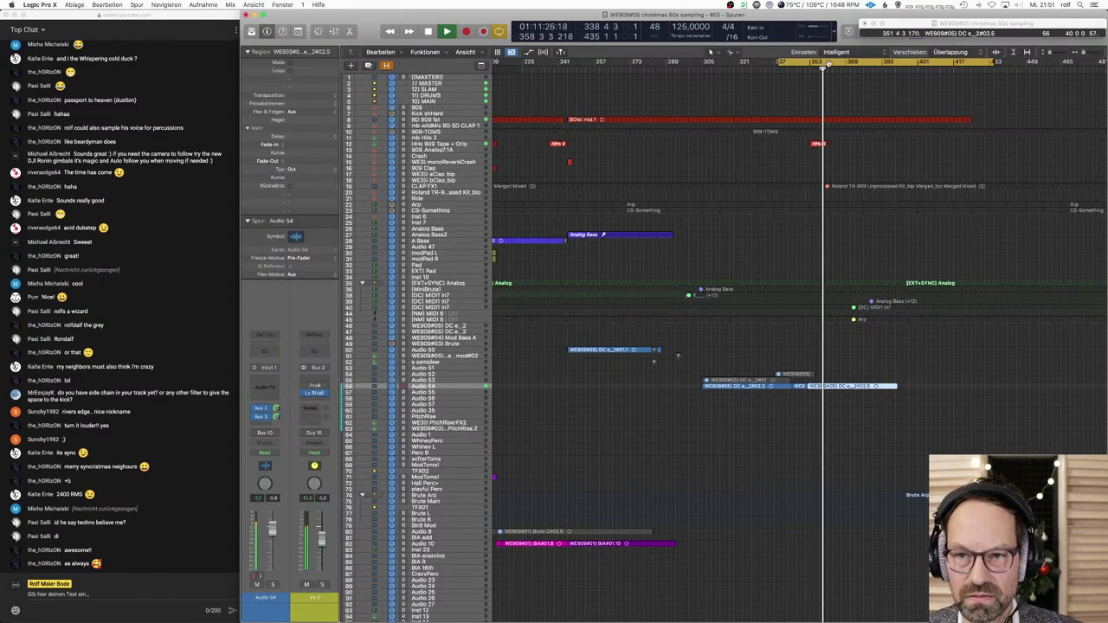
{"action": "scroll", "coordinate": [805, 418], "scroll_direction": "down", "scroll_amount": 2}
{"action": "scroll", "coordinate": [803, 419], "scroll_direction": "down", "scroll_amount": 3}
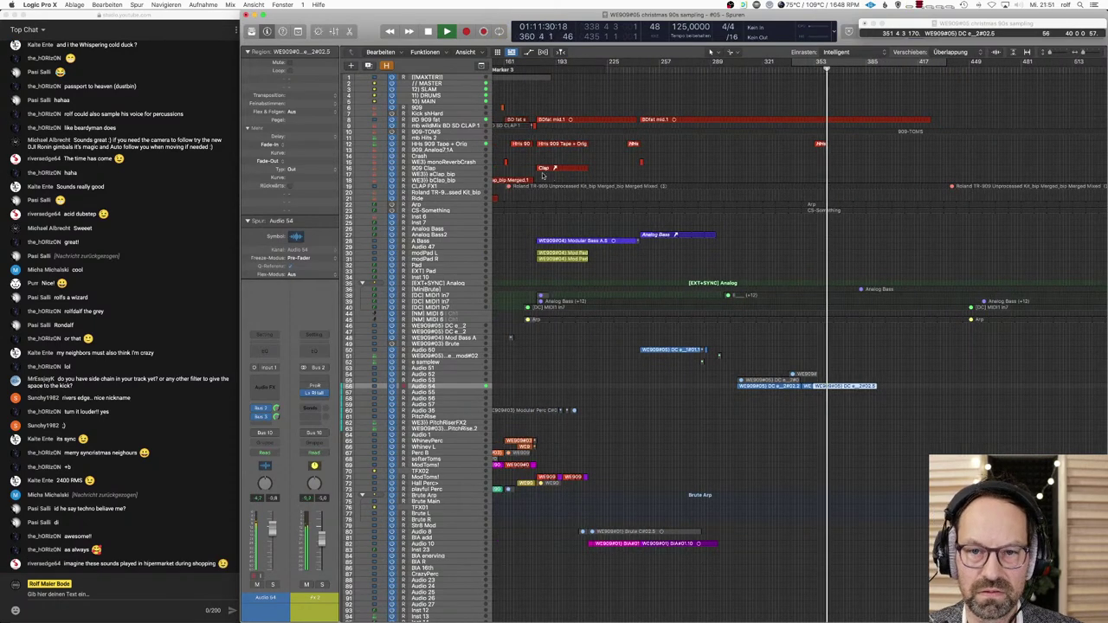
Step: Copy the Clap region on the 909 Clap track to bar 360 and cut the BDfat mid.1 loop off at about bar 365
{"action": "left_click_drag", "start_coordinate": [544, 168], "coordinate": [826, 170]}
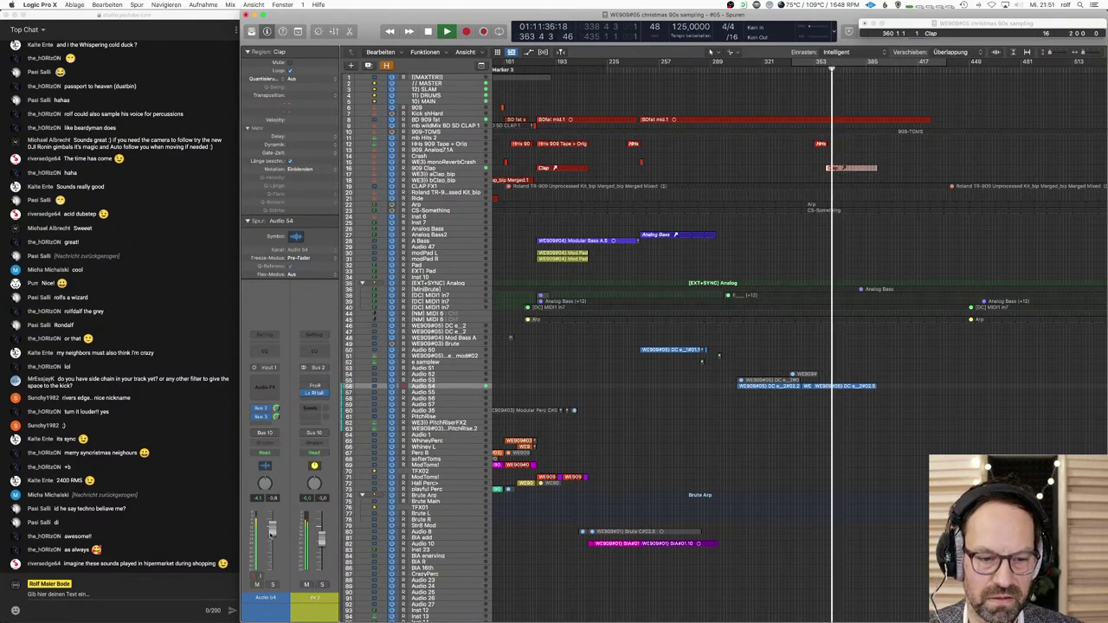
{"action": "left_click", "coordinate": [831, 119]}
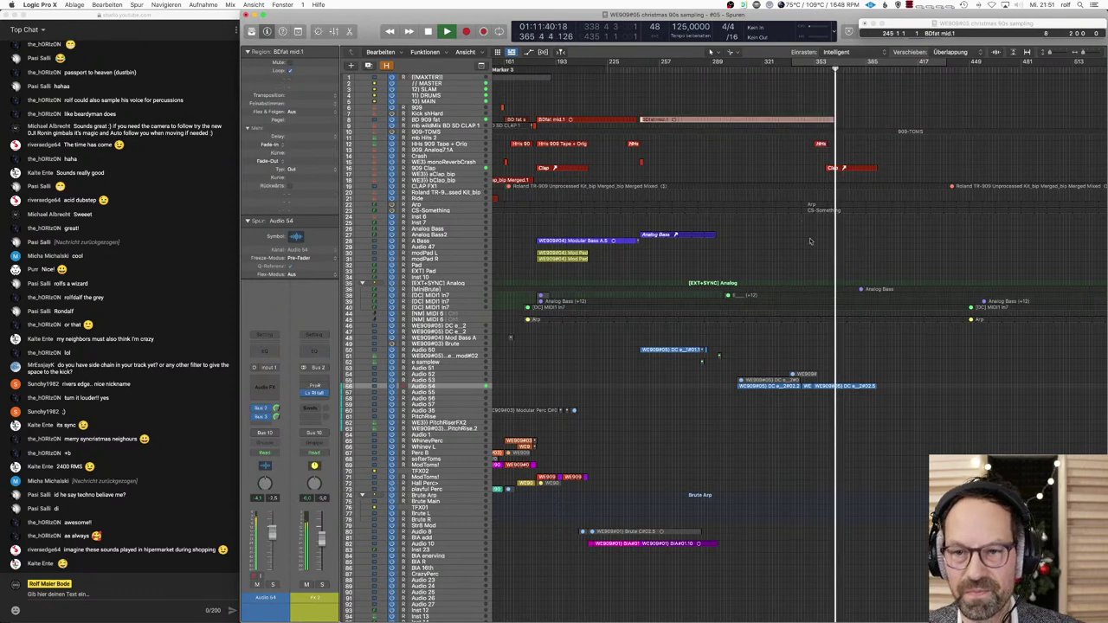
{"action": "key", "text": "super+Right"}
{"action": "key", "text": "super+Left"}
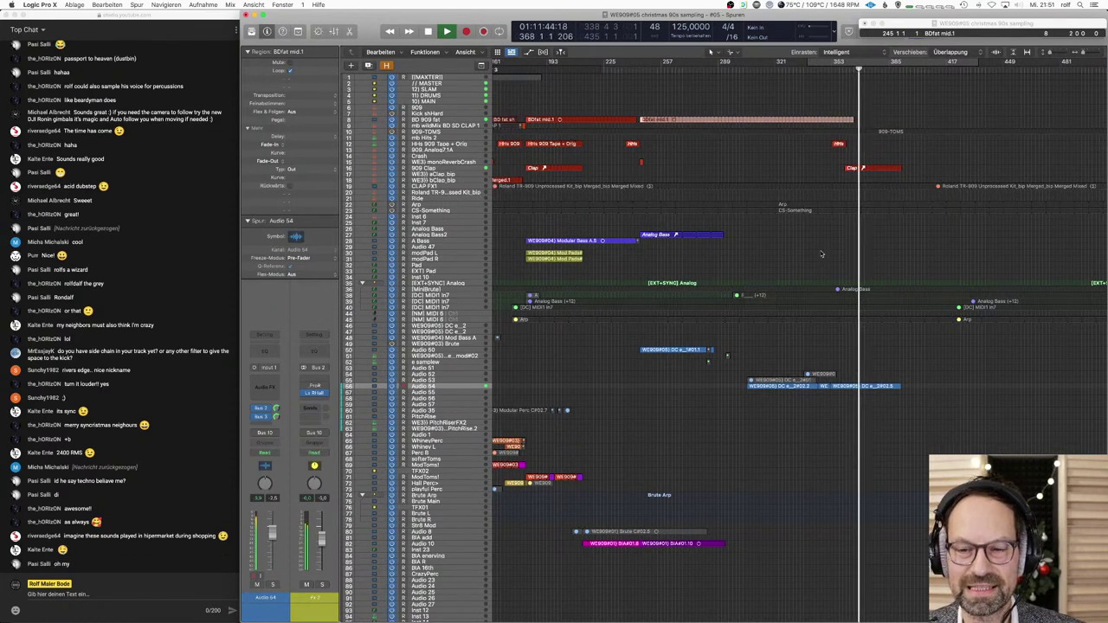
Step: Insert the Ghz Trem plug-in from the synced FX category on the Audio 54 channel
{"action": "left_click", "coordinate": [265, 385]}
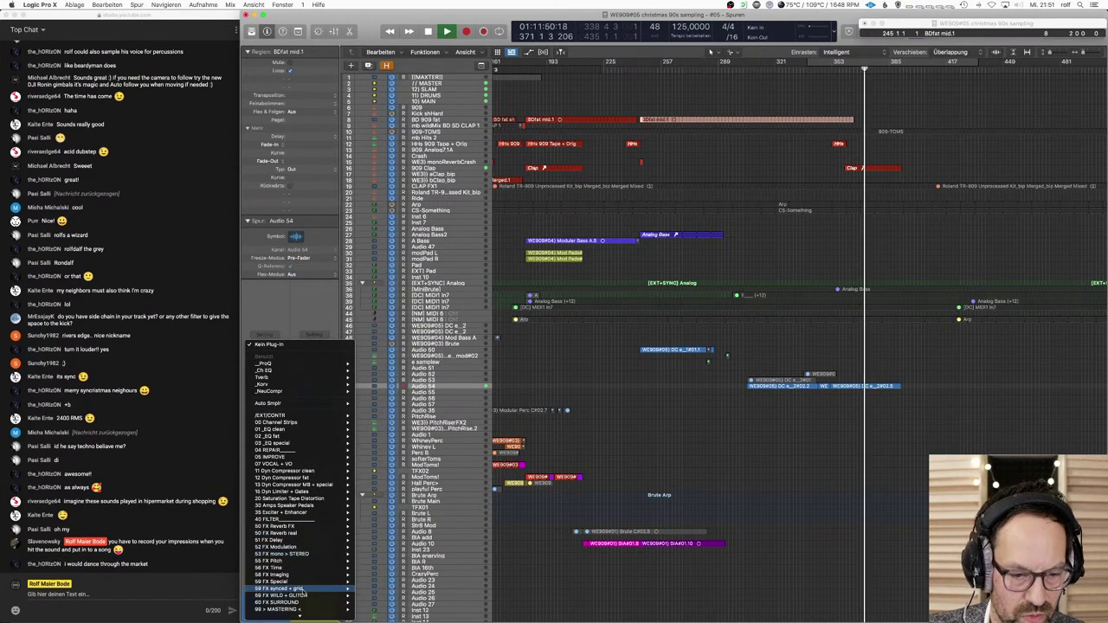
{"action": "mouse_move", "coordinate": [302, 590]}
{"action": "mouse_move", "coordinate": [374, 594]}
{"action": "left_click", "coordinate": [450, 601]}
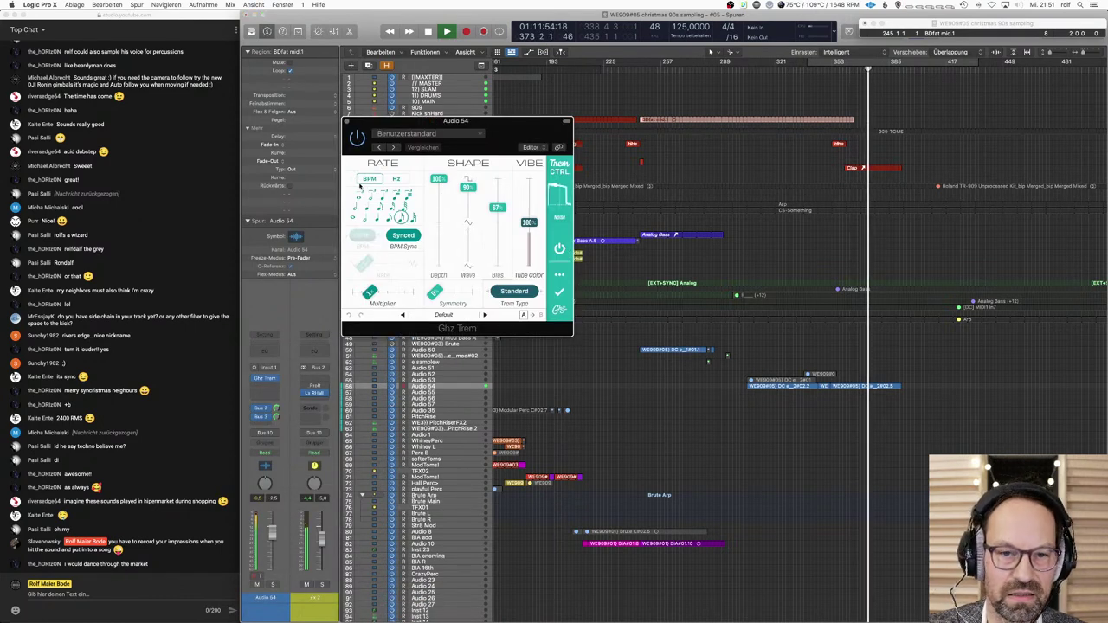
Step: Cycle playback from bar 367 and set Ghz Trem's Wave to 78%, Bias to 64% and Tube Color to 114%
{"action": "left_click", "coordinate": [859, 65]}
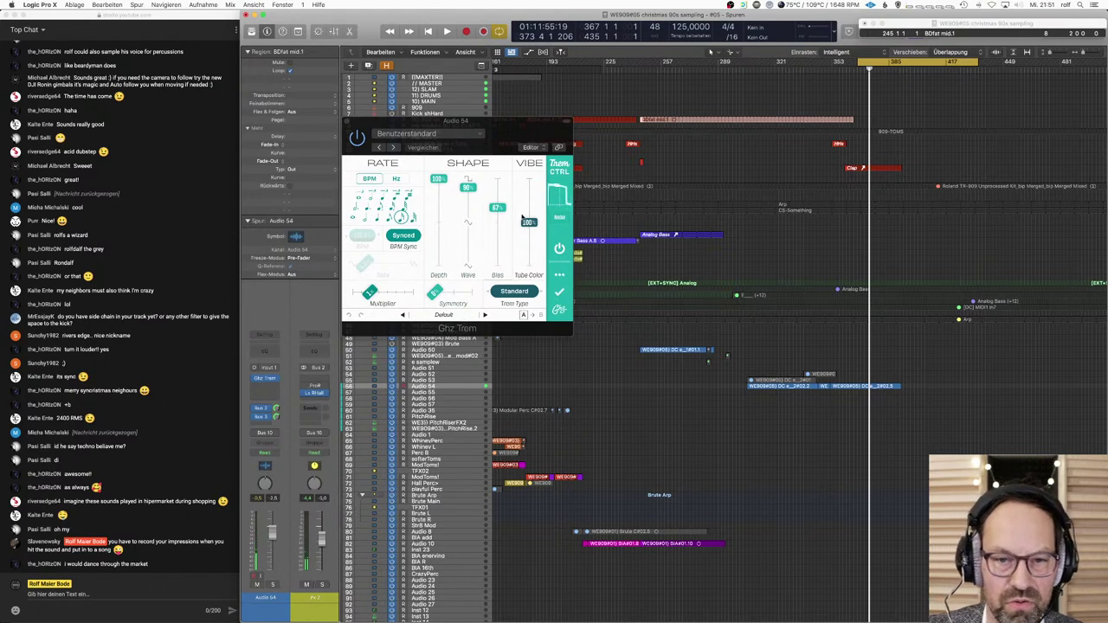
{"action": "left_click_drag", "start_coordinate": [500, 208], "coordinate": [424, 200]}
{"action": "key", "text": "space"}
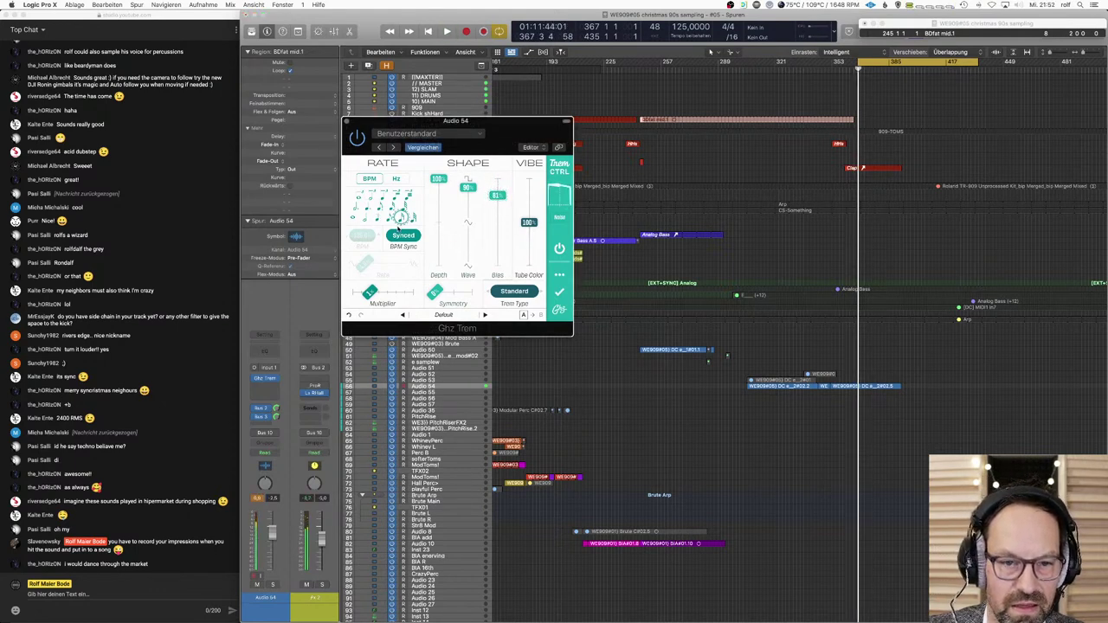
{"action": "key", "text": "space"}
{"action": "left_click_drag", "start_coordinate": [467, 186], "coordinate": [499, 214]}
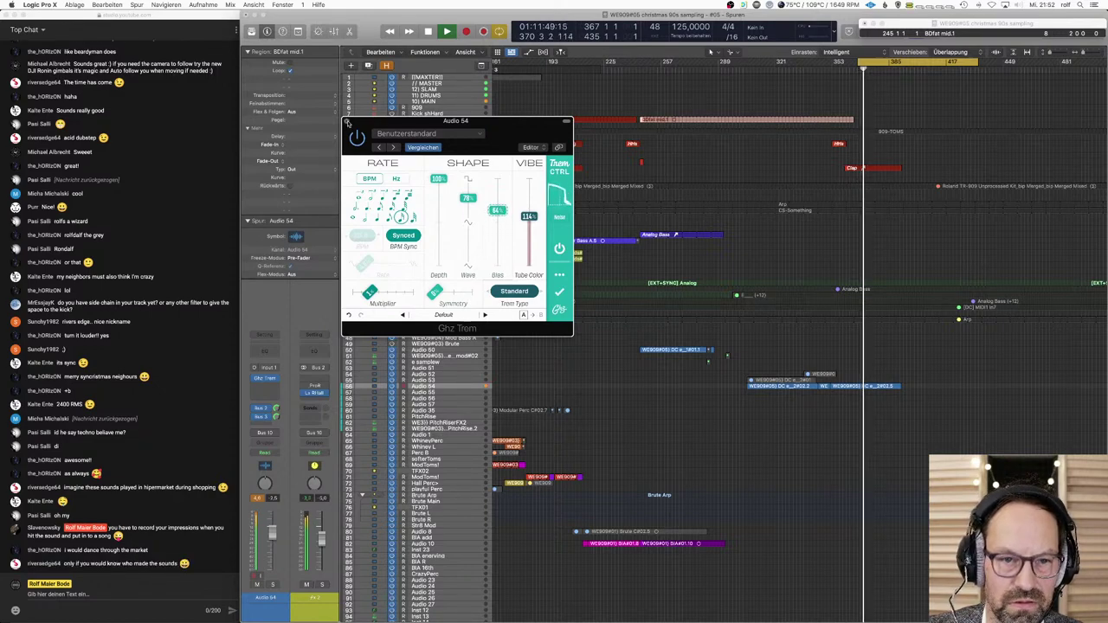
{"action": "key", "text": "super+w"}
Step: Copy the BDfat mid.1 region on the BD 909 fat track to bar 373, then stop playback
{"action": "key", "text": "super+Right"}
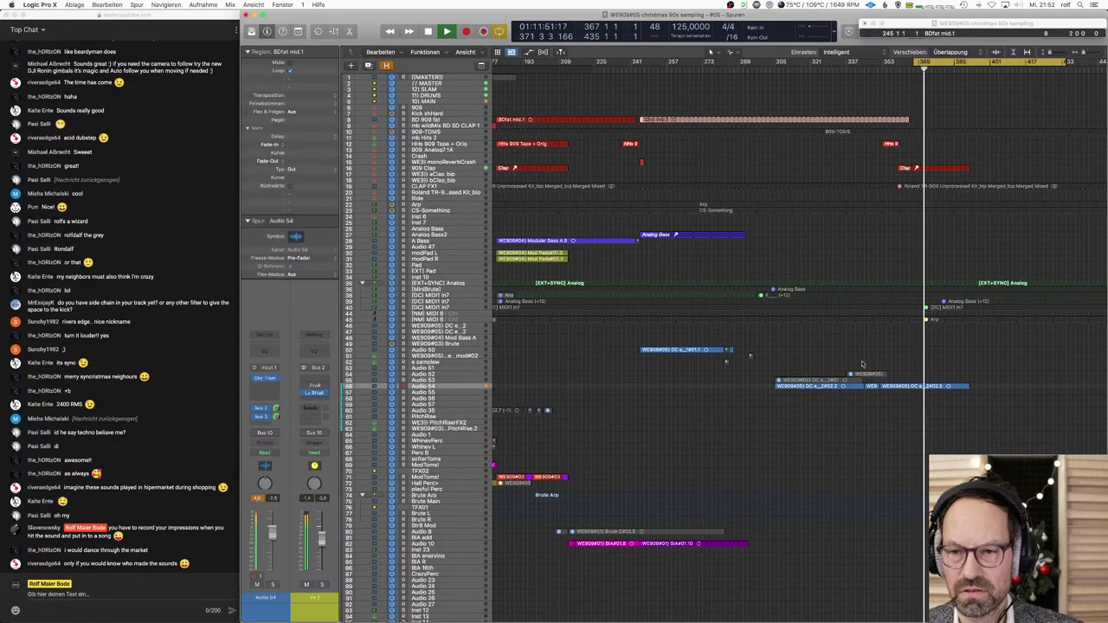
{"action": "mouse_move", "coordinate": [646, 122]}
{"action": "left_mouse_down"}
{"action": "mouse_move", "coordinate": [963, 121]}
{"action": "mouse_move", "coordinate": [931, 121]}
{"action": "left_mouse_up"}
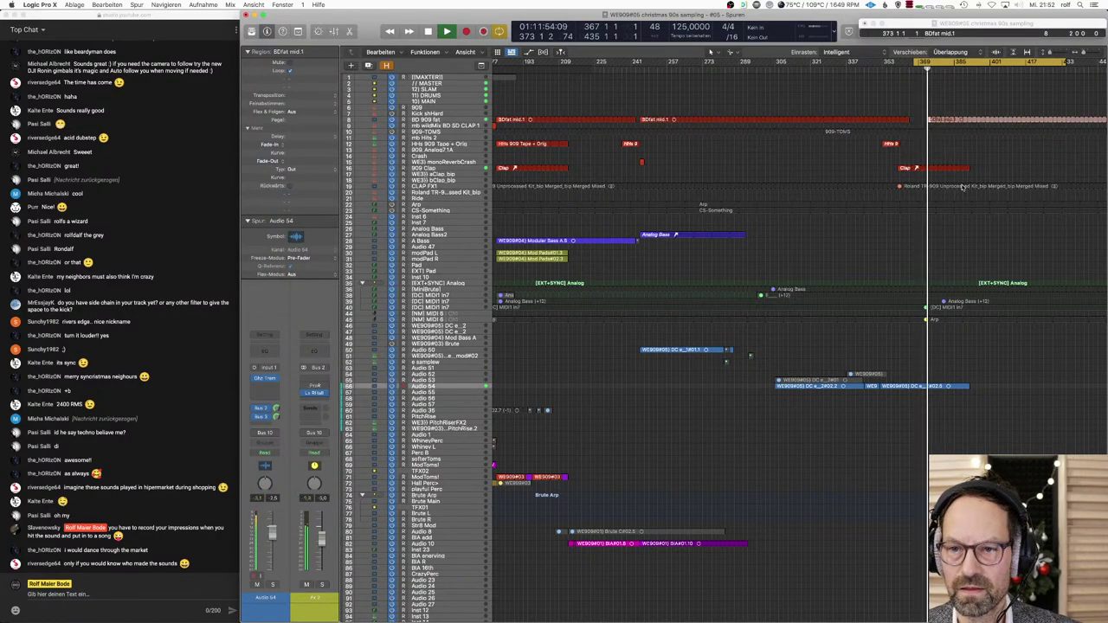
{"action": "key", "text": "super+Left"}
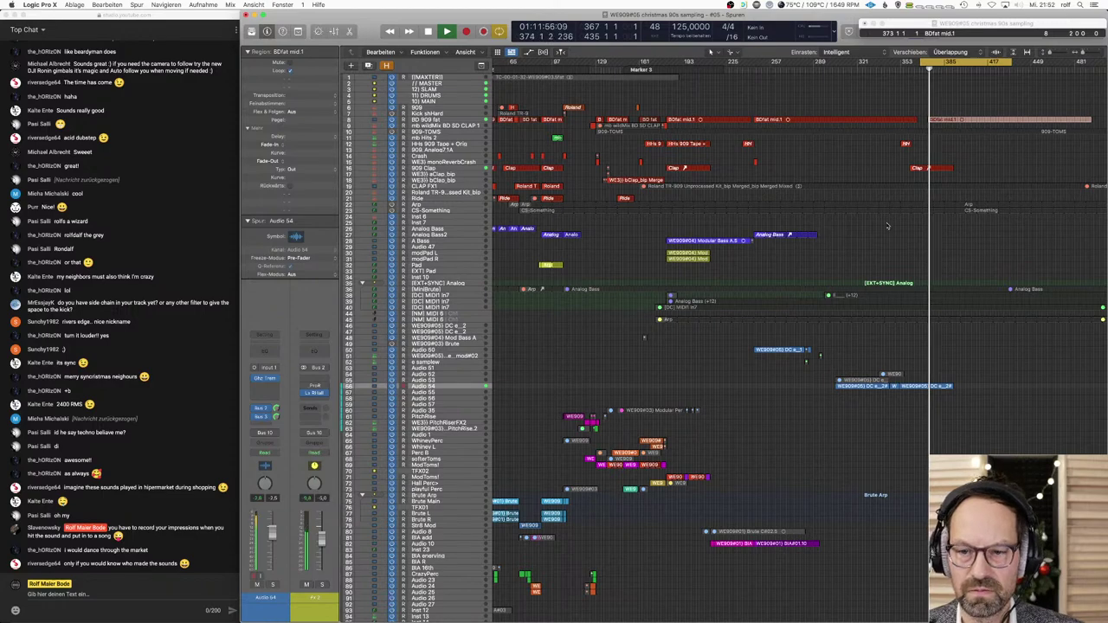
{"action": "key", "text": "space"}
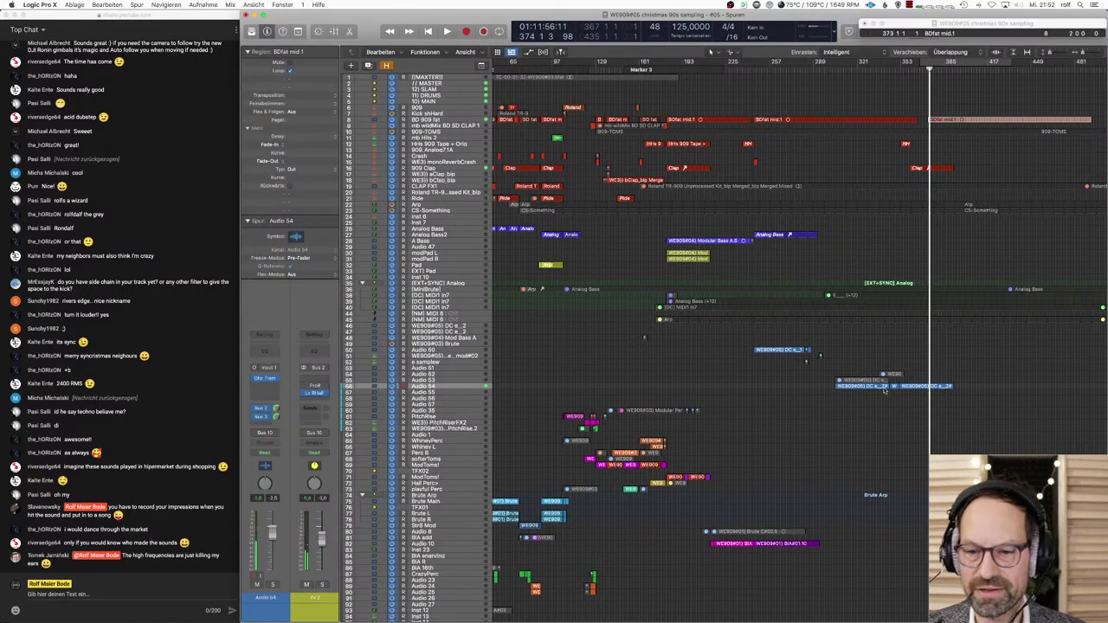
Step: Play the arrangement briefly from the first Audio 54 region at bar 305
{"action": "left_click", "coordinate": [883, 386]}
{"action": "key", "text": "shift+Return"}
{"action": "key", "text": "super+Right"}
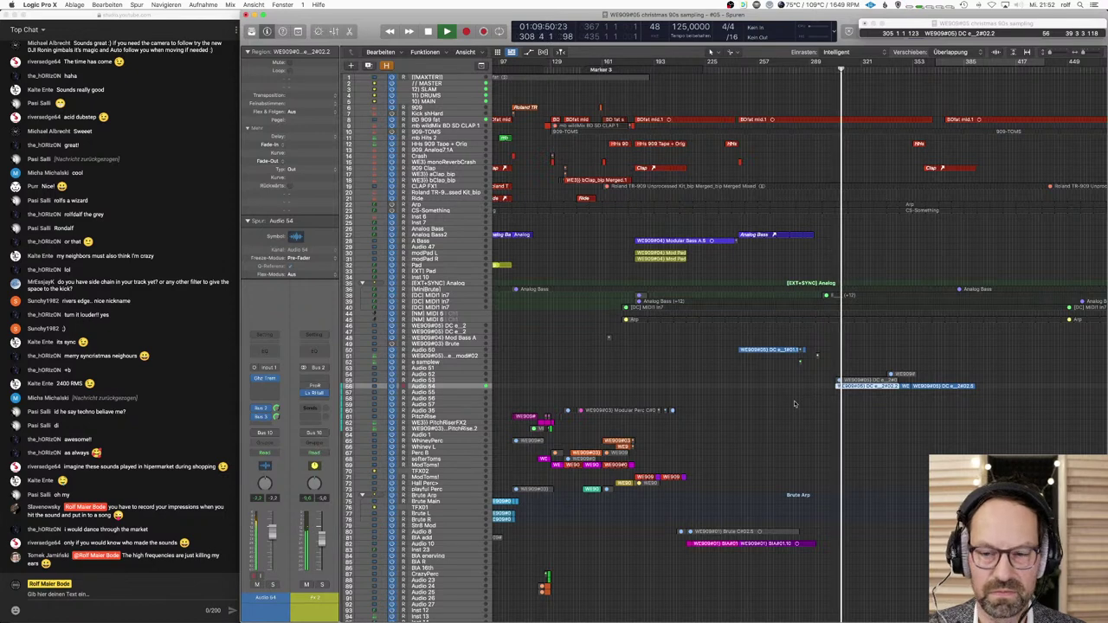
{"action": "key", "text": "space"}
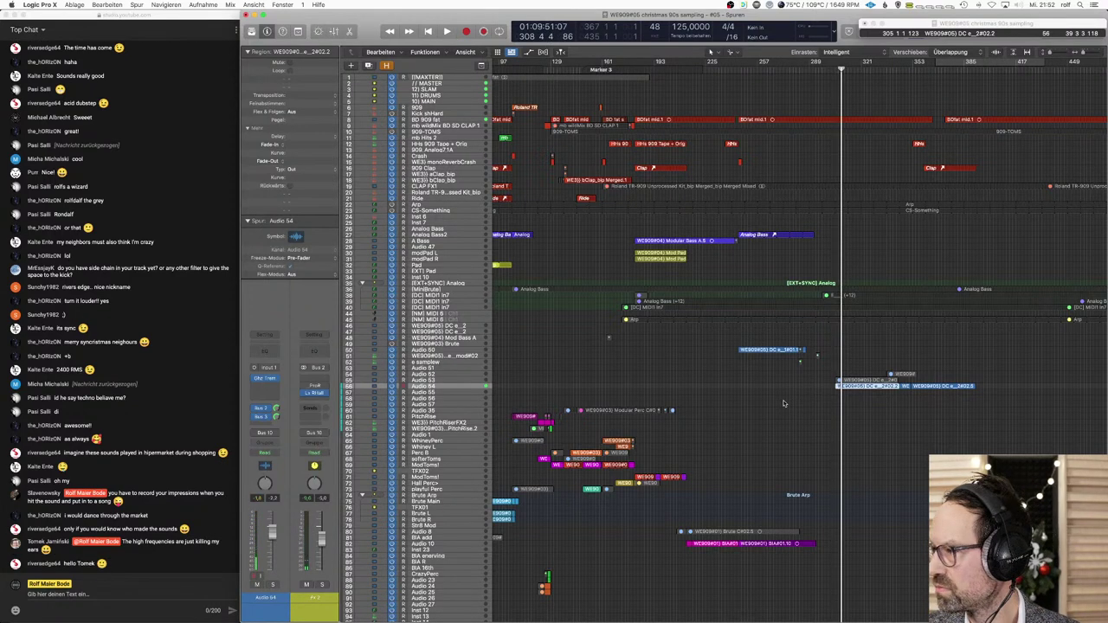
{"action": "left_click", "coordinate": [791, 394]}
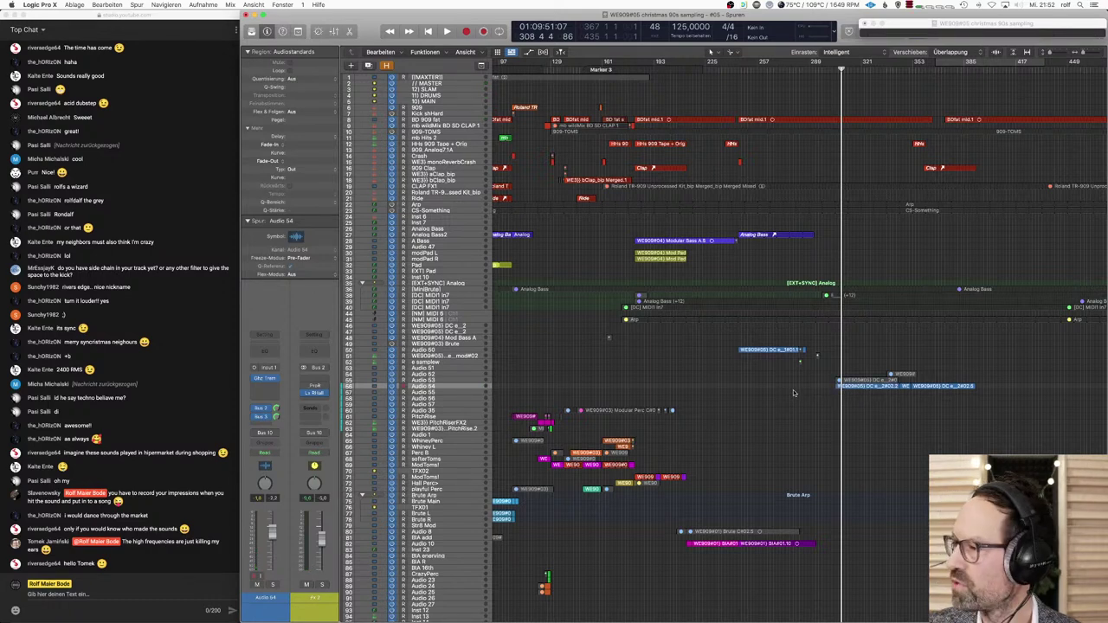
{"action": "key", "text": "super+Left"}
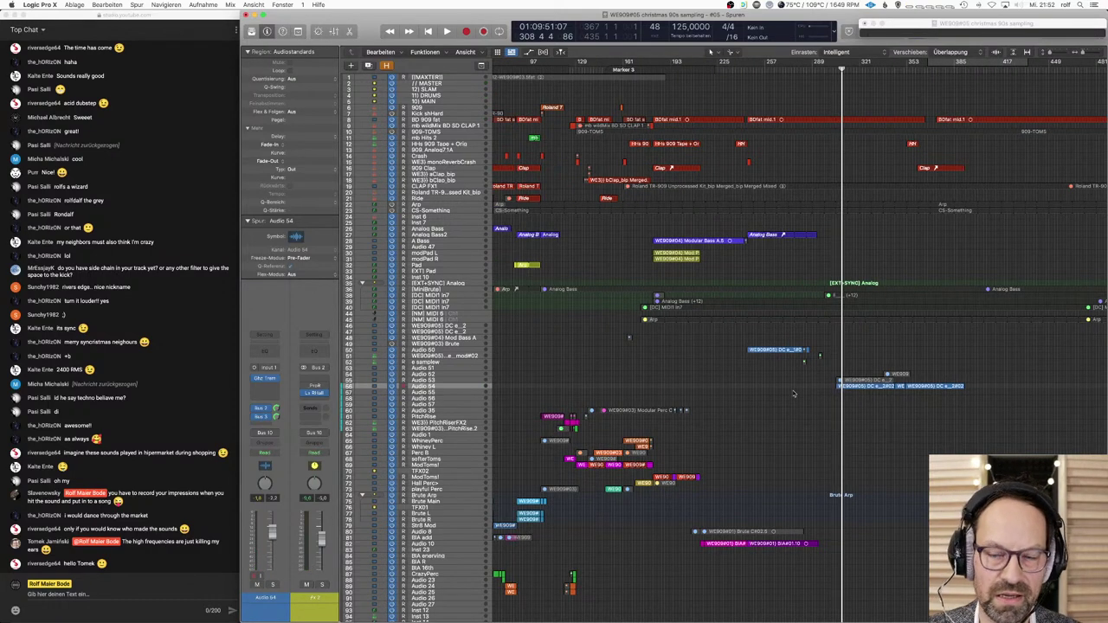
{"action": "scroll", "coordinate": [791, 394], "scroll_direction": "right", "scroll_amount": 3}
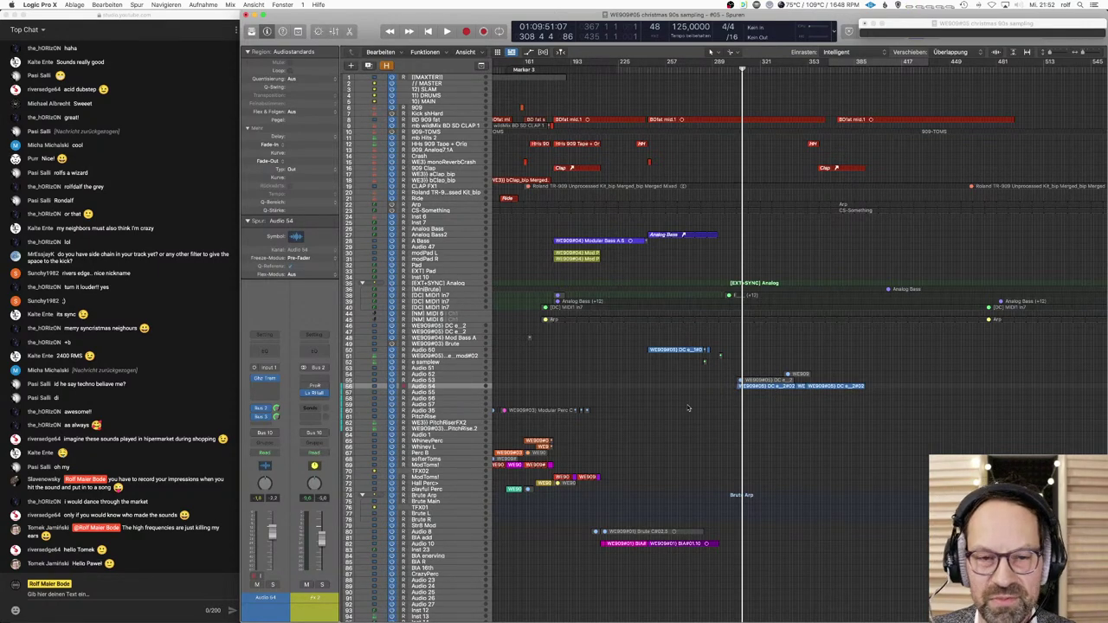
{"action": "scroll", "coordinate": [686, 408], "scroll_direction": "left", "scroll_amount": 1}
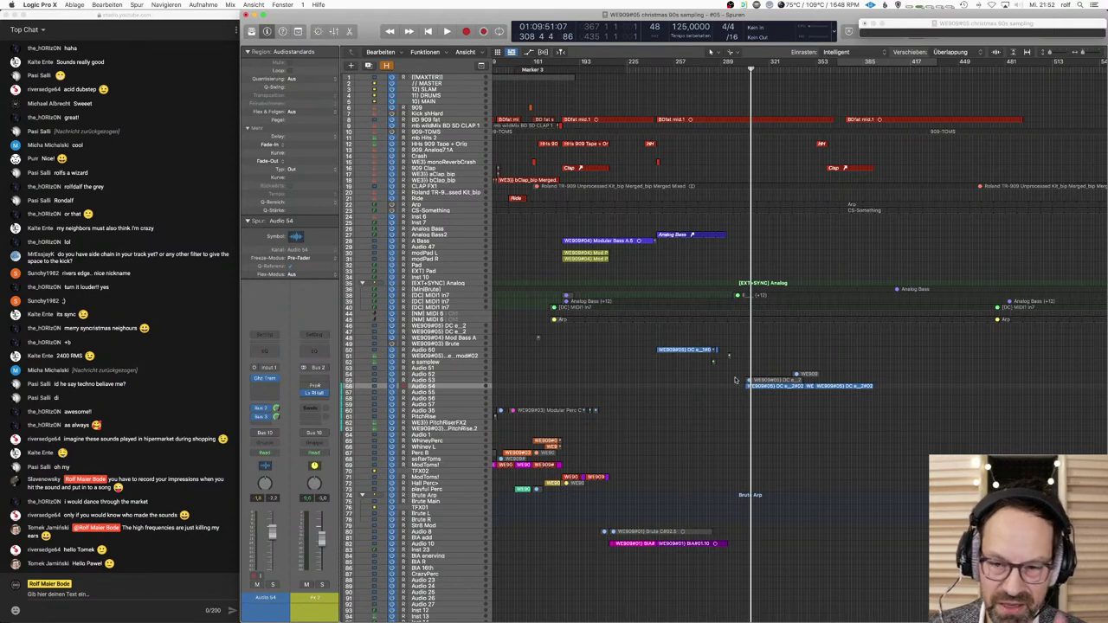
Step: Solo the first Audio 54 region and listen to it from bar 305 and from about bar 316
{"action": "left_click", "coordinate": [760, 386]}
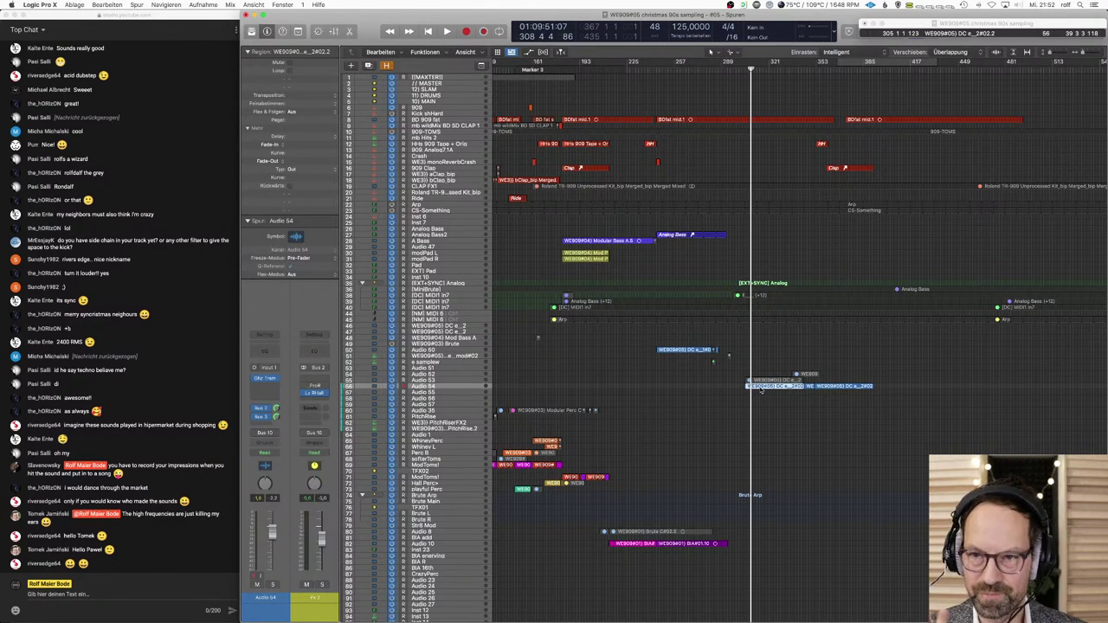
{"action": "key", "text": "ctrl+s"}
{"action": "key", "text": "space"}
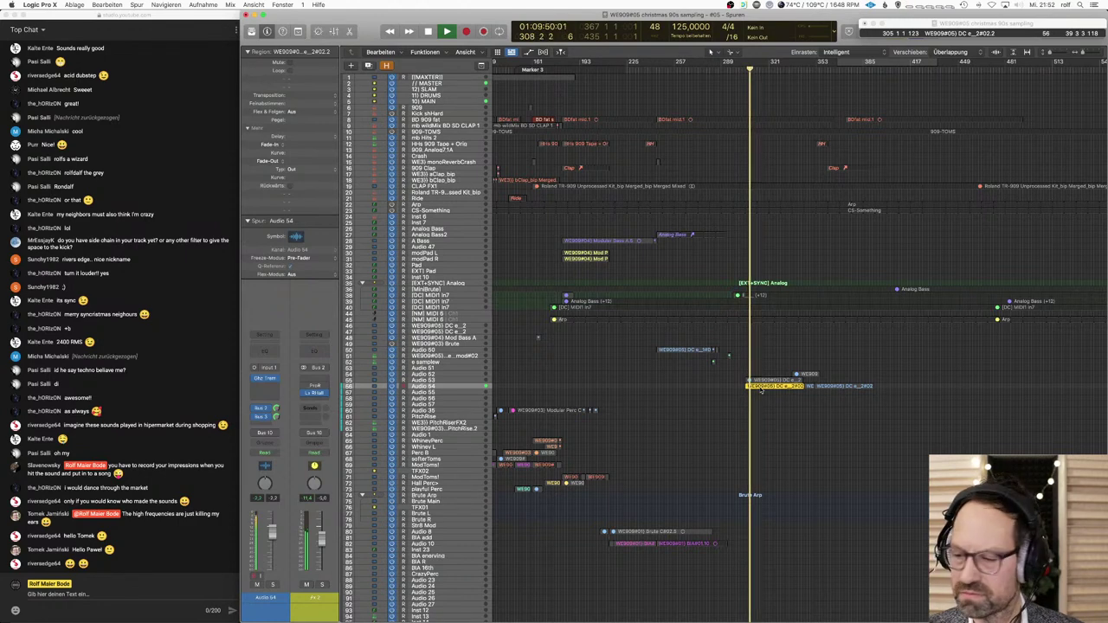
{"action": "key", "text": "space"}
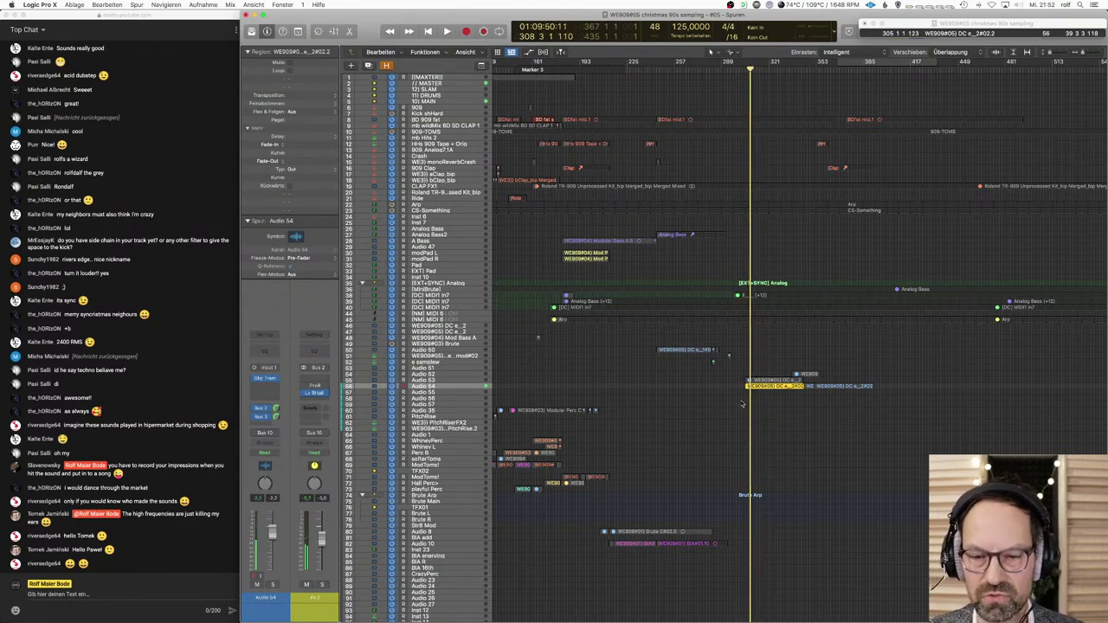
{"action": "key", "text": "z"}
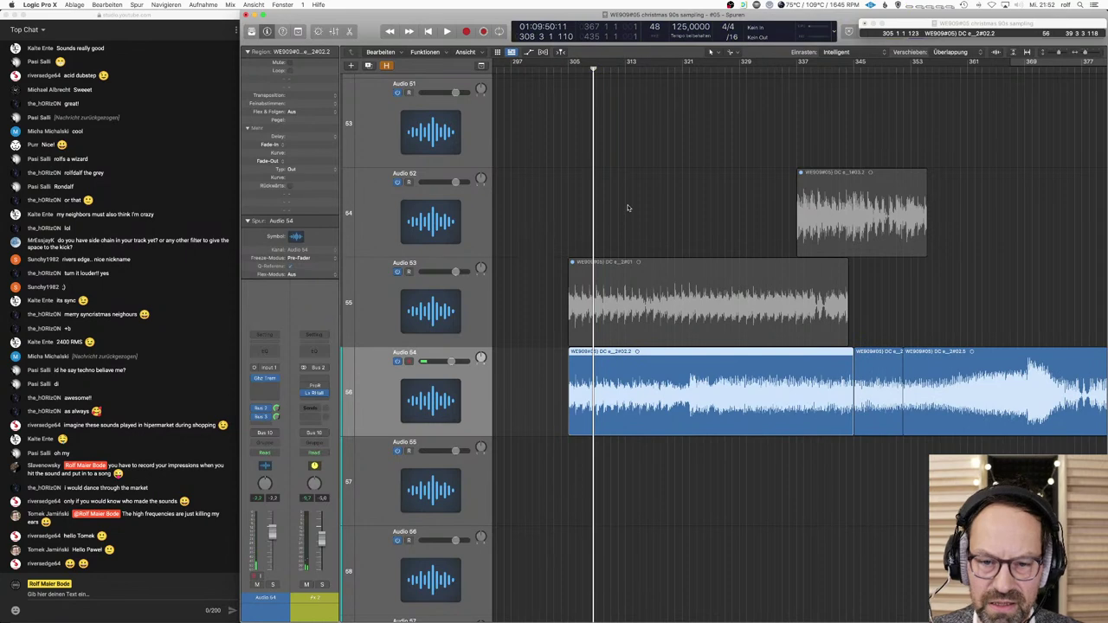
{"action": "left_click", "coordinate": [646, 77]}
{"action": "key", "text": "space"}
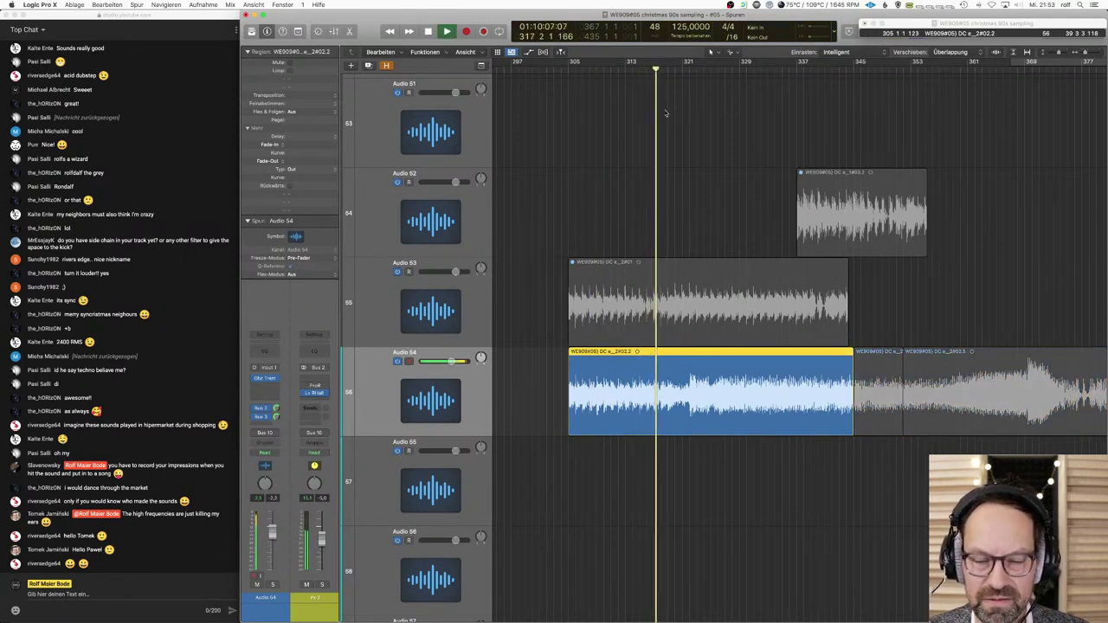
{"action": "key", "text": "space"}
{"action": "key", "text": "z"}
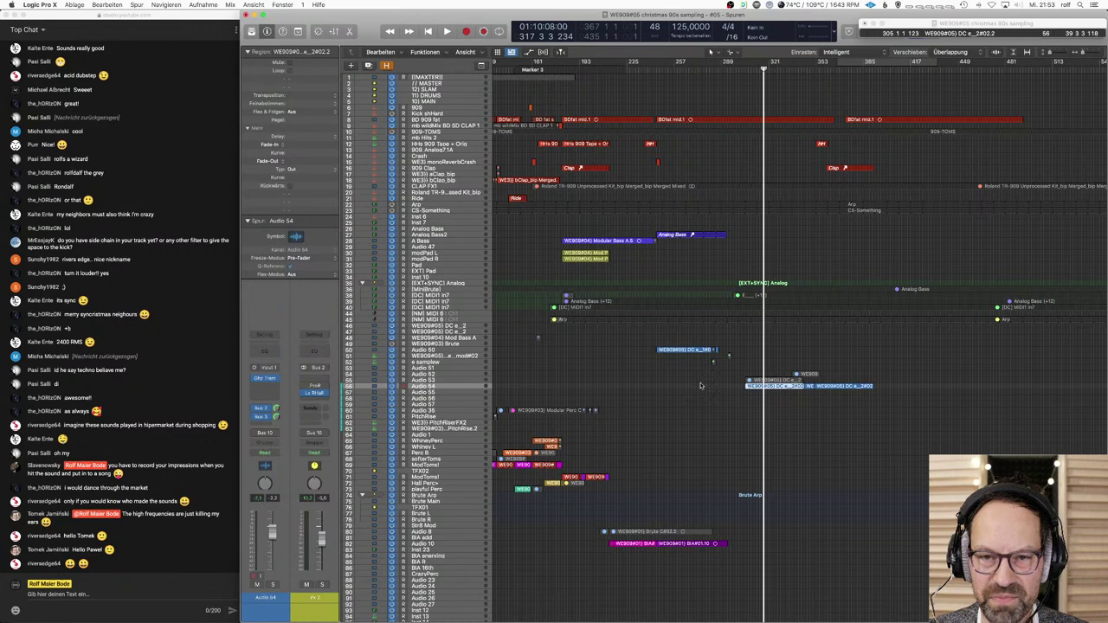
Step: Deselect the Audio 54 region and acknowledge the sample notice for KICK.wav
{"action": "left_click", "coordinate": [700, 388]}
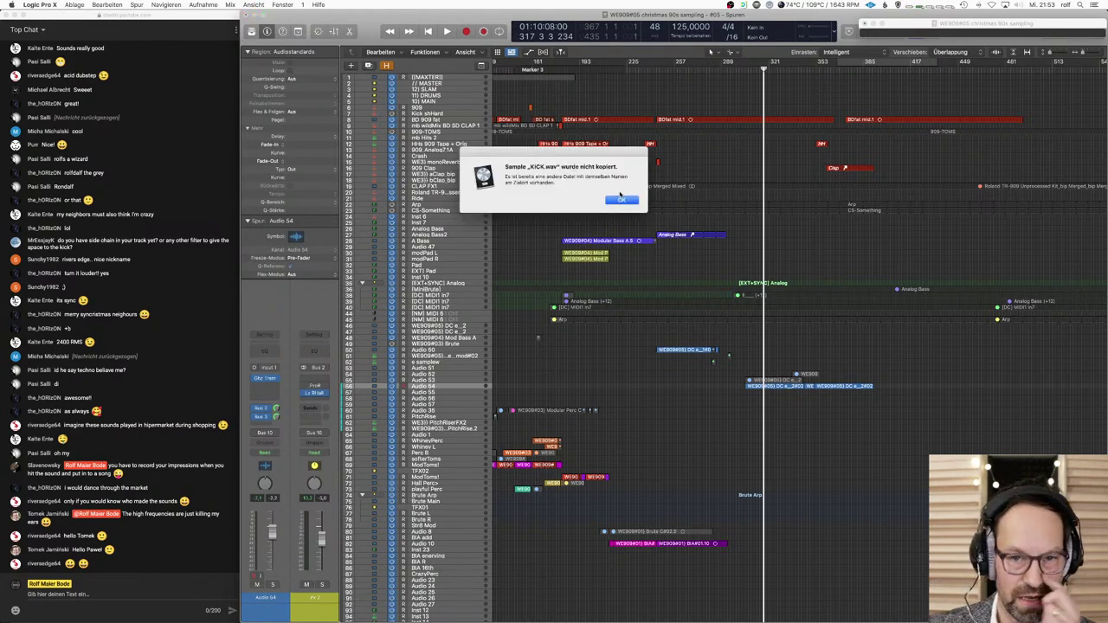
{"action": "left_click", "coordinate": [621, 200]}
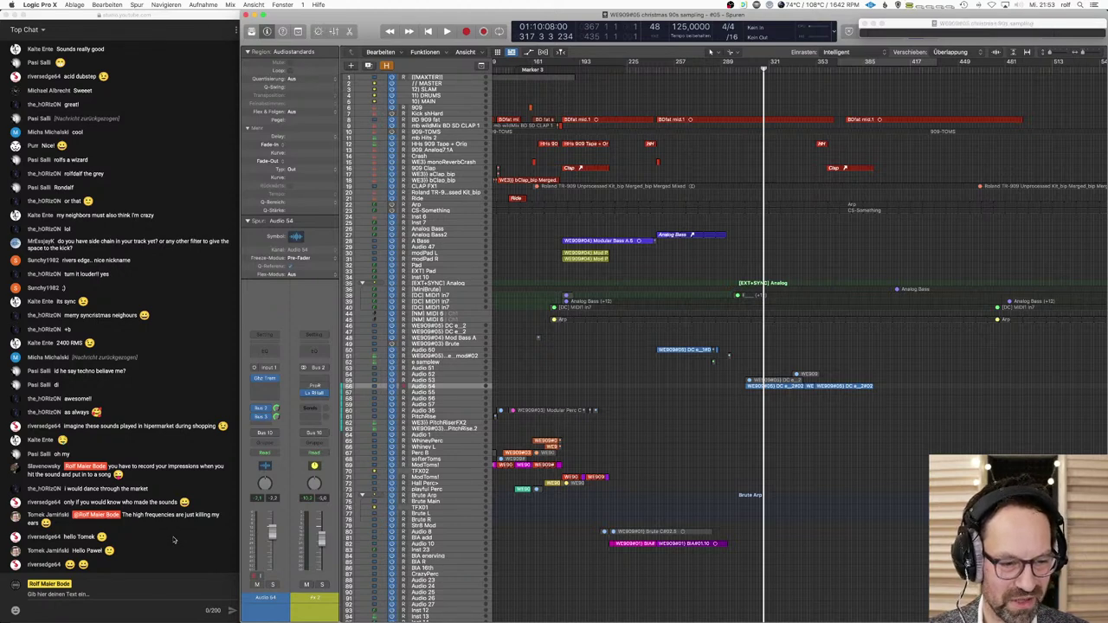
Step: Insert the FabFilter Pro-Q 3 equalizer after Ghz Trem on the Audio 54 channel during playback
{"action": "key", "text": "space"}
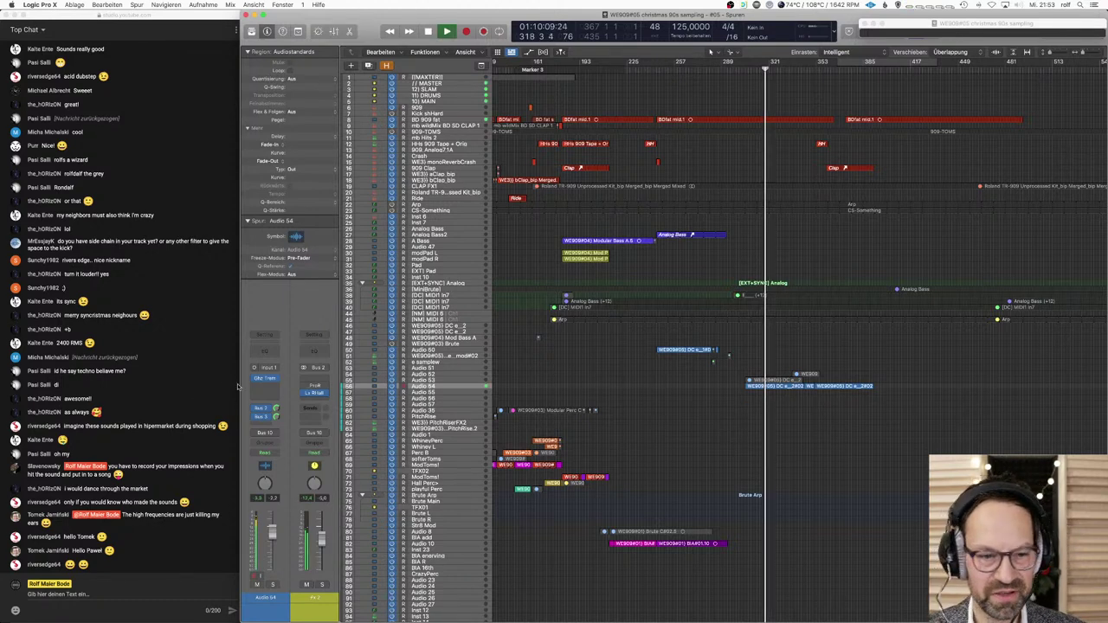
{"action": "left_click", "coordinate": [264, 386]}
{"action": "left_click", "coordinate": [606, 356]}
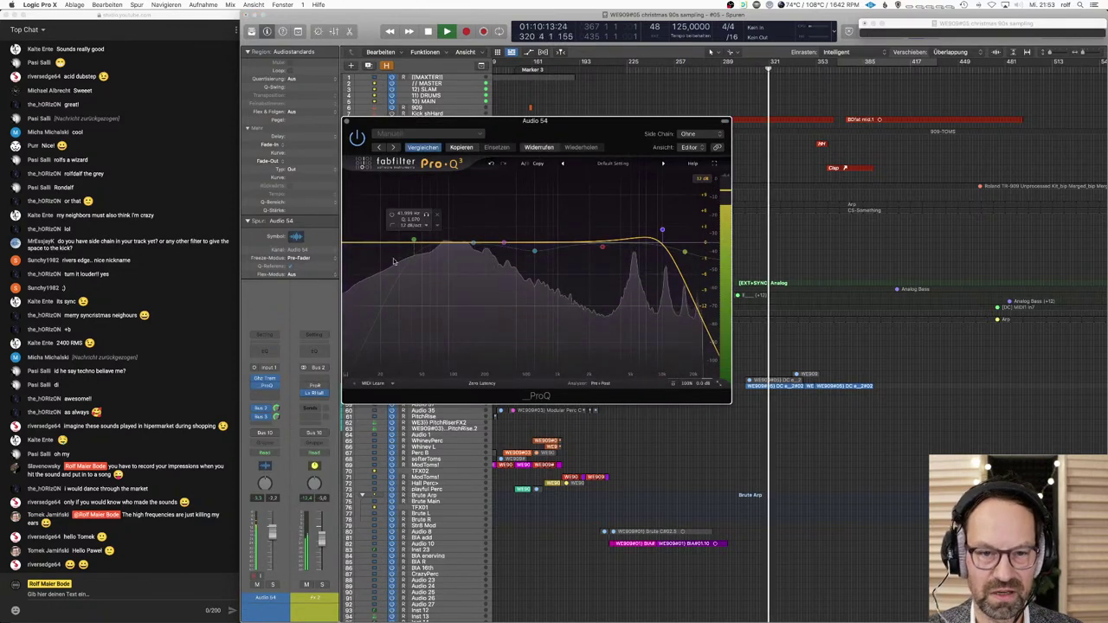
{"action": "key", "text": "space"}
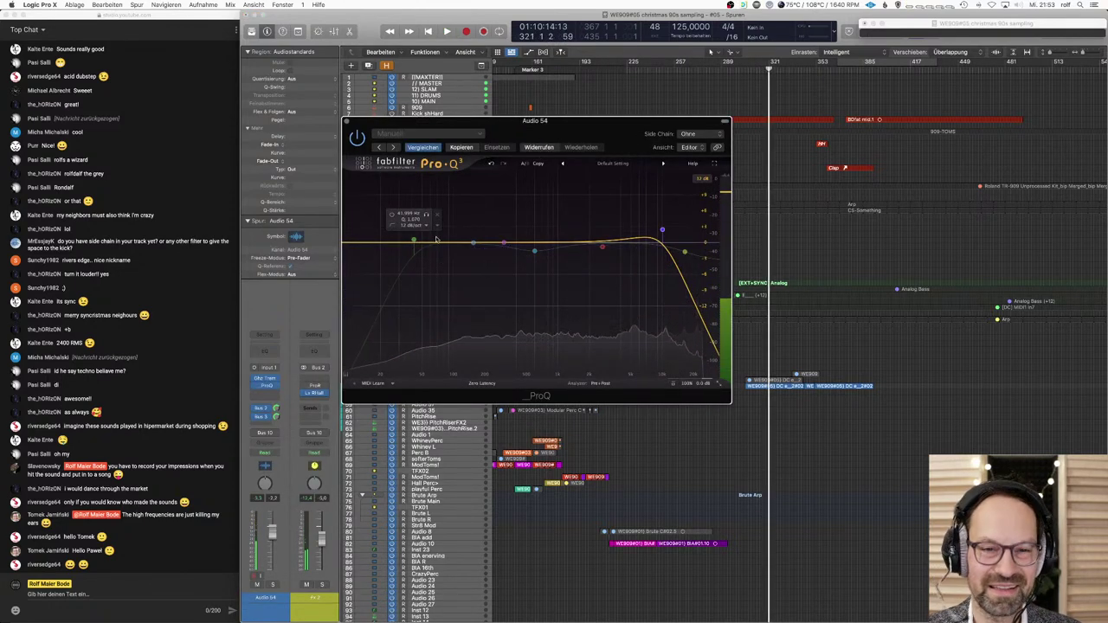
Step: Enable the Pro-Q 3 low cut, raise its frequency and resonance, and move the high cut to a lower frequency
{"action": "left_click", "coordinate": [413, 241]}
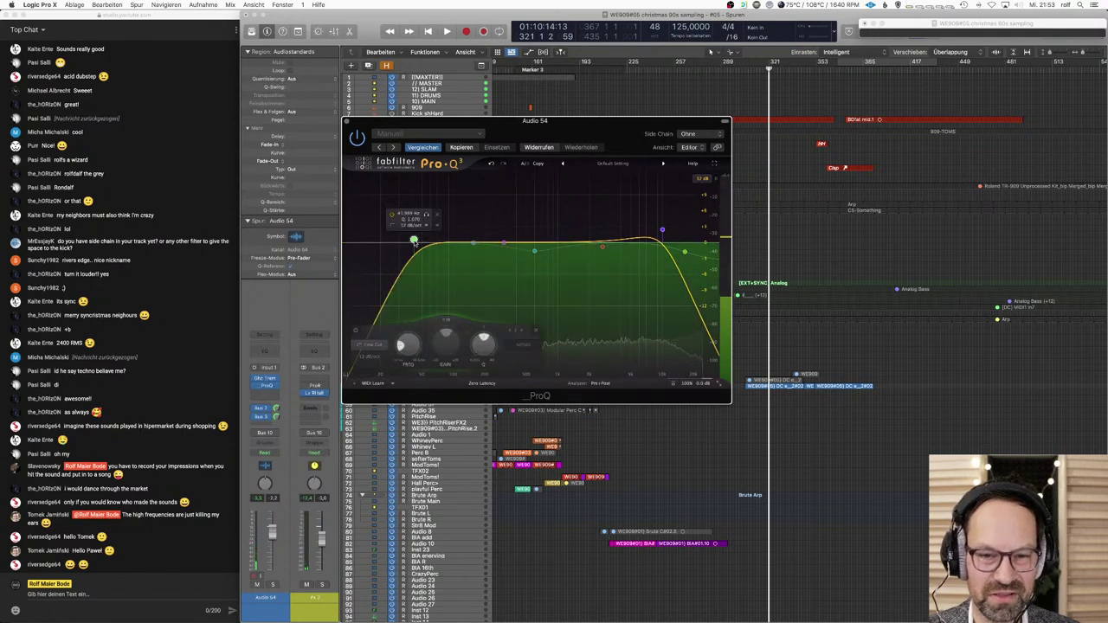
{"action": "left_click_drag", "start_coordinate": [413, 241], "coordinate": [471, 214]}
{"action": "key", "text": "space"}
{"action": "left_click_drag", "start_coordinate": [662, 230], "coordinate": [637, 237]}
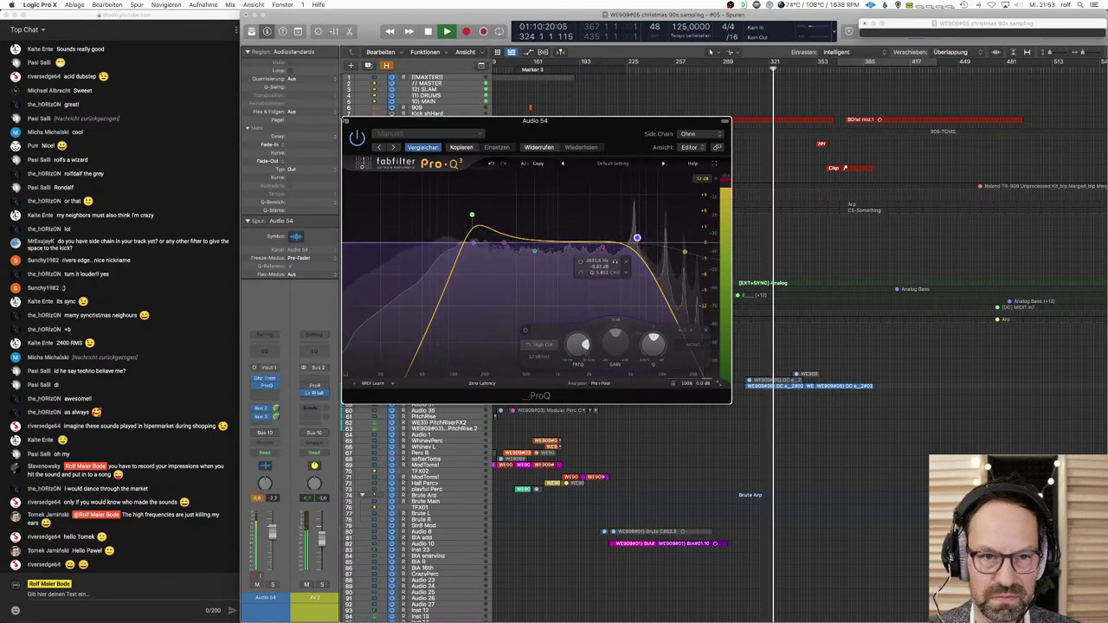
Step: Bypass Ghz Trem on Audio 54 and examine the recording's waveform closely around bar 328
{"action": "left_click", "coordinate": [264, 378]}
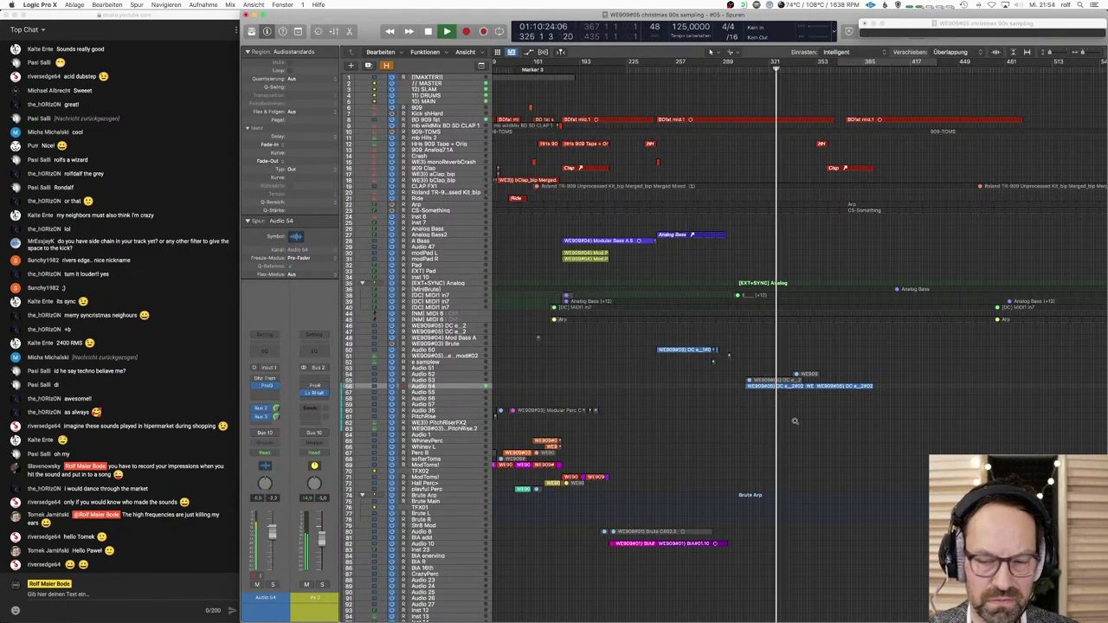
{"action": "key", "text": "z"}
{"action": "scroll", "coordinate": [741, 366], "scroll_direction": "up", "scroll_amount": 3}
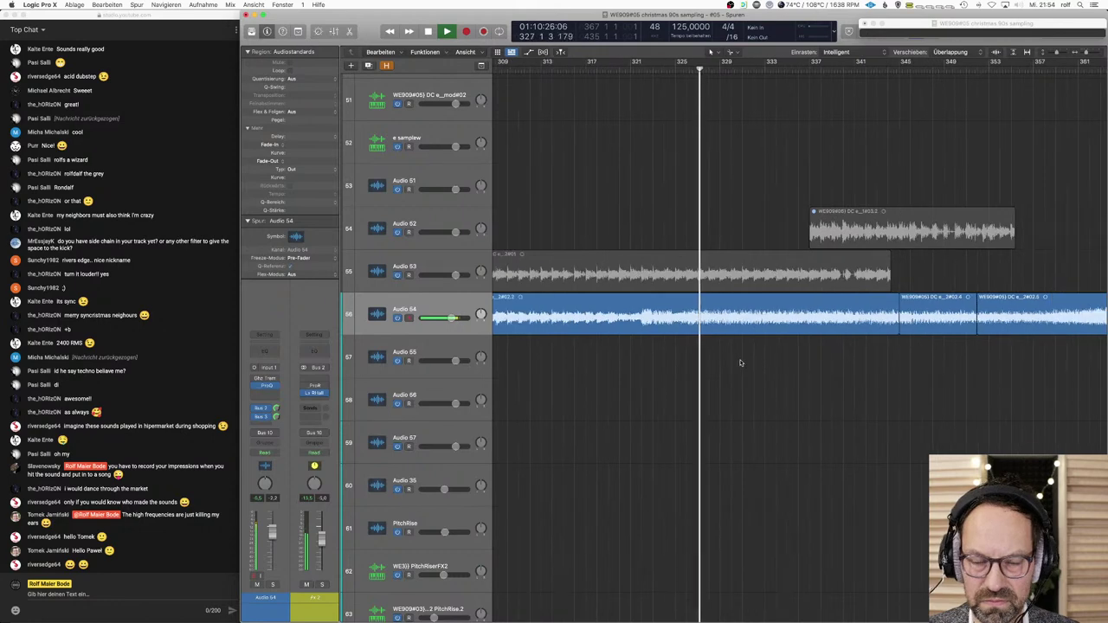
{"action": "left_click_drag", "start_coordinate": [724, 336], "coordinate": [597, 375]}
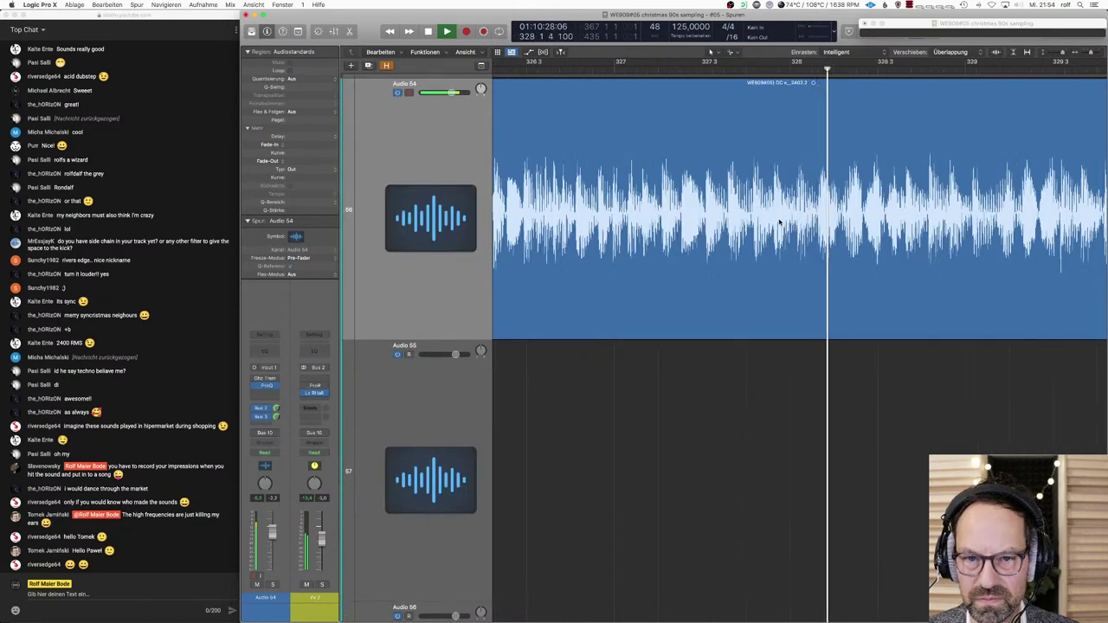
{"action": "scroll", "coordinate": [782, 221], "scroll_direction": "up", "scroll_amount": 3}
{"action": "key", "text": "space"}
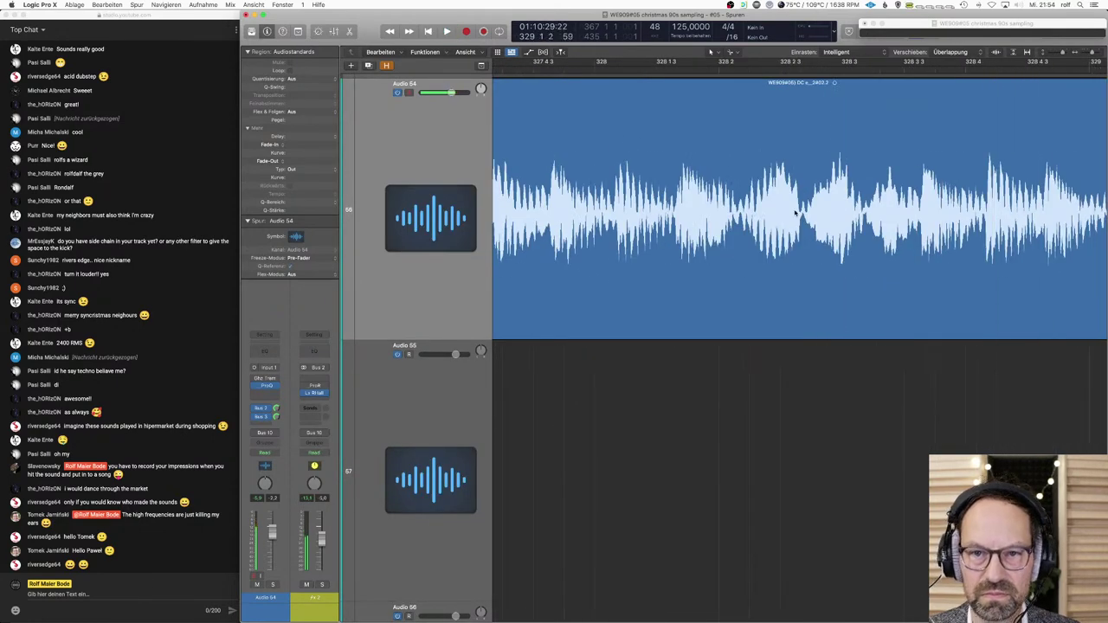
Step: Move the Audio 54 region slightly earlier so its pulses line up with the beats around bar 328, and play it back
{"action": "left_click", "coordinate": [795, 212]}
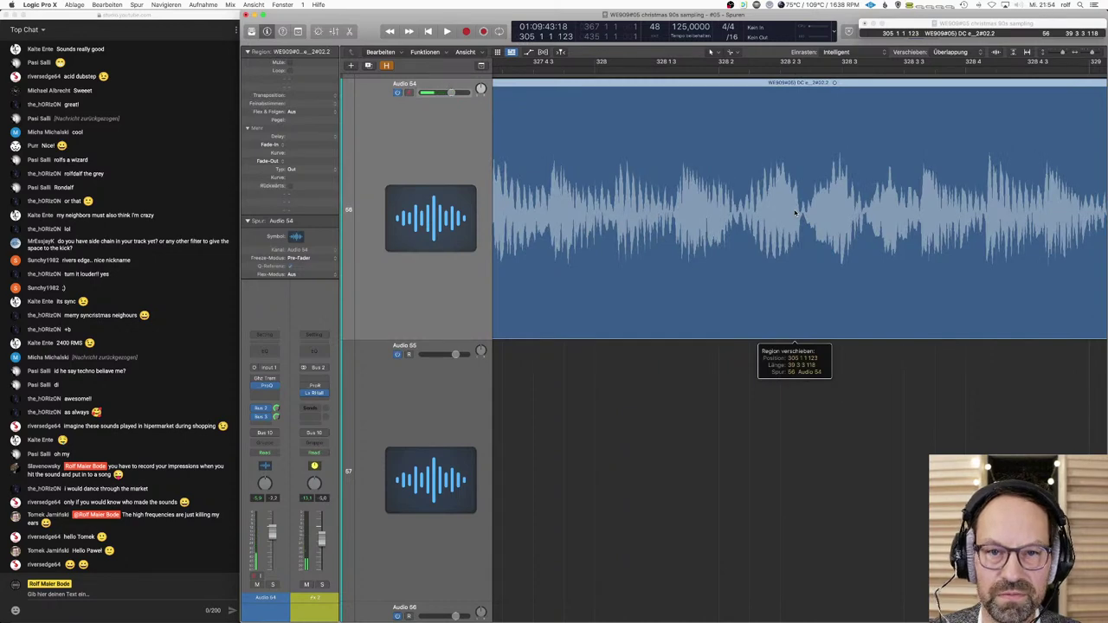
{"action": "left_click_drag", "start_coordinate": [795, 212], "coordinate": [774, 216]}
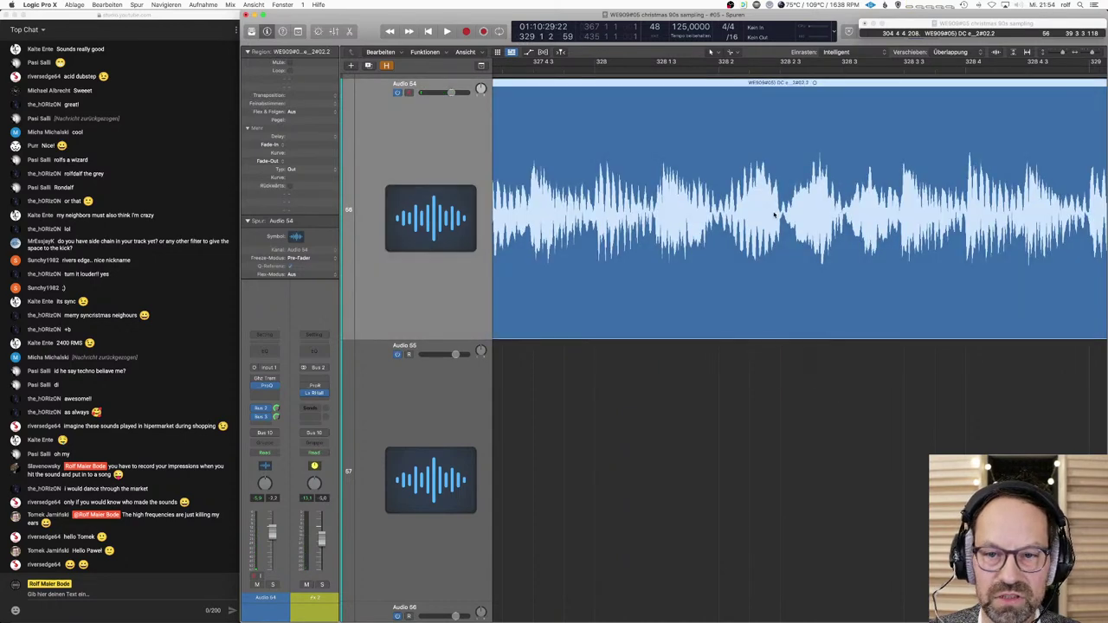
{"action": "key", "text": "z"}
{"action": "key", "text": "space"}
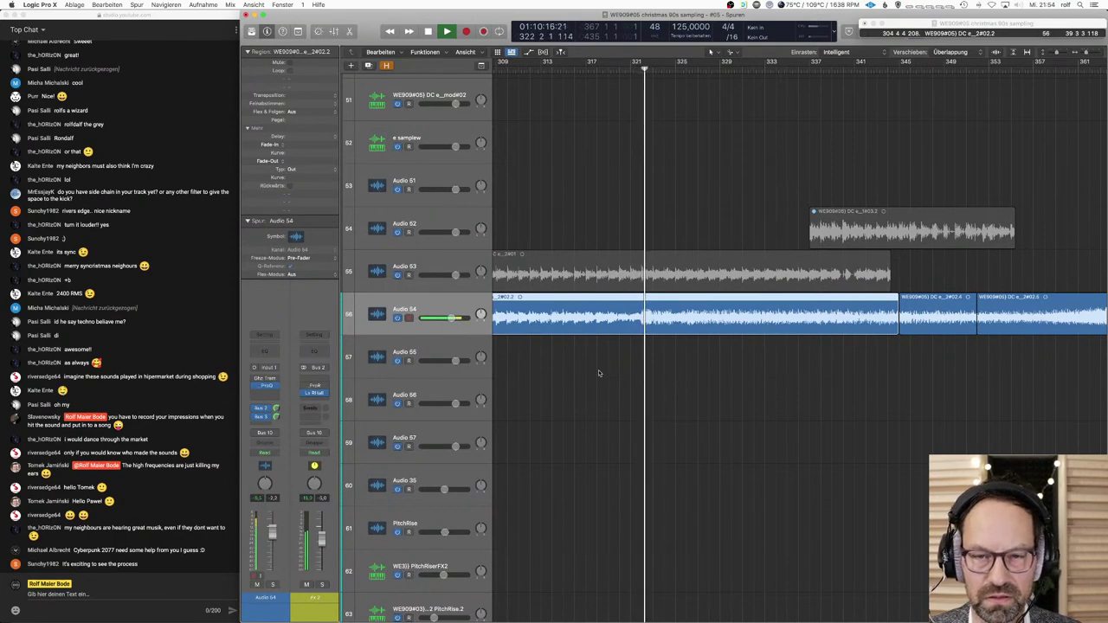
Step: Save the project and acknowledge the notice about the uncopied sample KICK.wav
{"action": "key", "text": "z"}
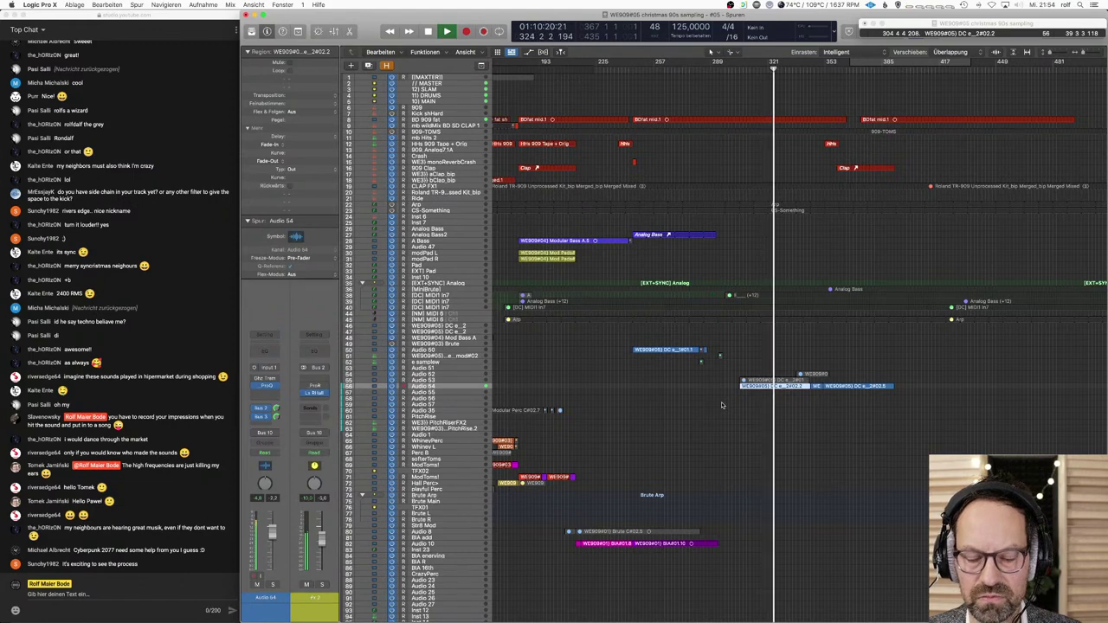
{"action": "key", "text": "super+s"}
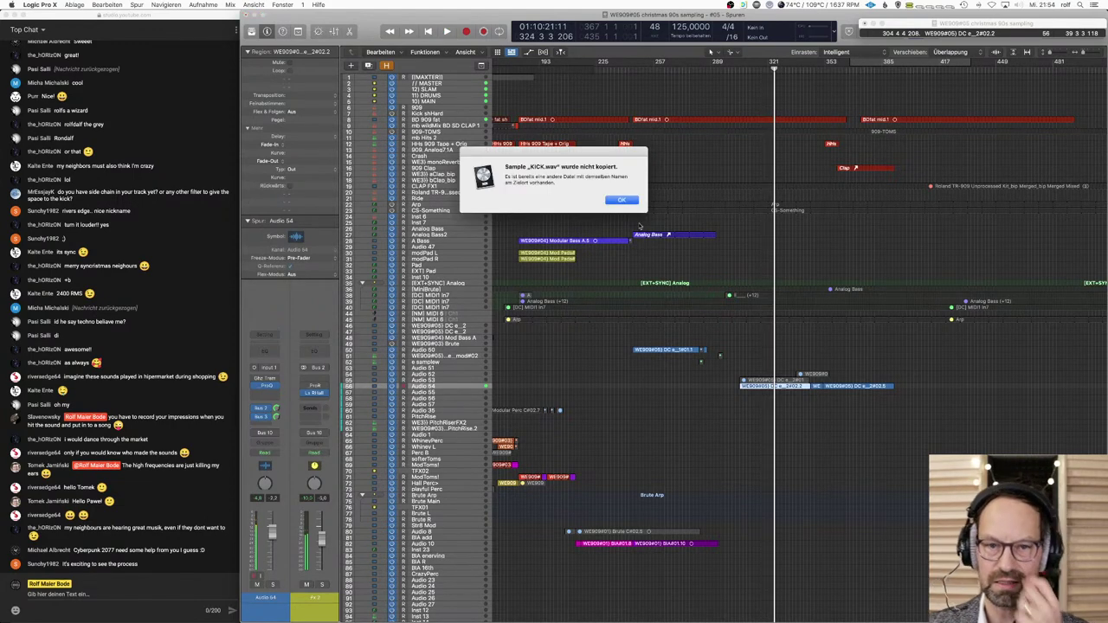
{"action": "left_click", "coordinate": [622, 200]}
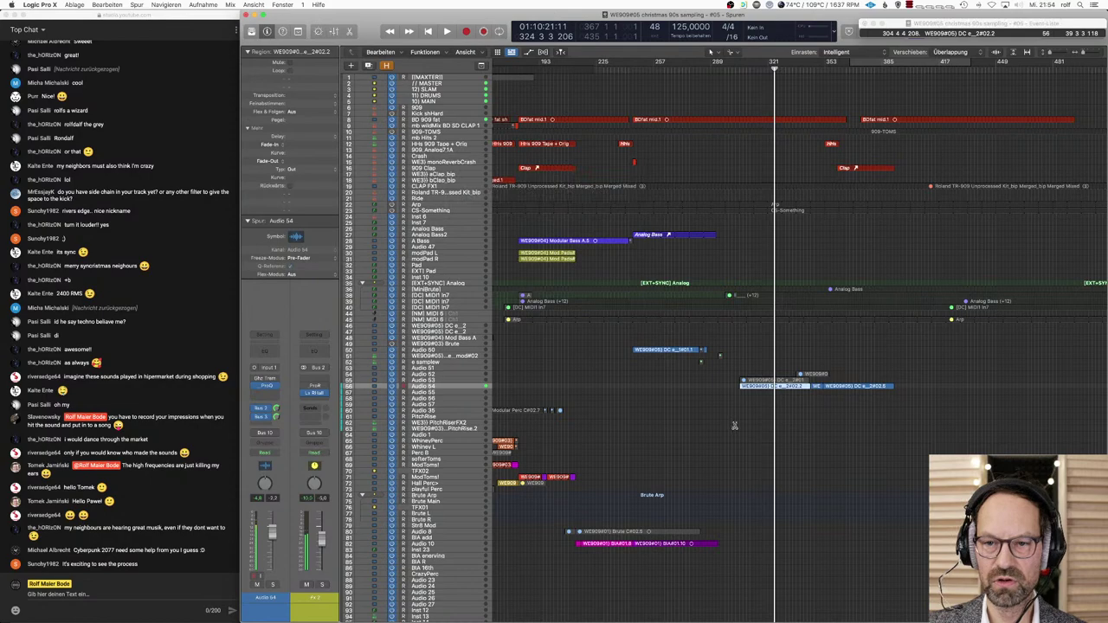
Step: Set a cycle range from bar 386 to about bar 513, deselect the Audio 54 region and start playback at the cycle start
{"action": "key", "text": "super+Left"}
{"action": "key", "text": "super+Left"}
{"action": "key", "text": "super+Left"}
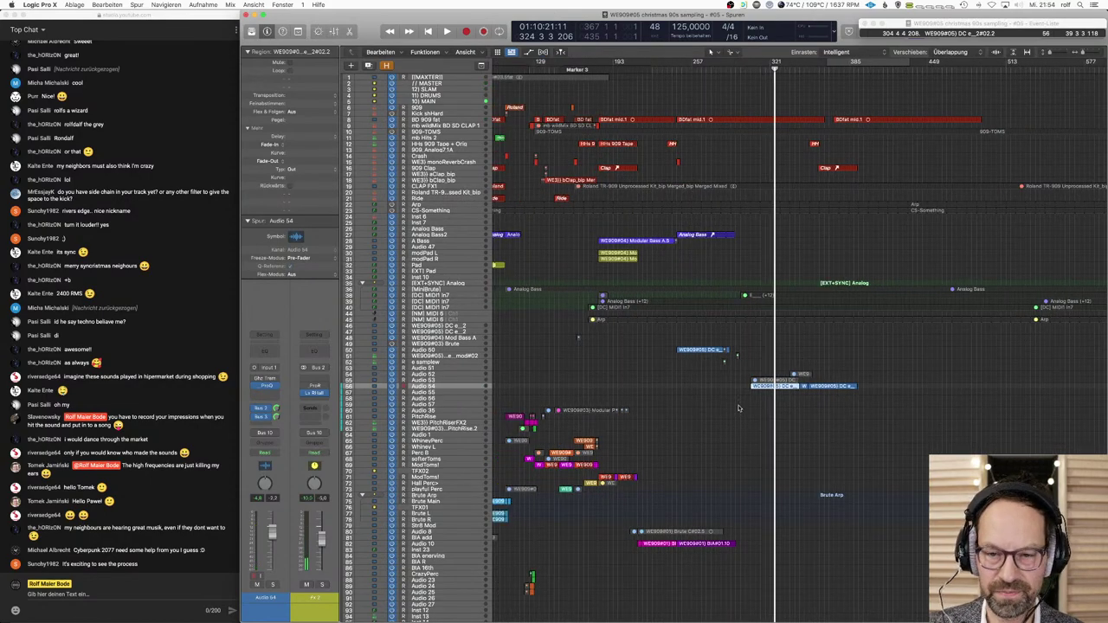
{"action": "scroll", "coordinate": [741, 407], "scroll_direction": "right", "scroll_amount": 3}
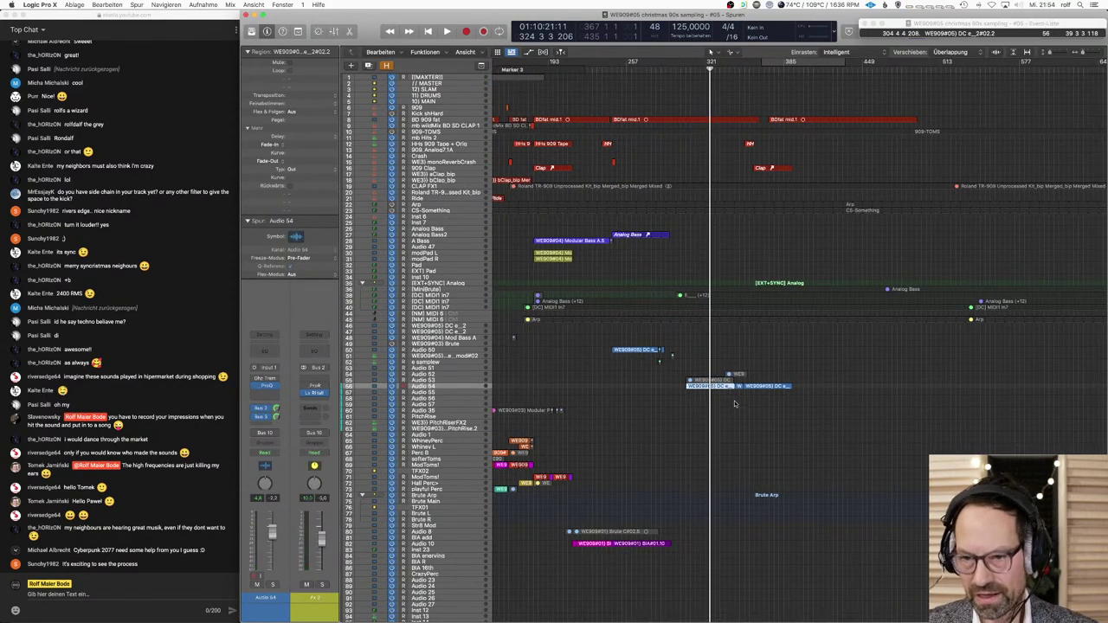
{"action": "left_click_drag", "start_coordinate": [785, 62], "coordinate": [945, 65]}
{"action": "left_click", "coordinate": [863, 394]}
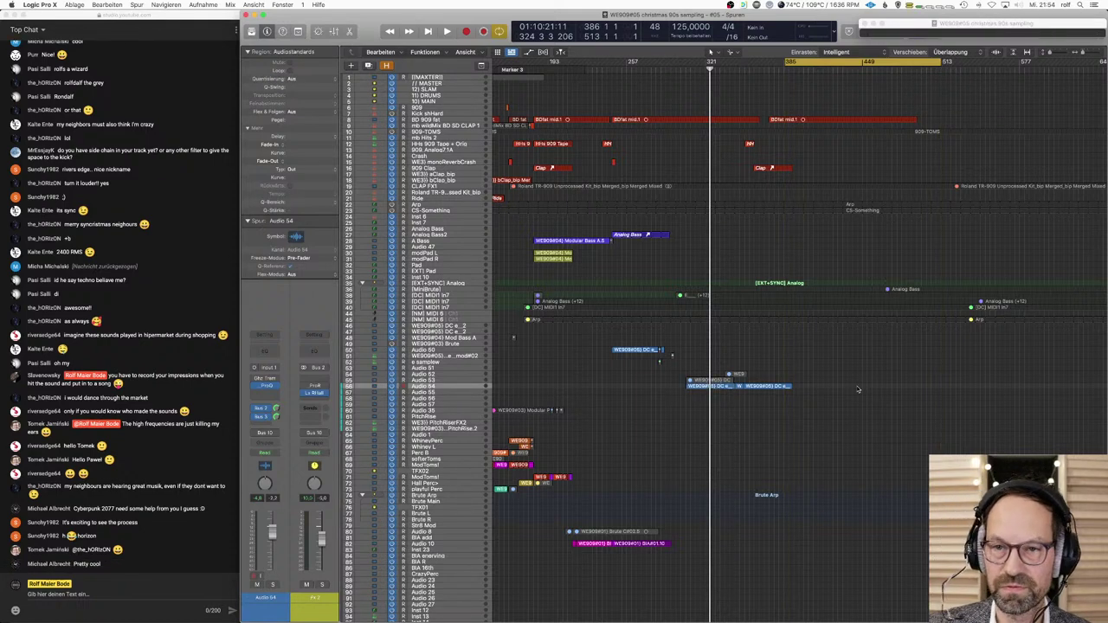
{"action": "left_click", "coordinate": [785, 62]}
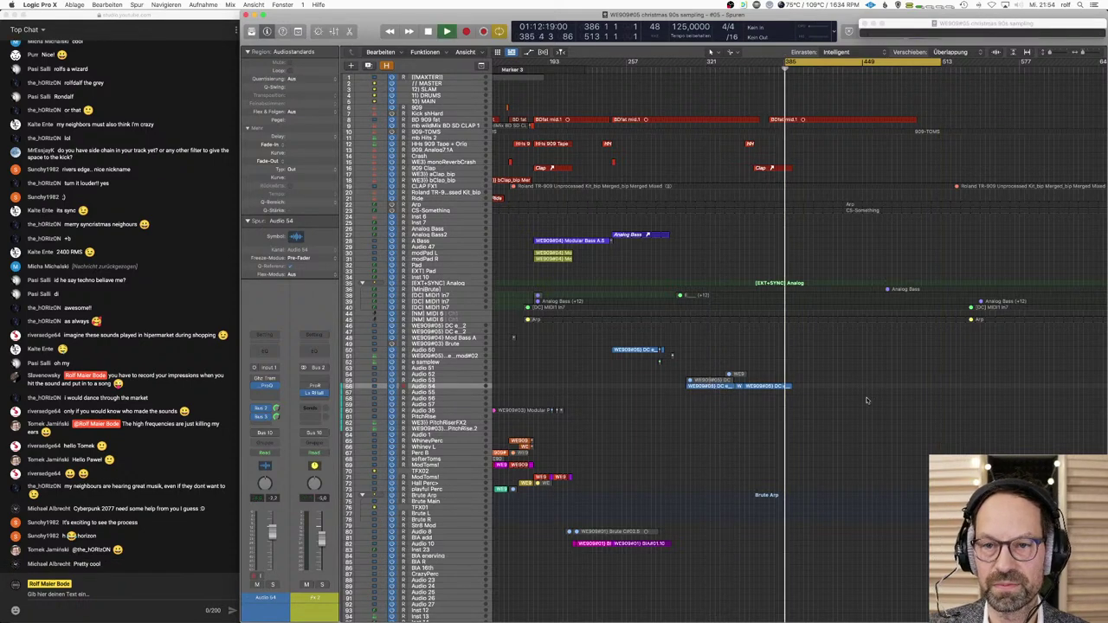
Step: Shorten the cycle range so it starts at bar 413, start playback there, and dismiss the system overload notice
{"action": "left_click_drag", "start_coordinate": [788, 65], "coordinate": [817, 65]}
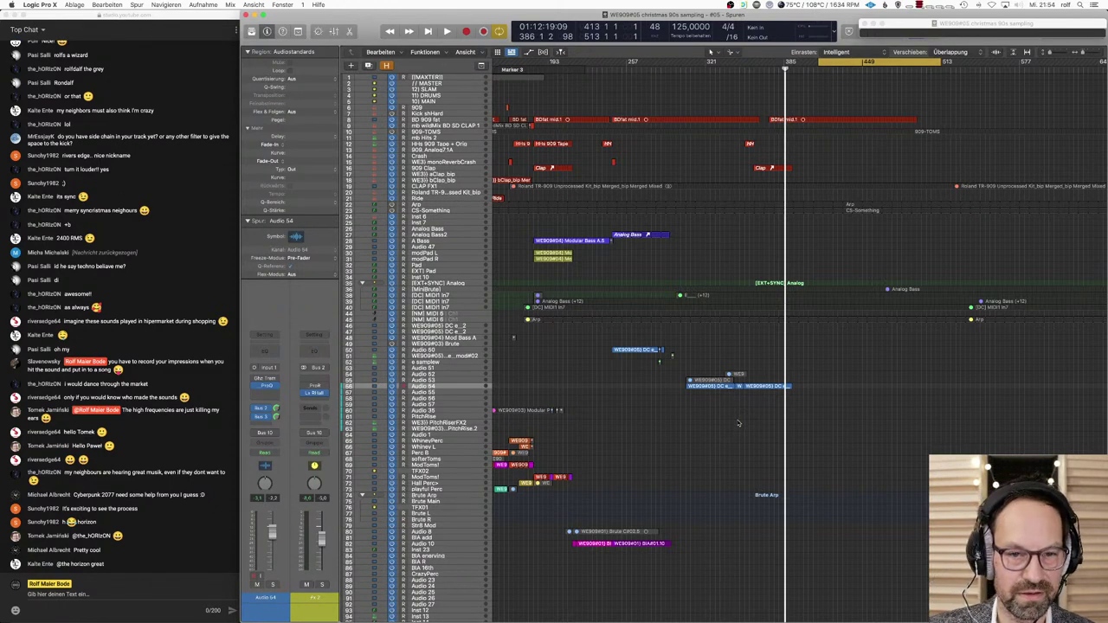
{"action": "key", "text": "."}
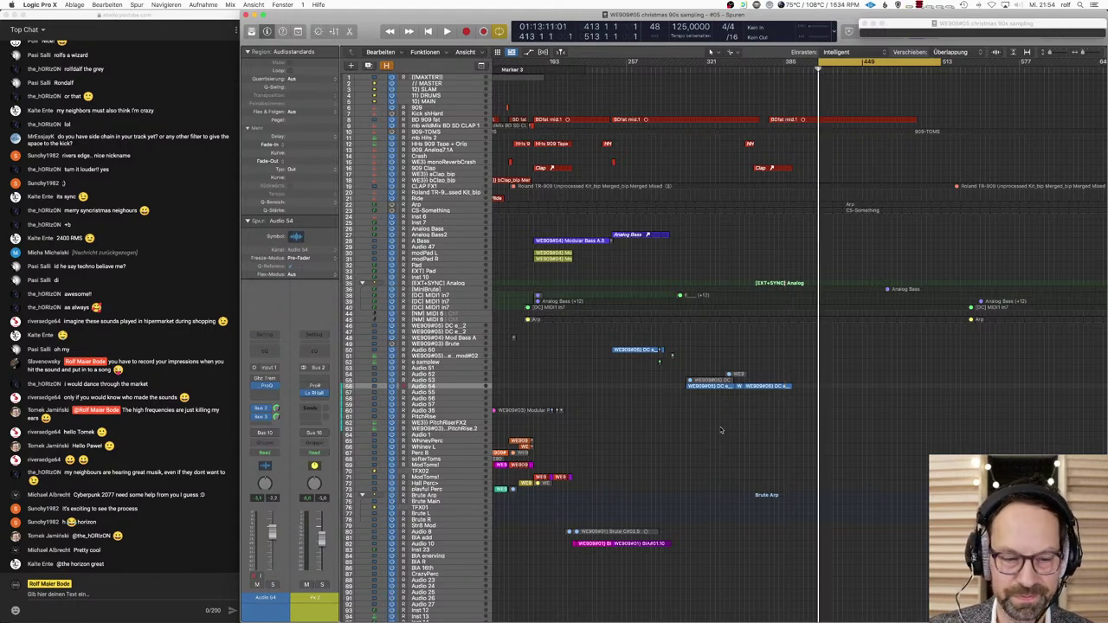
{"action": "key", "text": "space"}
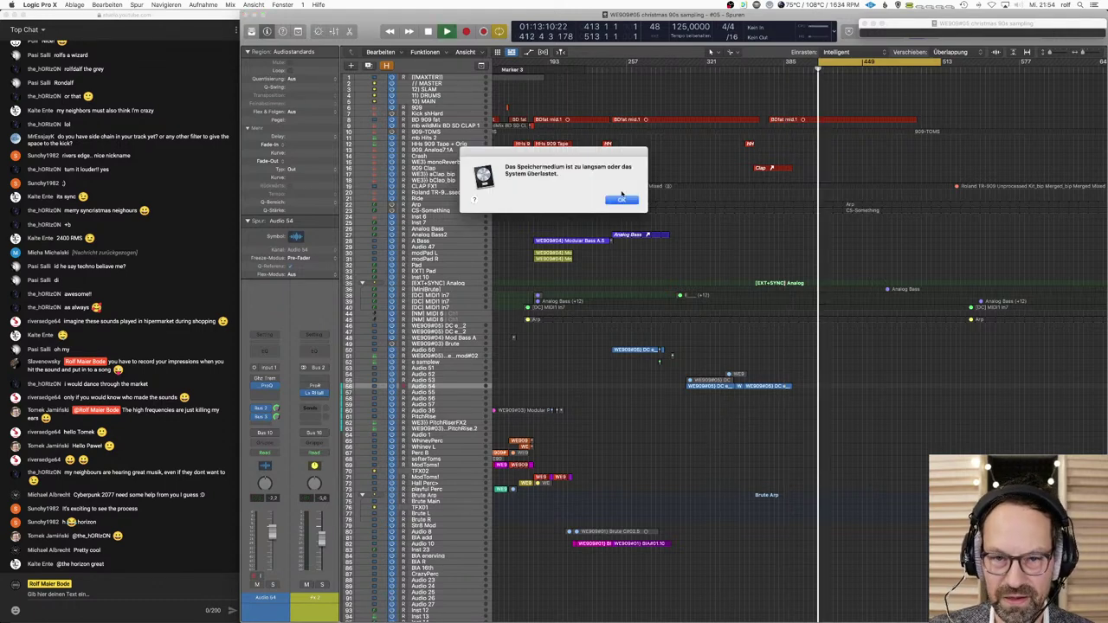
{"action": "left_click", "coordinate": [622, 199]}
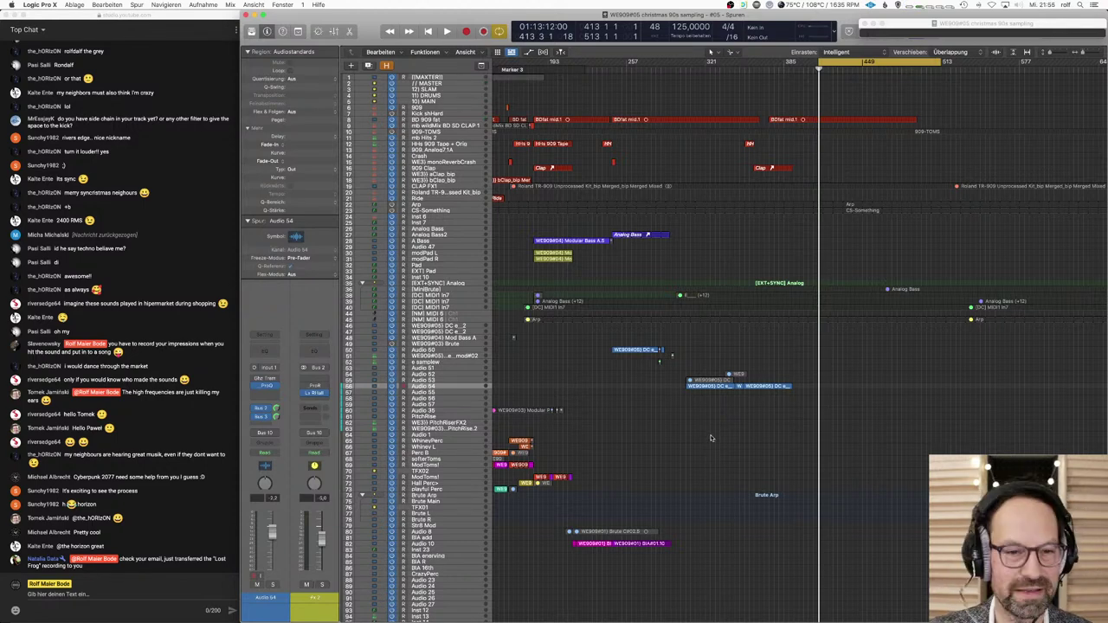
{"action": "key", "text": "space"}
{"action": "key", "text": "space"}
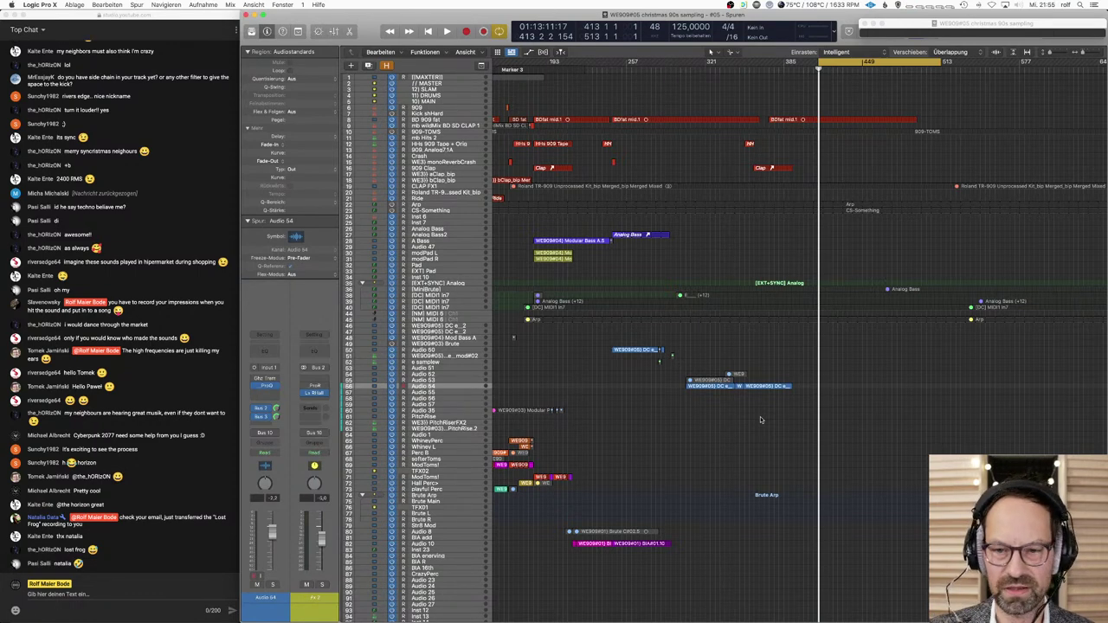
Step: Rename track 46 to "WE909#05) DC e__3" and arm it for recording
{"action": "left_click", "coordinate": [468, 326]}
{"action": "double_click", "coordinate": [322, 220]}
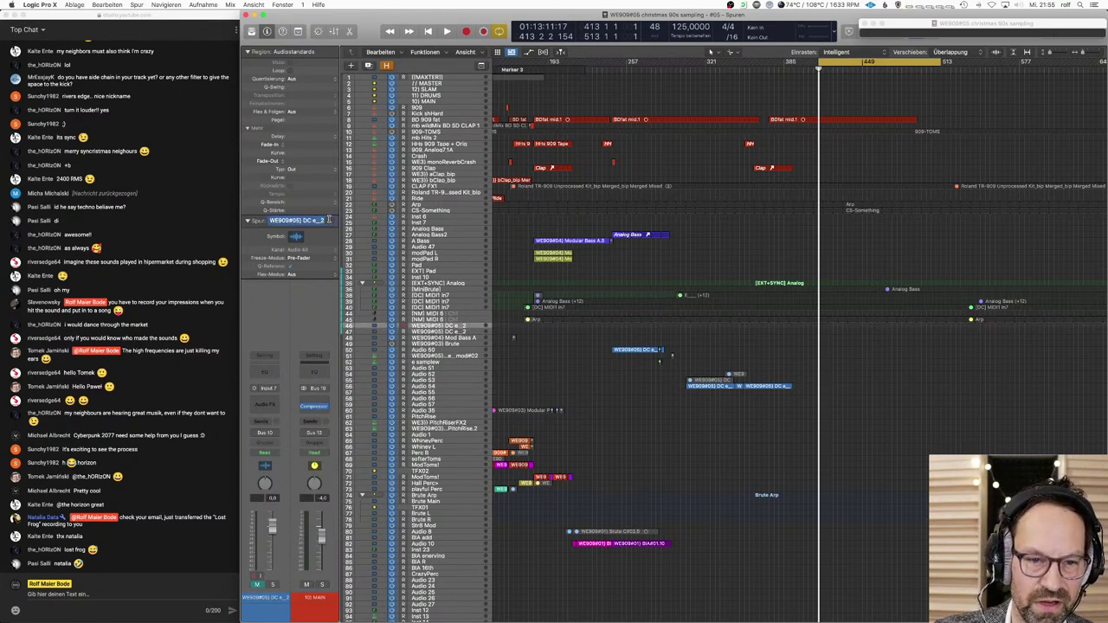
{"action": "key", "text": "Right"}
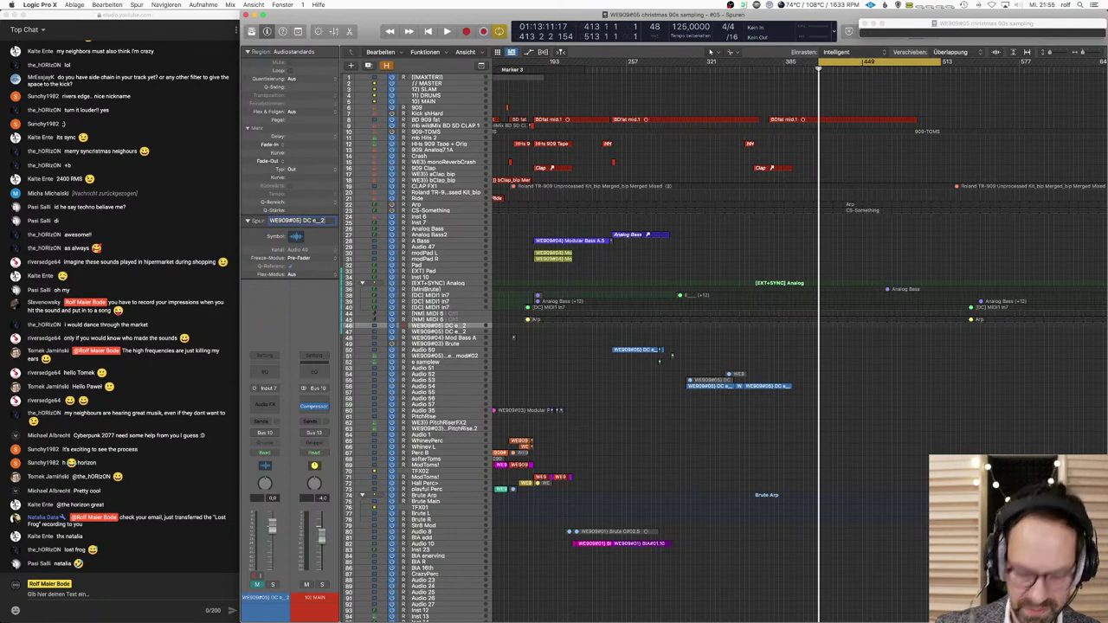
{"action": "key", "text": "BackSpace"}
{"action": "type", "text": "3"}
{"action": "key", "text": "Return"}
{"action": "key", "text": "Return"}
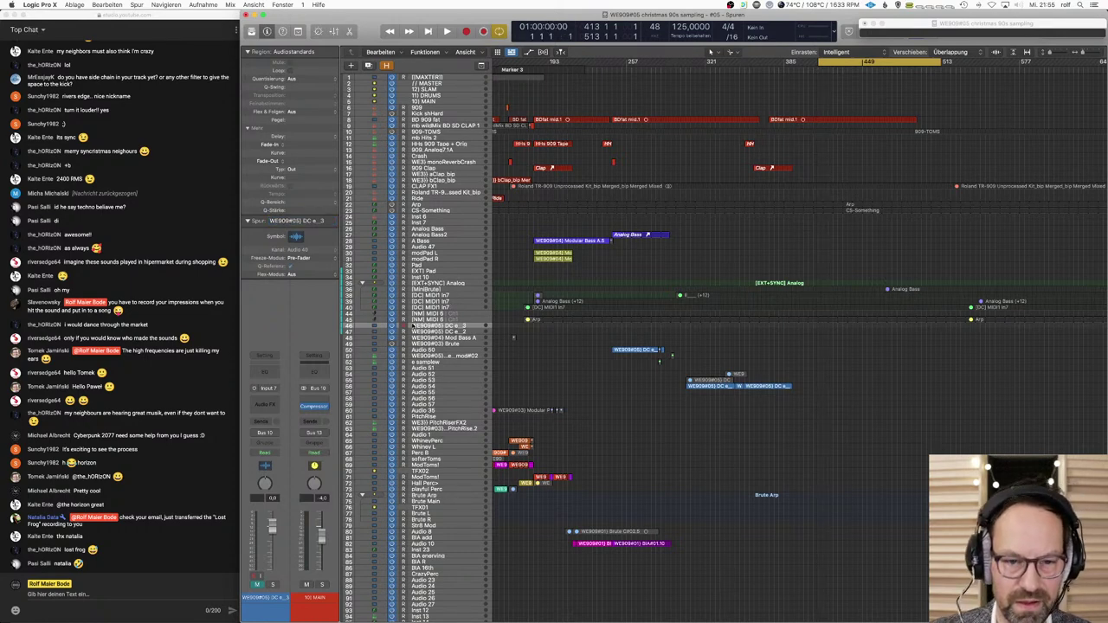
{"action": "scroll", "coordinate": [821, 371], "scroll_direction": "right", "scroll_amount": 5}
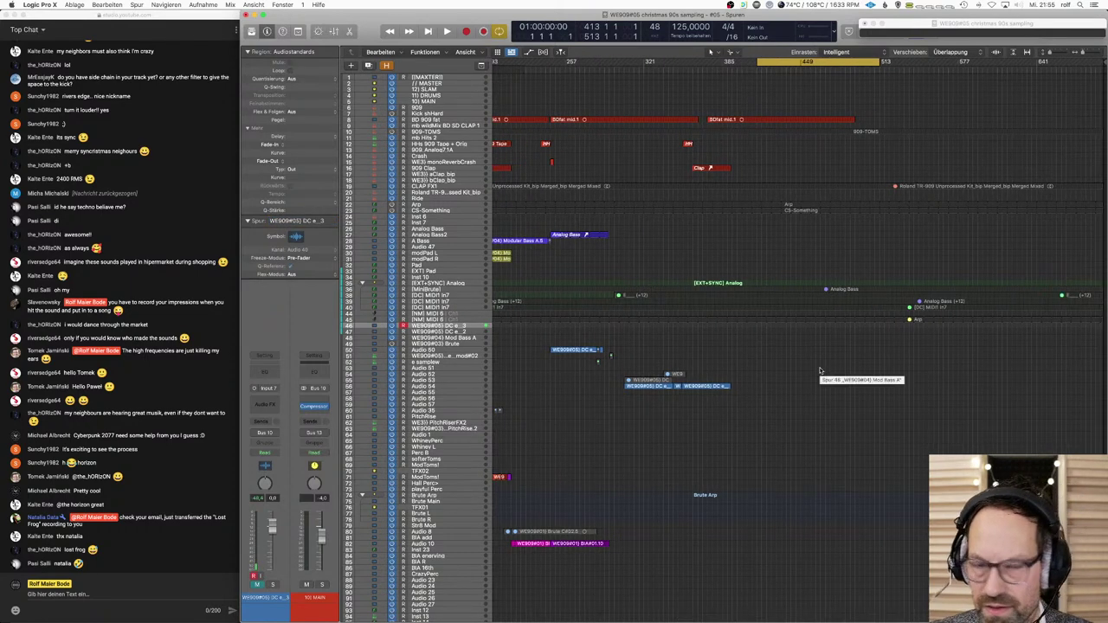
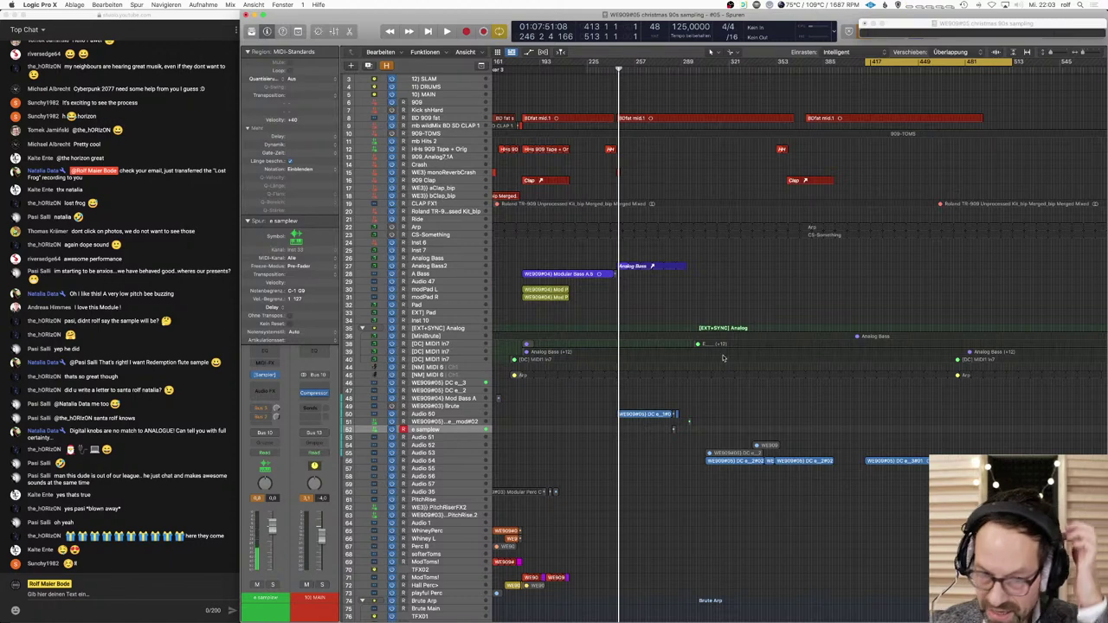
Step: Clear the e samplew channel's peak display and audition the Audio 54 recording at bar 413 in solo
{"action": "left_click", "coordinate": [257, 500]}
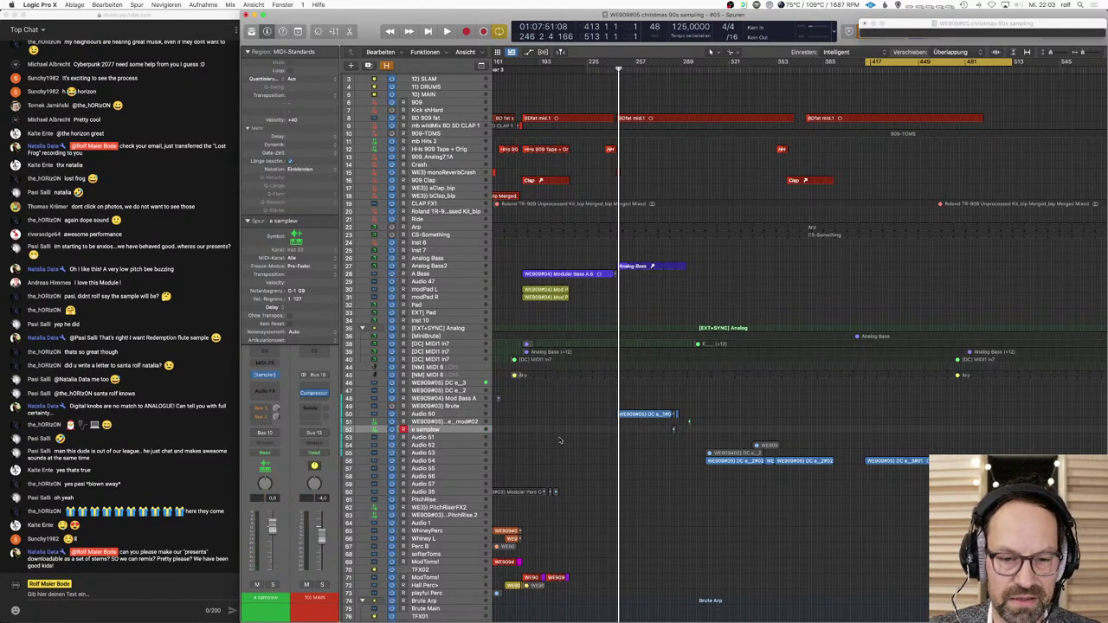
{"action": "left_click", "coordinate": [657, 414]}
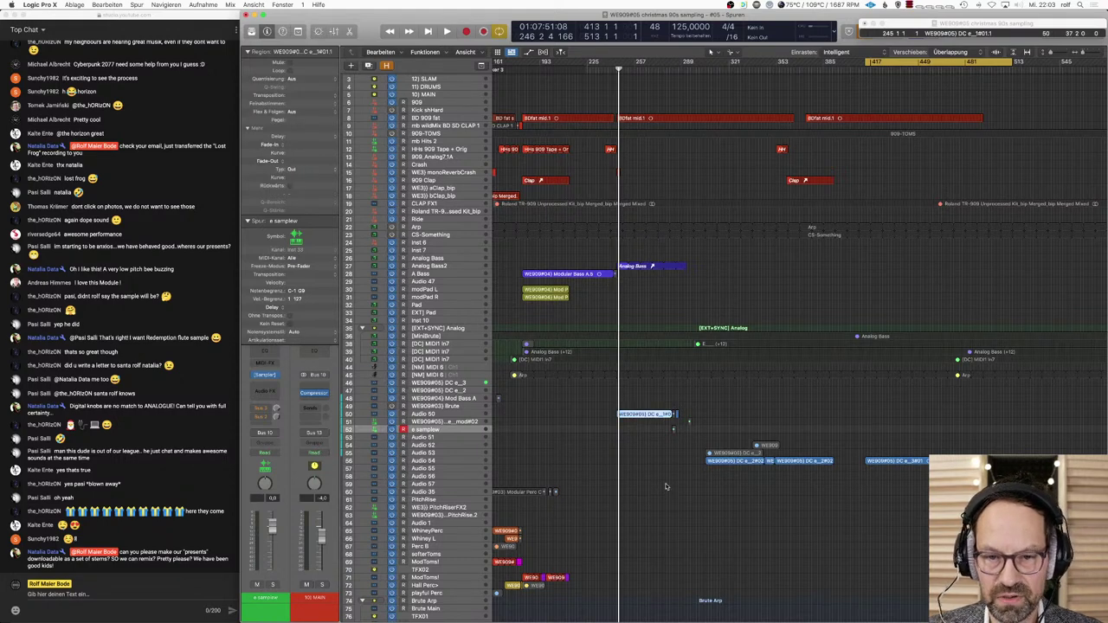
{"action": "left_click", "coordinate": [737, 463]}
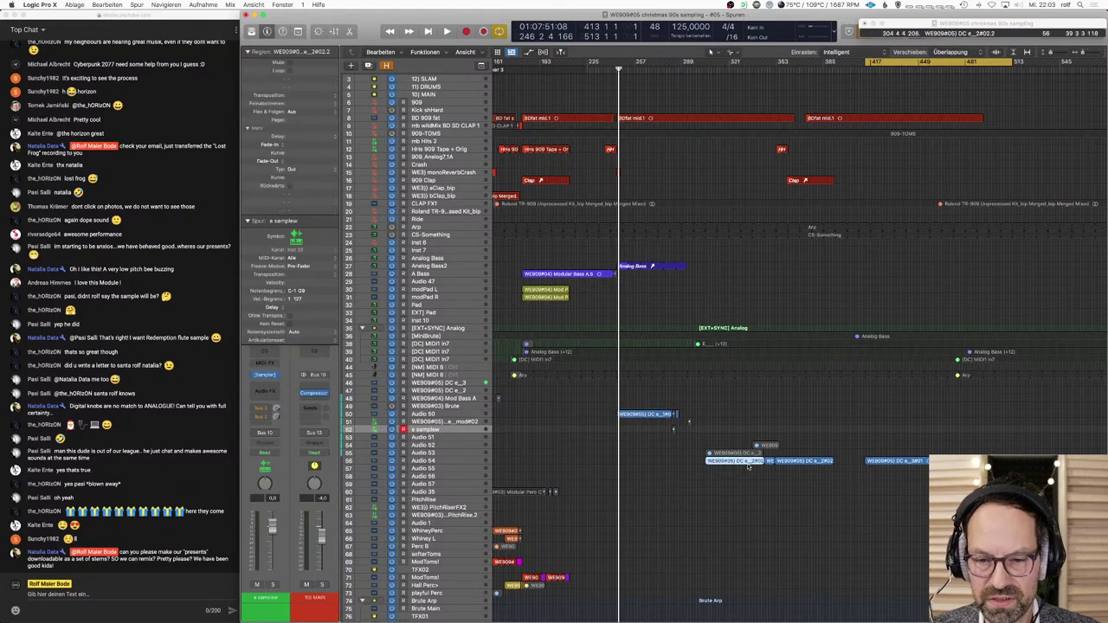
{"action": "scroll", "coordinate": [757, 510], "scroll_direction": "right", "scroll_amount": 3}
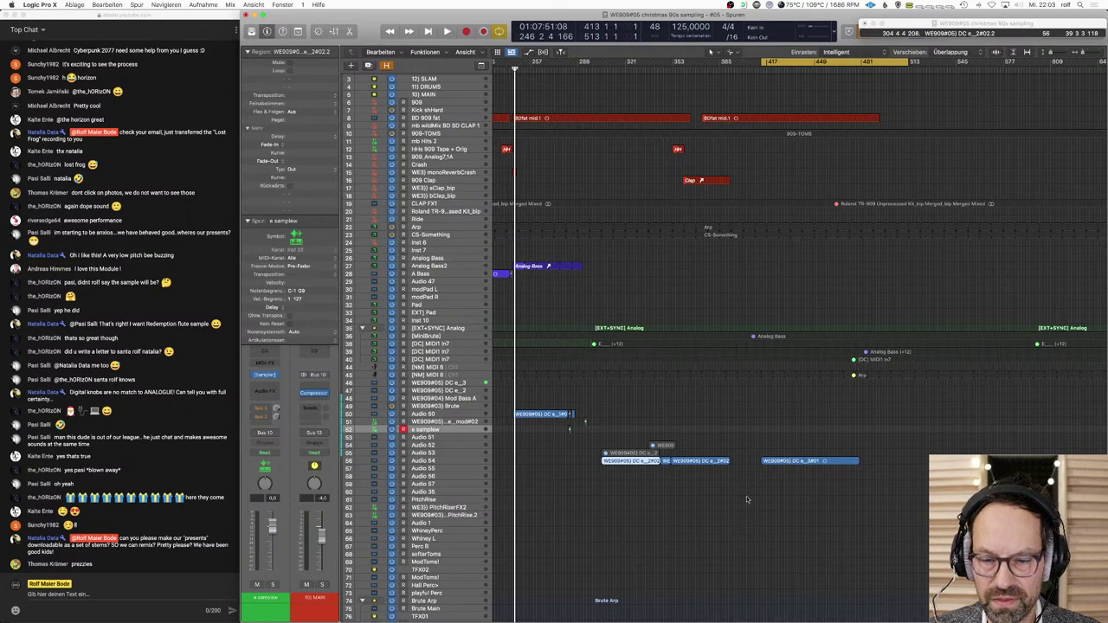
{"action": "left_click", "coordinate": [795, 463]}
{"action": "key", "text": "ctrl+s"}
{"action": "key", "text": "shift+Return"}
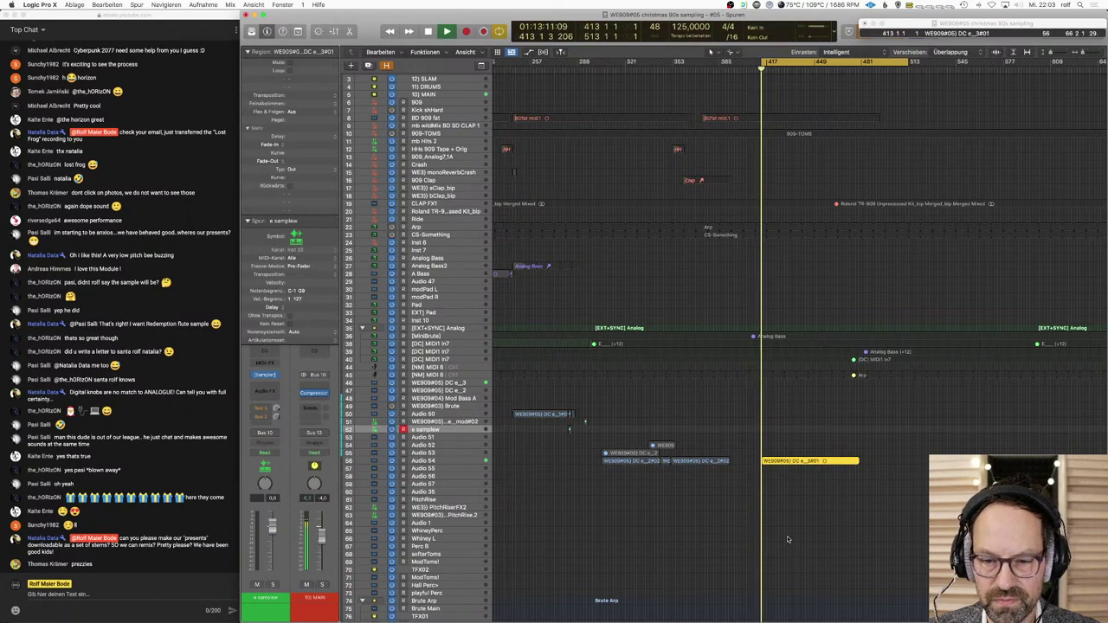
{"action": "key", "text": "space"}
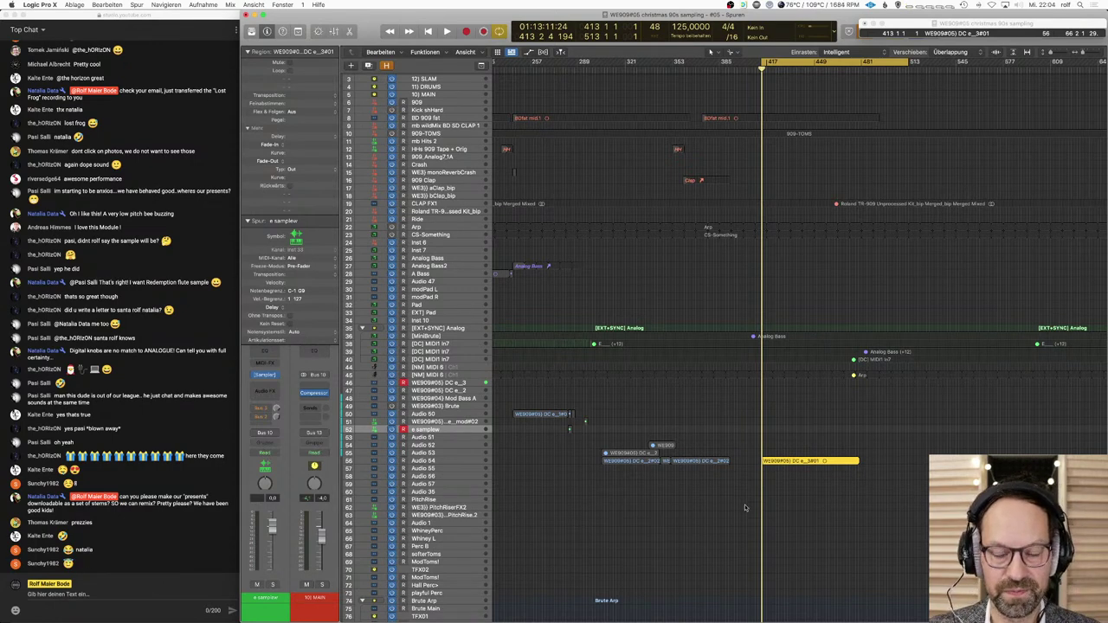
Step: Audition the muted Audio 53 take from bar 305 in solo and examine its waveform up close
{"action": "key", "text": "super+Left"}
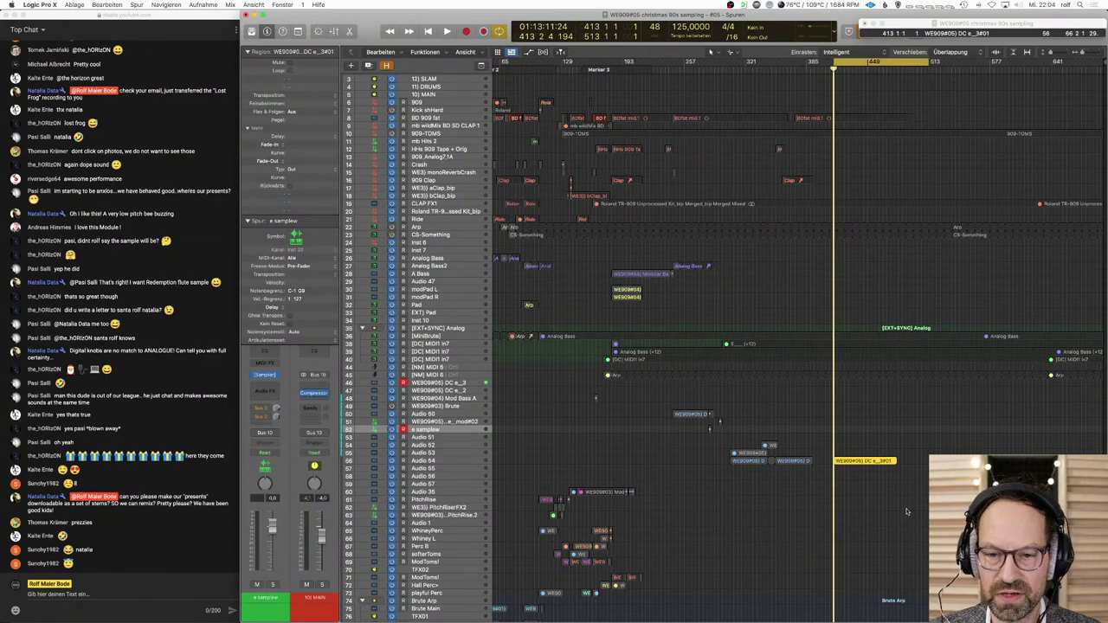
{"action": "left_click", "coordinate": [789, 461]}
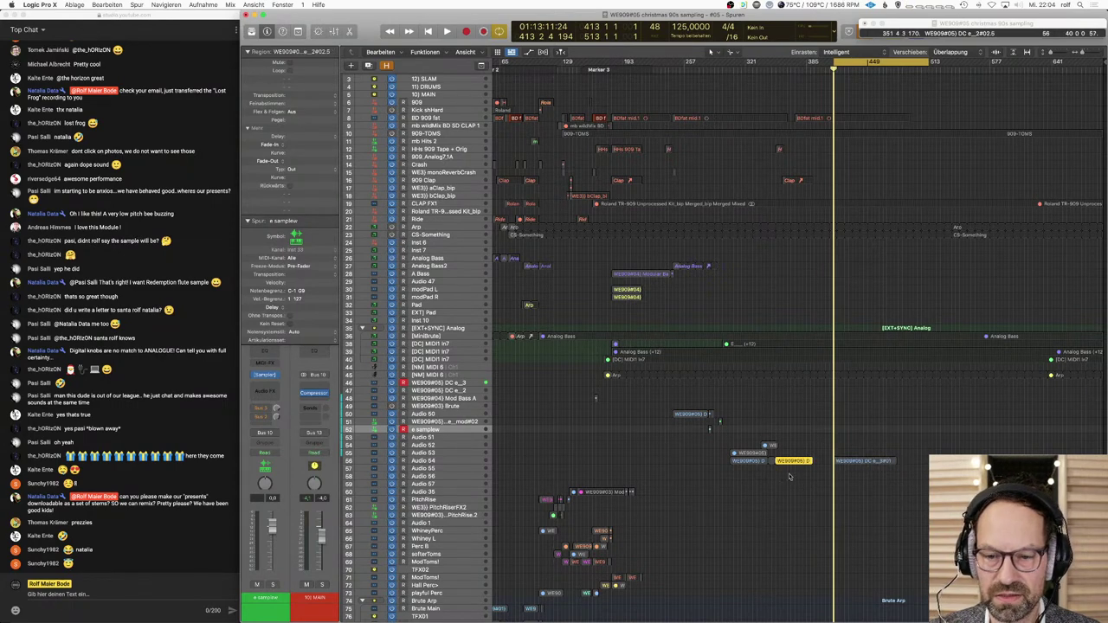
{"action": "left_click", "coordinate": [746, 453]}
{"action": "key", "text": "shift+space"}
{"action": "left_click_drag", "start_coordinate": [836, 517], "coordinate": [656, 409]}
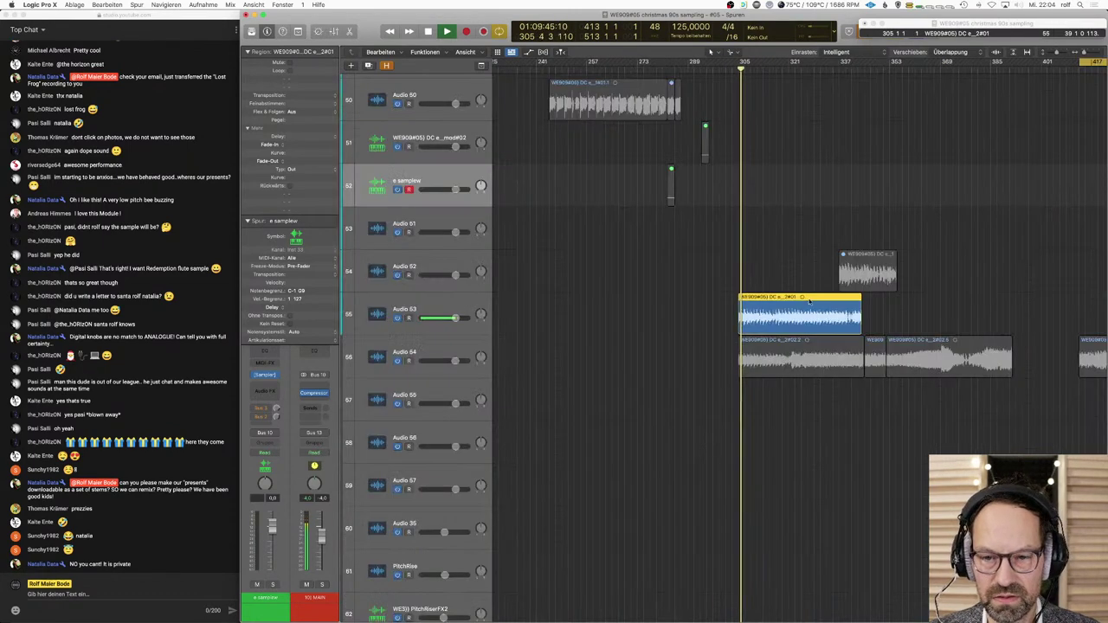
{"action": "scroll", "coordinate": [816, 110], "scroll_direction": "up", "scroll_amount": 5}
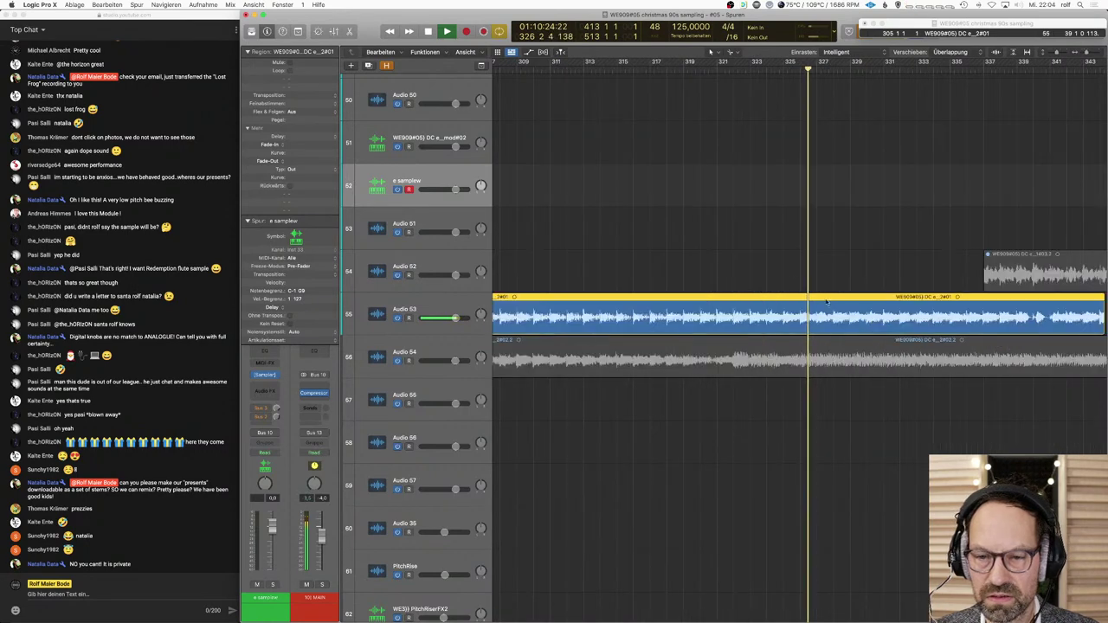
{"action": "scroll", "coordinate": [854, 294], "scroll_direction": "down", "scroll_amount": 2}
{"action": "key", "text": "space"}
{"action": "key", "text": "z"}
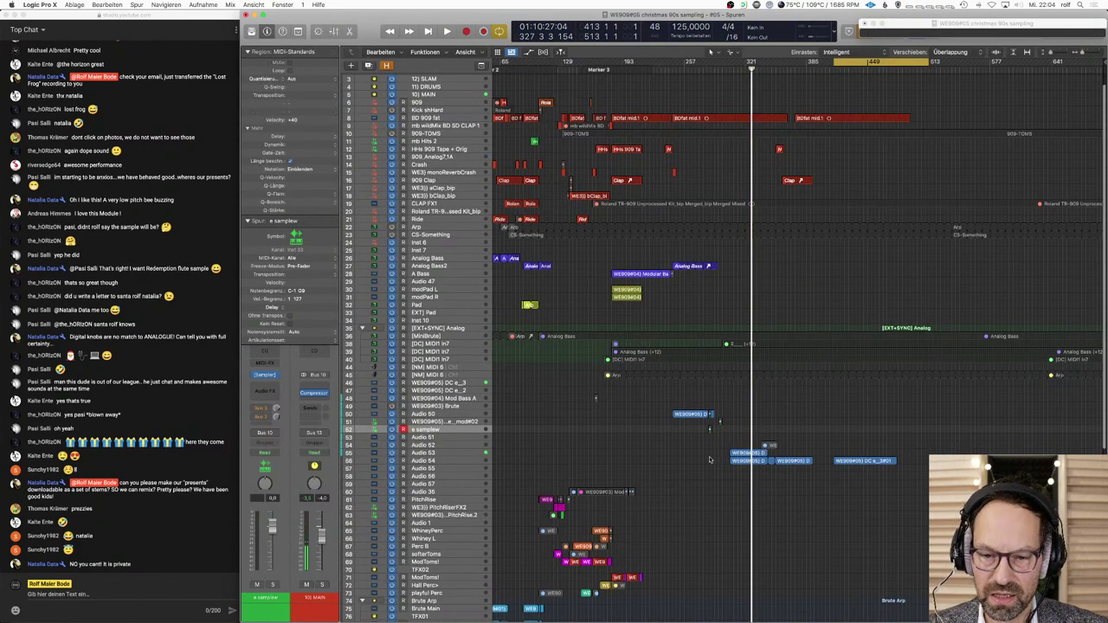
Step: Mute the Audio 53 region at bar 305 and clear the region selection
{"action": "scroll", "coordinate": [765, 489], "scroll_direction": "down", "scroll_amount": 1}
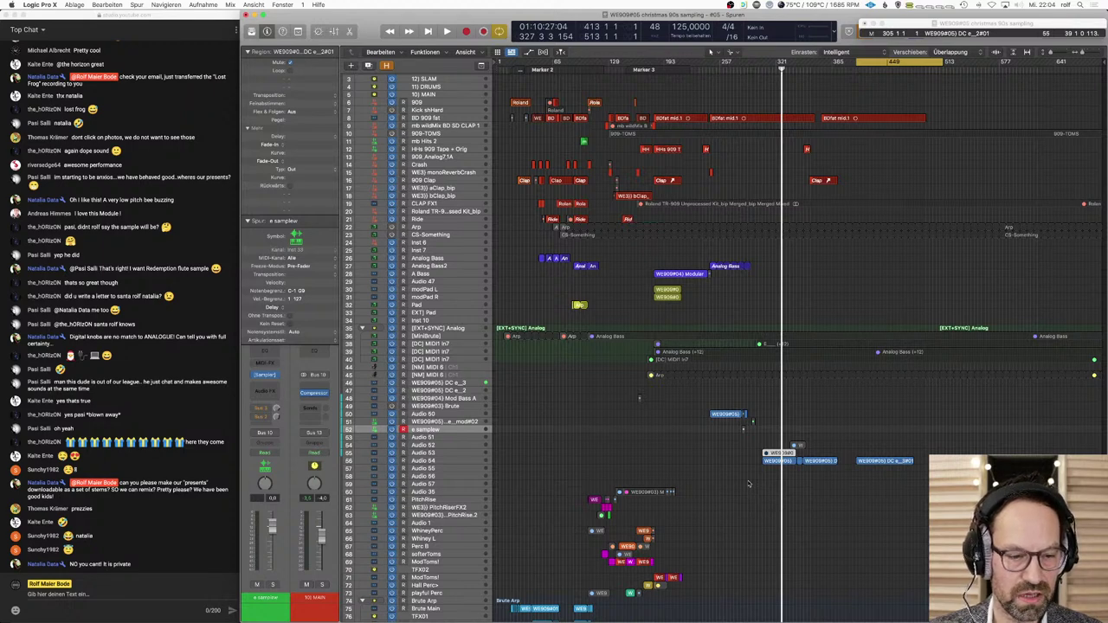
{"action": "left_click", "coordinate": [750, 485]}
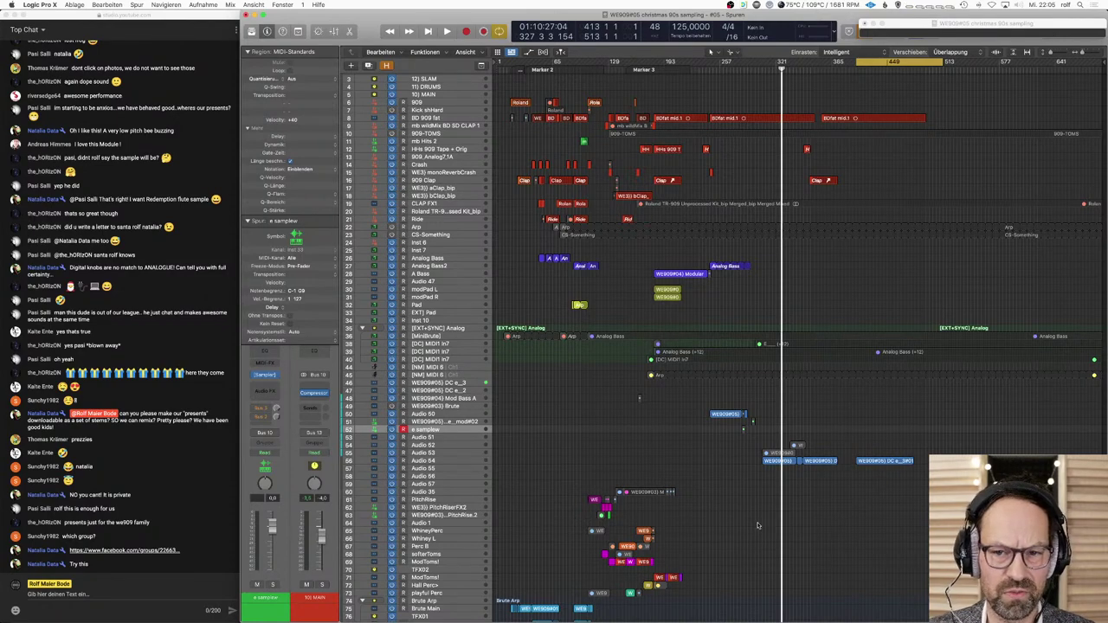
{"action": "scroll", "coordinate": [761, 519], "scroll_direction": "down", "scroll_amount": 1}
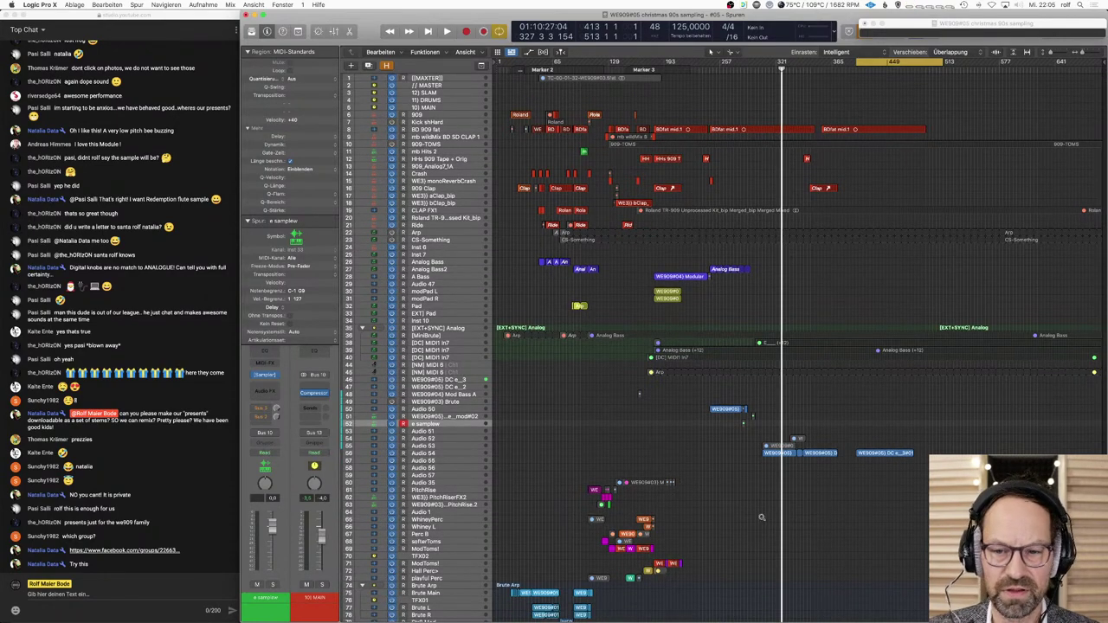
{"action": "scroll", "coordinate": [760, 510], "scroll_direction": "down", "scroll_amount": 2}
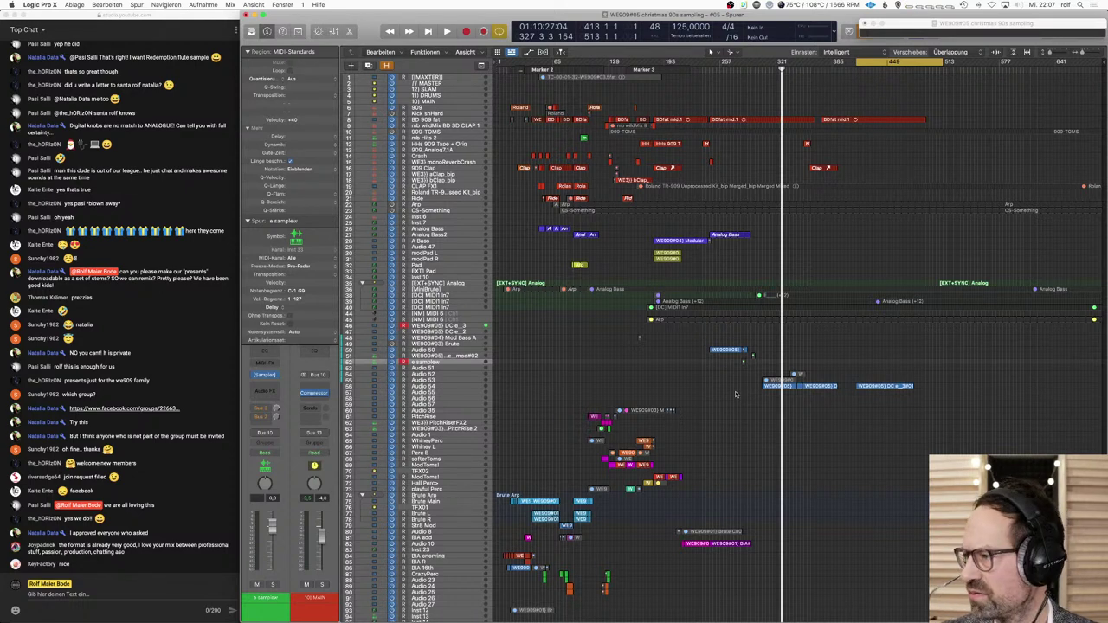
Step: Rename track 46 to "WE909#05) DC e__4" for the next take
{"action": "left_click", "coordinate": [463, 326]}
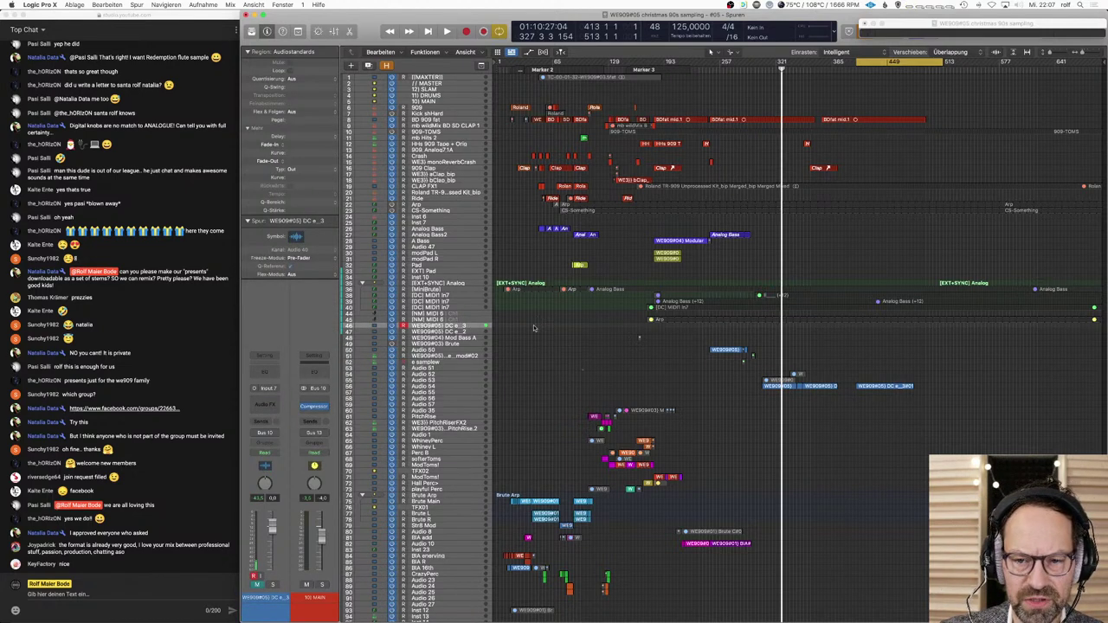
{"action": "double_click", "coordinate": [463, 326]}
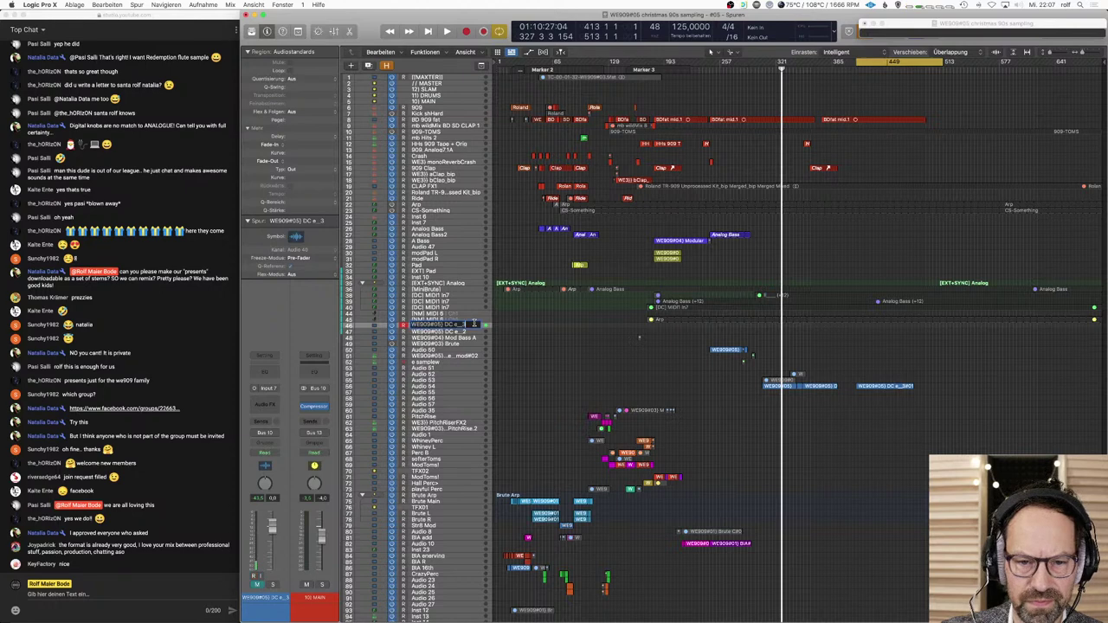
{"action": "key", "text": "Return"}
Step: Unmute the E___ (+12) MIDI region starting at bar 297 and put it in solo
{"action": "key", "text": "space"}
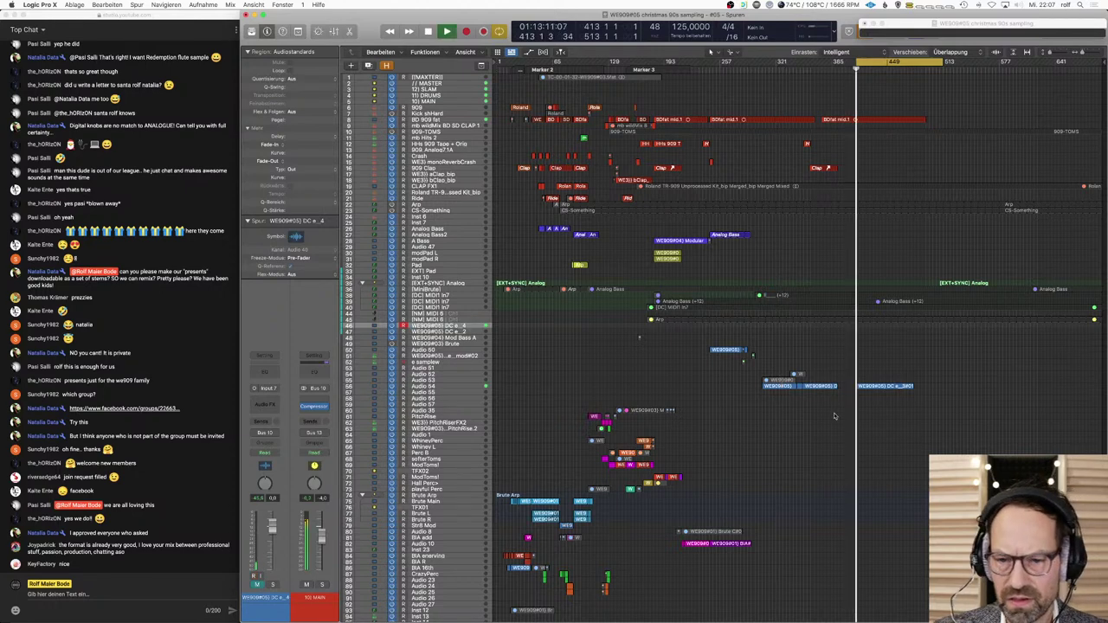
{"action": "left_click", "coordinate": [788, 297]}
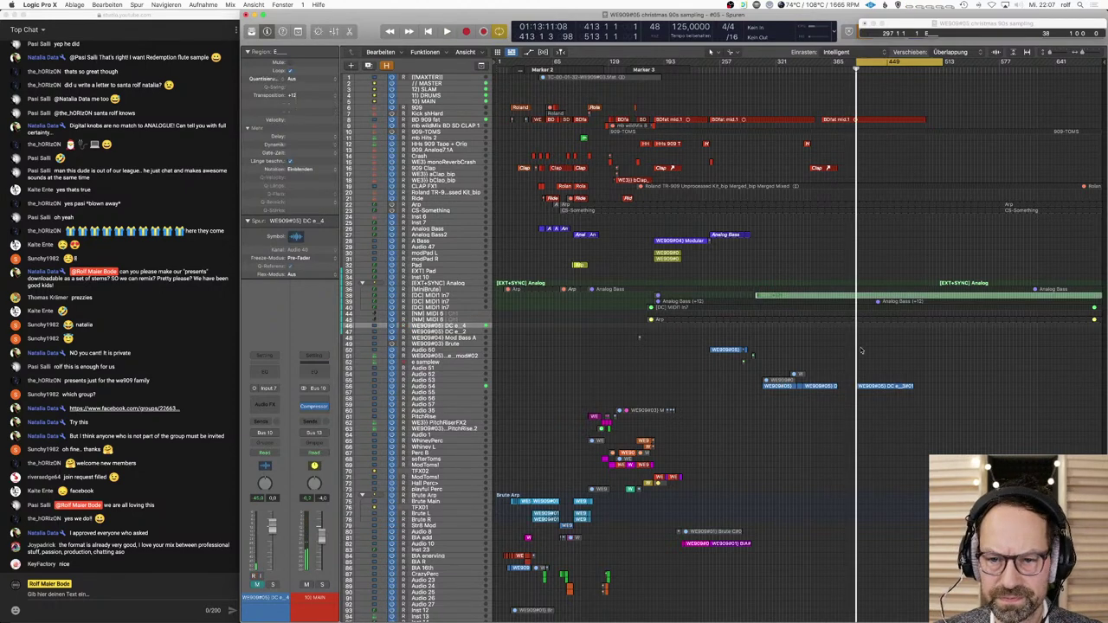
{"action": "key", "text": "space"}
{"action": "key", "text": "super+Right"}
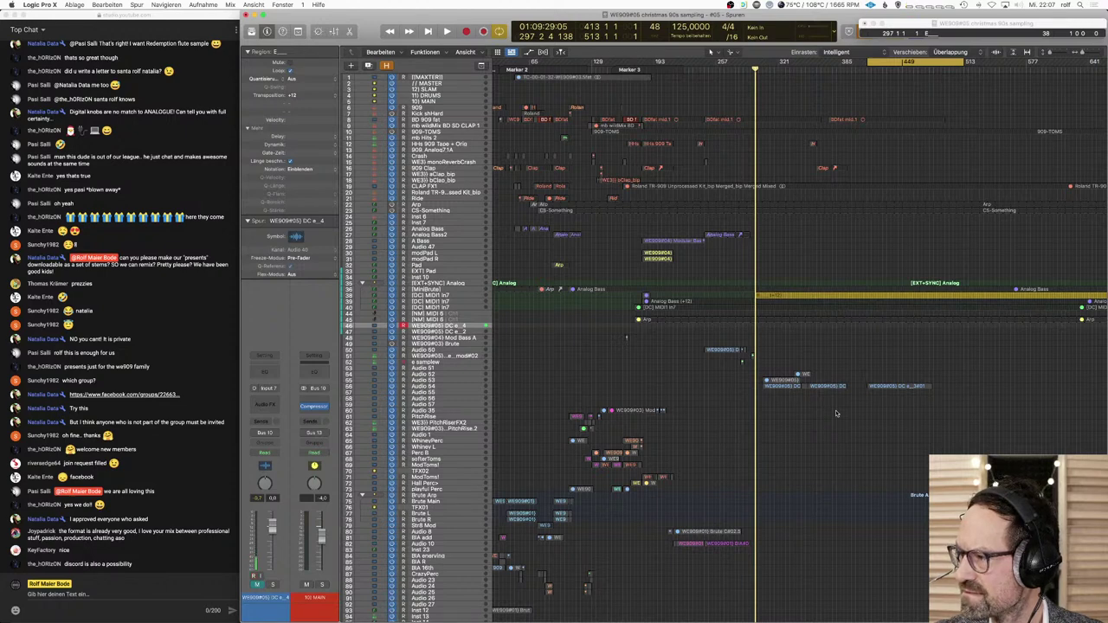
Step: Audition the soloed E___ region from bar 413 and record a new take on track 46 from there
{"action": "scroll", "coordinate": [878, 376], "scroll_direction": "right", "scroll_amount": 2}
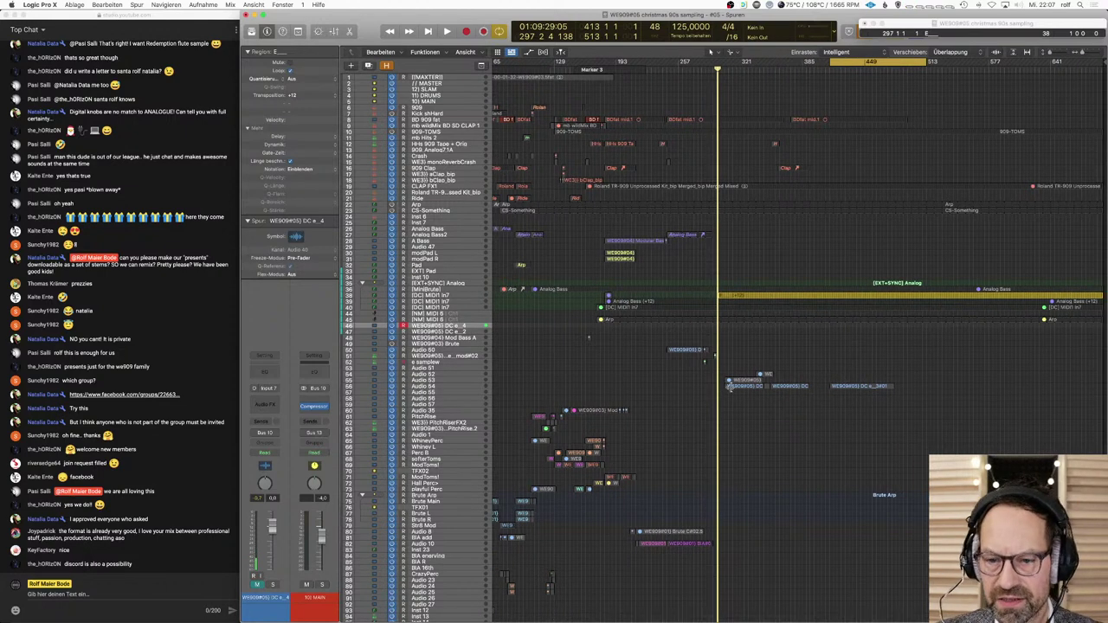
{"action": "left_click", "coordinate": [815, 381]}
{"action": "key", "text": "space"}
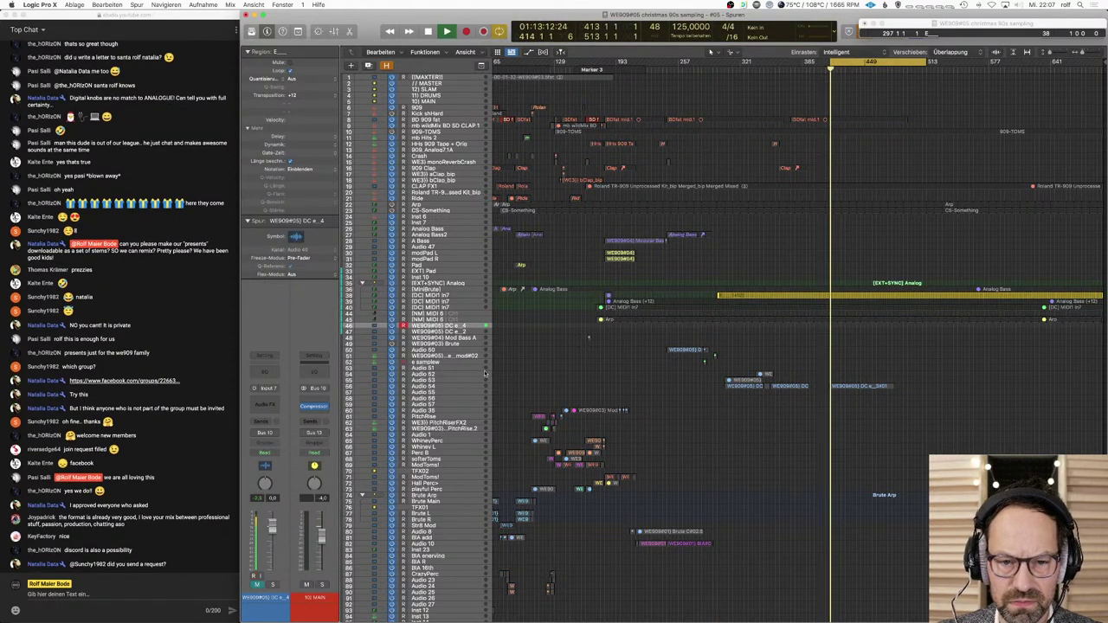
{"action": "key", "text": "r"}
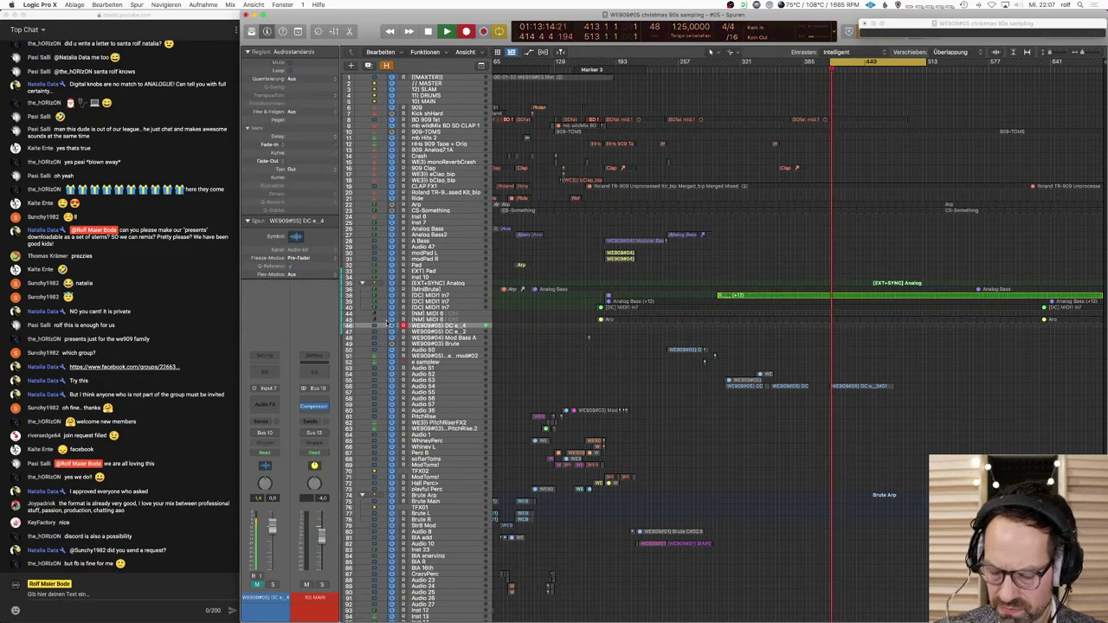
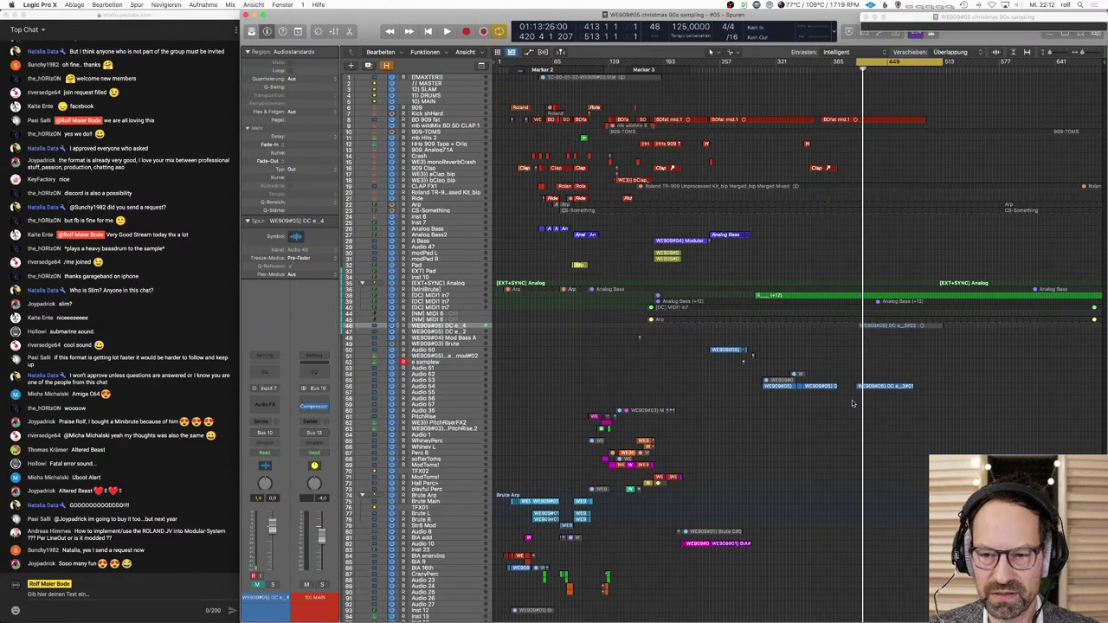
Step: Save the project and dismiss the notice about the uncopied sample KICK.wav
{"action": "scroll", "coordinate": [851, 403], "scroll_direction": "up", "scroll_amount": 5}
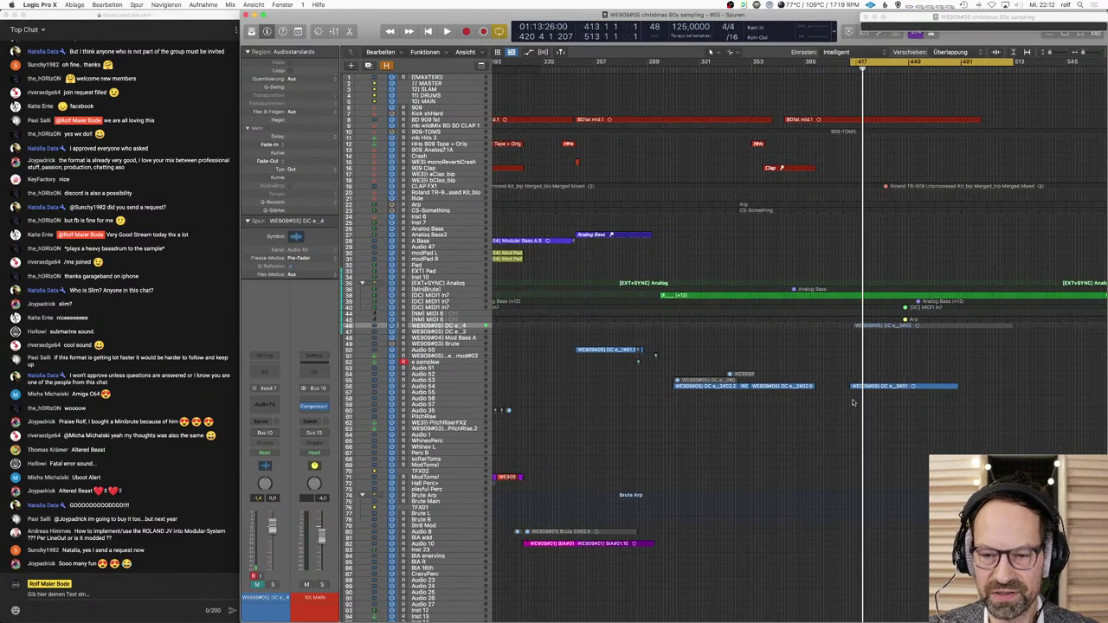
{"action": "key", "text": "super+s"}
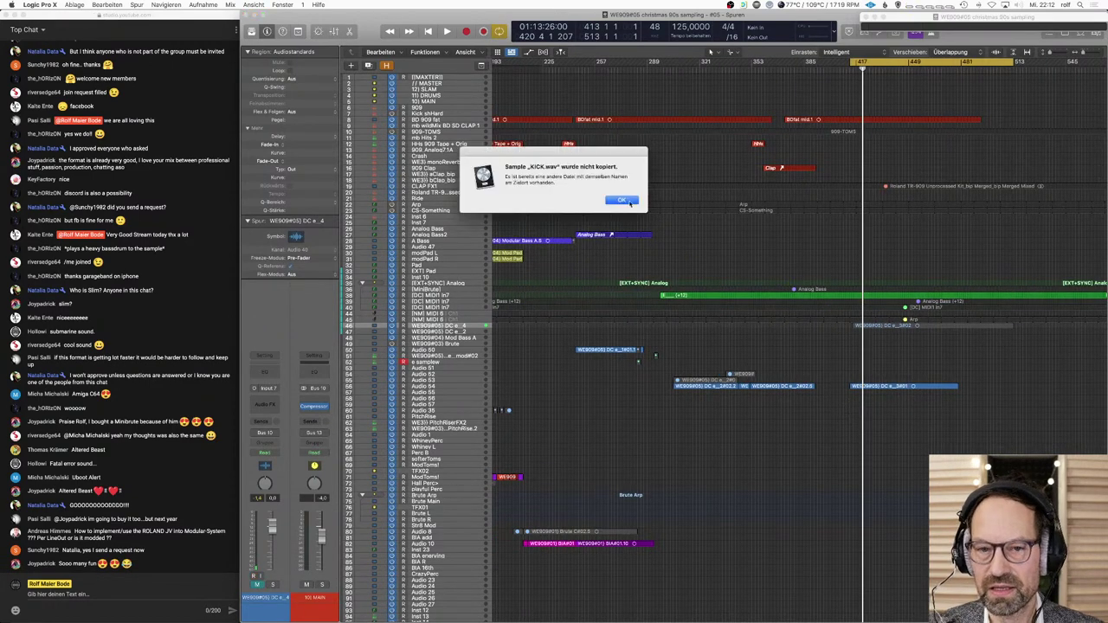
{"action": "left_click", "coordinate": [622, 200]}
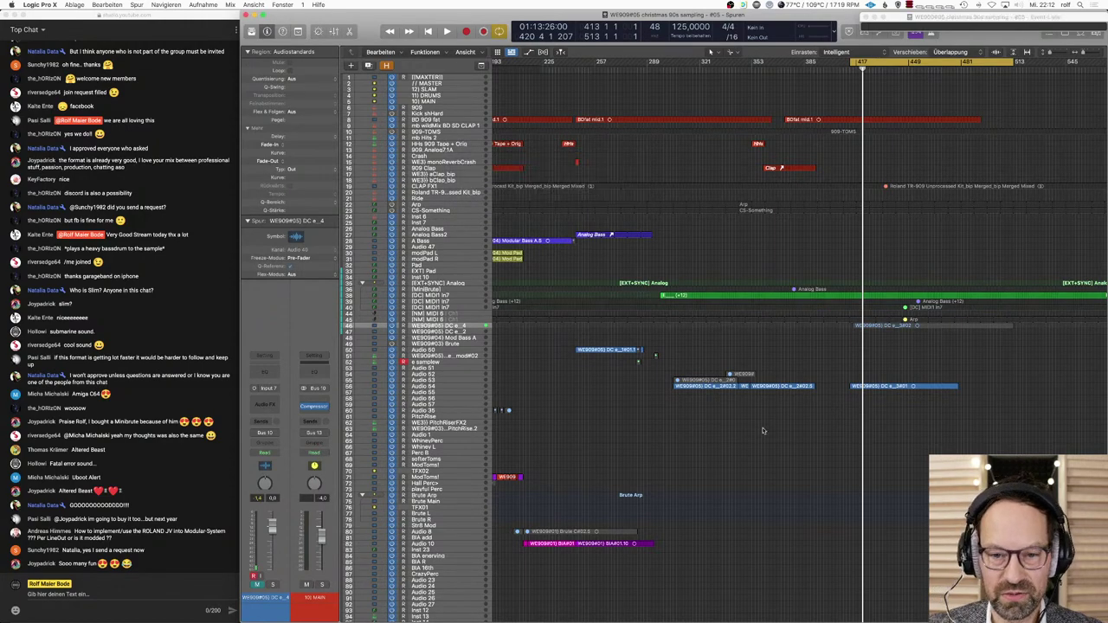
Step: Create one software instrument track below Audio 51 with a stereo Sampler, routed to Output 1 + 2
{"action": "scroll", "coordinate": [763, 431], "scroll_direction": "down", "scroll_amount": 5}
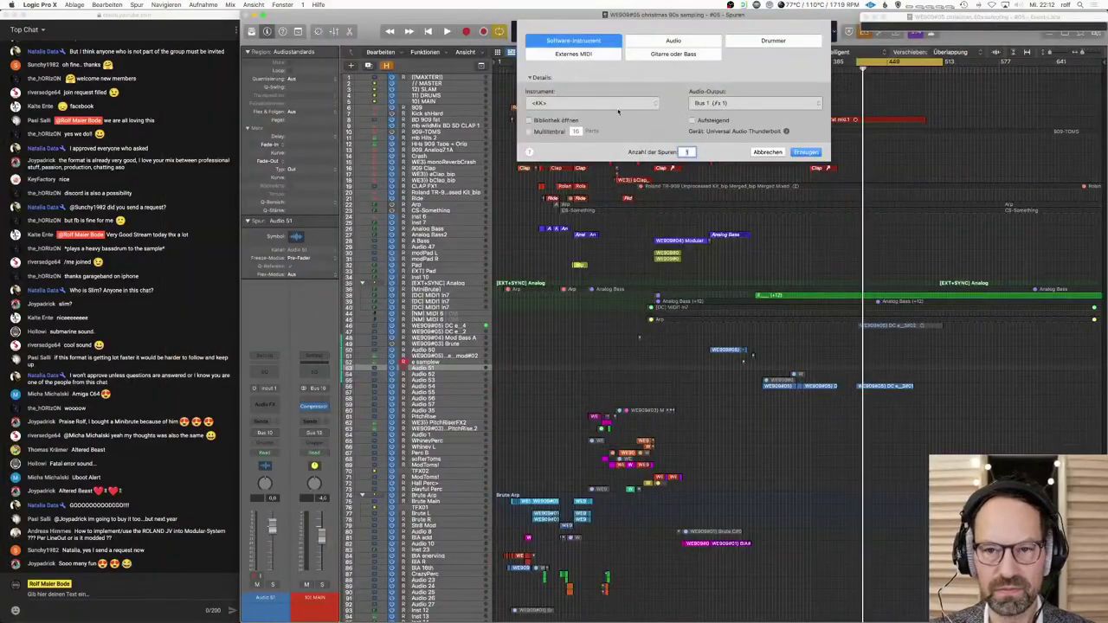
{"action": "left_click", "coordinate": [596, 102]}
{"action": "mouse_move", "coordinate": [596, 101]}
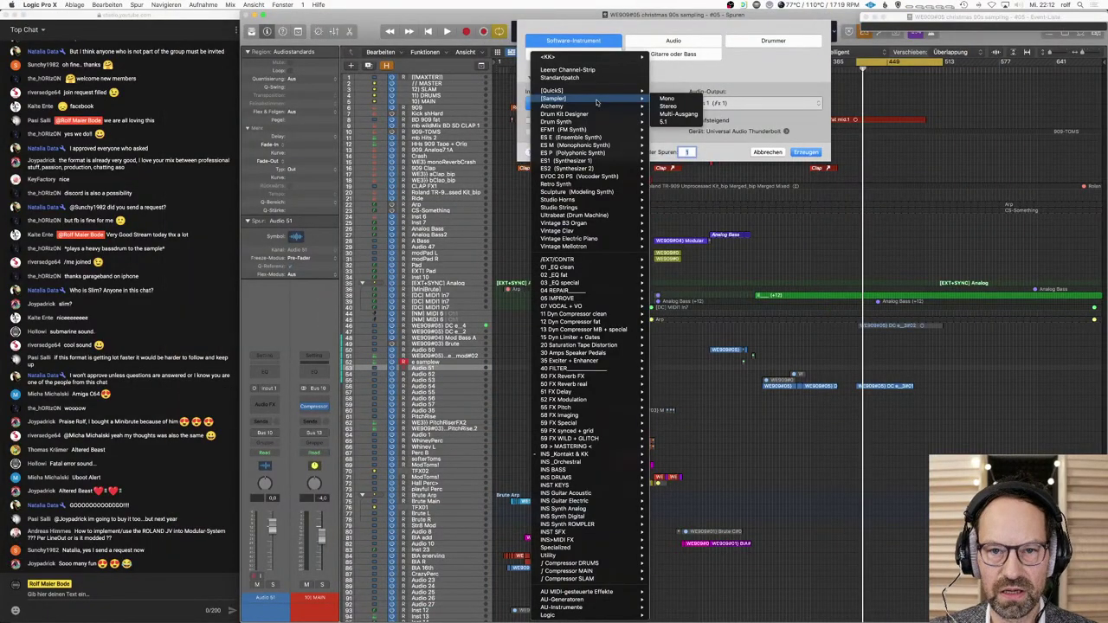
{"action": "left_click", "coordinate": [668, 106]}
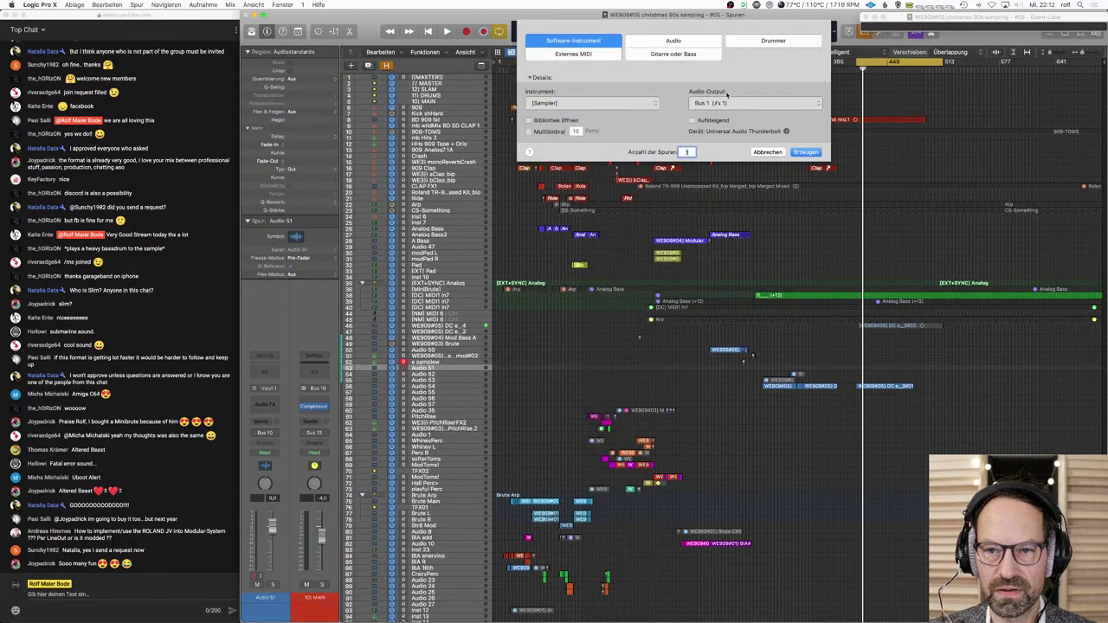
{"action": "left_click", "coordinate": [723, 103]}
{"action": "mouse_move", "coordinate": [725, 110]}
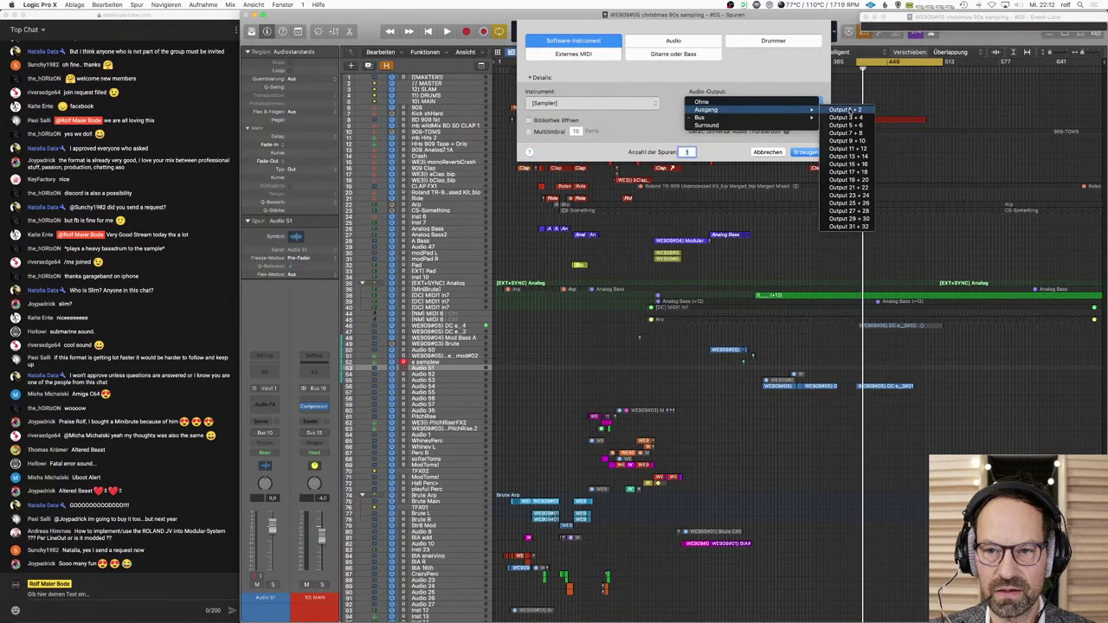
{"action": "left_click", "coordinate": [843, 110]}
{"action": "left_click", "coordinate": [812, 152]}
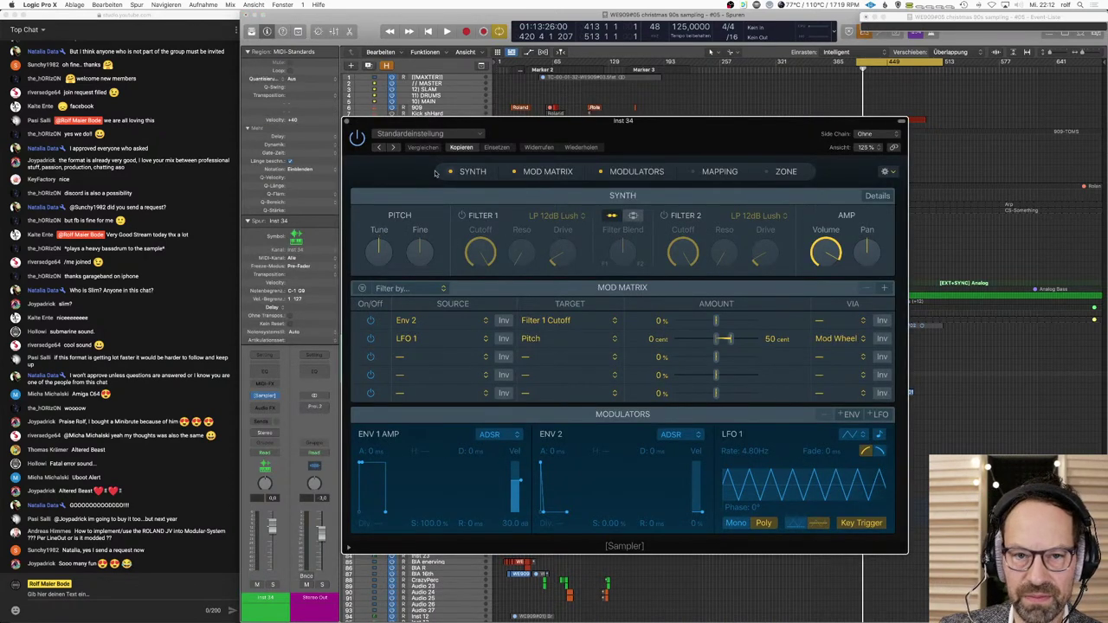
Step: Load preset B into the Sampler from 9600 imorted, MB Akai MOD archiv, FOLLOW ME
{"action": "left_click", "coordinate": [410, 134]}
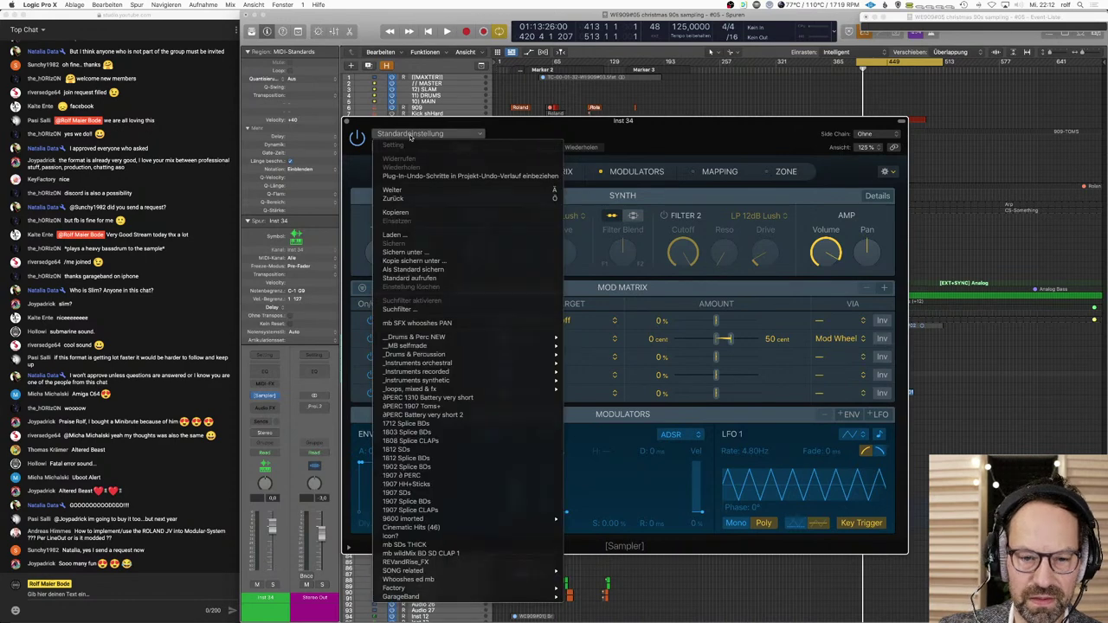
{"action": "left_click", "coordinate": [411, 135]}
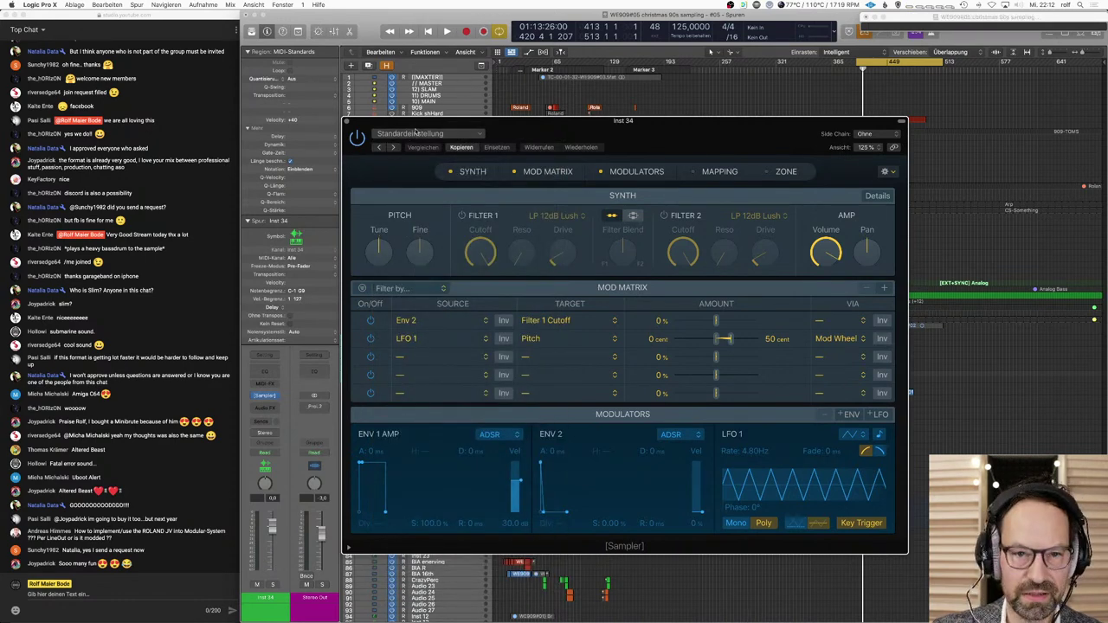
{"action": "left_click", "coordinate": [417, 133]}
{"action": "mouse_move", "coordinate": [425, 521]}
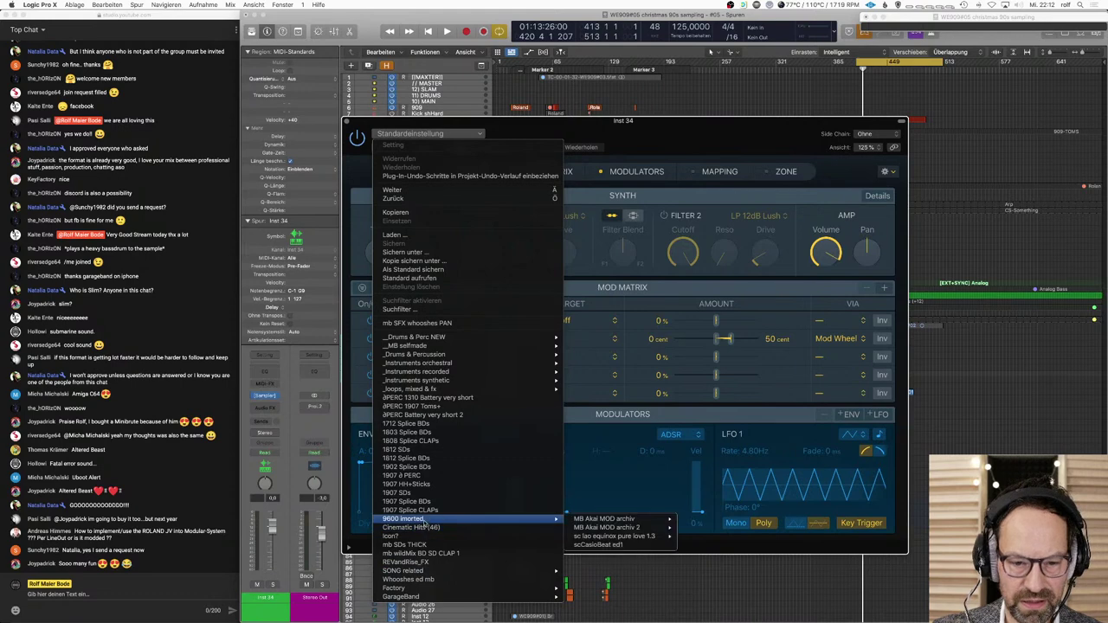
{"action": "mouse_move", "coordinate": [621, 517]}
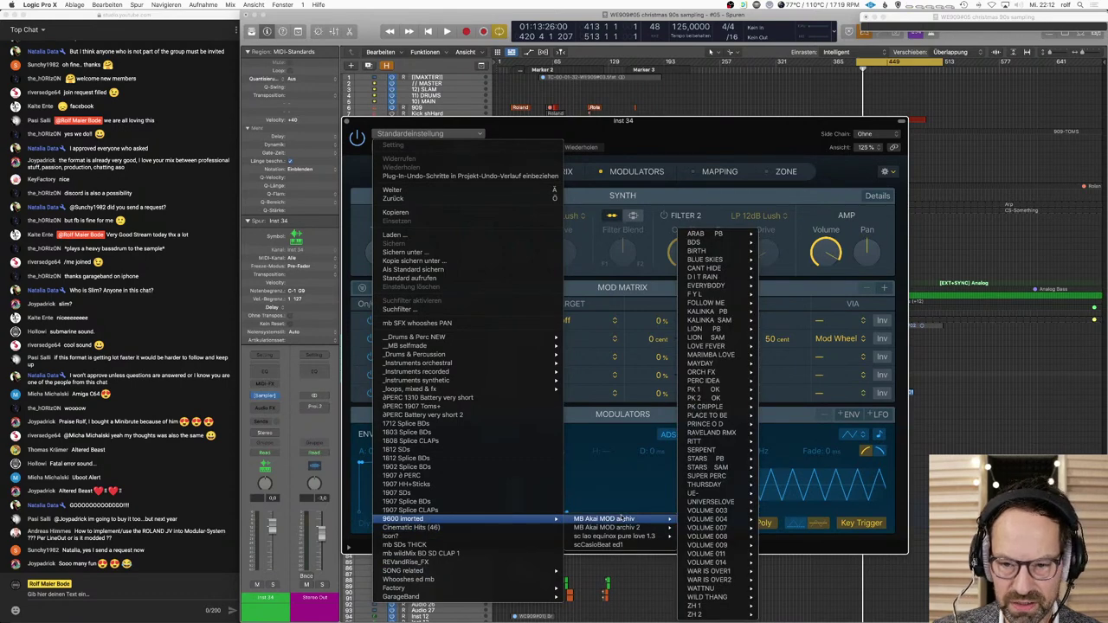
{"action": "mouse_move", "coordinate": [727, 303]}
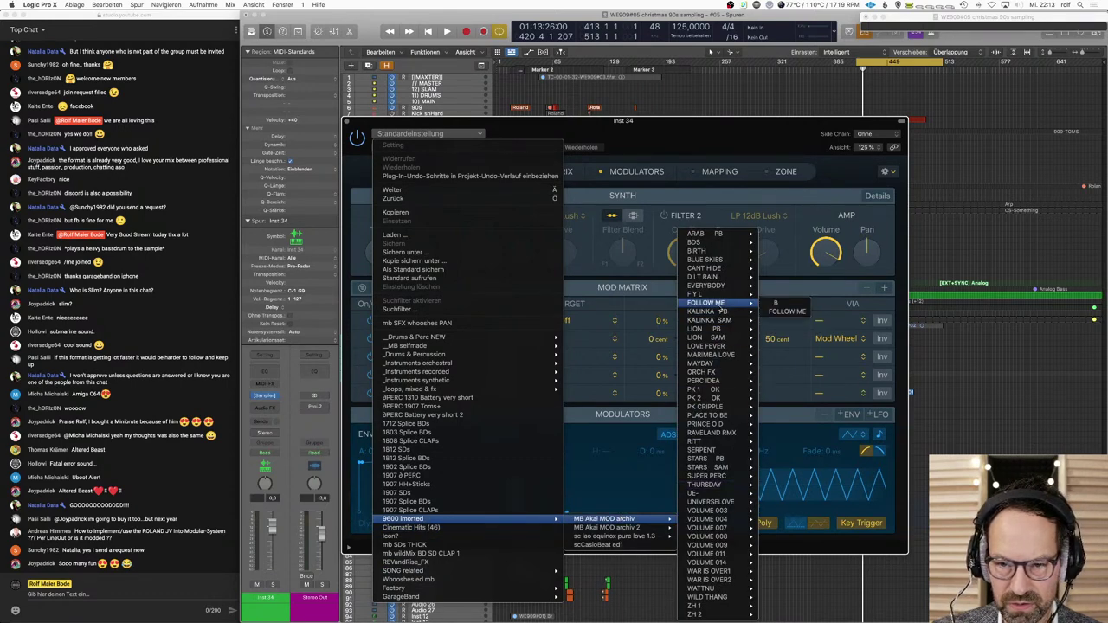
{"action": "left_click", "coordinate": [787, 310]}
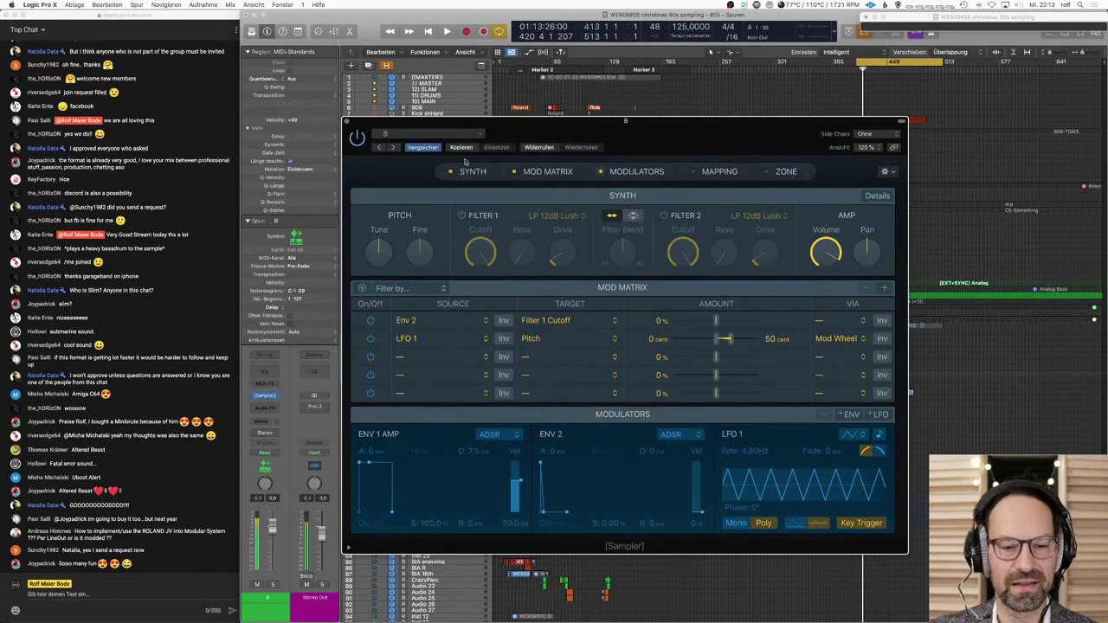
Step: Advance the Sampler presets through FOLLOW ME to KALINKA PB #2, accepting the first file path for the duplicated bass drum sample
{"action": "left_click_drag", "start_coordinate": [555, 123], "coordinate": [665, 108]}
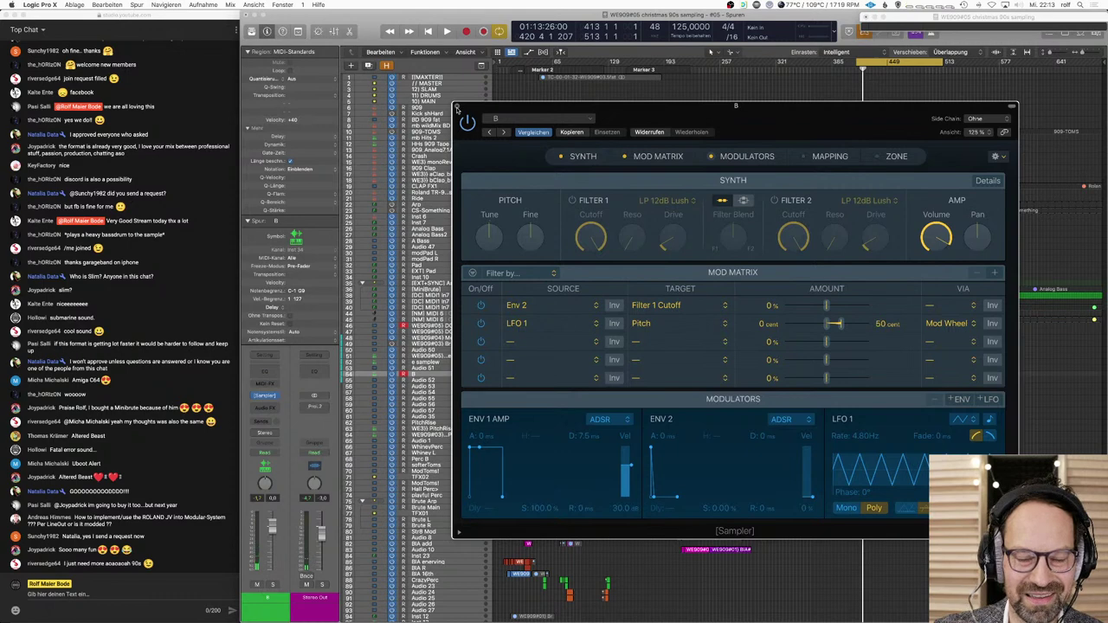
{"action": "left_click", "coordinate": [504, 132]}
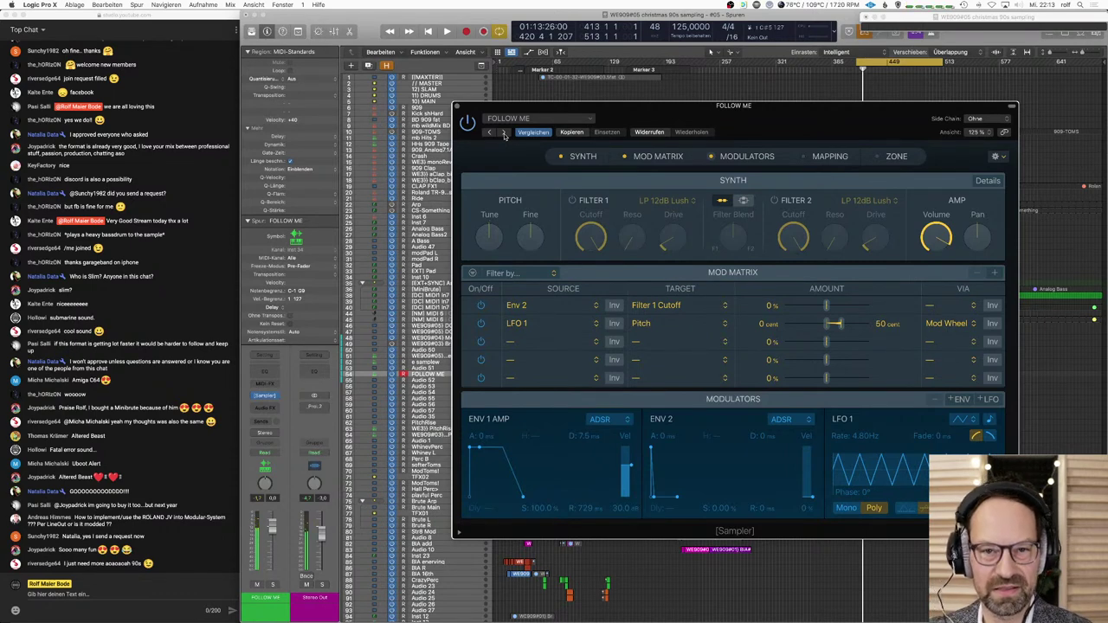
{"action": "left_click", "coordinate": [503, 134]}
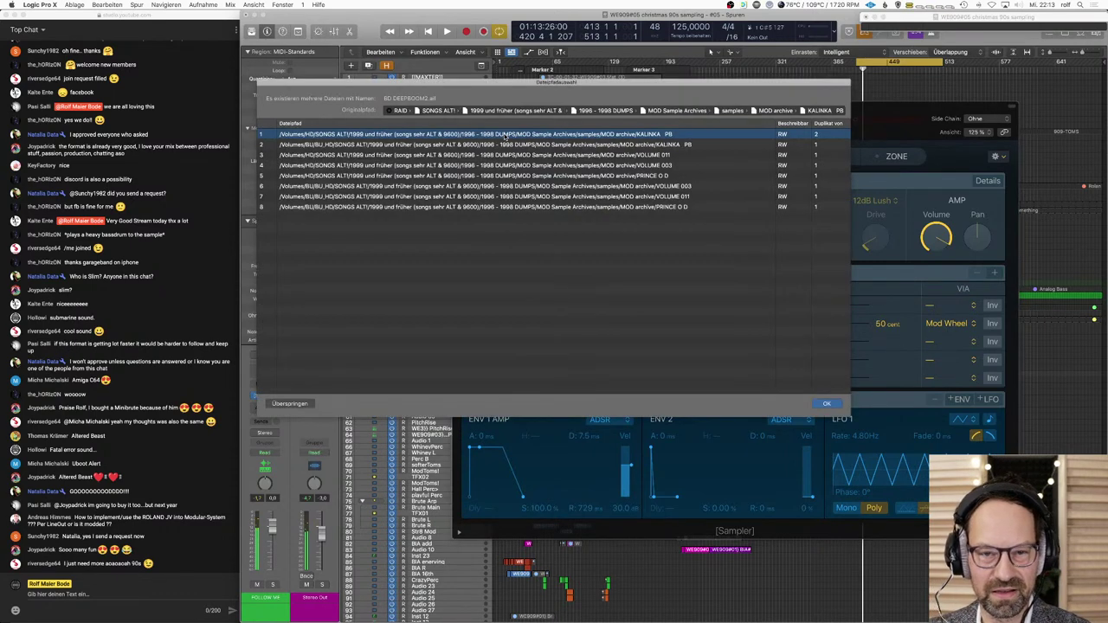
{"action": "left_click", "coordinate": [828, 404]}
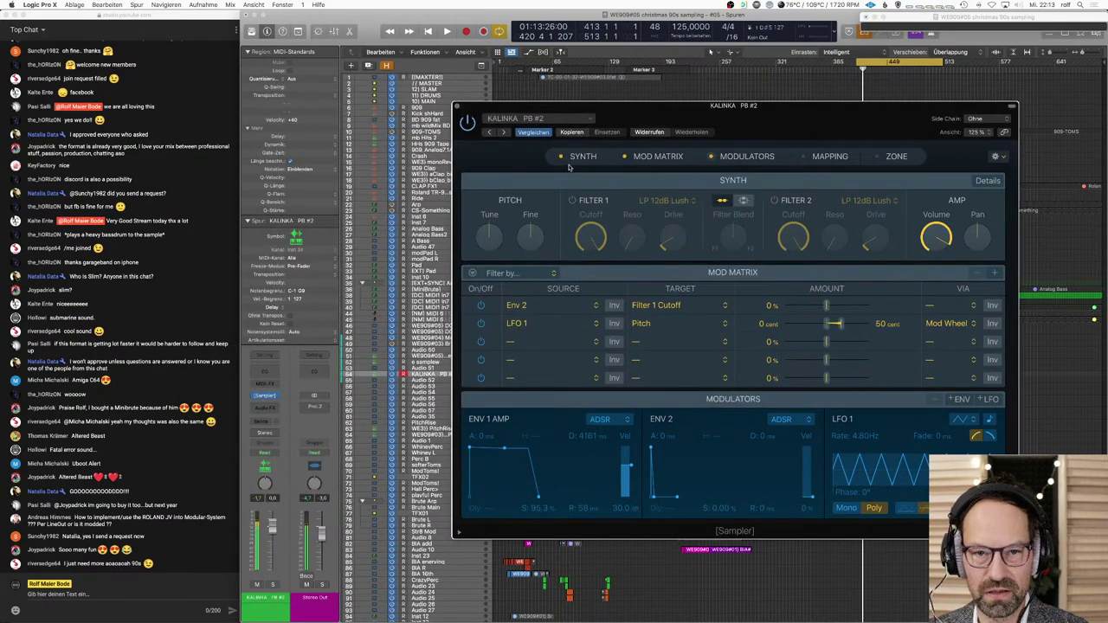
Step: Audition the 618ARABFLUTE and KALINKA 3.0 presets, load LION PB, and close the Sampler window
{"action": "left_click", "coordinate": [505, 134]}
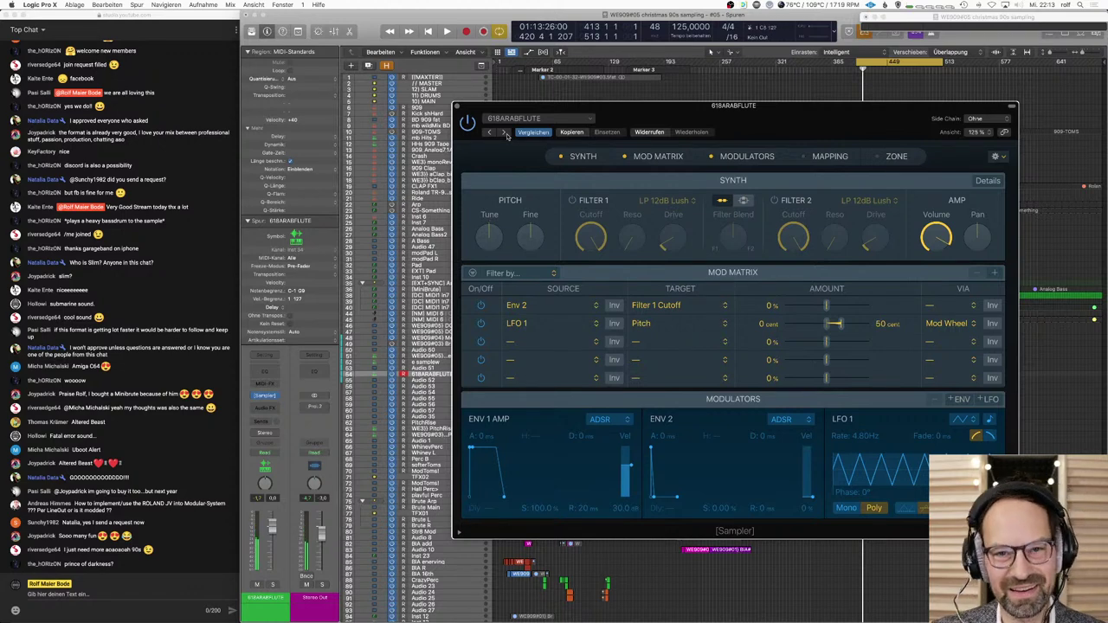
{"action": "left_click", "coordinate": [506, 134]}
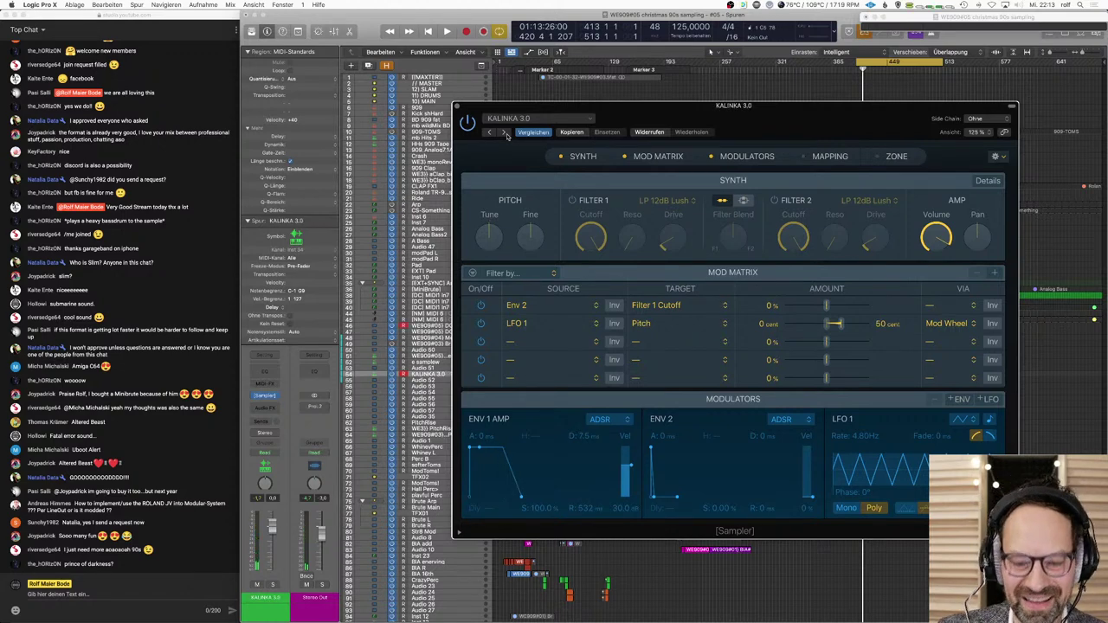
{"action": "left_click", "coordinate": [506, 134]}
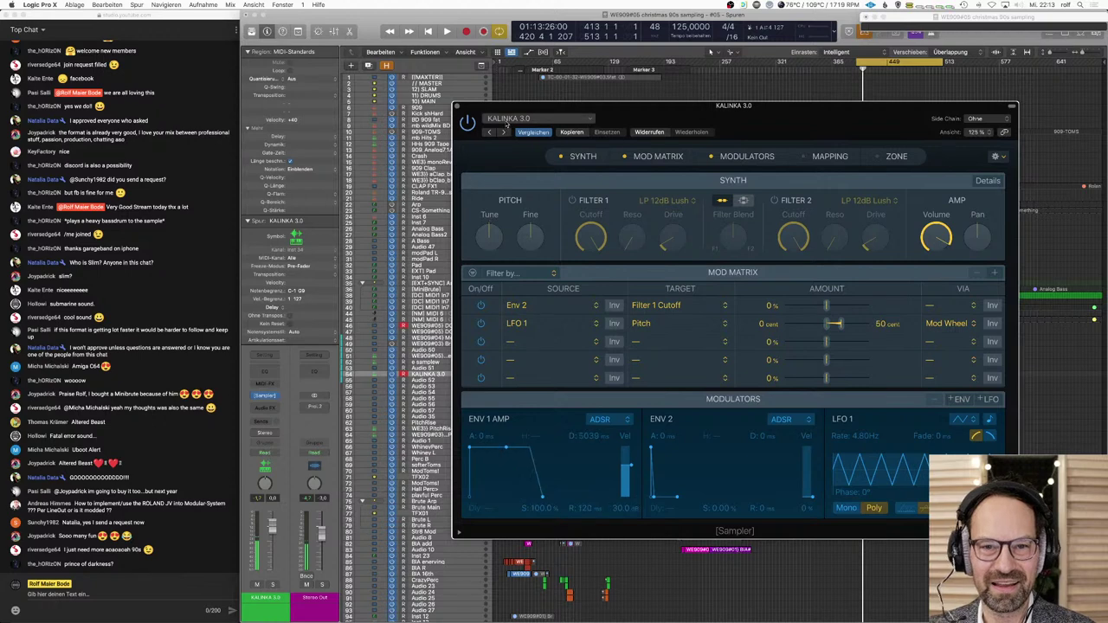
{"action": "left_click", "coordinate": [507, 124]}
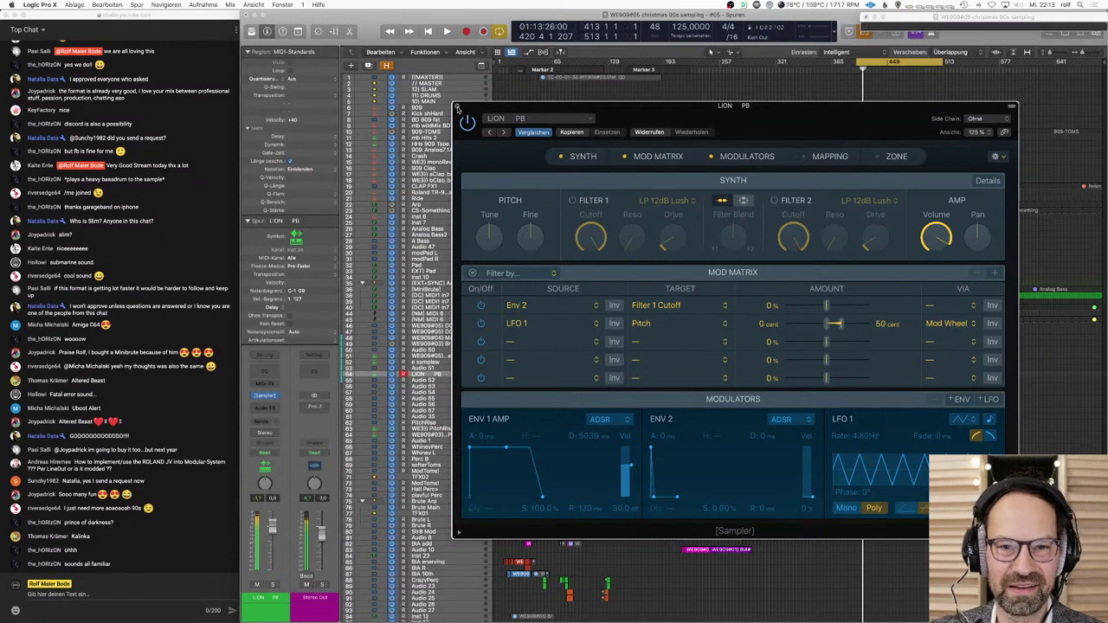
{"action": "left_click", "coordinate": [460, 113]}
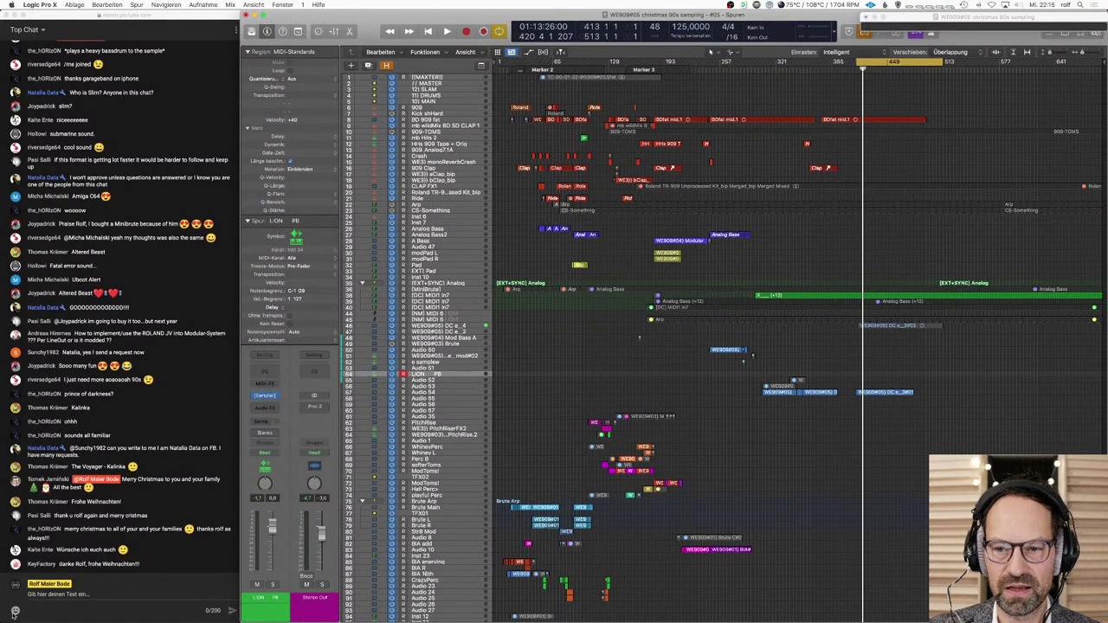
{"action": "left_click", "coordinate": [90, 594]}
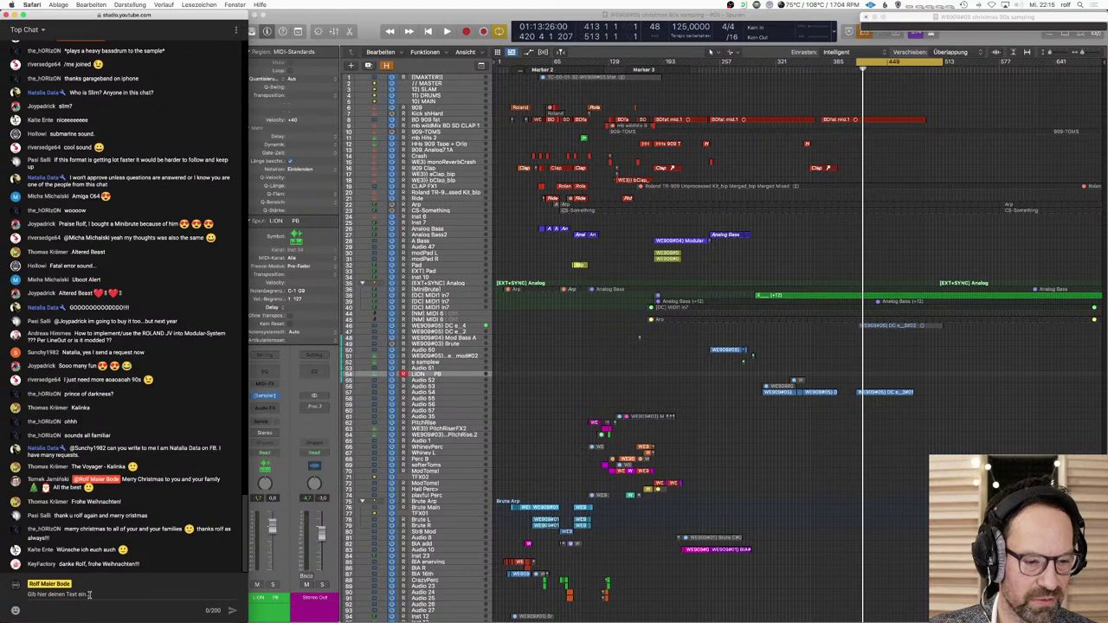
{"action": "left_click", "coordinate": [90, 595]}
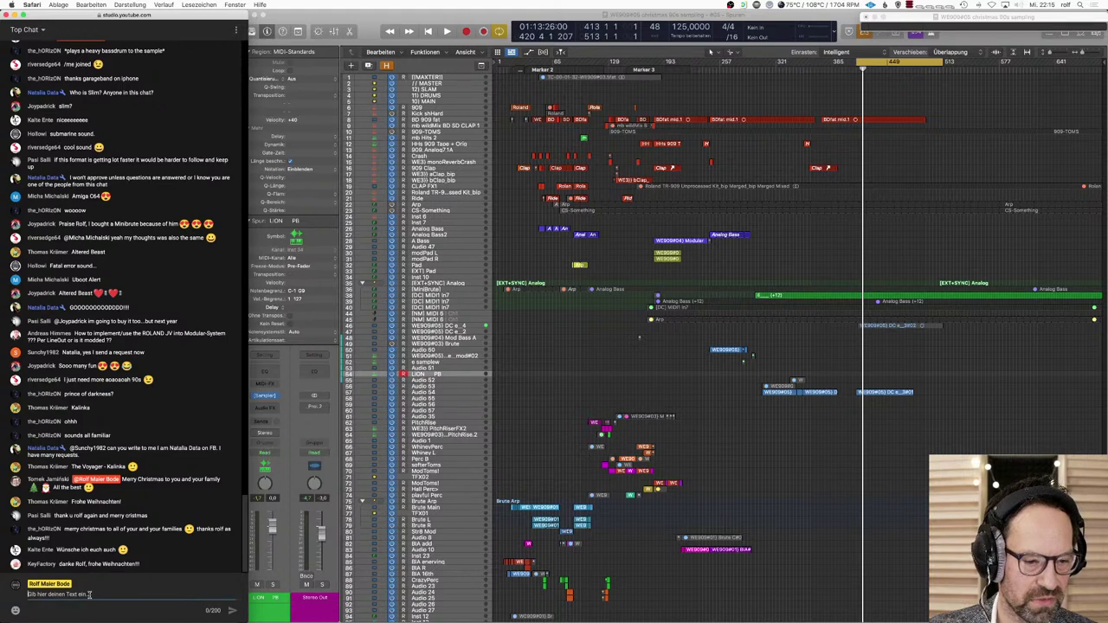
{"action": "left_click", "coordinate": [768, 245]}
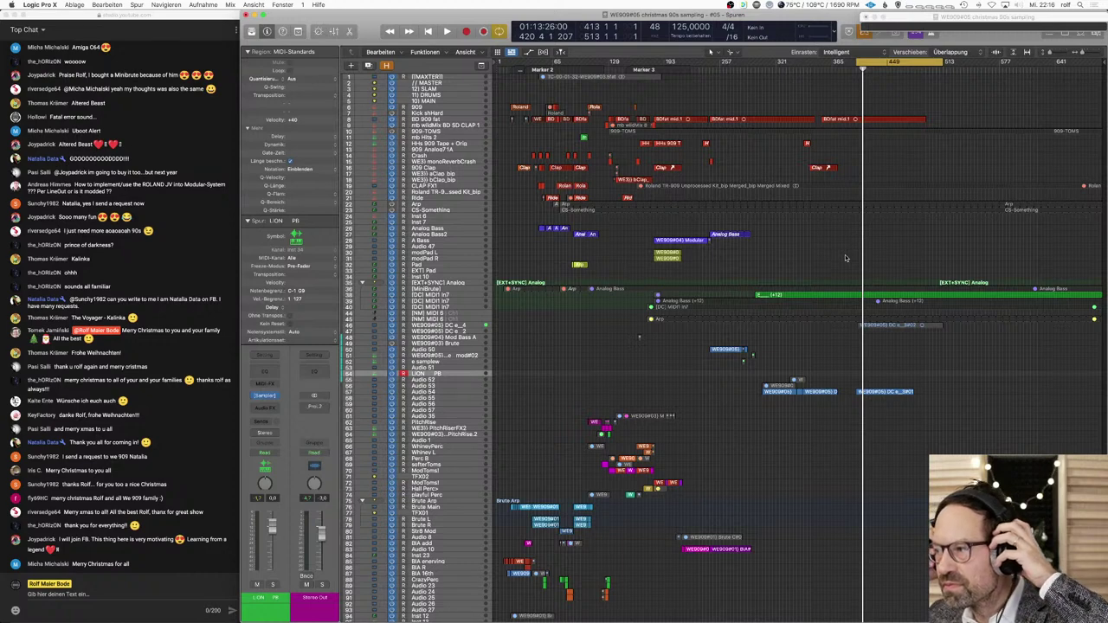
Step: Switch to the YouTube Studio live chat in Safari and post "Merry Christmas!" and "would be great to see you again!" as separate messages
{"action": "left_click", "coordinate": [111, 596]}
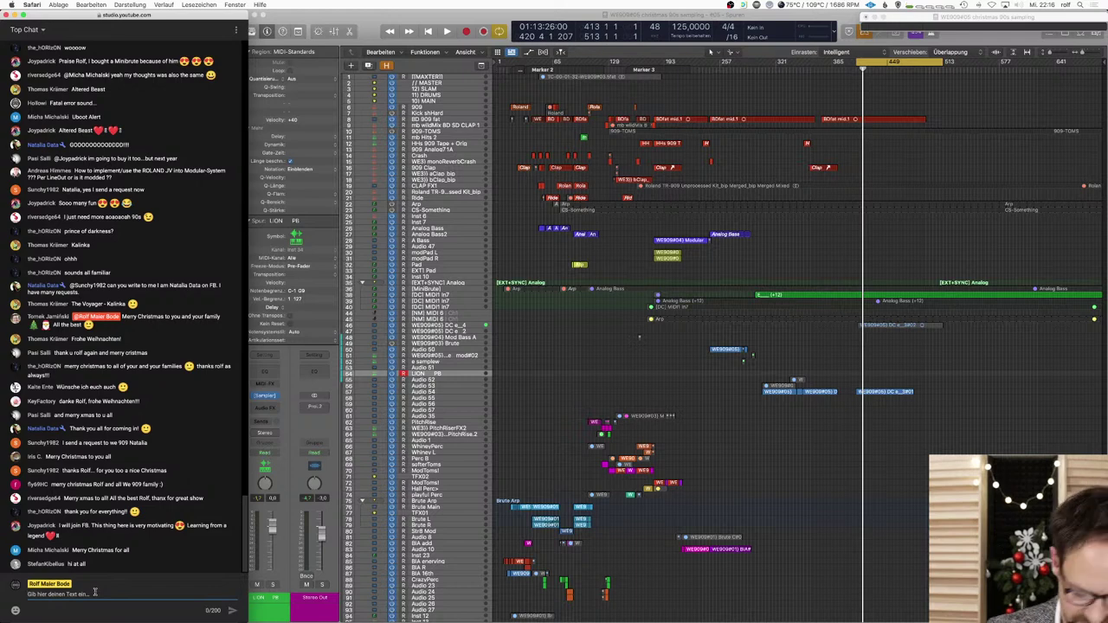
{"action": "type", "text": "Merry Christ"}
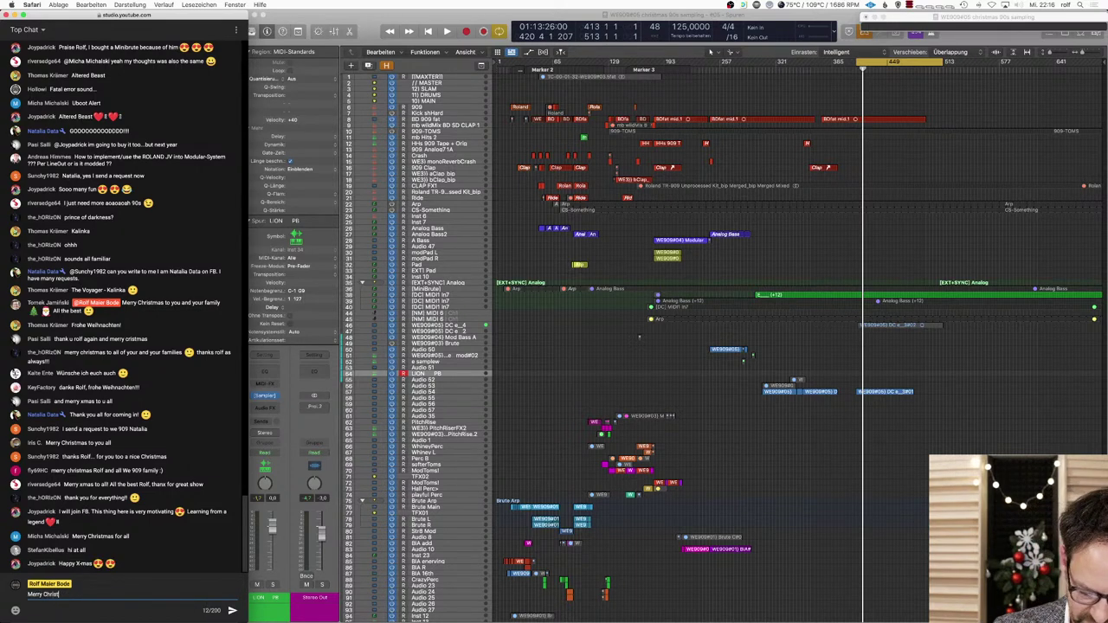
{"action": "type", "text": "mas!"}
{"action": "key", "text": "Return"}
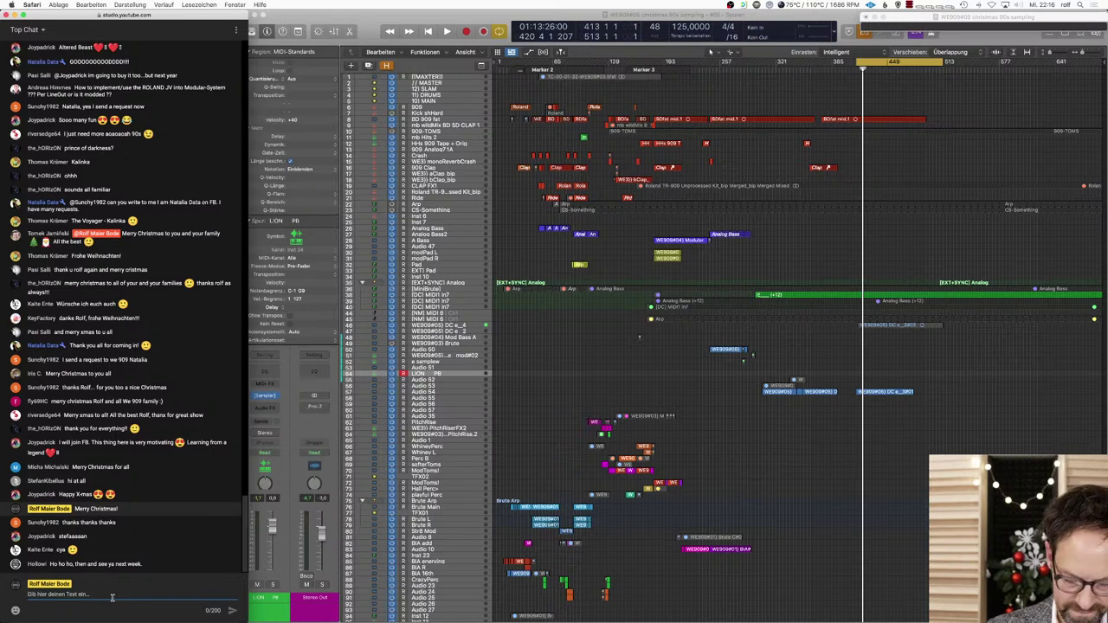
{"action": "type", "text": "would be gre"}
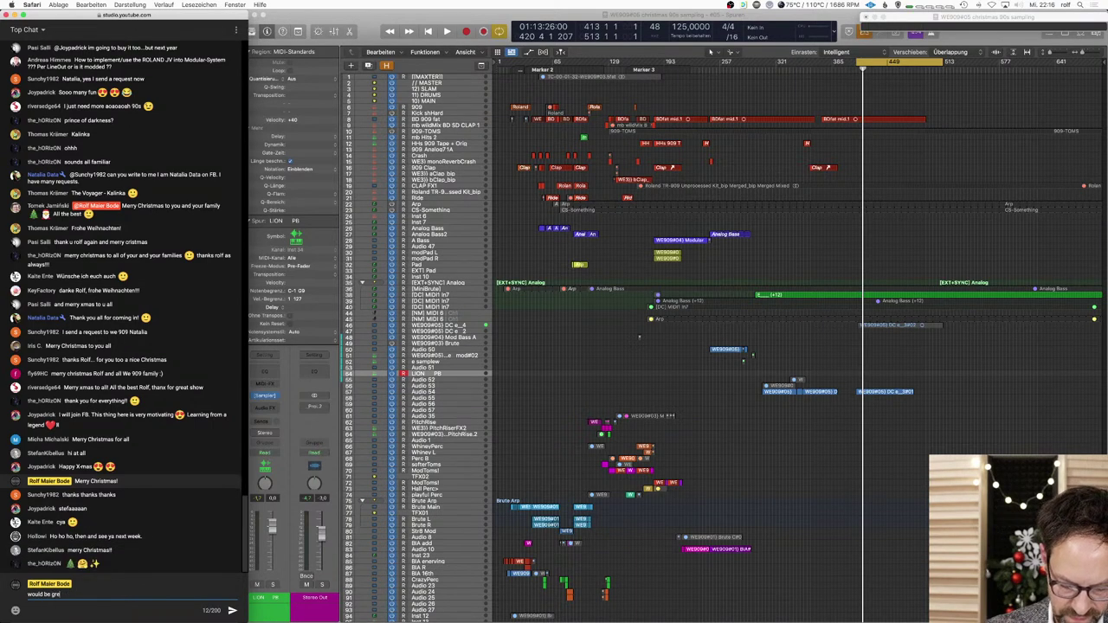
{"action": "type", "text": "at to see you again!"}
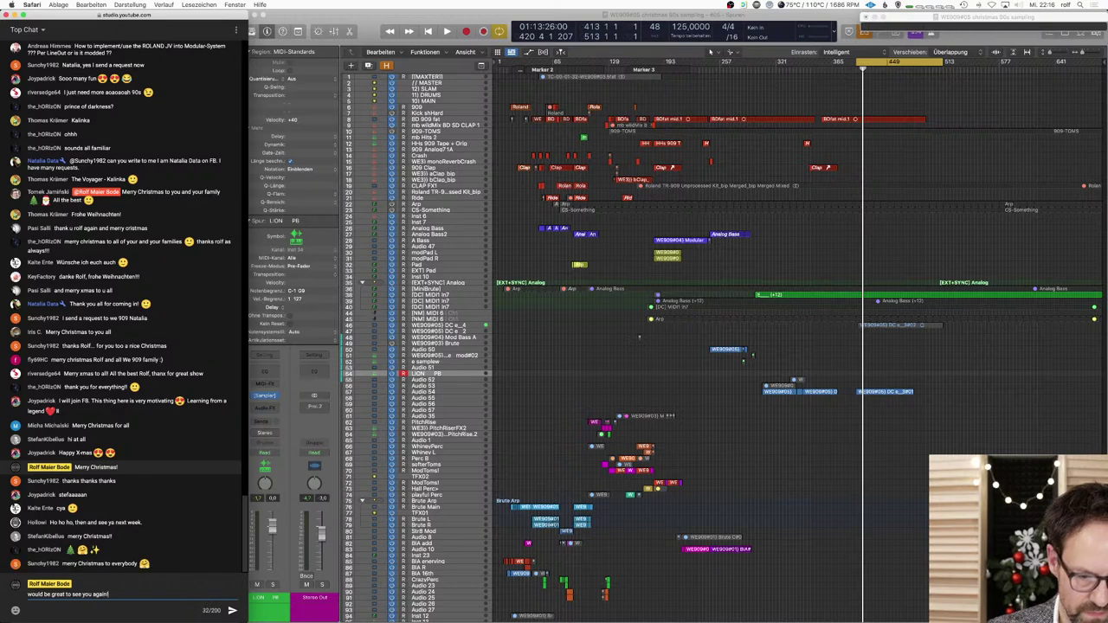
{"action": "key", "text": "Return"}
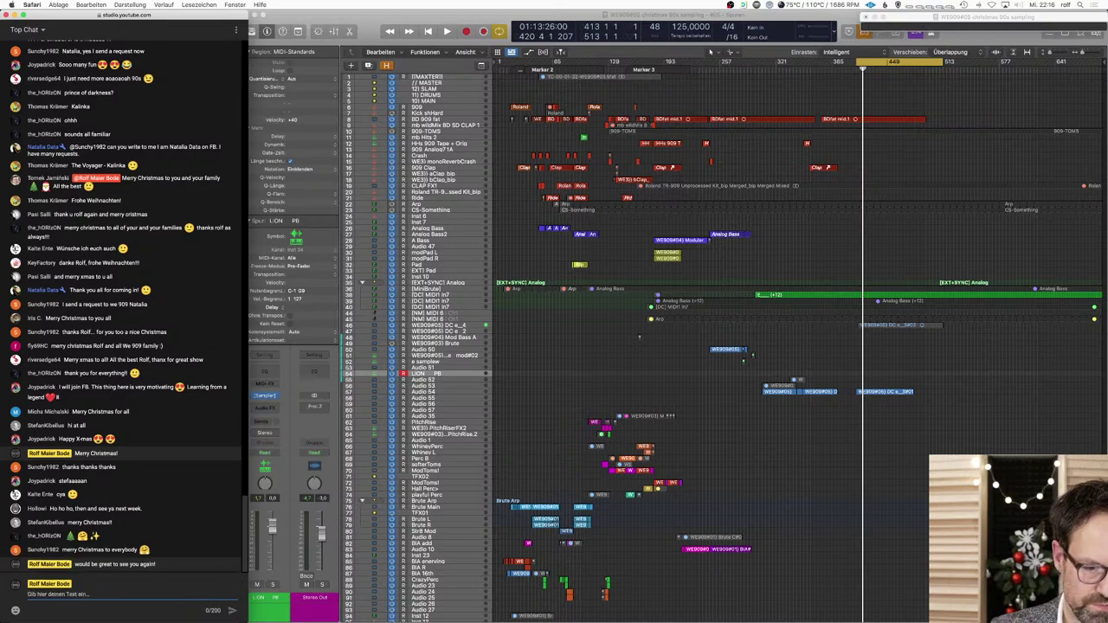
{"action": "type", "text": "try to "}
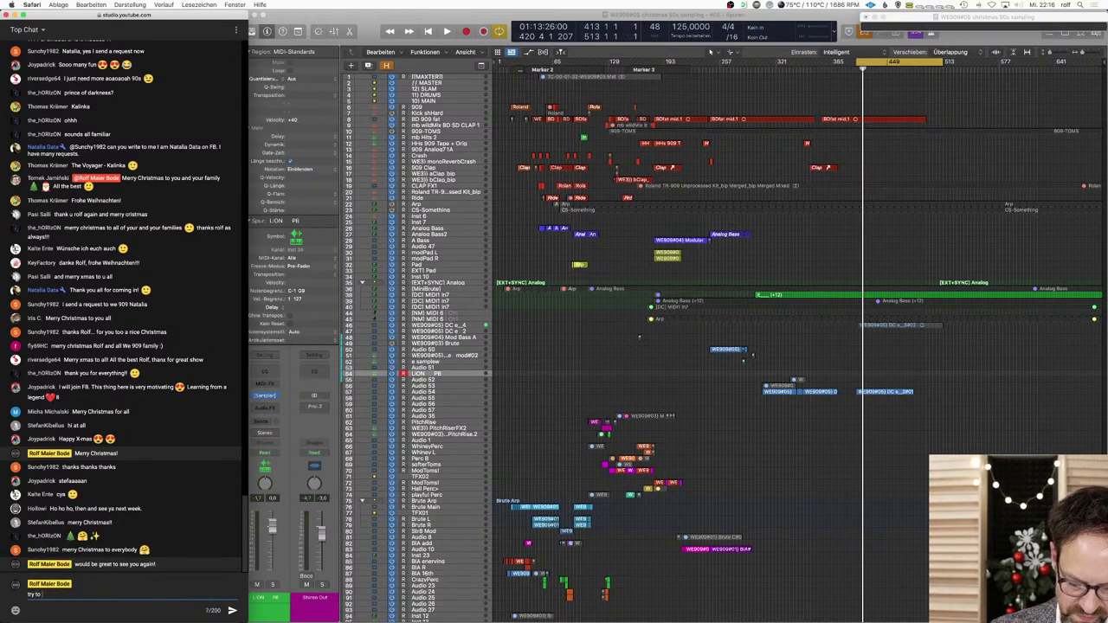
{"action": "type", "text": "improve on m"}
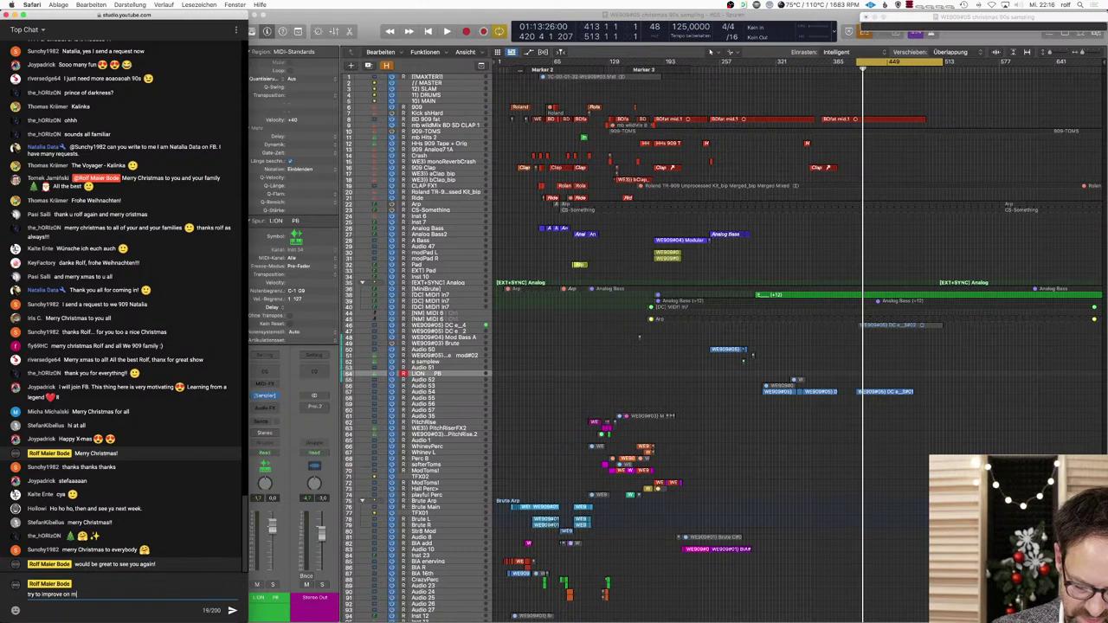
{"action": "type", "text": "y per"}
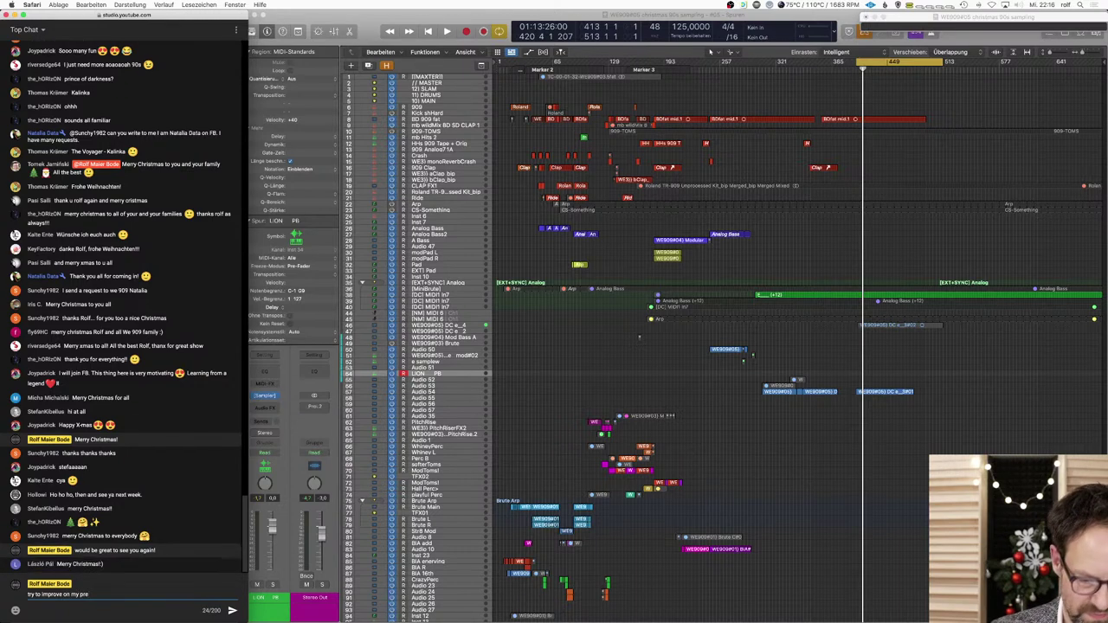
{"action": "key", "text": "super+a"}
{"action": "key", "text": "BackSpace"}
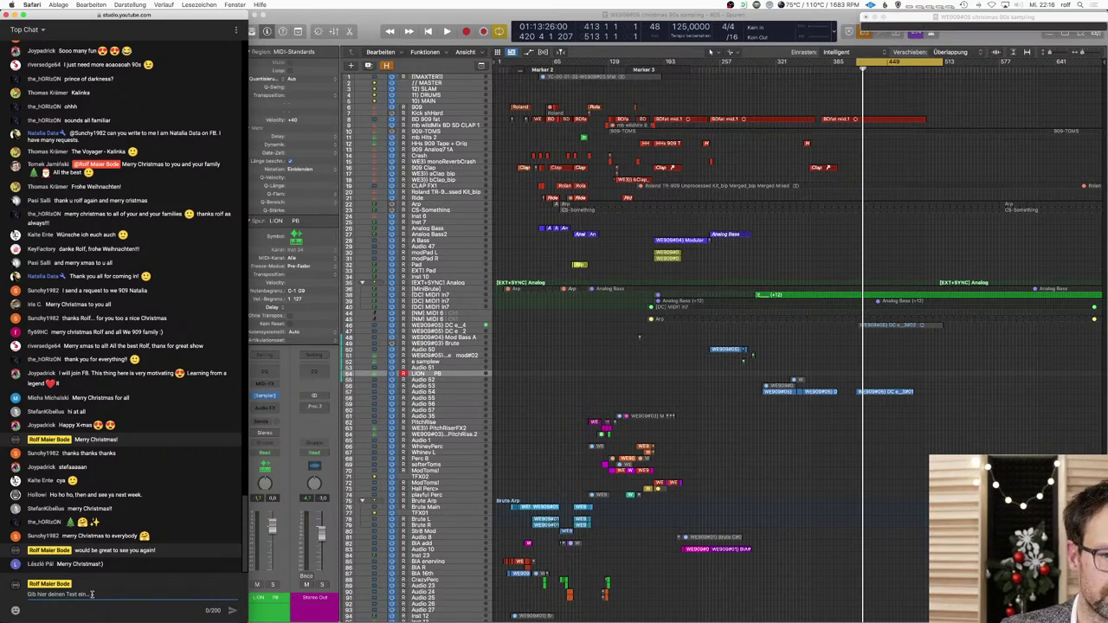
Step: Check the recent viewer messages and post the reply ":D" in the live chat
{"action": "scroll", "coordinate": [158, 412], "scroll_direction": "up", "scroll_amount": 1}
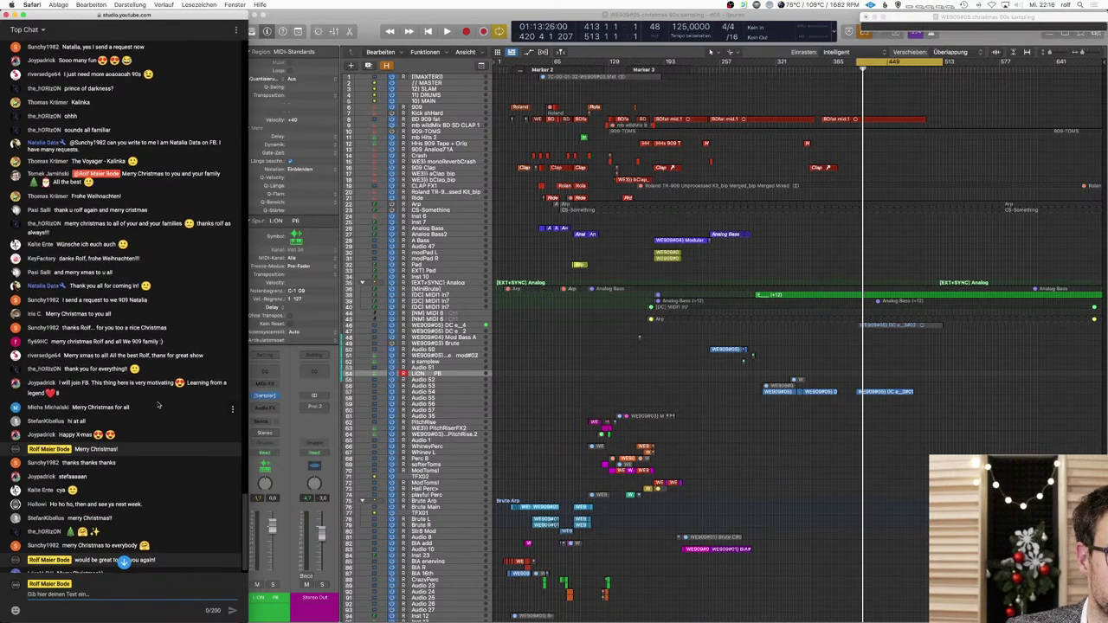
{"action": "scroll", "coordinate": [140, 542], "scroll_direction": "down", "scroll_amount": 2}
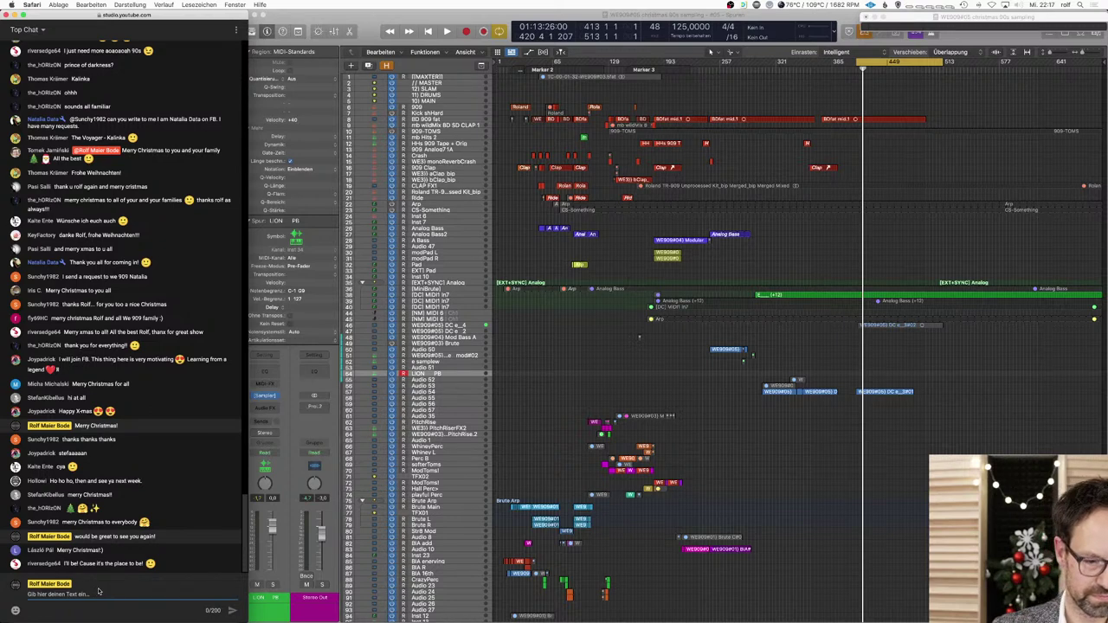
{"action": "type", "text": ":D"}
{"action": "key", "text": "Return"}
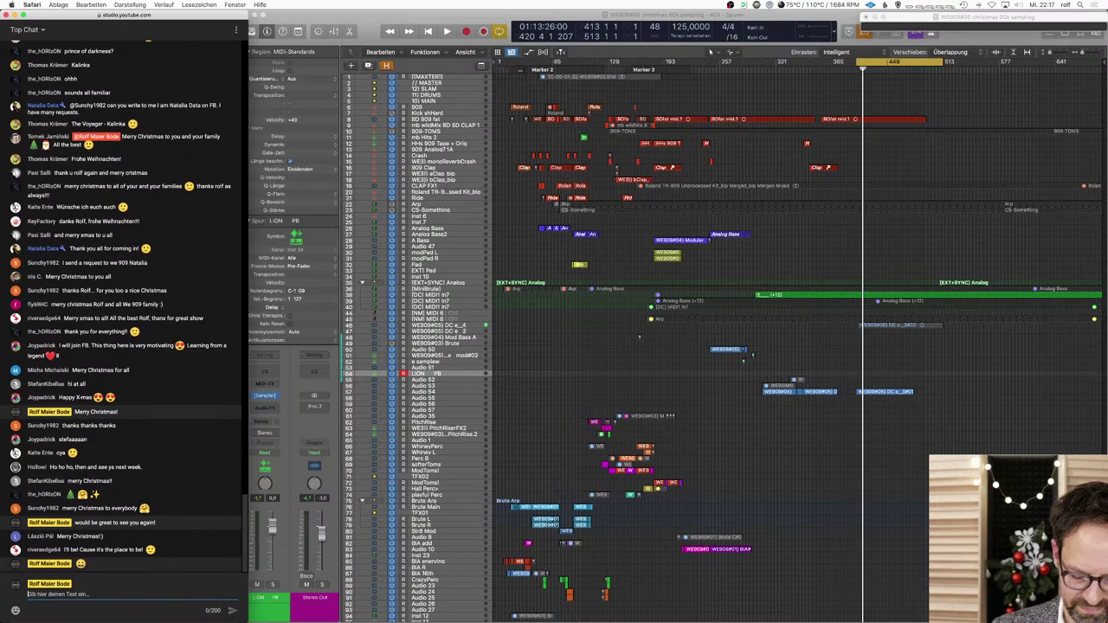
Step: Post the farewell message "See you all in one week (and in the chat)" in the live chat
{"action": "type", "text": "See you all i"}
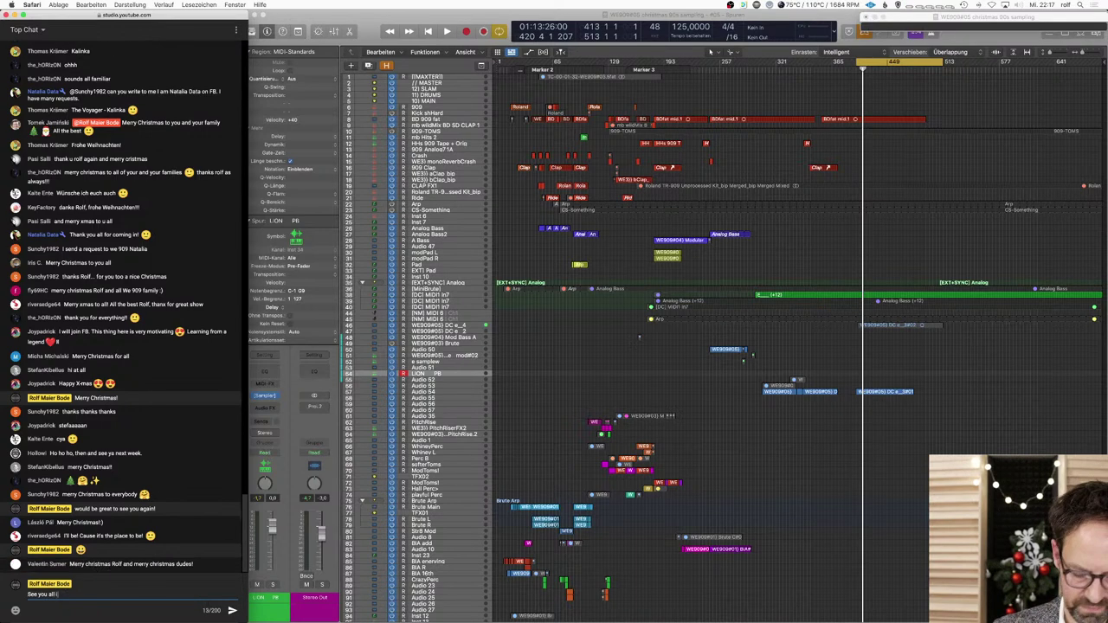
{"action": "type", "text": "n one week"}
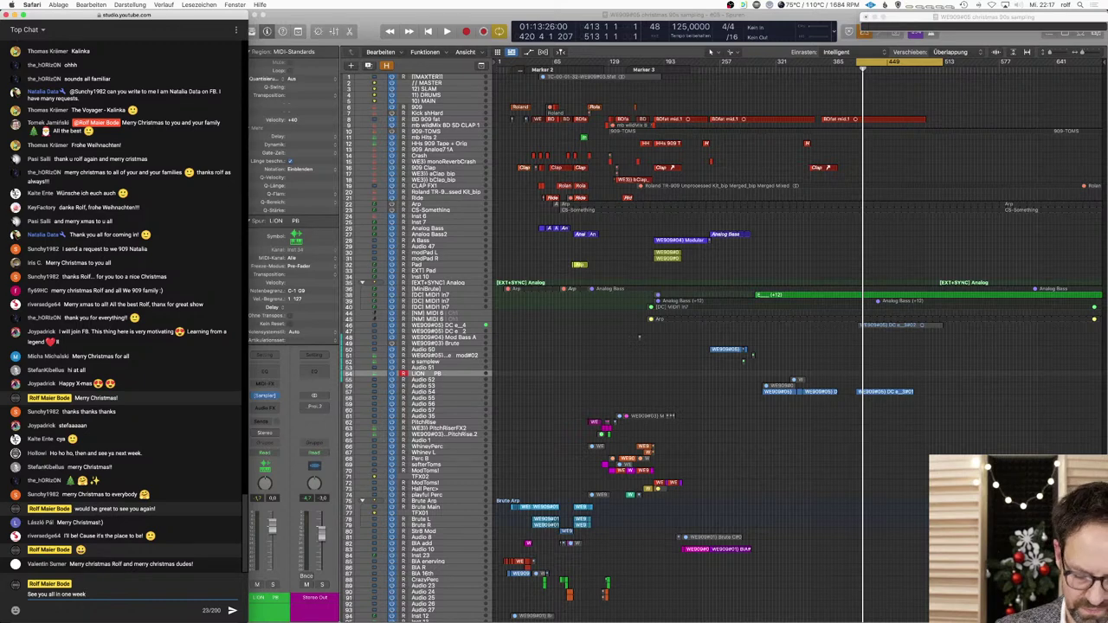
{"action": "type", "text": " (and in the "}
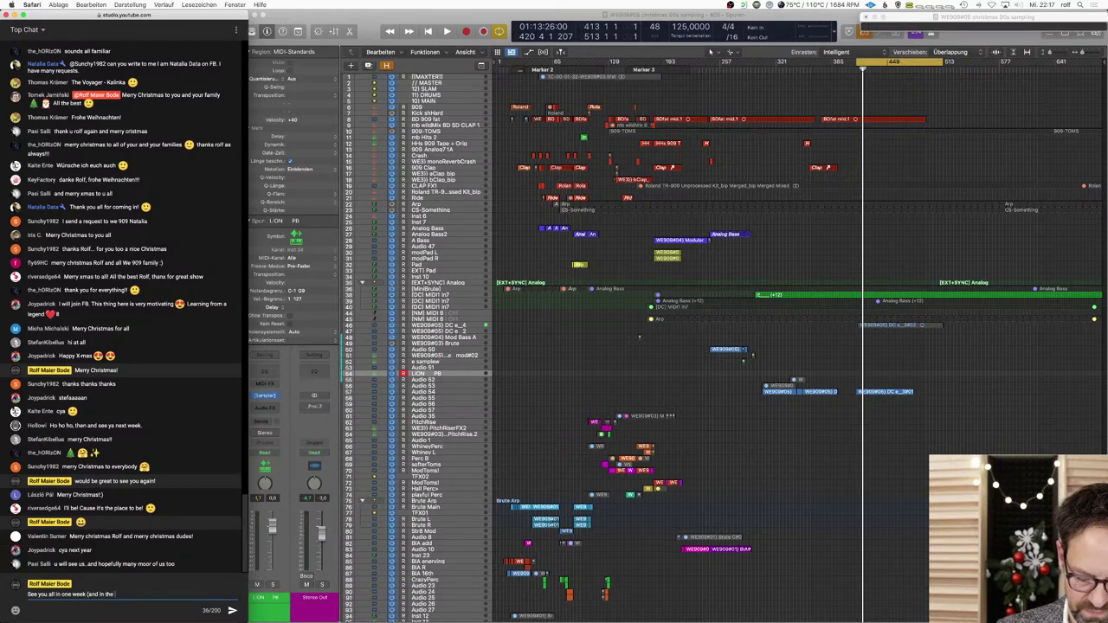
{"action": "type", "text": "chat)"}
{"action": "key", "text": "Return"}
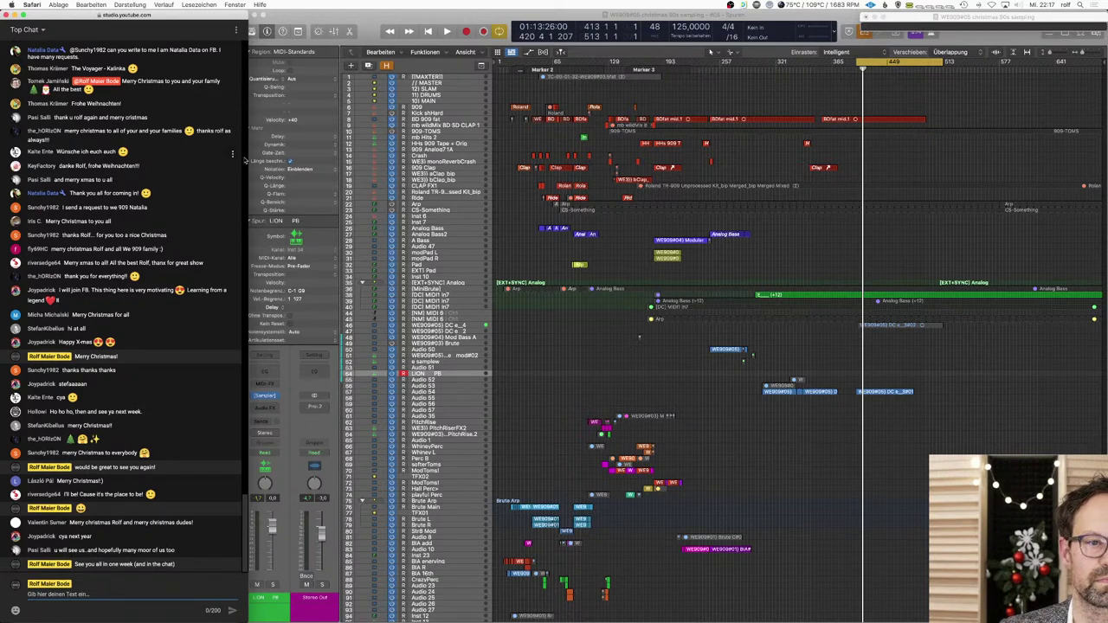
Step: Widen the live chat window by about half and shift it slightly away from the screen edge
{"action": "left_click_drag", "start_coordinate": [246, 171], "coordinate": [374, 182]}
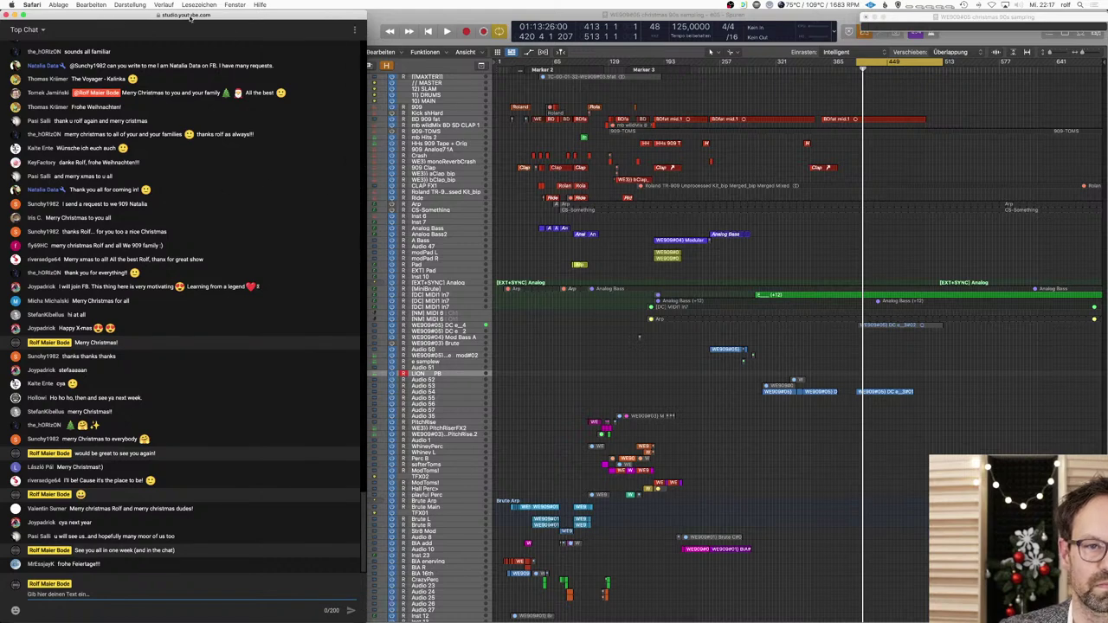
{"action": "left_click_drag", "start_coordinate": [191, 14], "coordinate": [231, 10]}
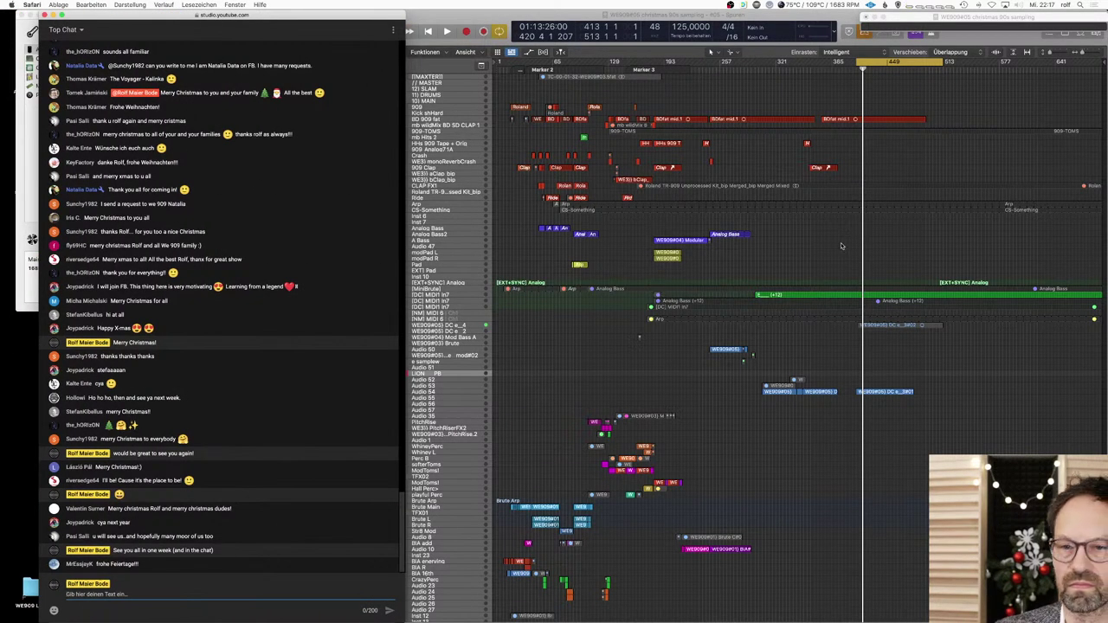